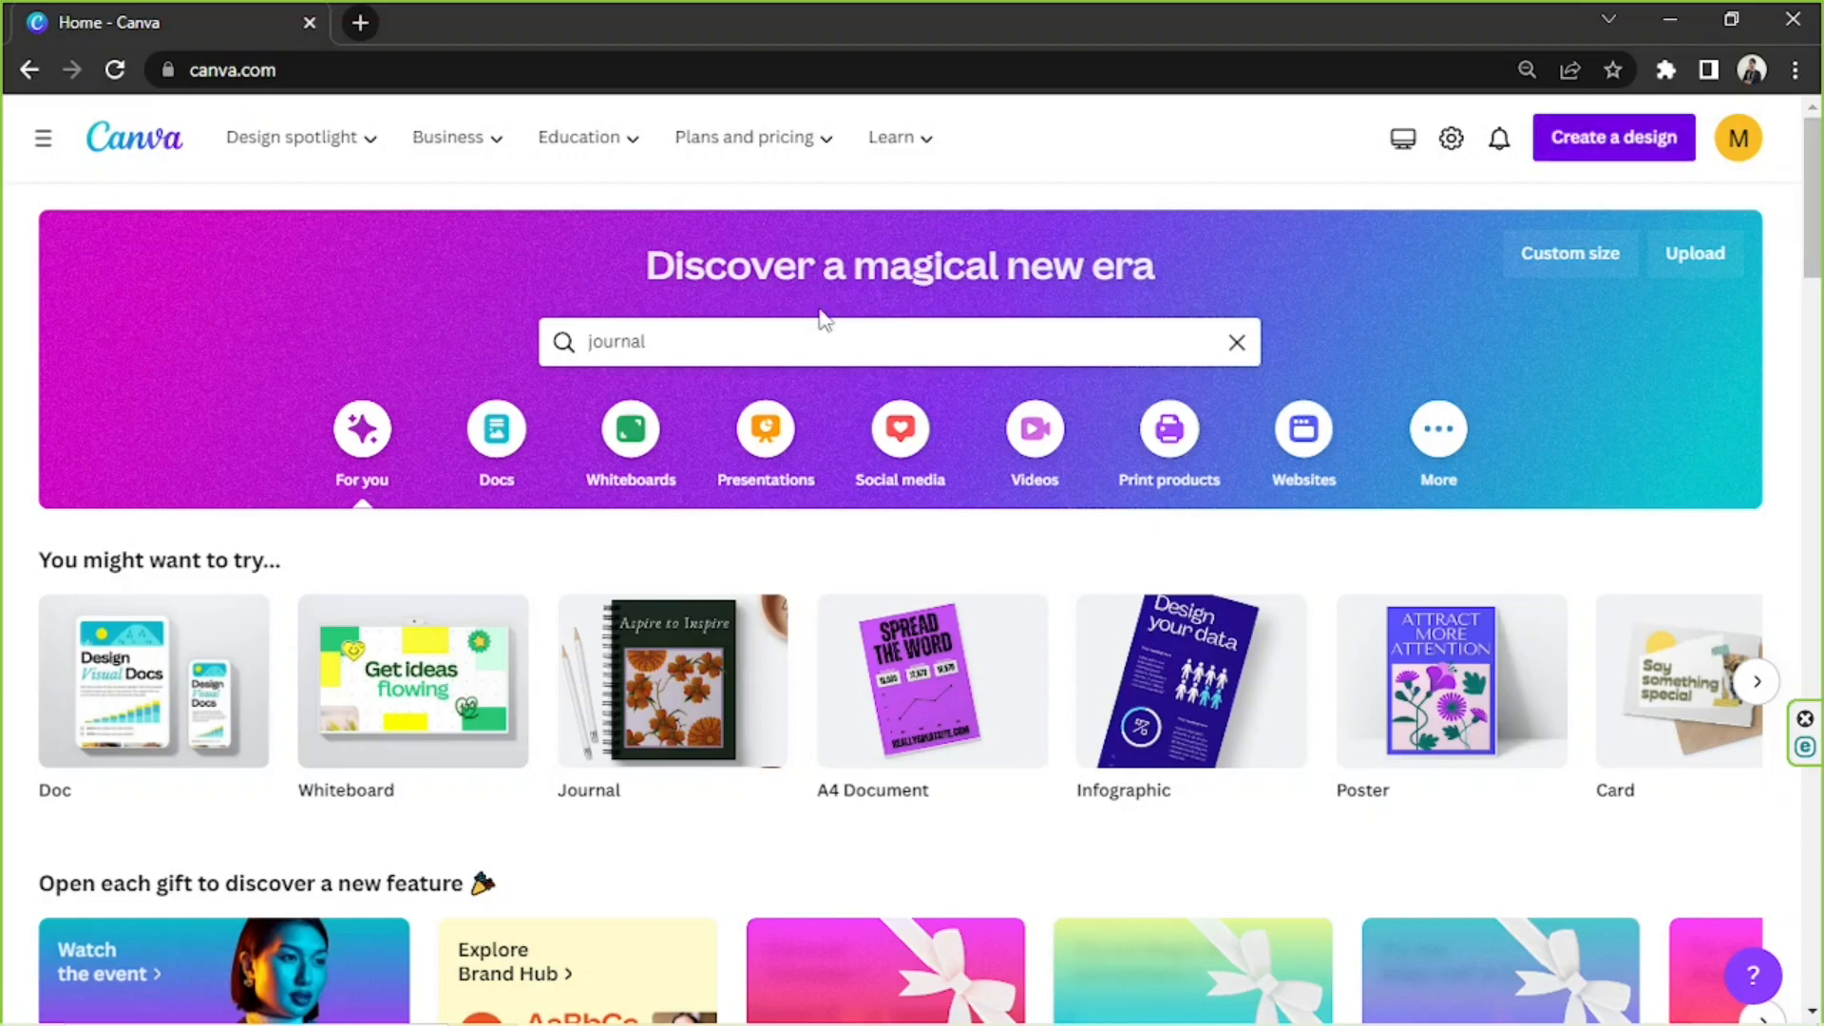
- Browse all suggested journal templates and start customizing the Brown Beige Aesthetic Daily Journal Cover template
left_click(790, 347)
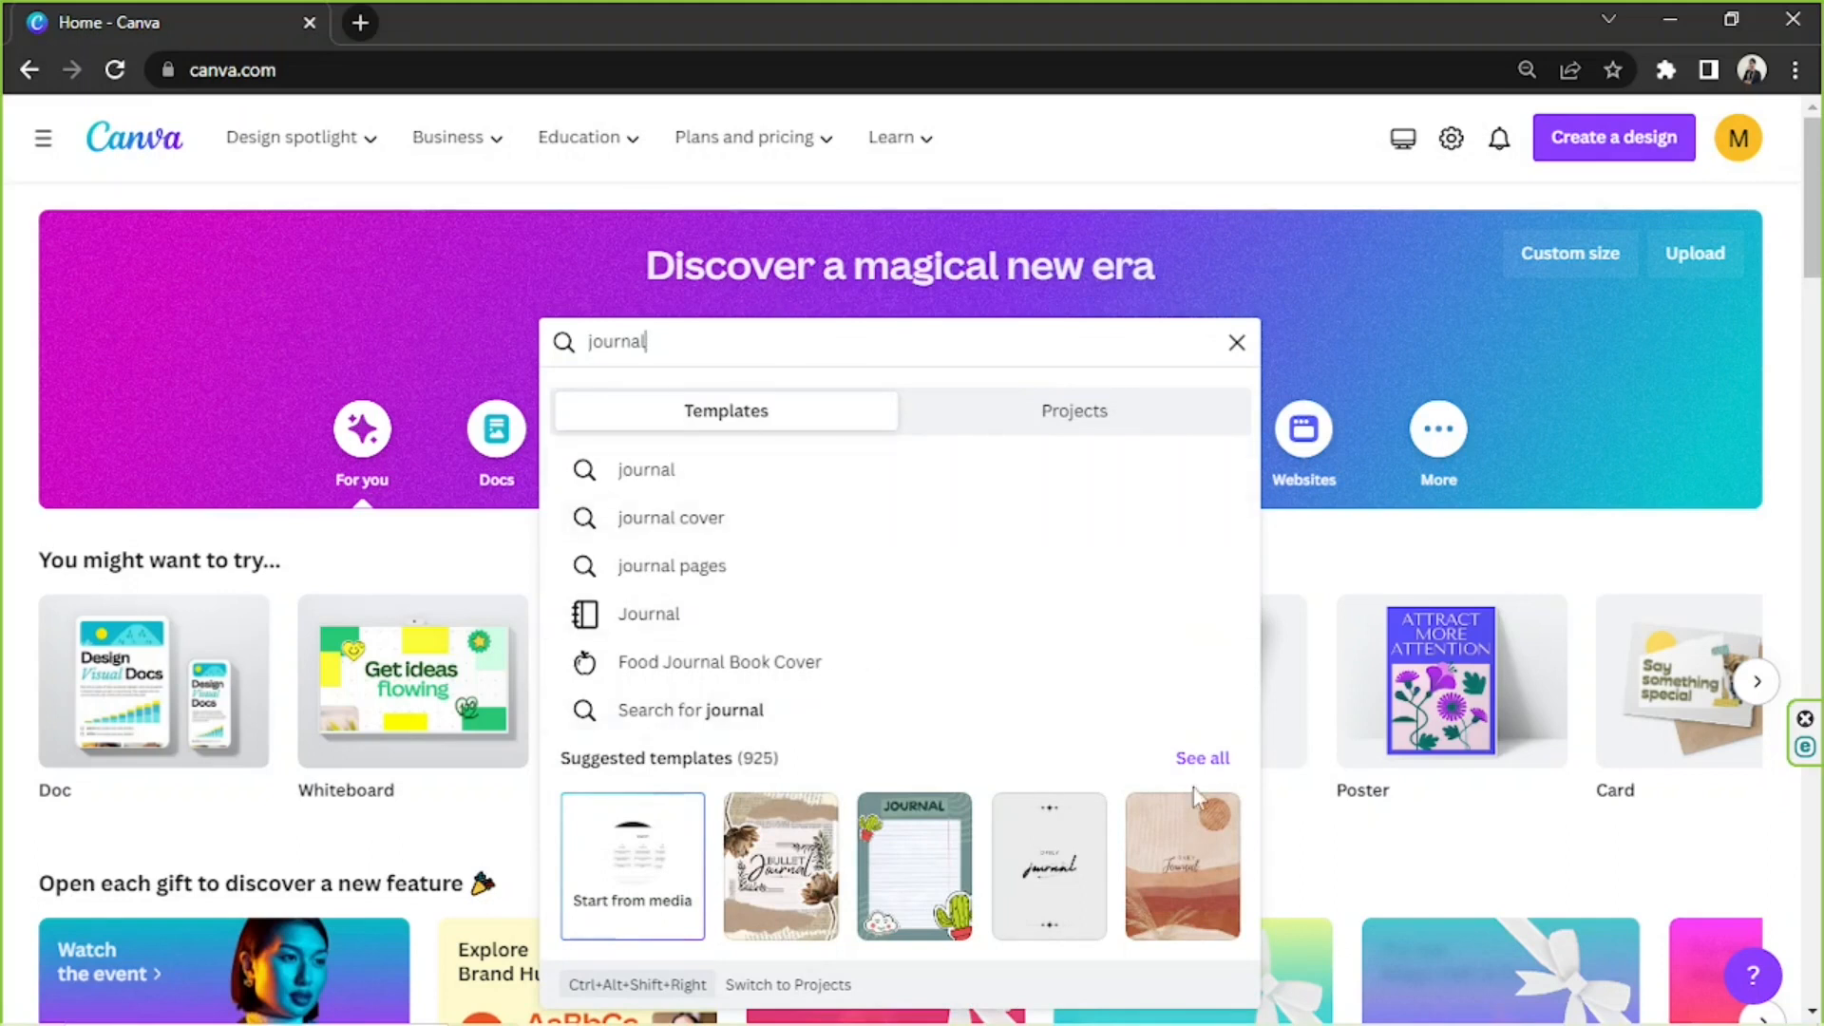
left_click(1179, 759)
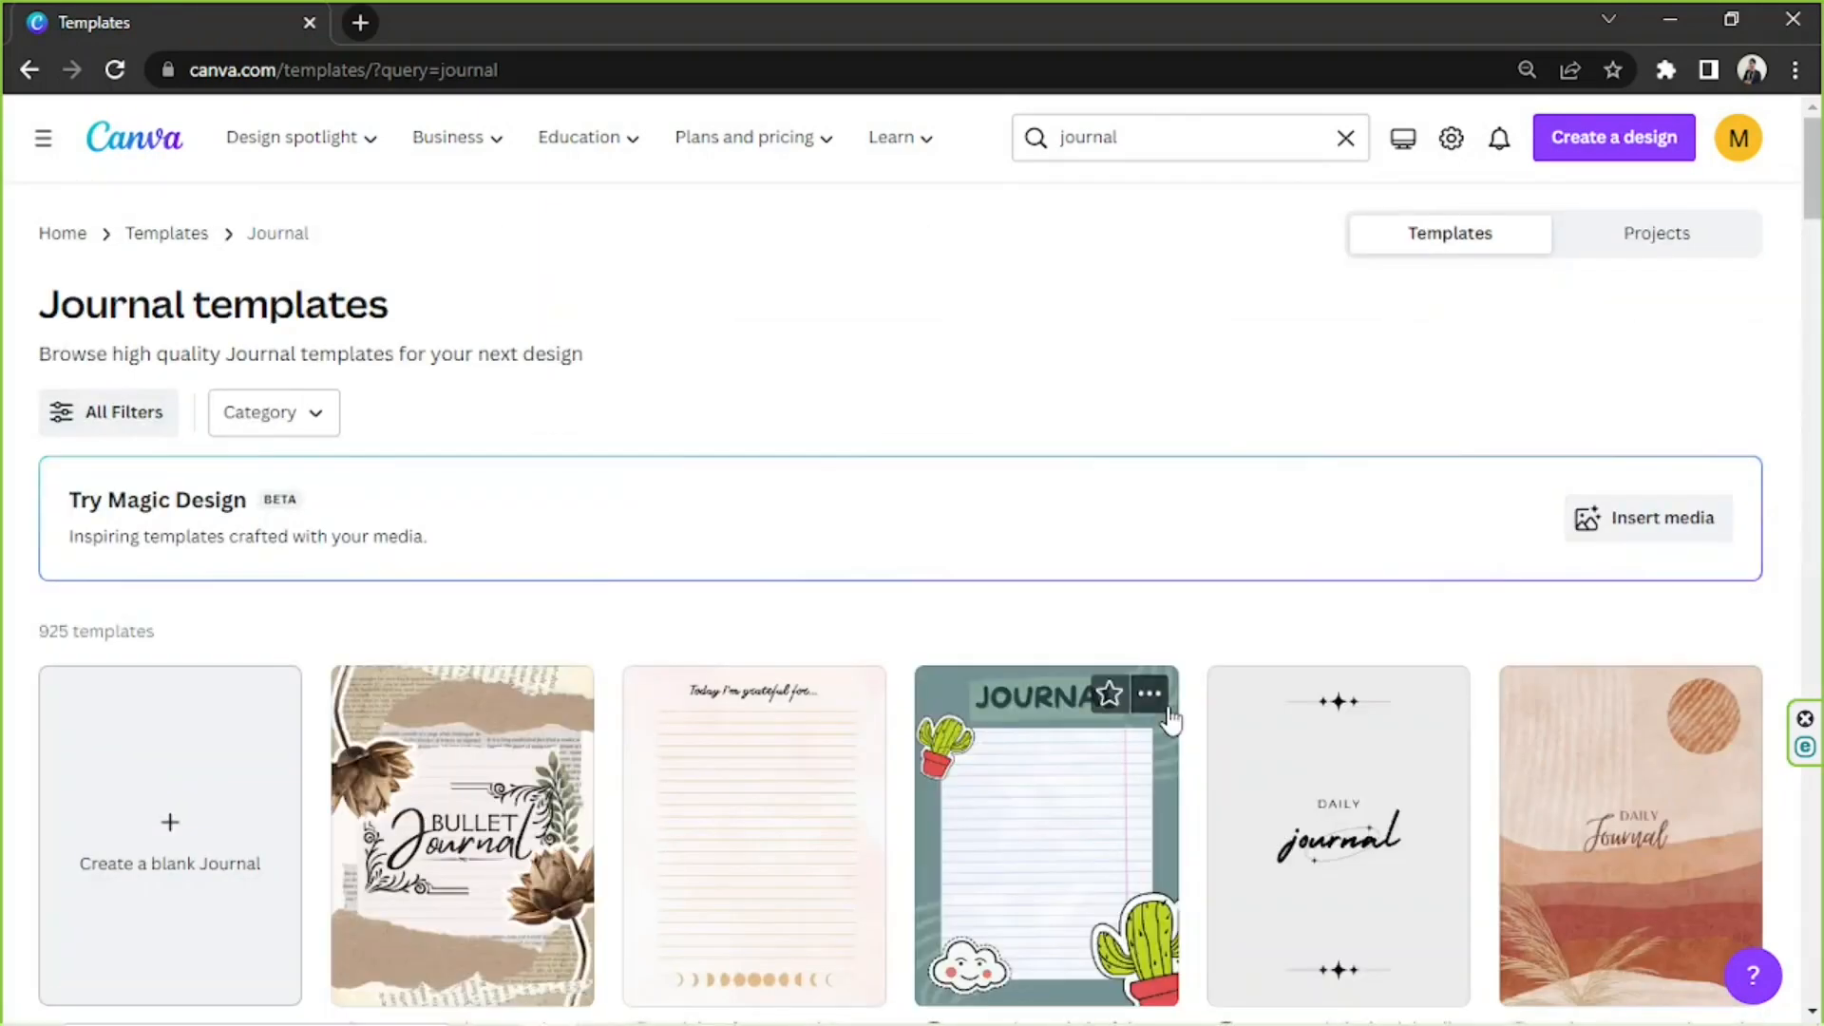
scroll(1174, 608, "down", 8)
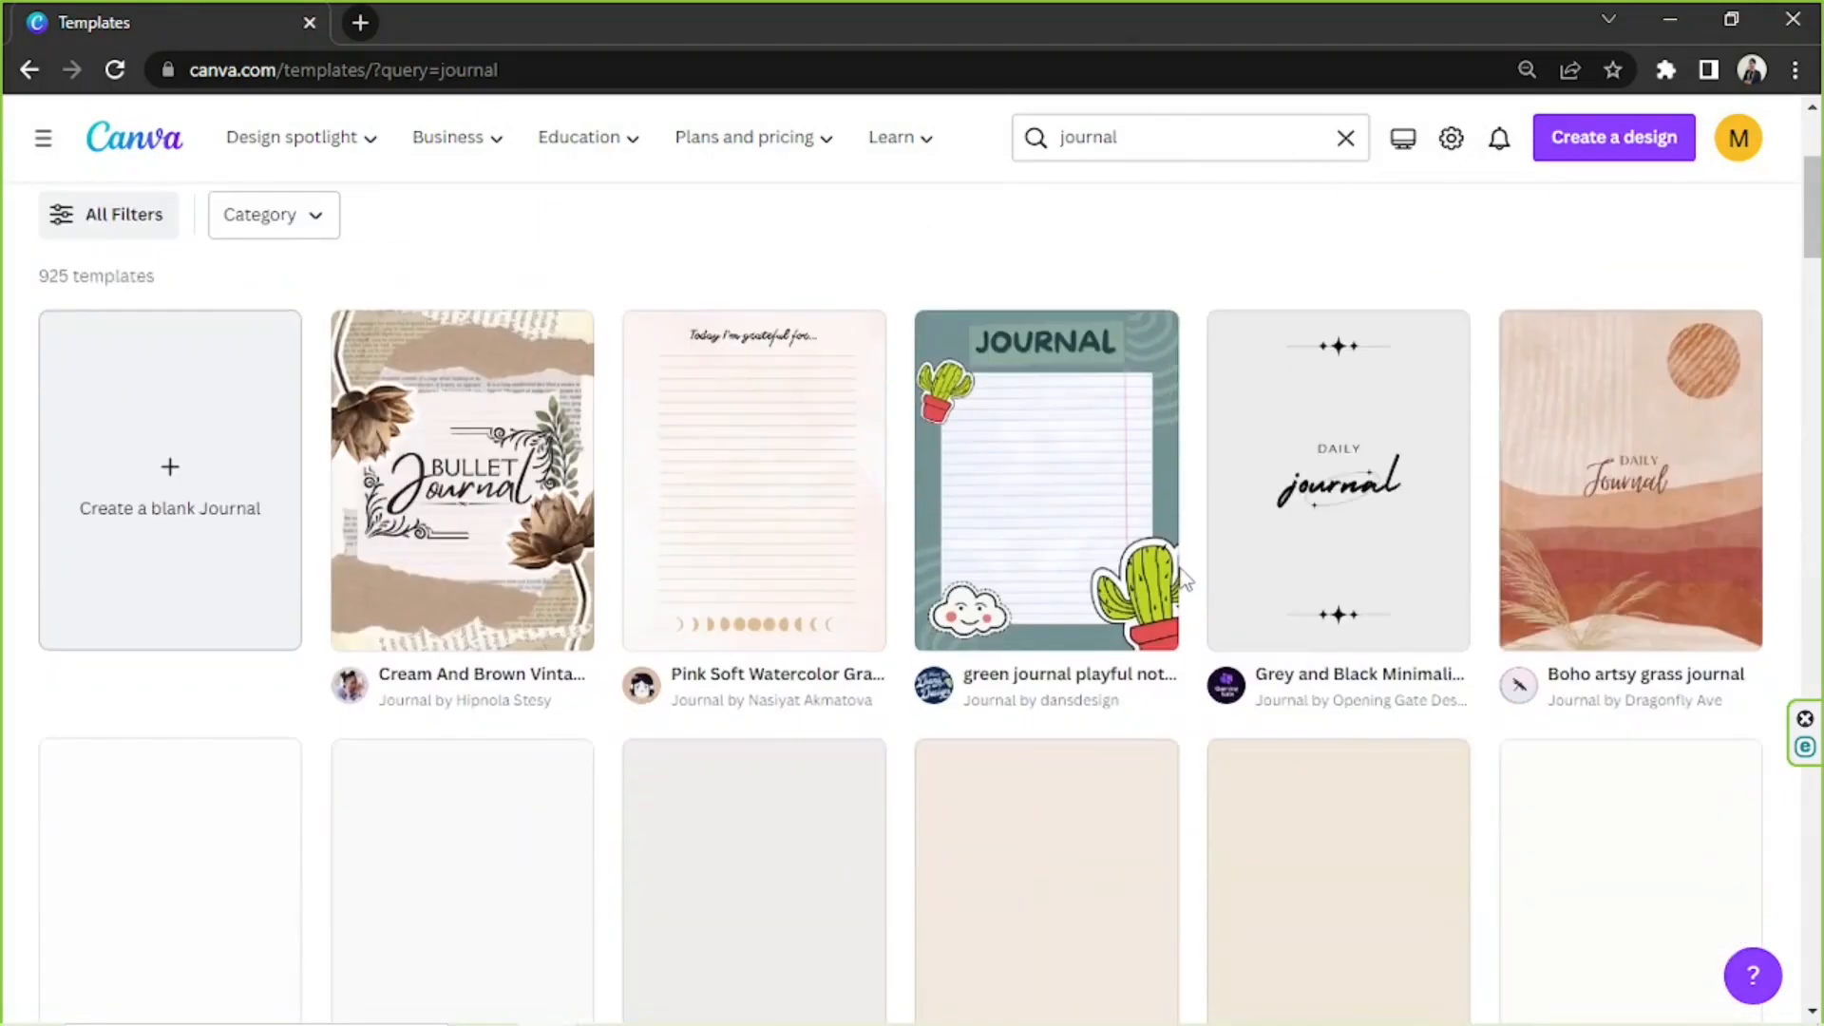
scroll(1185, 578, "down", 3)
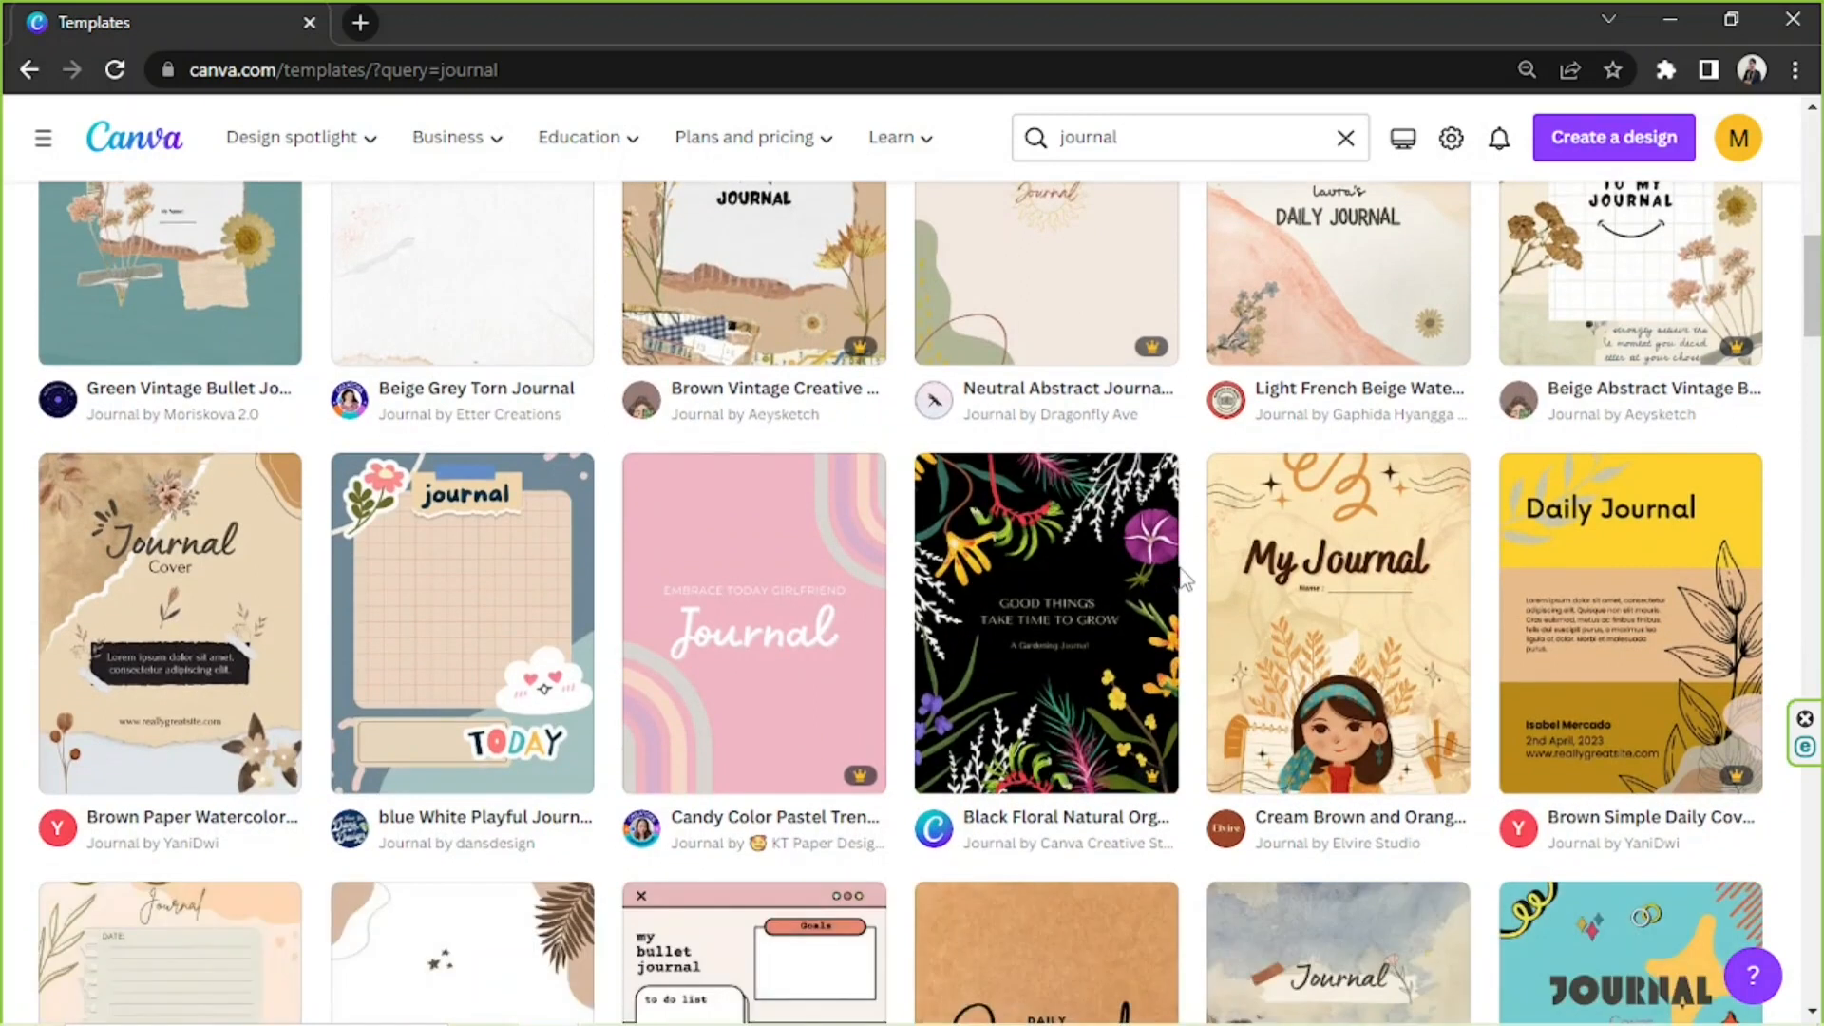
scroll(1183, 576, "down", 5)
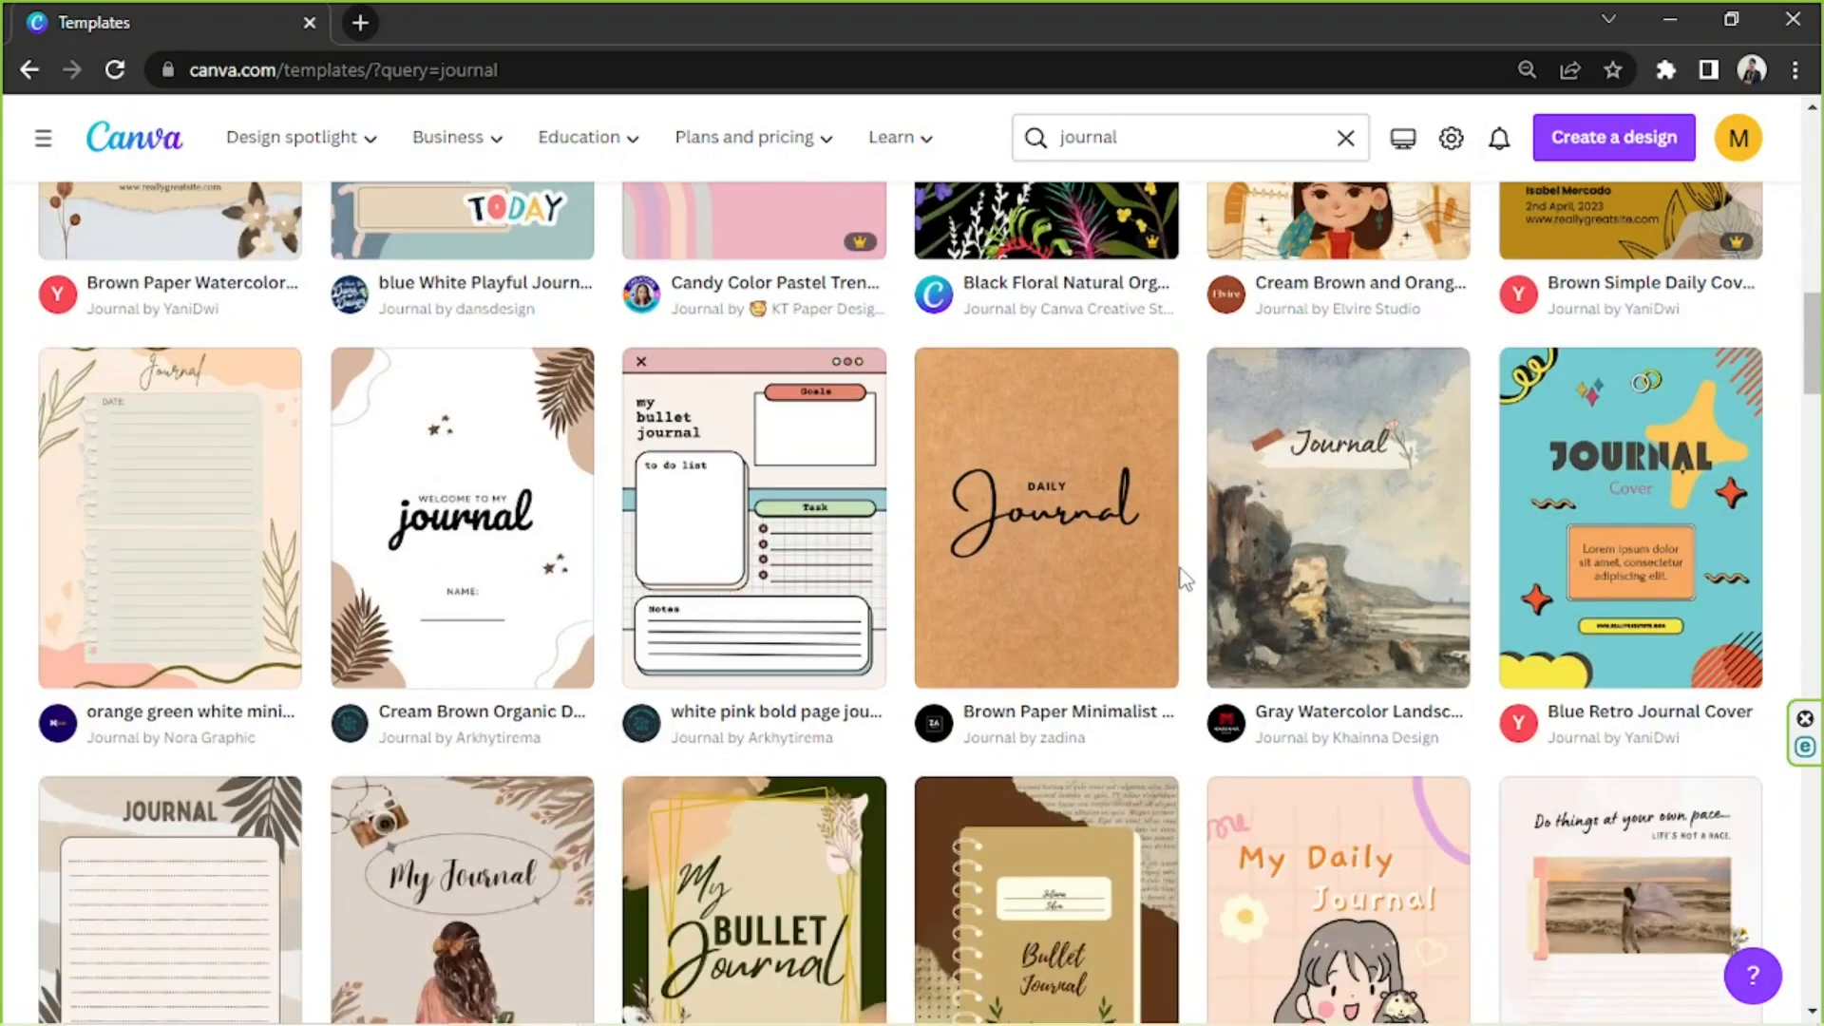
scroll(1185, 578, "down", 8)
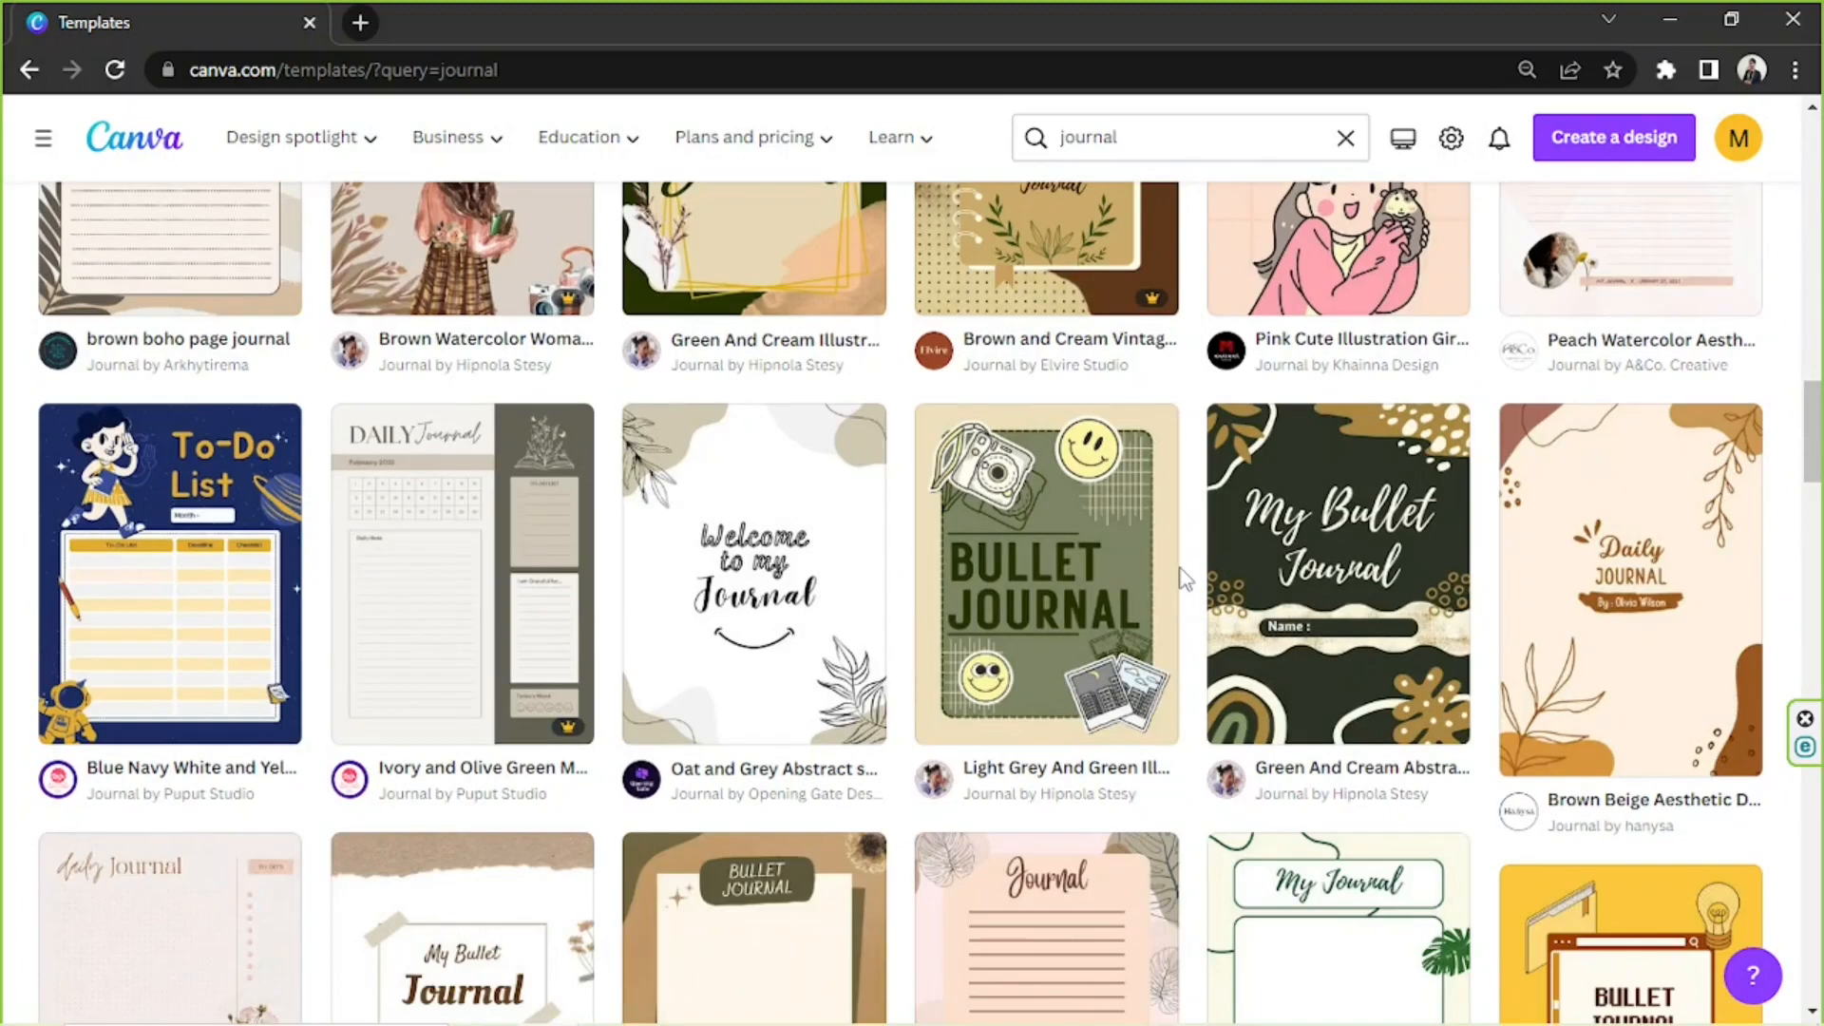
left_click(1628, 630)
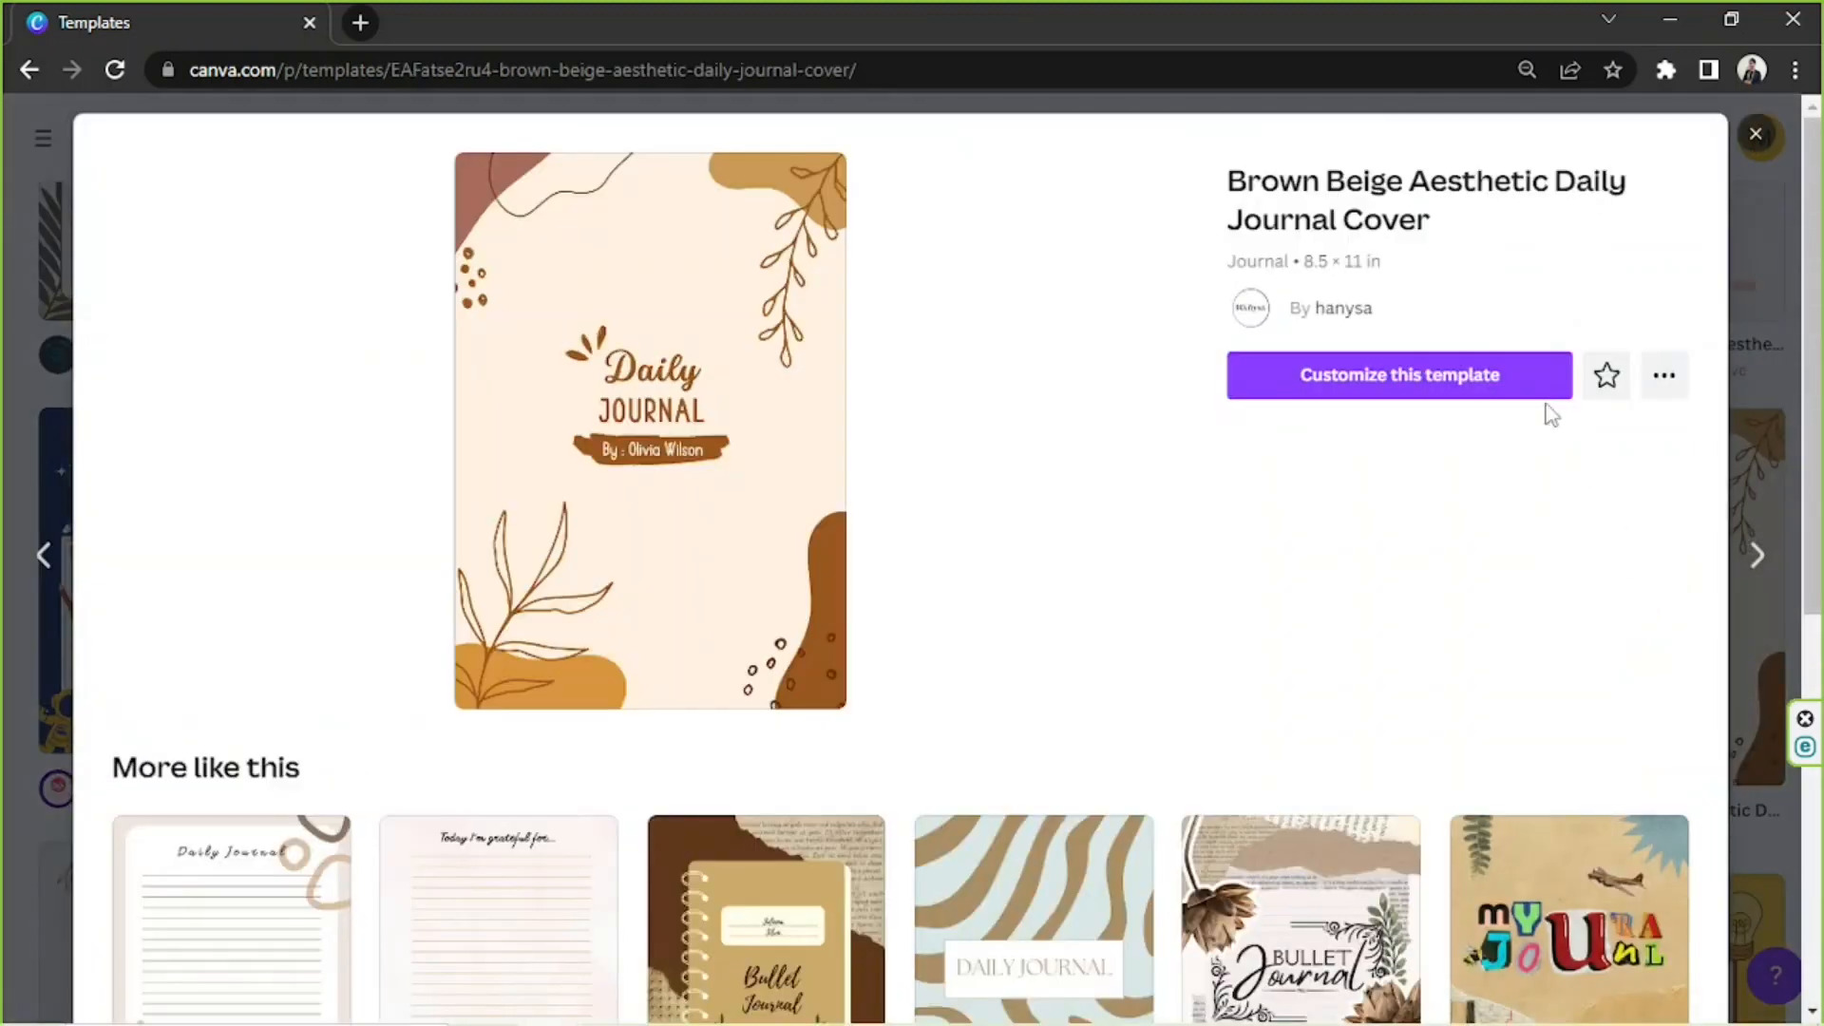
left_click(1430, 397)
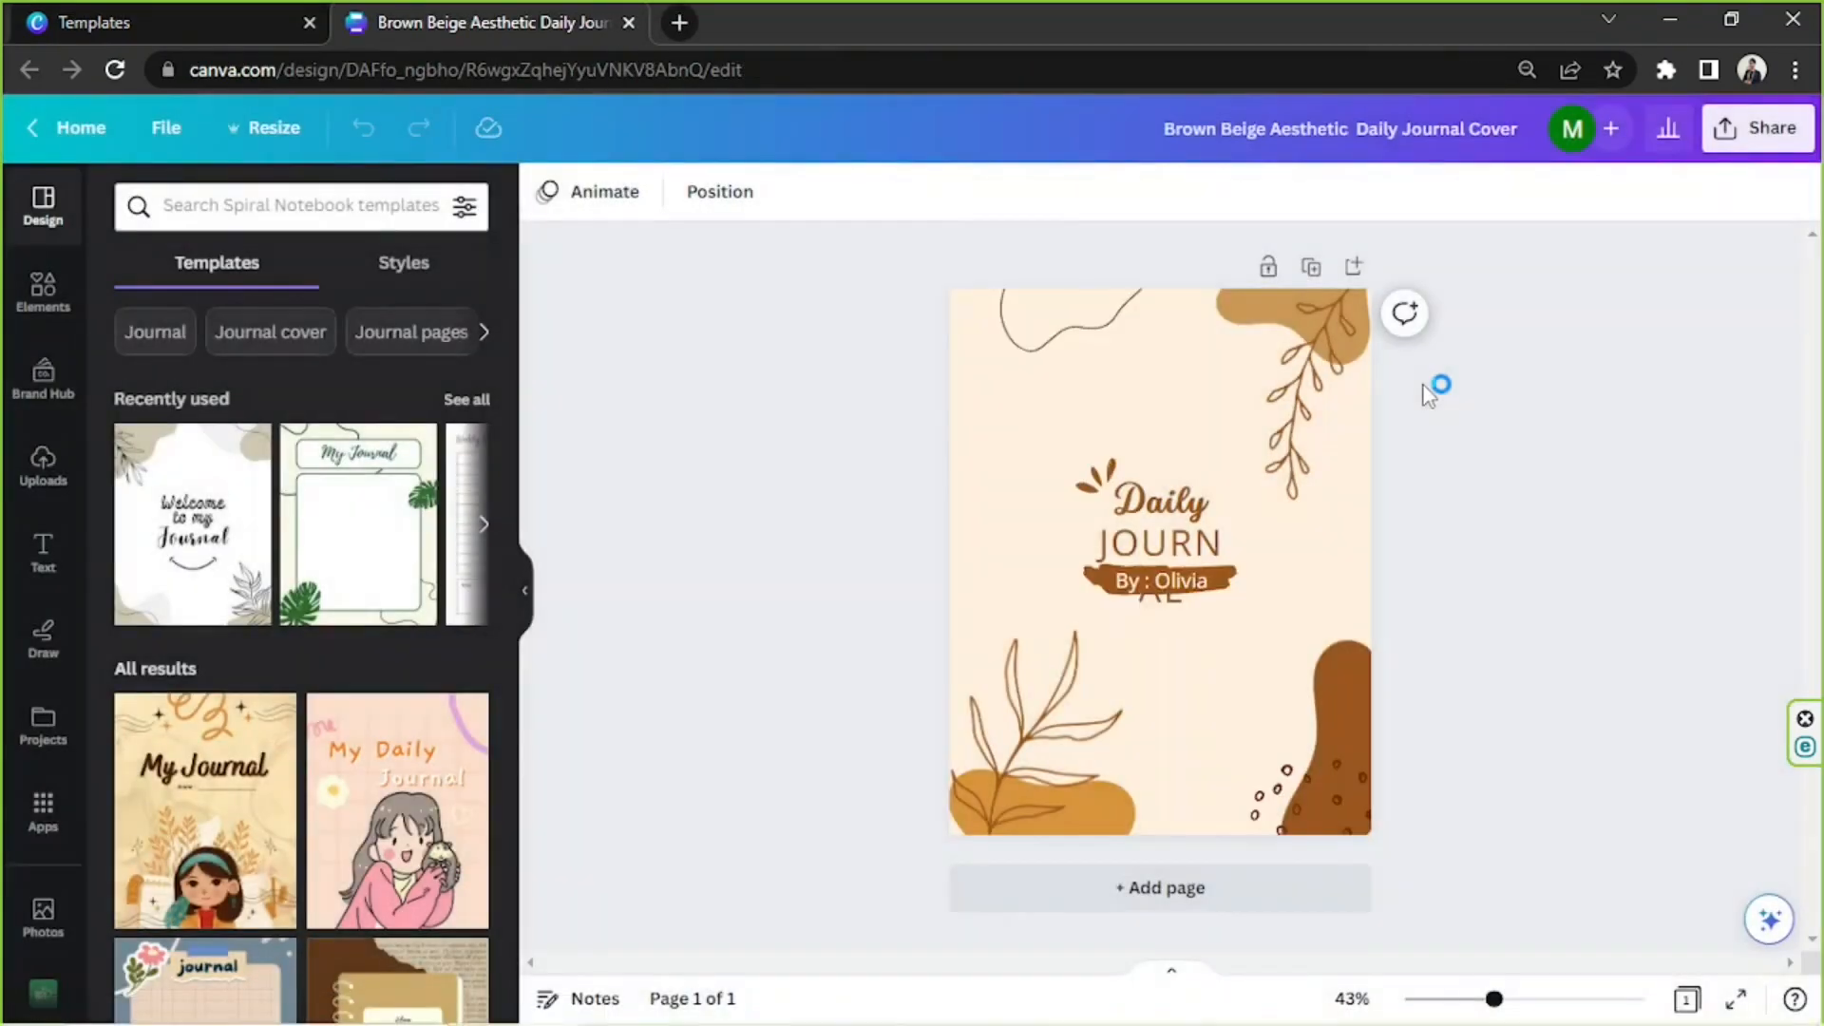
left_click_drag(794, 255, 1610, 898)
left_click(1741, 580)
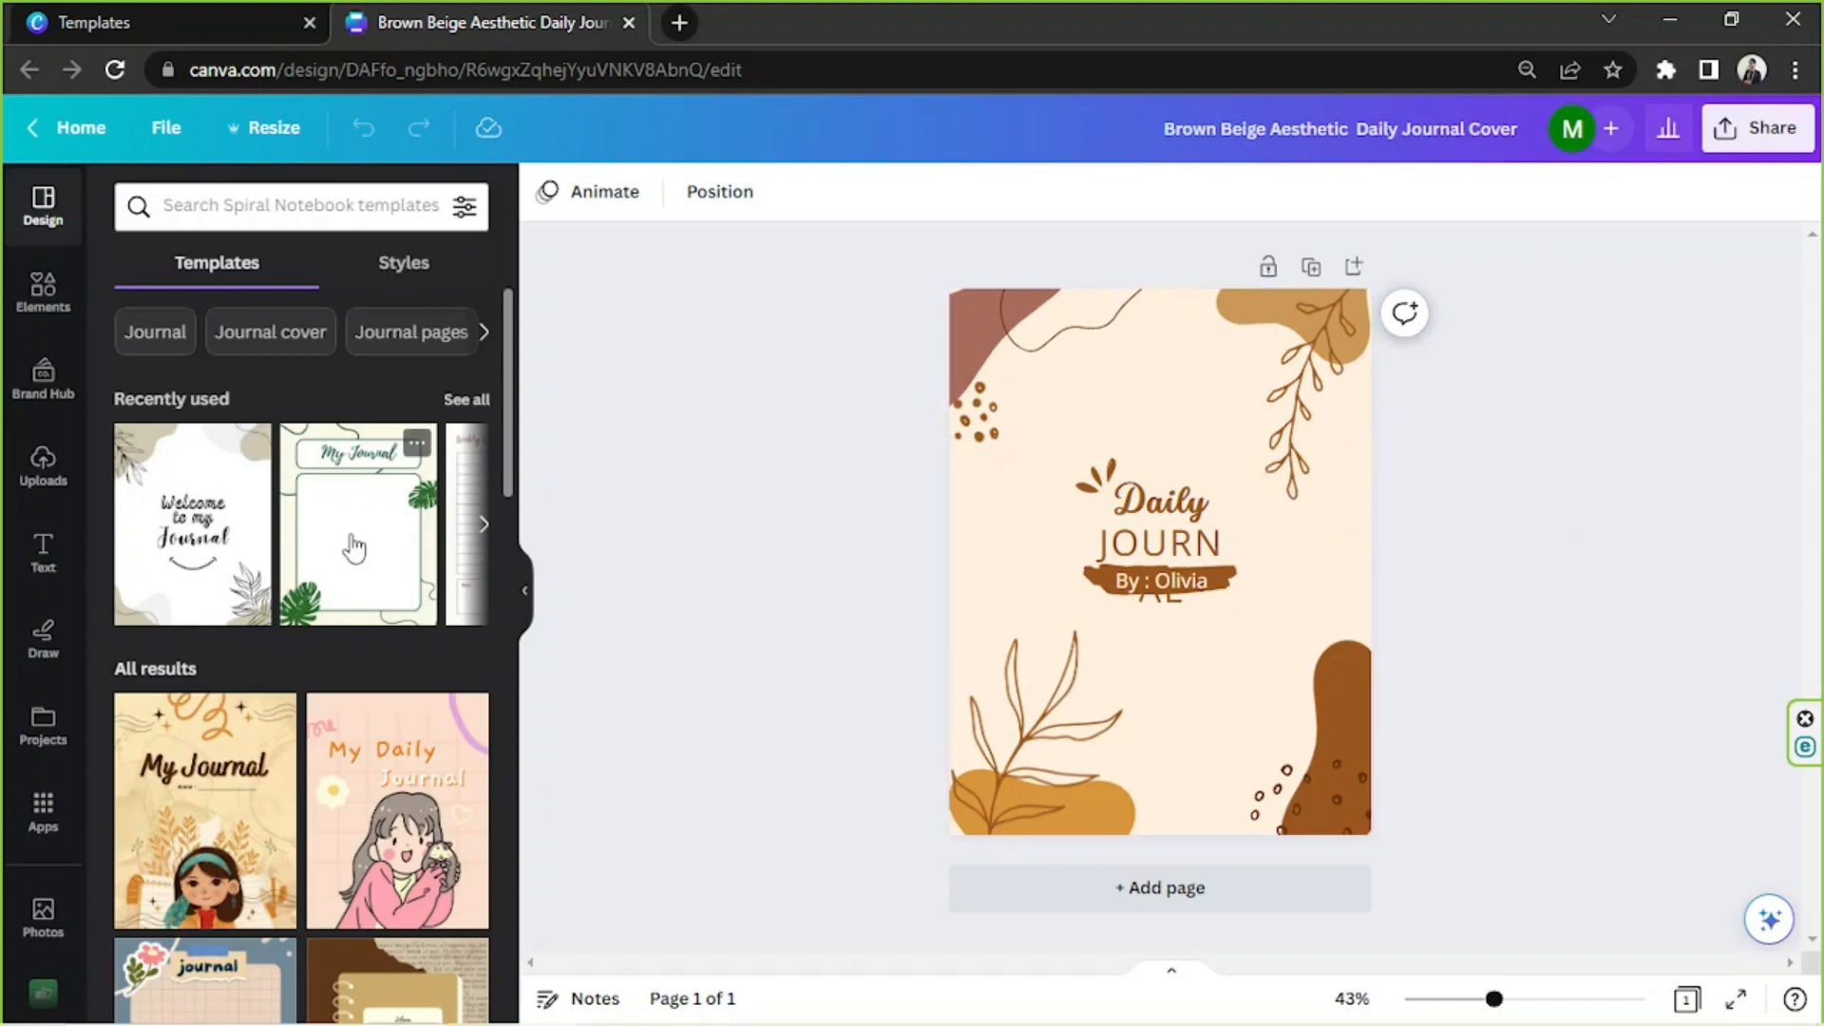
scroll(355, 541, "down", 15)
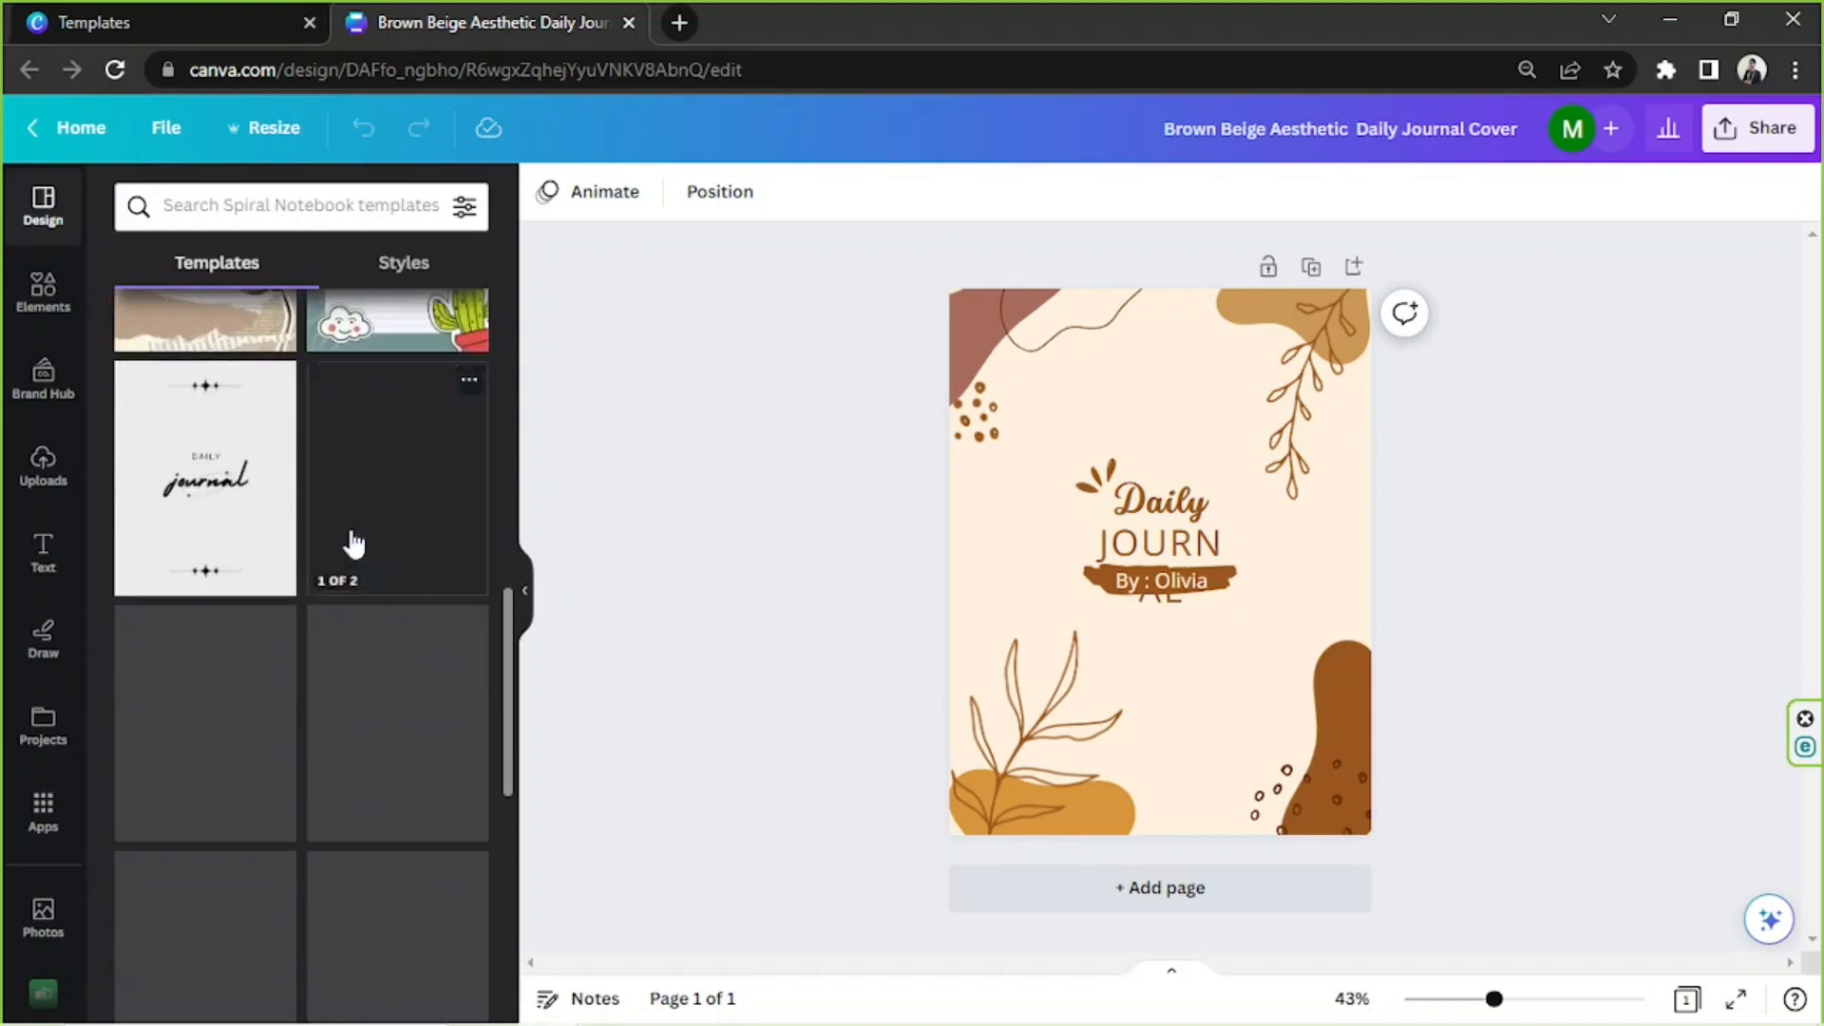
scroll(351, 536, "down", 5)
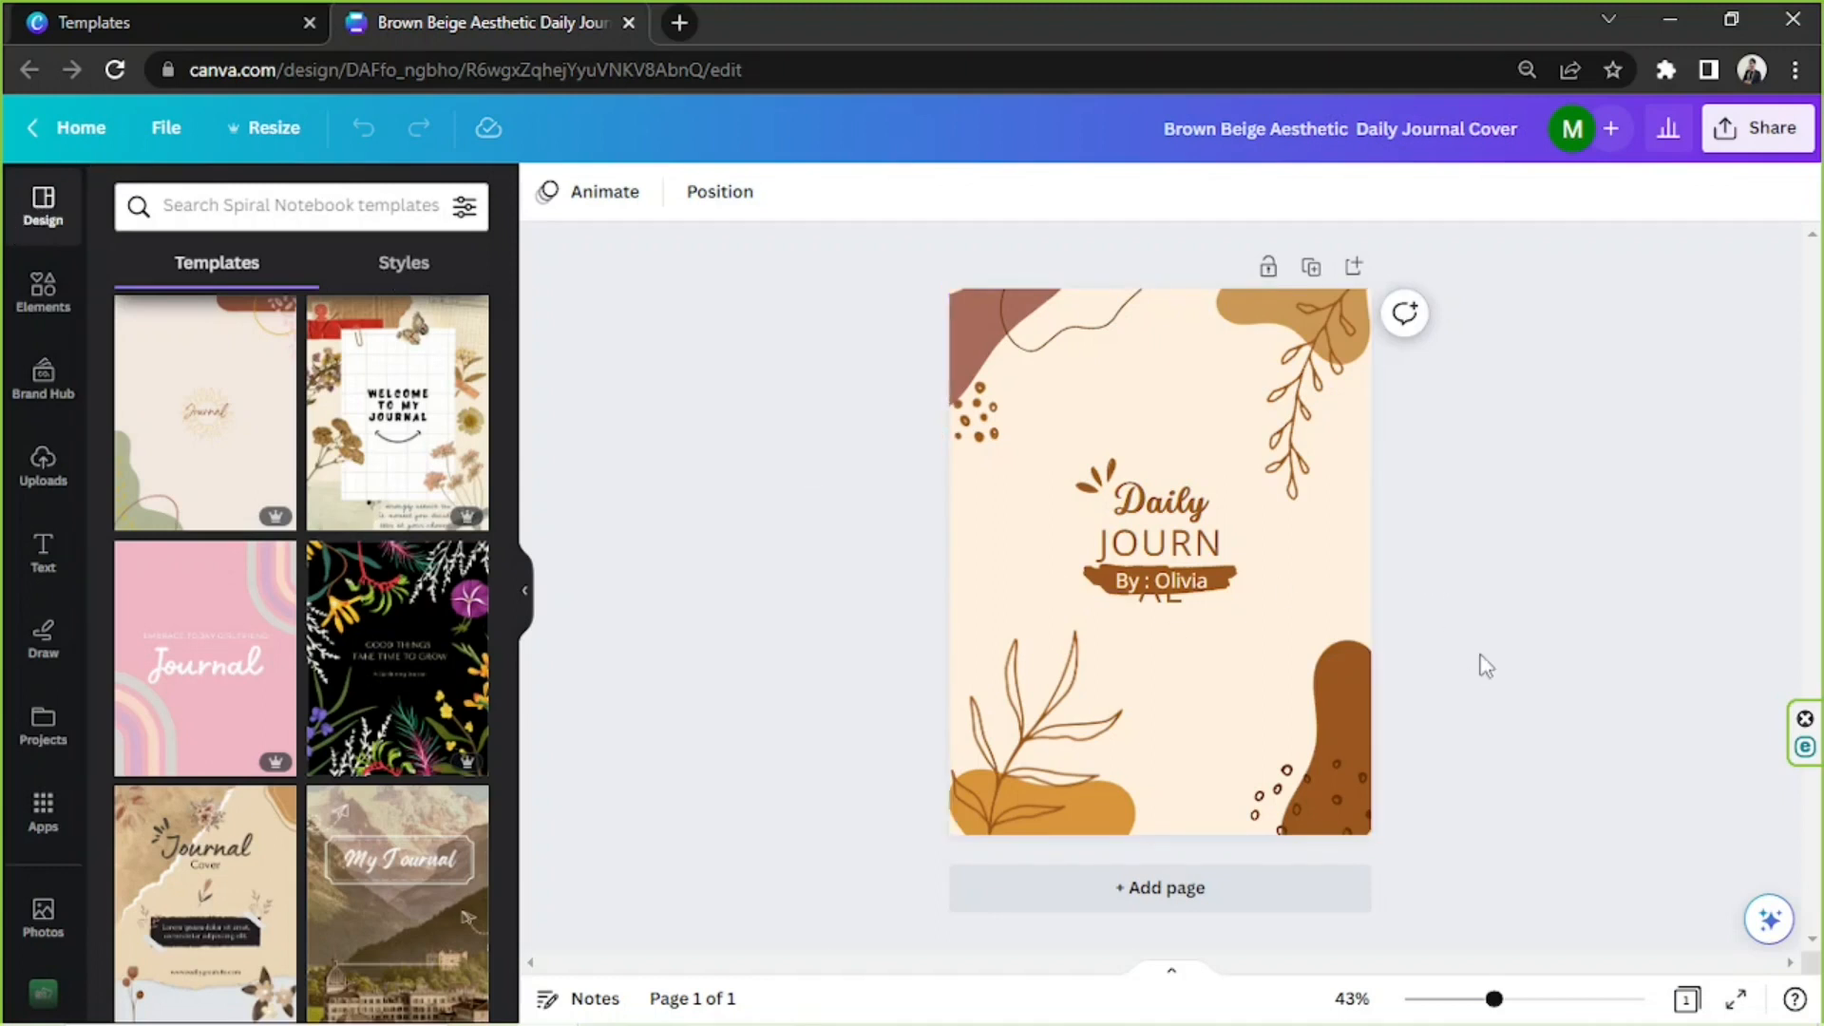
left_click_drag(1498, 1009, 1508, 1009)
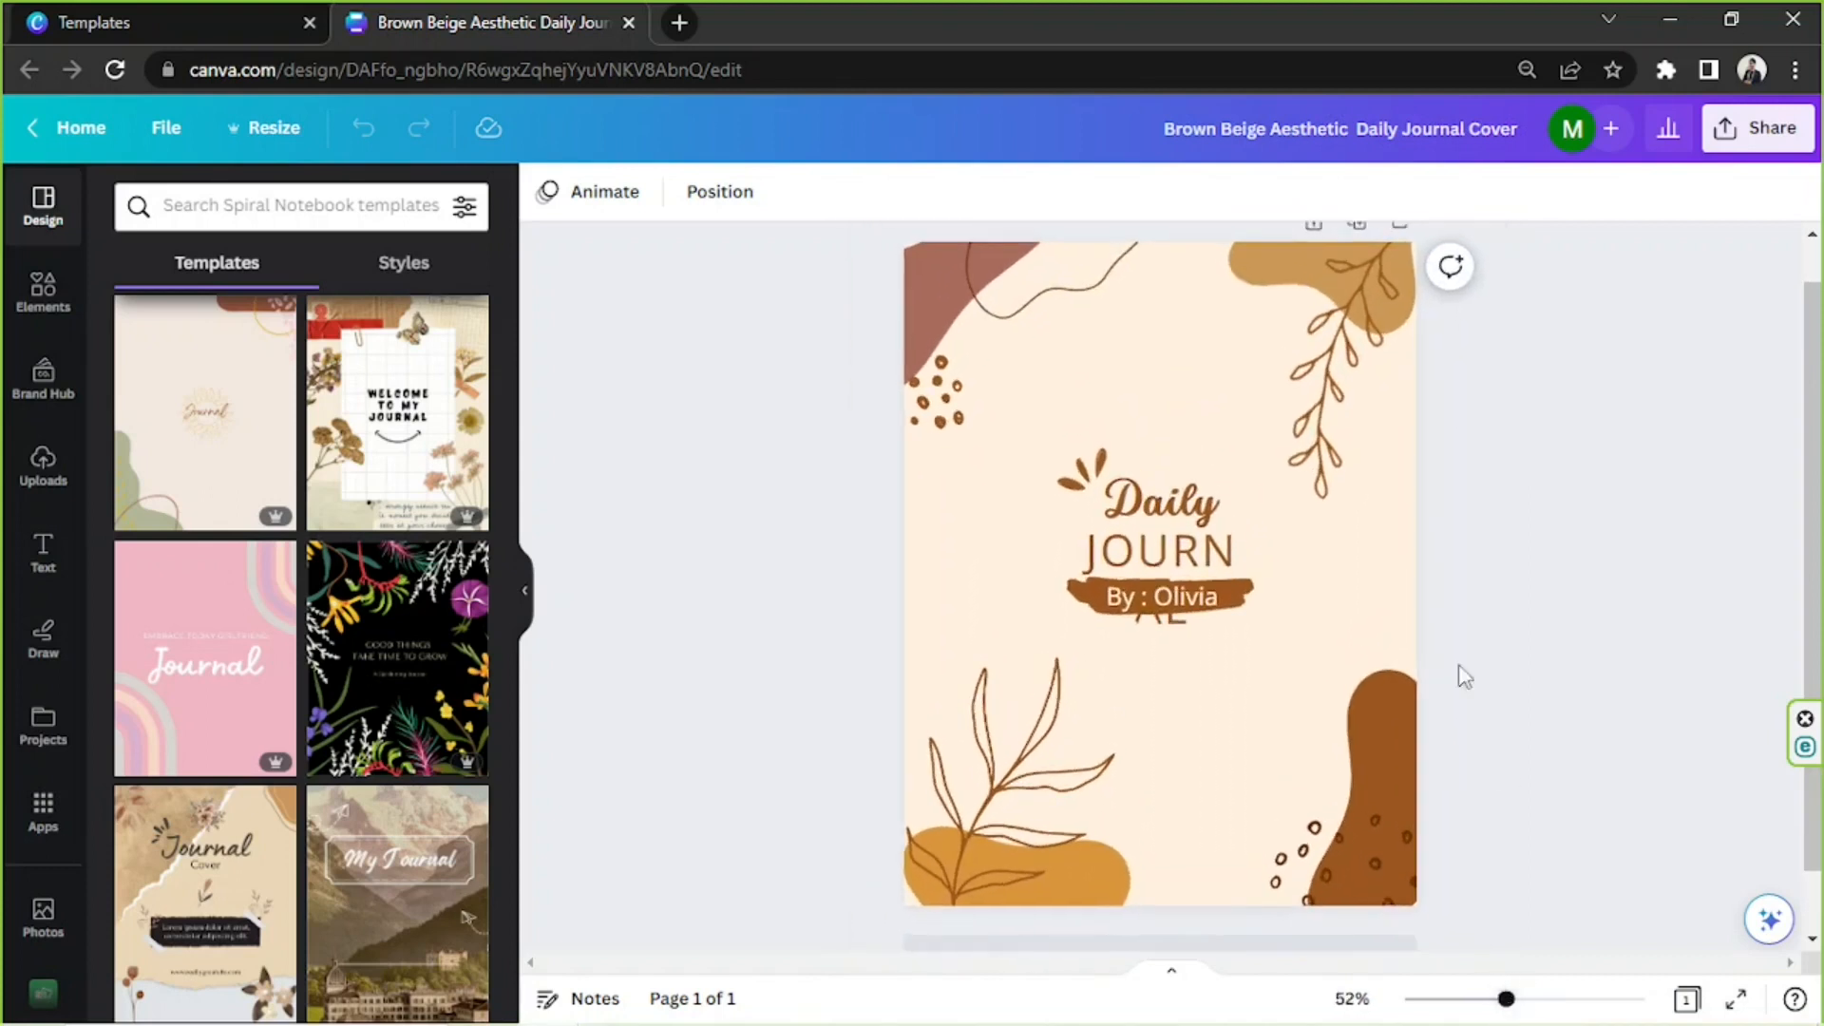
left_click_drag(760, 250, 1382, 993)
left_click(1663, 589)
left_click_drag(716, 285, 1563, 955)
left_click(1635, 668)
- Change the cover page's background to the custom light pink color #FFE5DF
left_click(1404, 568)
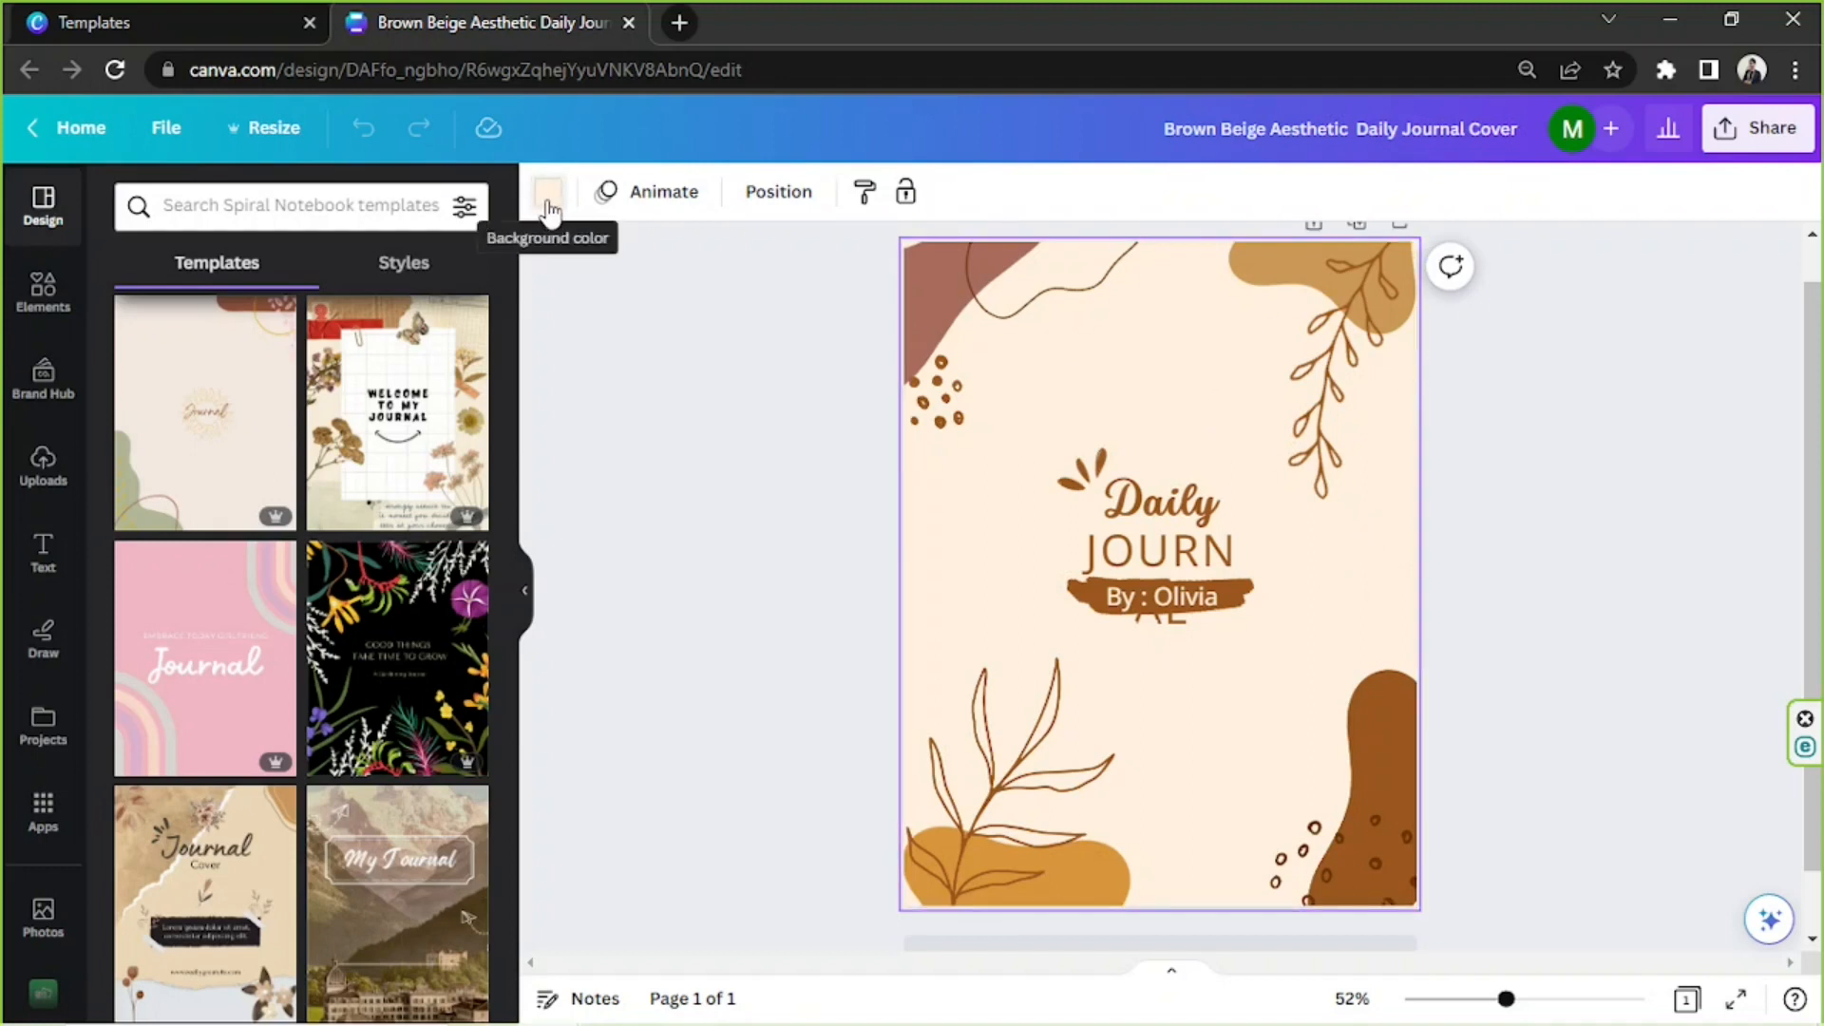
left_click(549, 195)
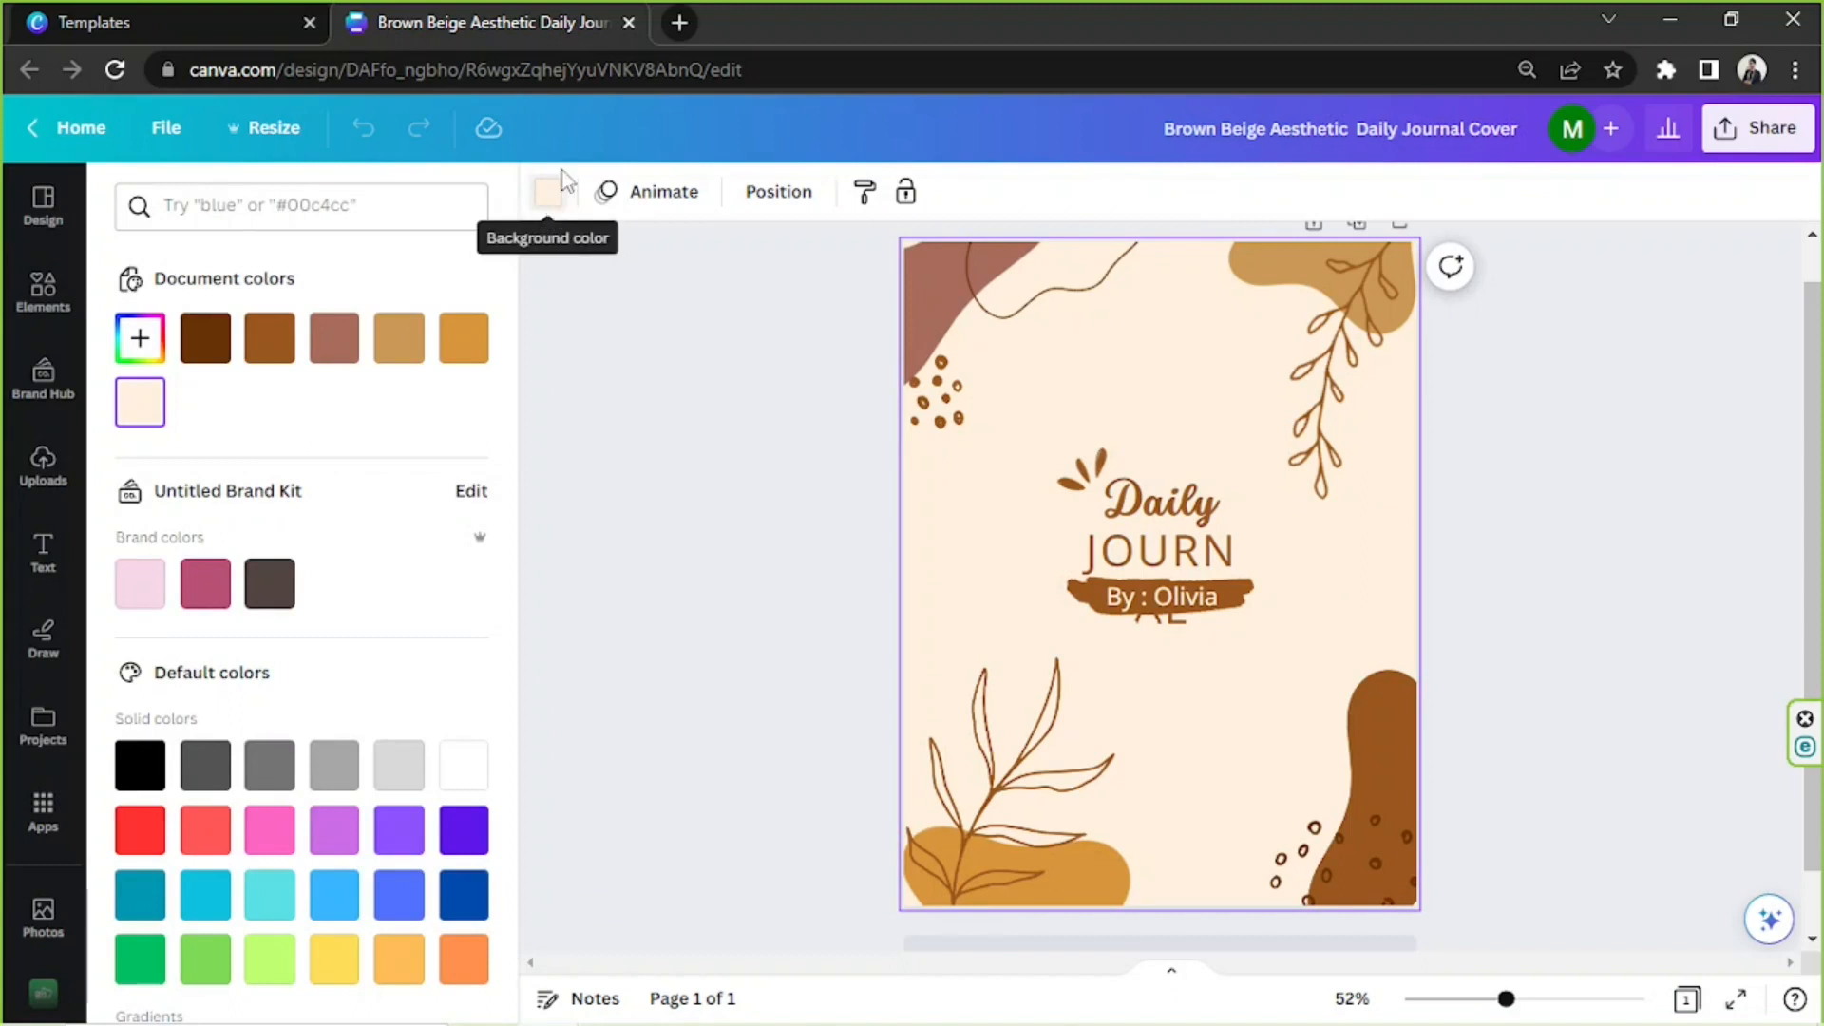
left_click(140, 340)
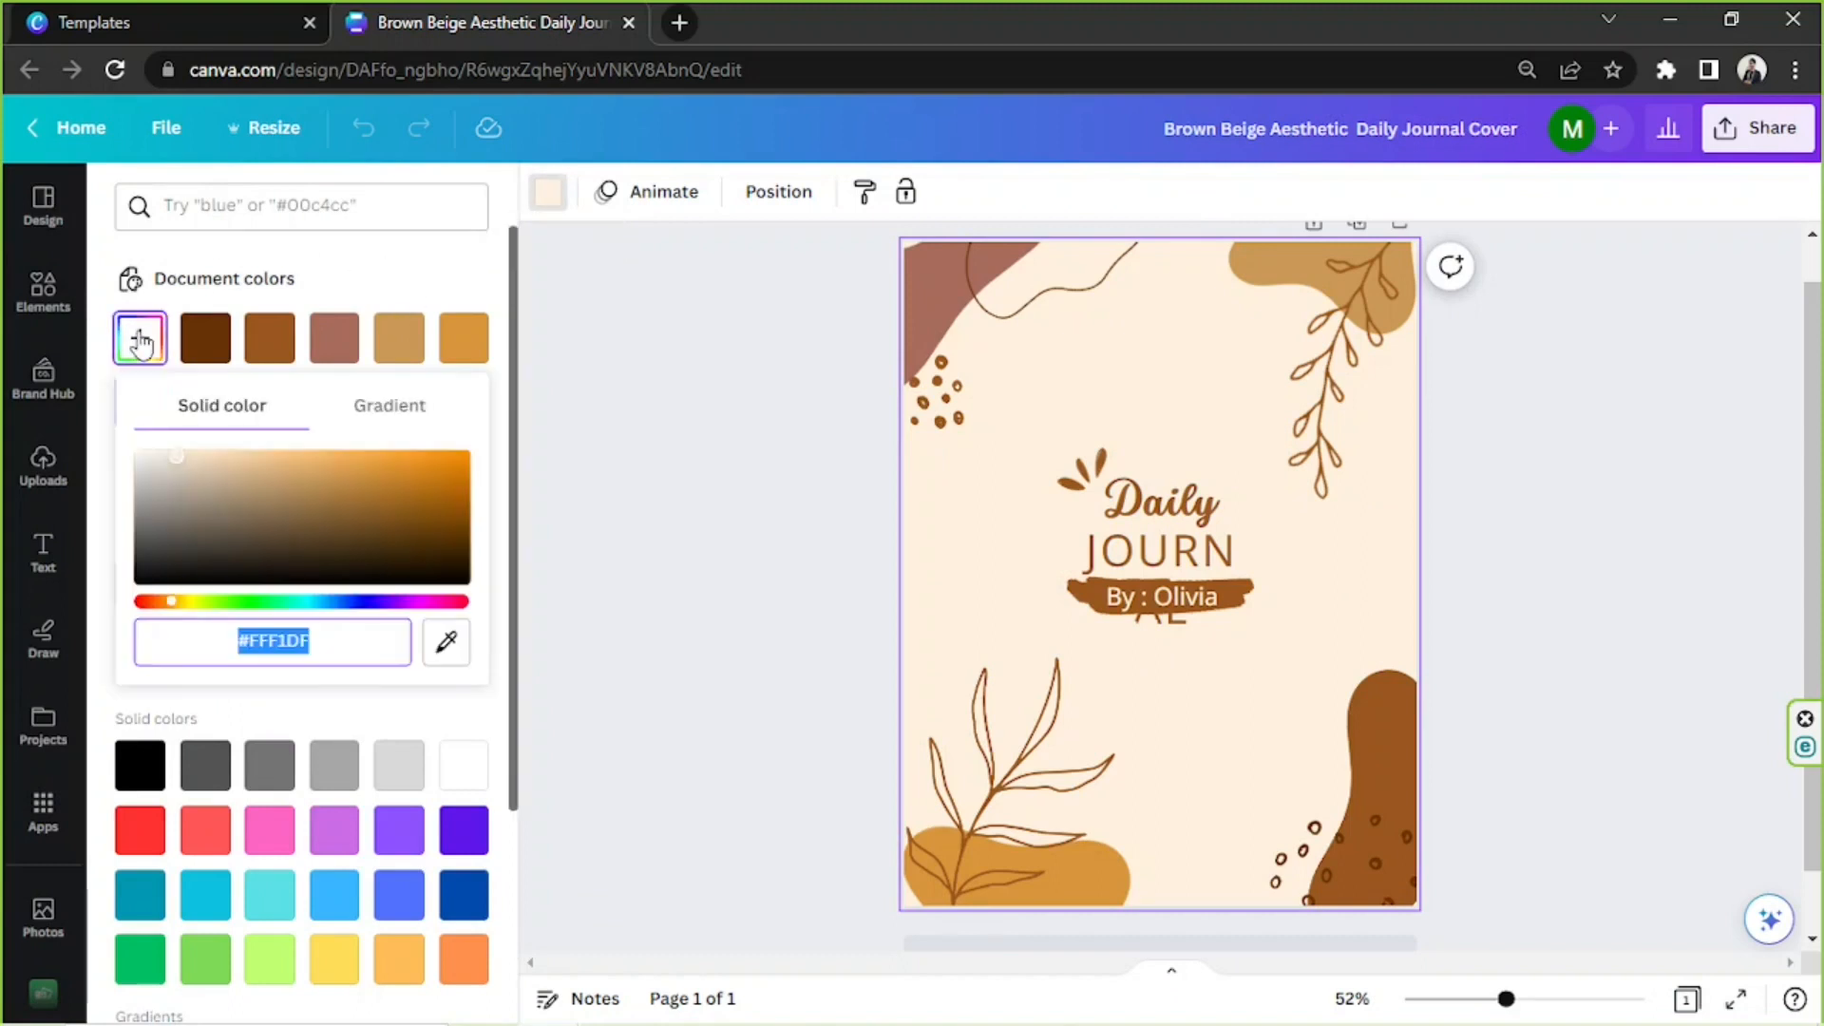
left_click(247, 602)
left_click_drag(248, 610, 352, 619)
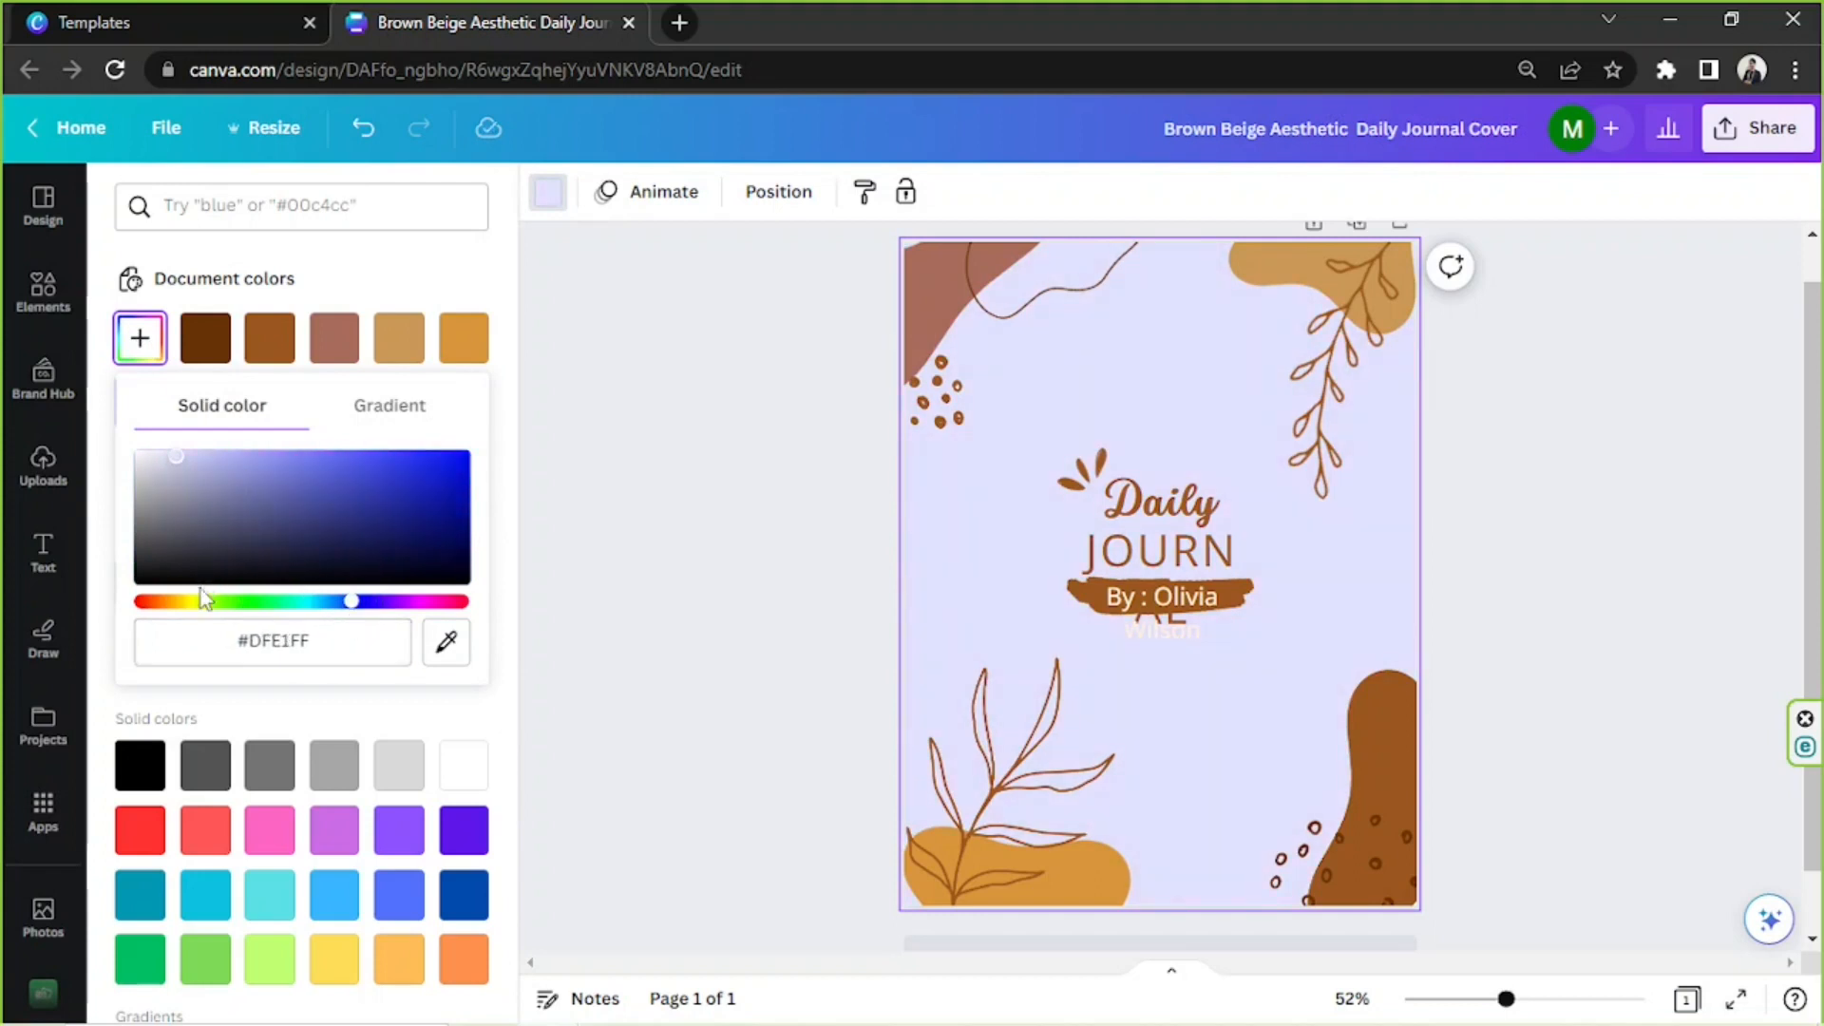
left_click(160, 603)
left_click_drag(161, 604, 150, 603)
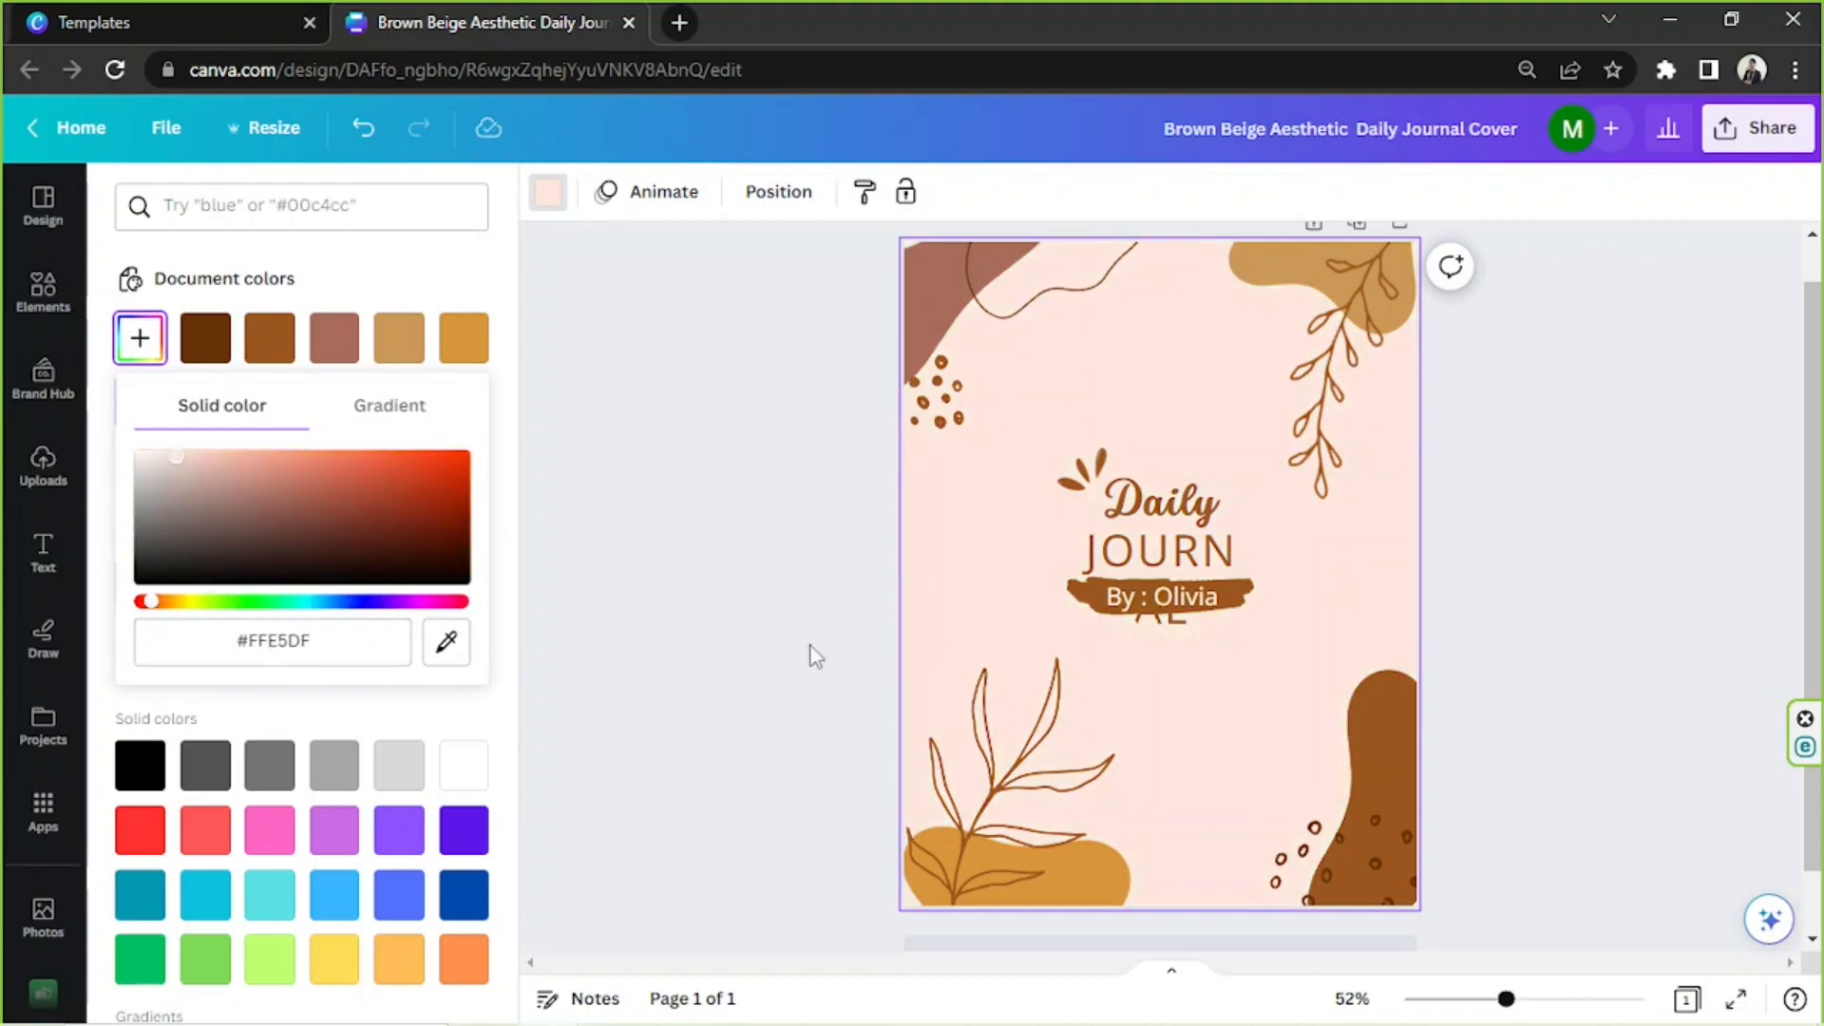
left_click(708, 618)
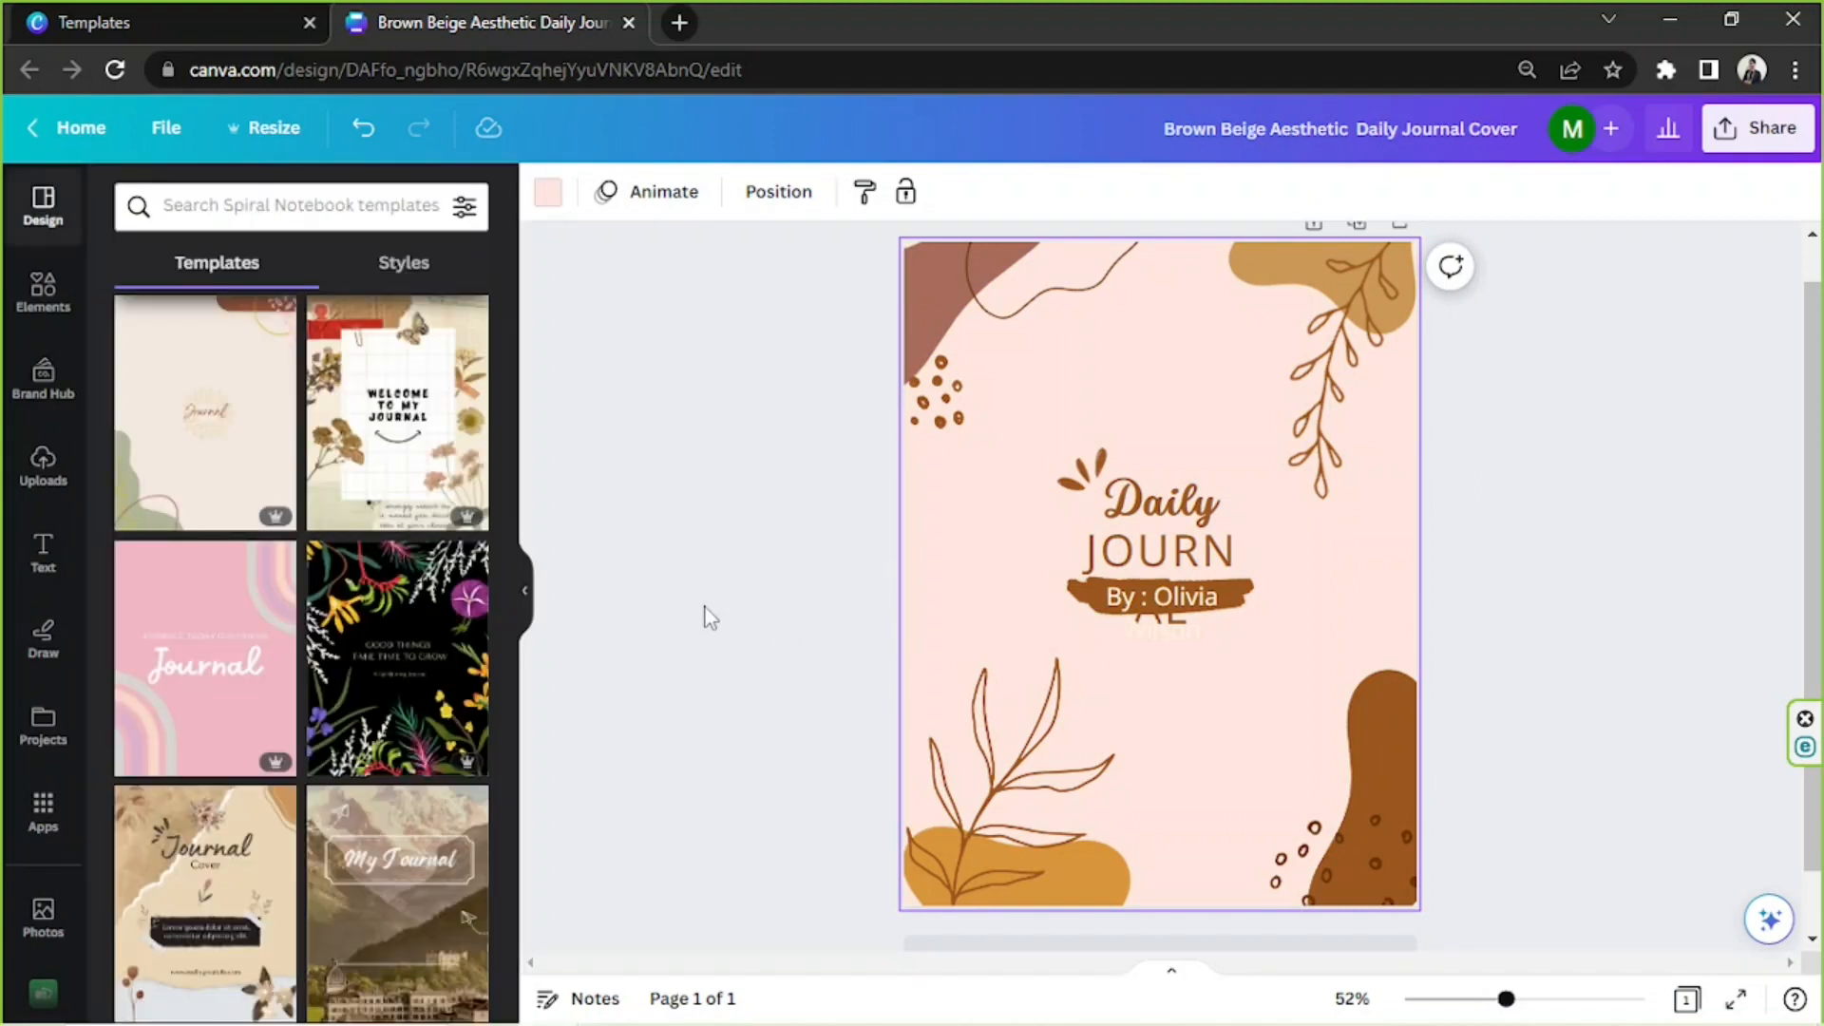
- Recolor the organic shape in the page's upper-left corner with a custom dusty pink
left_click(927, 279)
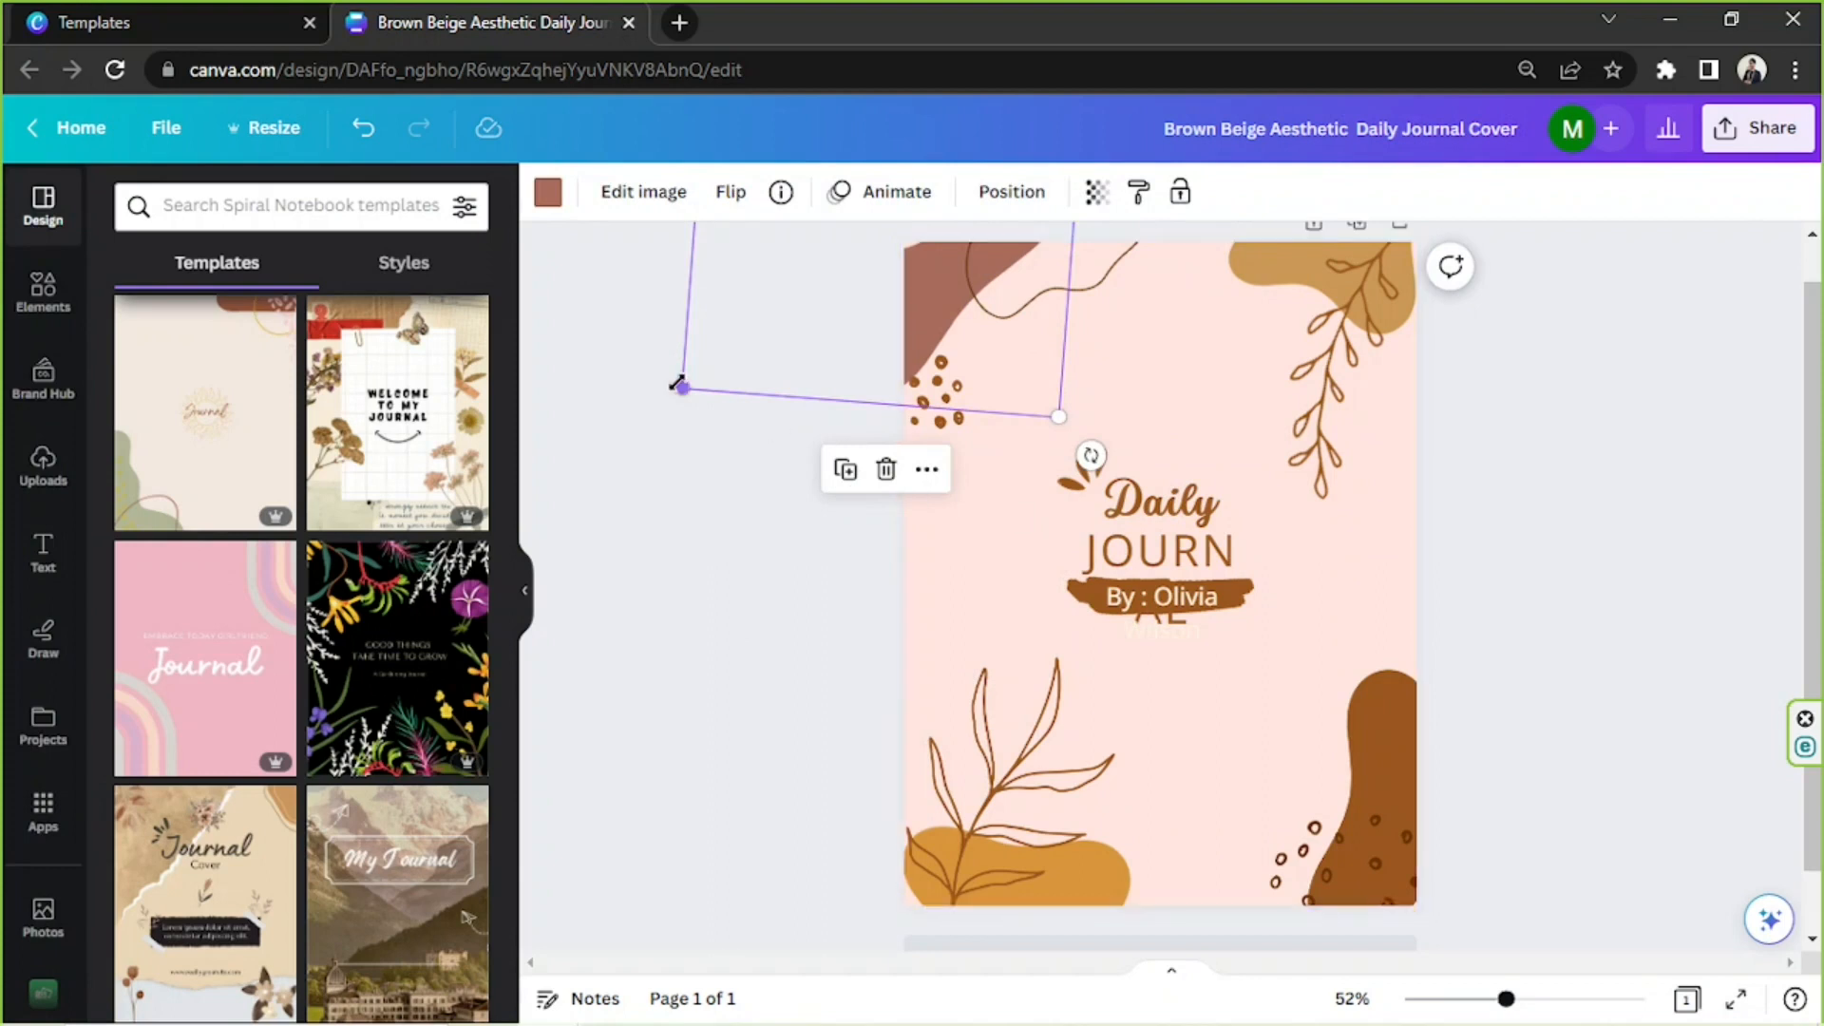
left_click(550, 201)
left_click(144, 346)
left_click_drag(228, 405, 248, 429)
left_click_drag(243, 545, 379, 547)
left_click_drag(244, 428, 198, 409)
left_click_drag(347, 546, 467, 551)
- Recolor the upper-left dots and the upper-right leafy branch with the rosy brown document color
left_click(1009, 315)
left_click(937, 391)
left_click(399, 340)
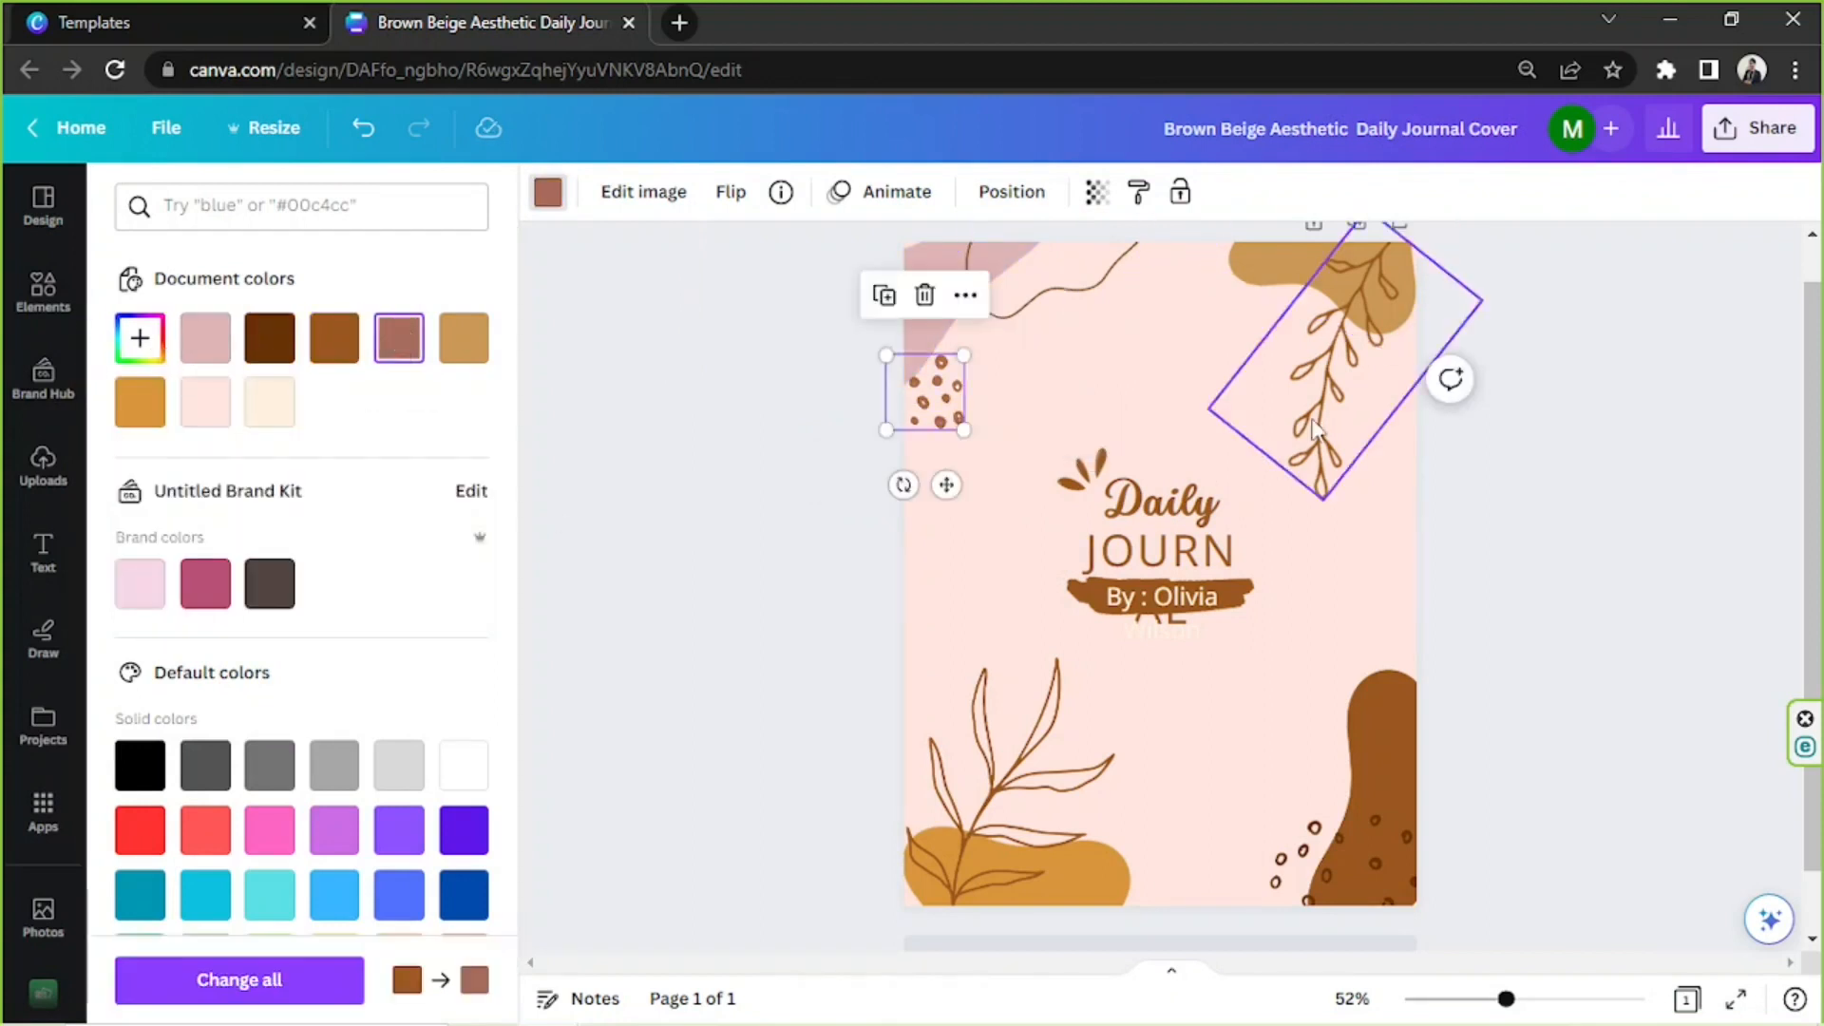
left_click(1292, 435)
left_click(399, 341)
- Recolor the upper-right and lower-left organic shapes with a custom muted grayish pink
left_click(1256, 273)
left_click(205, 341)
left_click(128, 350)
left_click_drag(222, 399, 186, 419)
left_click(1055, 870)
left_click(206, 350)
- Recolor the lower-right organic shape dusty pink and the lower-left leaf drawing rosy brown
left_click(1376, 760)
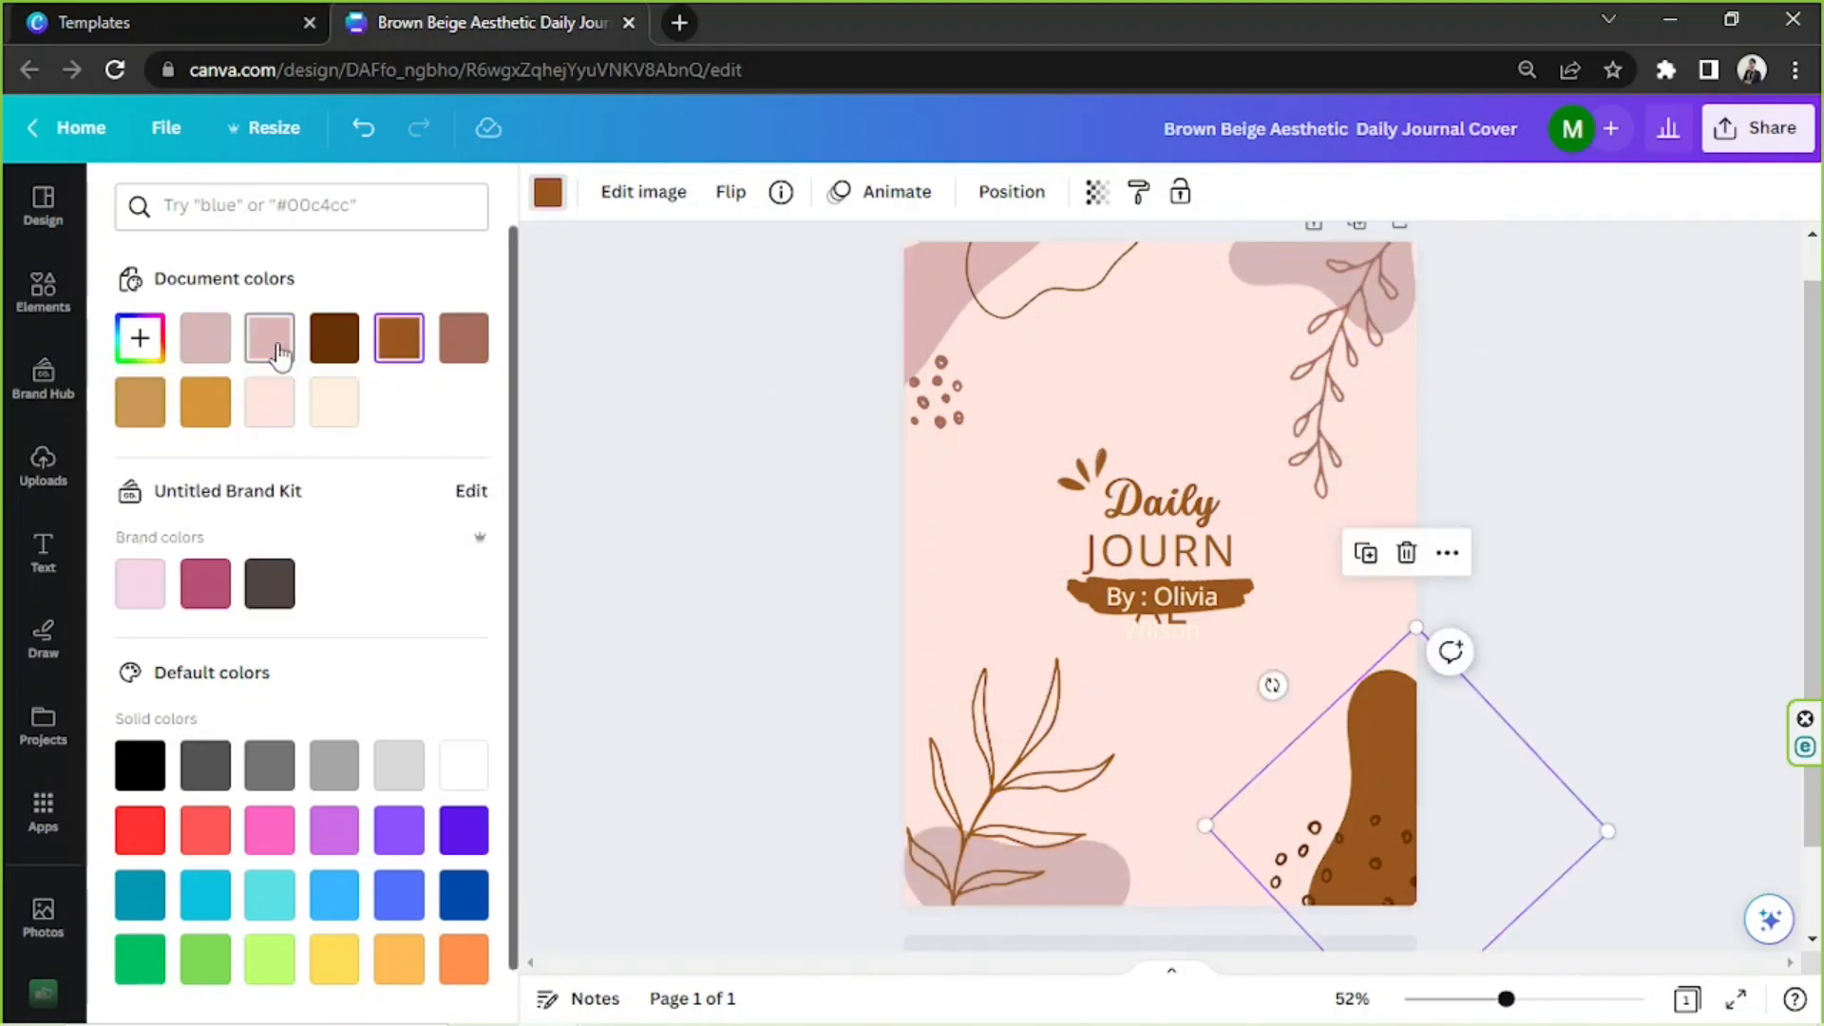
left_click(280, 354)
left_click(1511, 367)
left_click(996, 788)
left_click(549, 191)
left_click(207, 349)
left_click(340, 349)
- Recolor the dots in the lower-right and upper-left areas with the raspberry pink brand color
left_click(1328, 872)
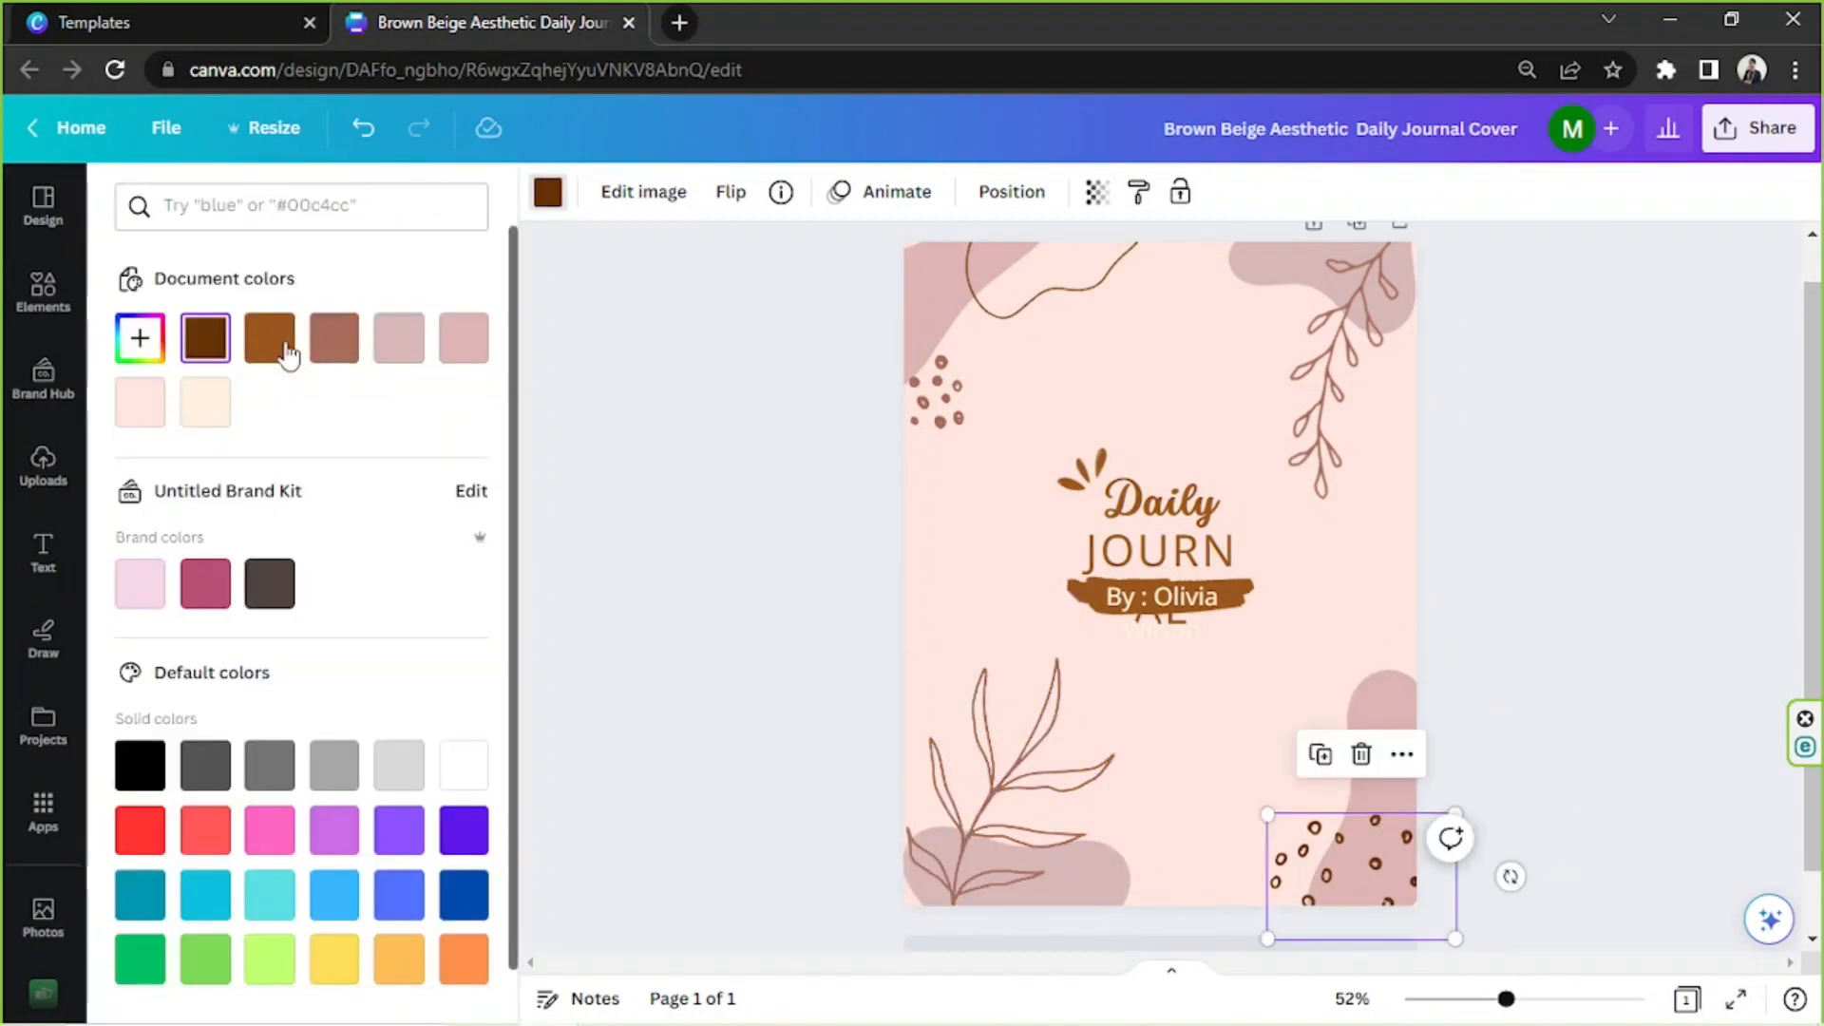
left_click(332, 350)
left_click(144, 348)
left_click(209, 583)
left_click(938, 397)
left_click(207, 583)
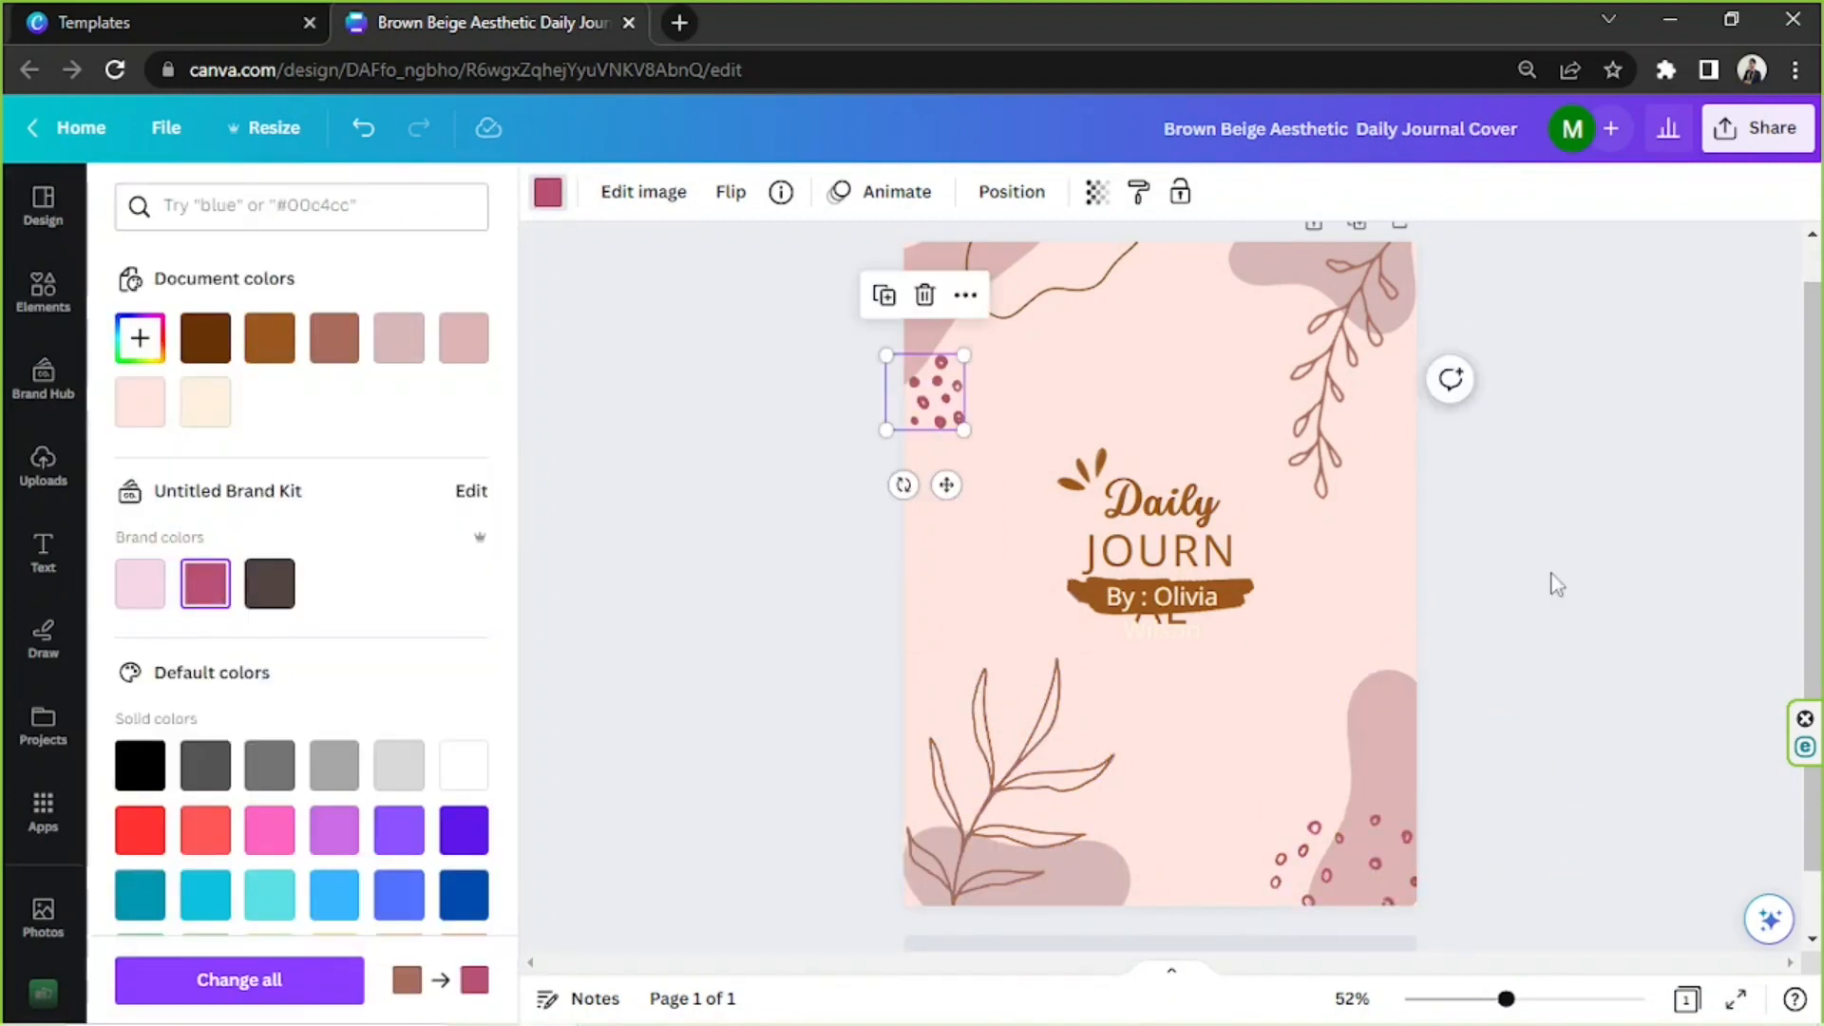
left_click(1243, 698)
- Recolor the upper curved line, the upper-right branch and the lower-left leaf drawing raspberry pink
left_click(1066, 288)
left_click(548, 192)
left_click(399, 340)
left_click(1335, 356)
left_click(399, 340)
left_click(996, 789)
left_click(399, 340)
left_click(1657, 573)
- Rearrange the lower-right organic shape and its dots higher up along the page's right edge
left_click(1457, 760)
left_click_drag(1457, 760, 1522, 604)
mouse_move(1365, 852)
left_mouse_down()
mouse_move(1379, 694)
mouse_move(1420, 654)
left_mouse_up()
left_click_drag(1399, 739, 1353, 781)
left_click_drag(1230, 730, 958, 736)
left_click_drag(1452, 860, 1616, 802)
left_click_drag(1247, 883, 1197, 816)
mouse_move(1433, 760)
left_mouse_down()
mouse_move(1523, 850)
mouse_move(1511, 749)
left_mouse_up()
- Duplicate the upper curved line and fit the copy into the page's lower-right corner
left_click(1019, 283)
key("ctrl+d")
mouse_move(1031, 300)
left_mouse_down()
mouse_move(1295, 841)
mouse_move(1328, 672)
left_mouse_up()
left_click_drag(1376, 778, 1462, 978)
left_click_drag(1426, 703, 1482, 878)
- Shift the leaf drawing partly past the page's left edge, and flip and reposition the branch in the upper-right corner
scroll(1556, 623, "down", 1)
left_click_drag(1051, 721, 966, 624)
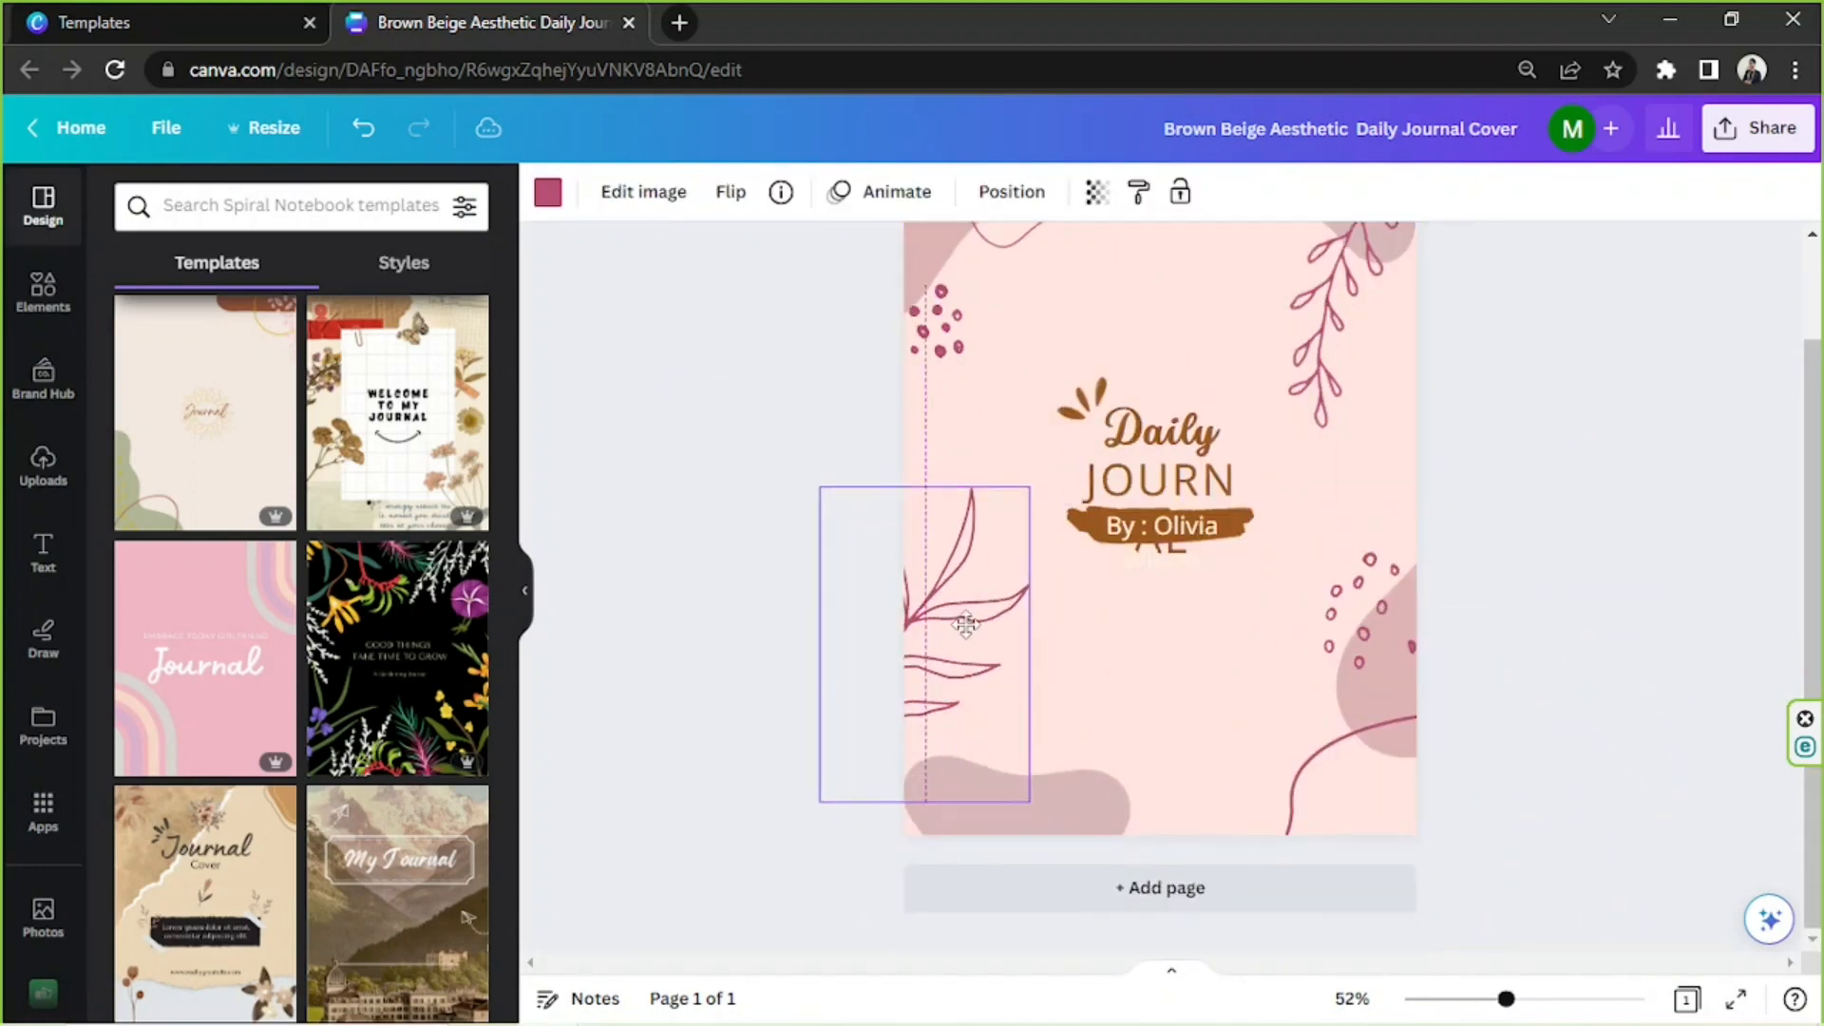
scroll(966, 624, "up", 1)
left_click_drag(1327, 456, 1378, 446)
left_click(732, 194)
left_click(803, 300)
mouse_move(1279, 543)
left_mouse_down()
mouse_move(1254, 122)
mouse_move(1577, 408)
mouse_move(1506, 559)
left_mouse_up()
left_click_drag(1470, 451, 1432, 403)
- Rearrange the organic shape and the curved line in the page's upper-left corner
left_click(1000, 353)
mouse_move(921, 444)
left_mouse_down()
mouse_move(917, 472)
mouse_move(981, 493)
left_mouse_up()
left_click(1110, 323)
left_click_drag(1088, 405, 1131, 551)
mouse_move(1144, 429)
left_mouse_down()
mouse_move(998, 324)
mouse_move(1035, 299)
left_mouse_up()
- Adjust the lower-left organic shape so it tucks into the page's bottom-left corner
scroll(788, 552, "down", 1)
mouse_move(1002, 800)
left_mouse_down()
mouse_move(984, 790)
mouse_move(1017, 783)
left_mouse_up()
left_click_drag(1068, 810, 940, 829)
left_click_drag(748, 724, 765, 690)
scroll(1319, 696, "up", 1)
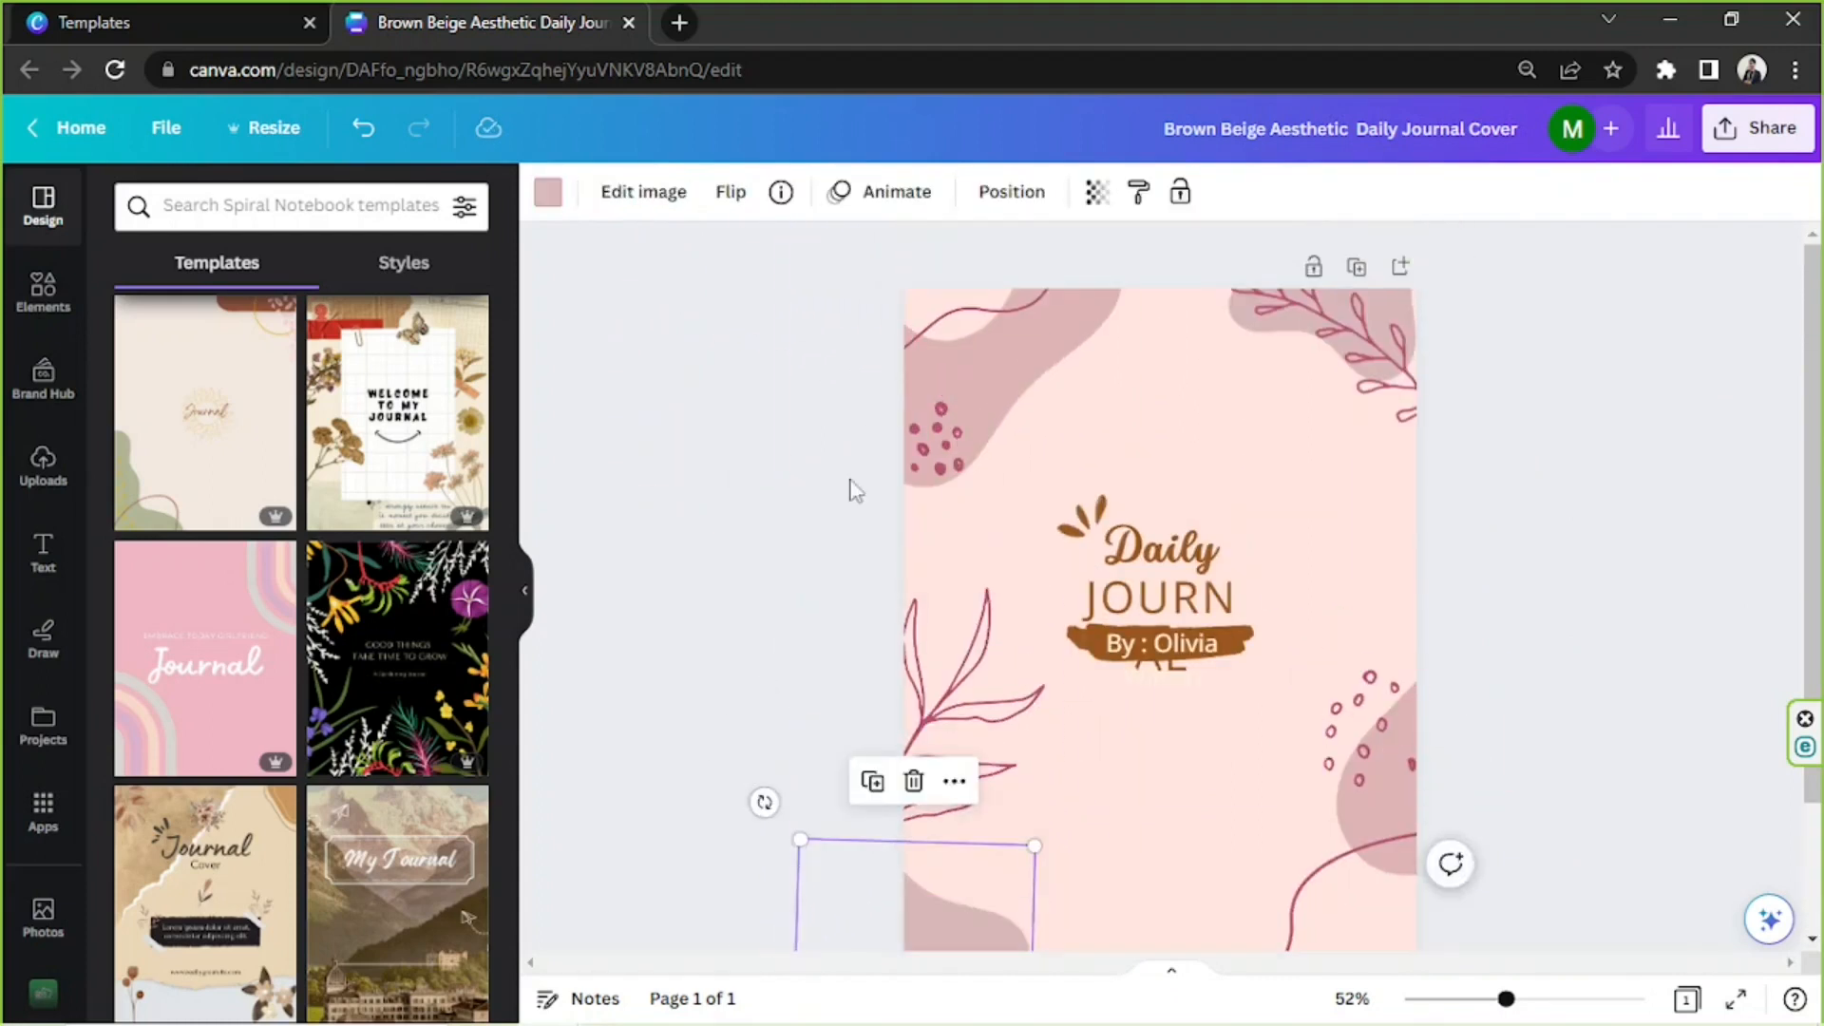
- Move the upper-left dots onto the organic shape in the page's bottom-left corner
left_click_drag(938, 443, 971, 923)
scroll(971, 924, "down", 1)
left_click_drag(974, 813, 959, 781)
left_click(786, 733)
scroll(786, 733, "up", 1)
scroll(1616, 565, "down", 1)
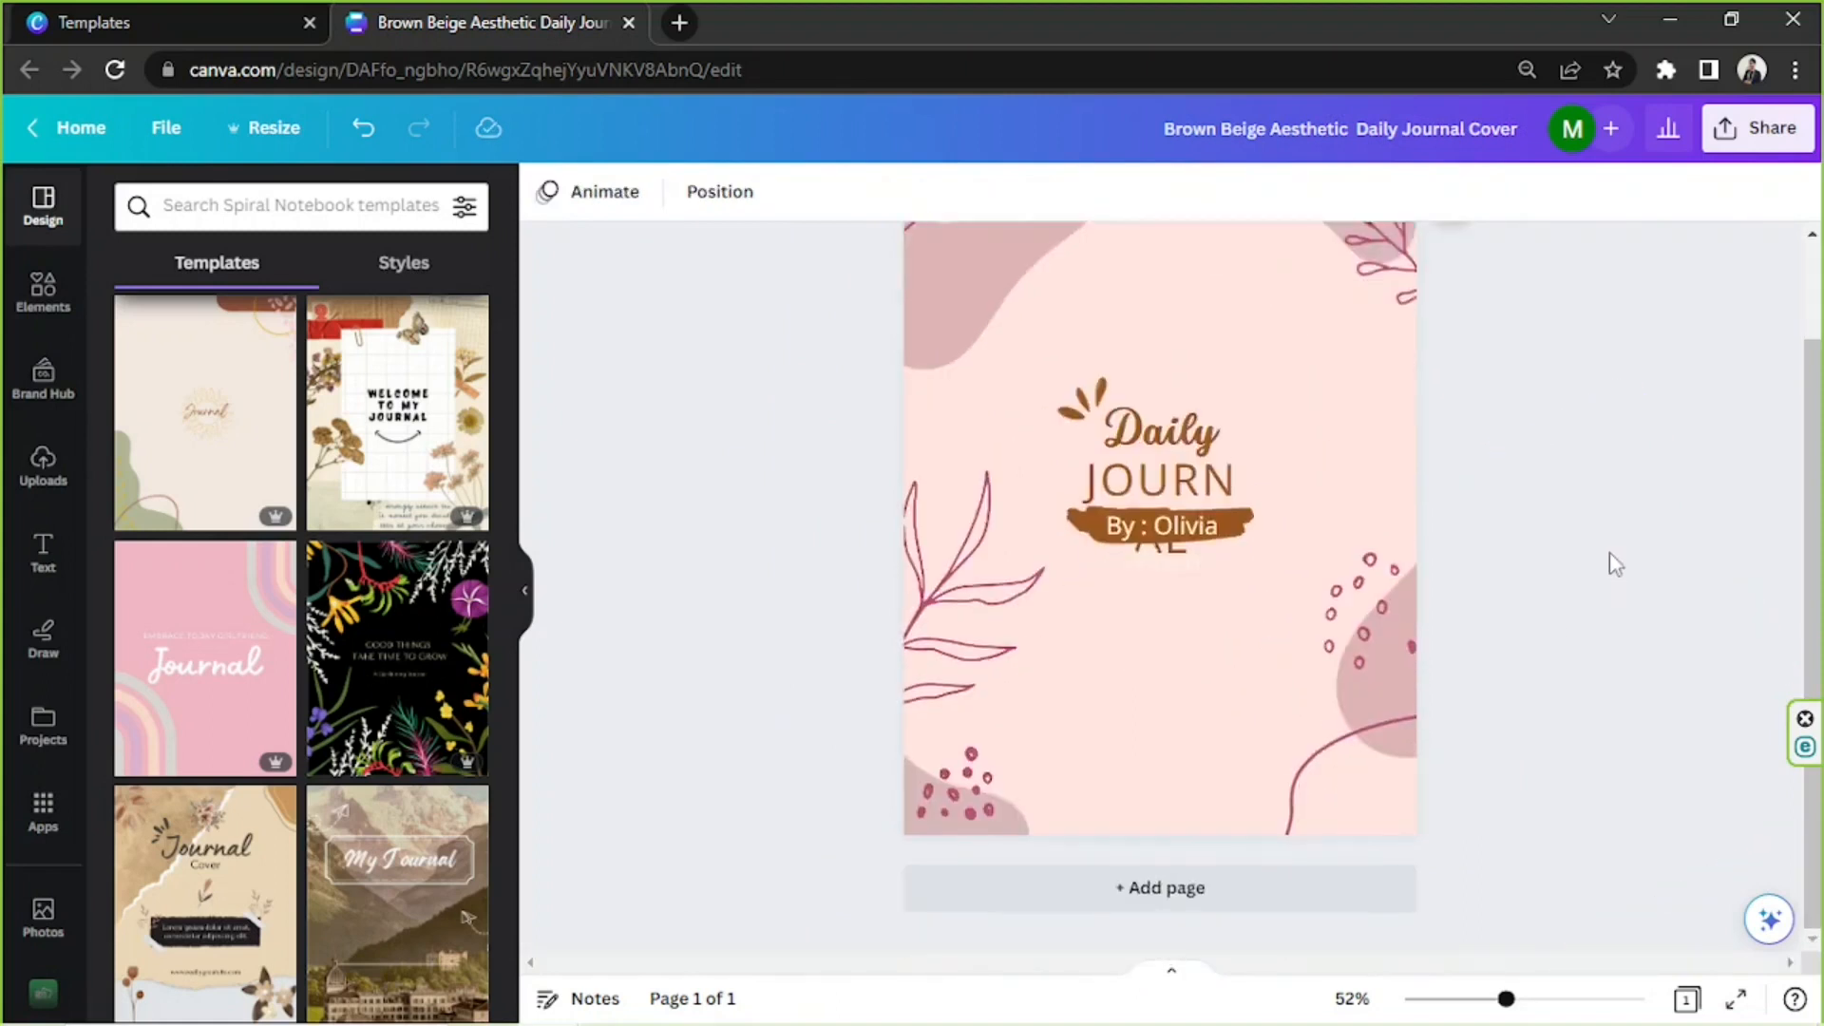
- Nudge the organic shapes in the upper-left and upper-right corners closer to the page edges
scroll(1616, 564, "up", 1)
mouse_move(969, 367)
left_mouse_down()
mouse_move(844, 530)
mouse_move(971, 369)
mouse_move(959, 388)
left_mouse_up()
left_click(1539, 497)
left_click_drag(1390, 394, 1423, 432)
left_click(1606, 509)
- Reposition the upper-left curved line so it sweeps around the corner's organic shape
scroll(1608, 510, "down", 1)
left_click_drag(909, 320, 851, 490)
left_click(1728, 485)
scroll(1728, 485, "down", 1)
scroll(1729, 486, "up", 1)
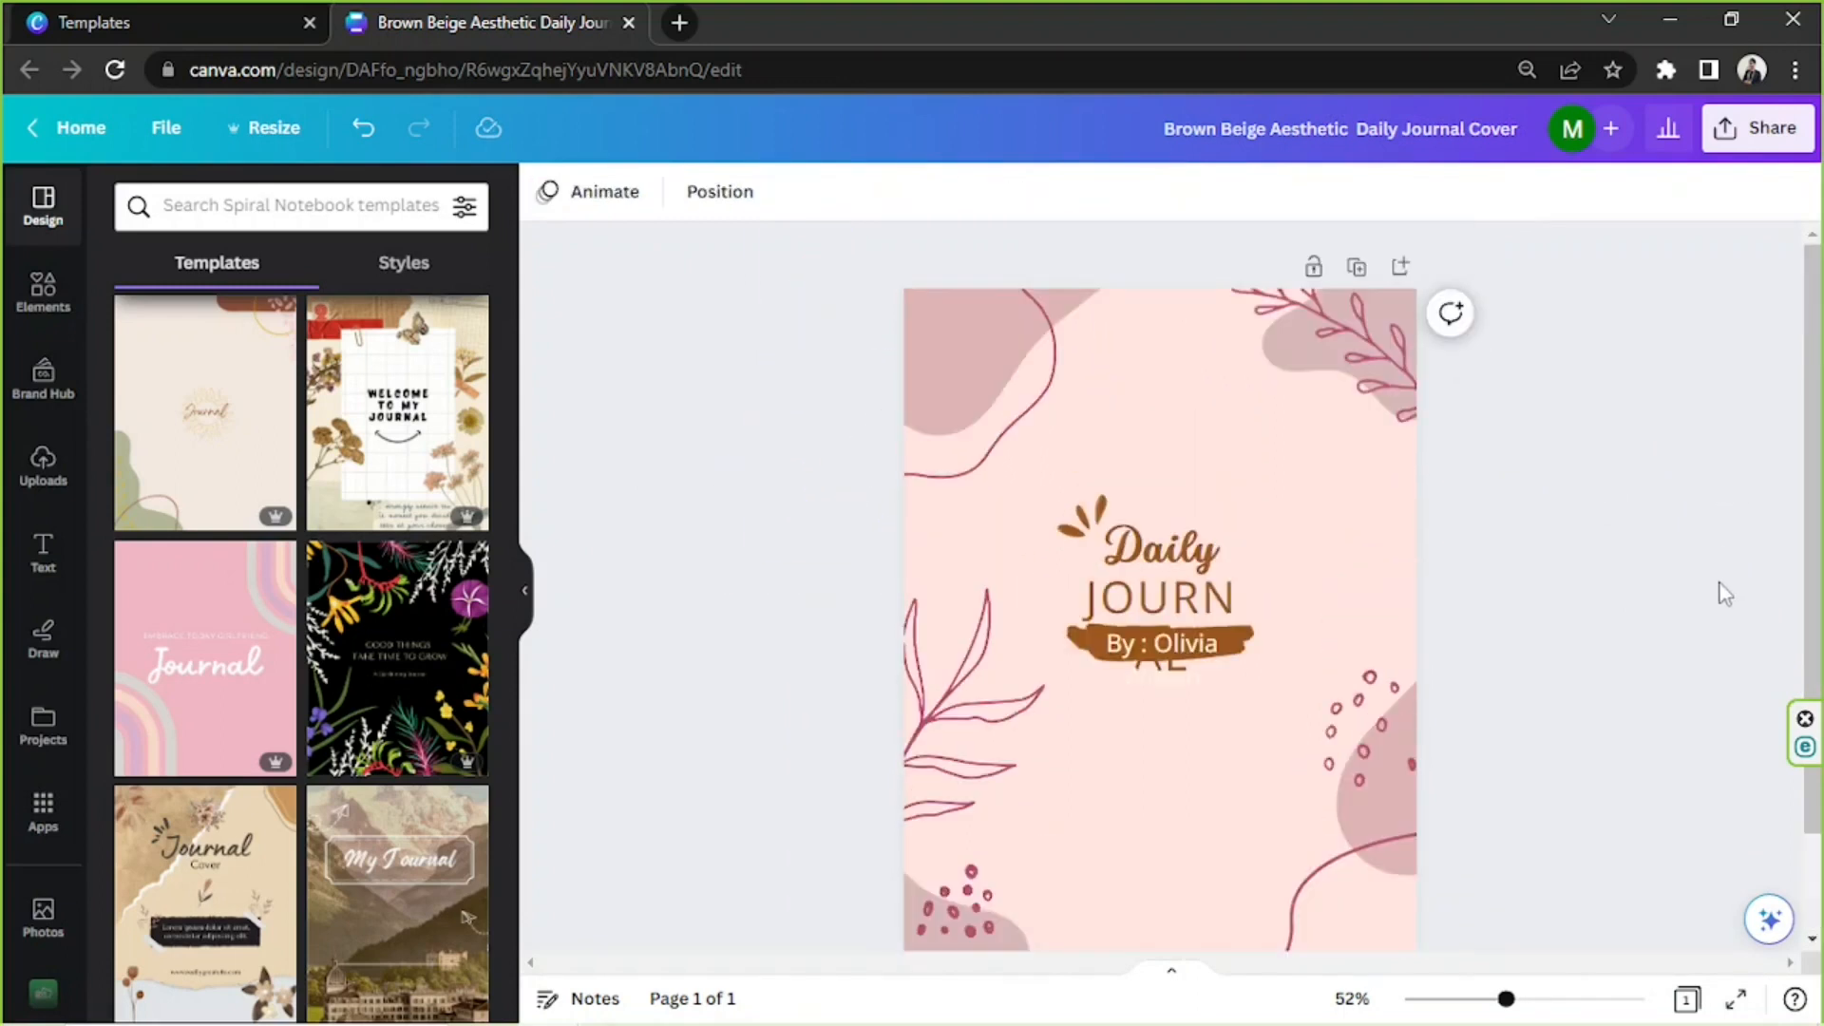
left_click_drag(1506, 1000, 1546, 1000)
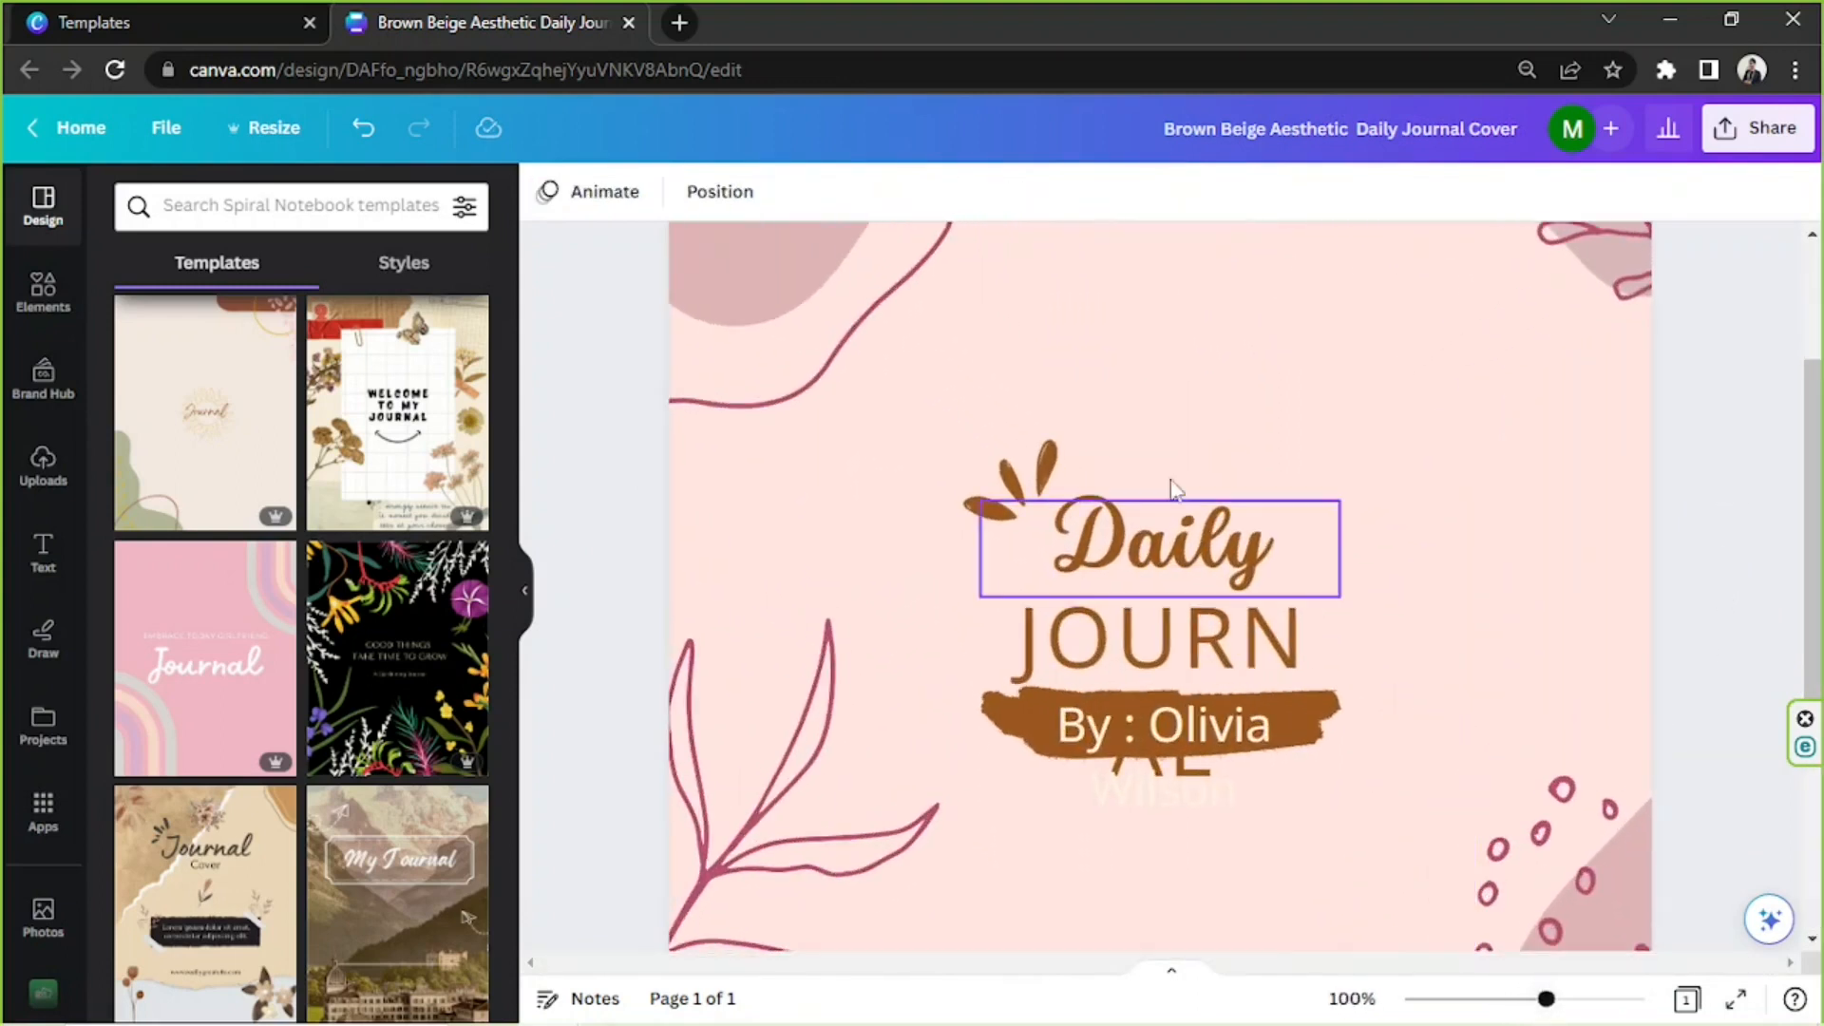
left_click_drag(923, 469, 1258, 447)
left_click(1318, 352)
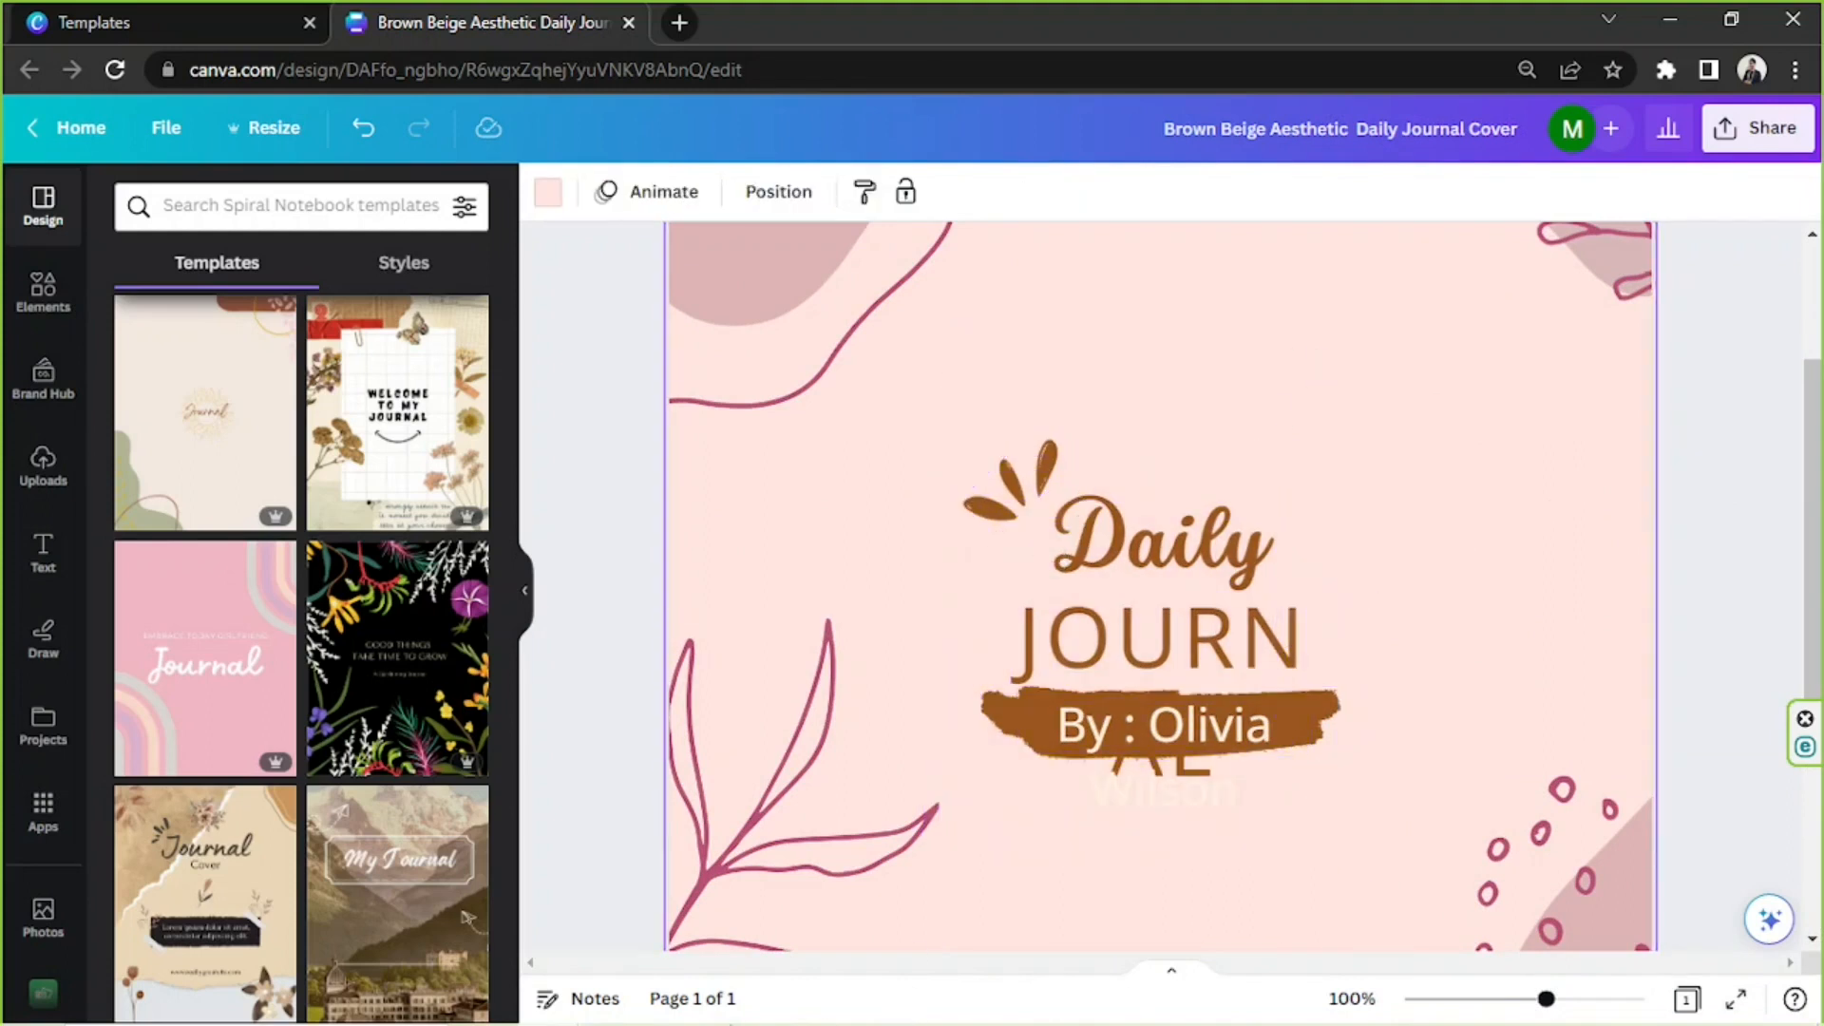
- Switch to the Notepad file and review the Personal Growth Journal Template outline and its activities
left_click(644, 1014)
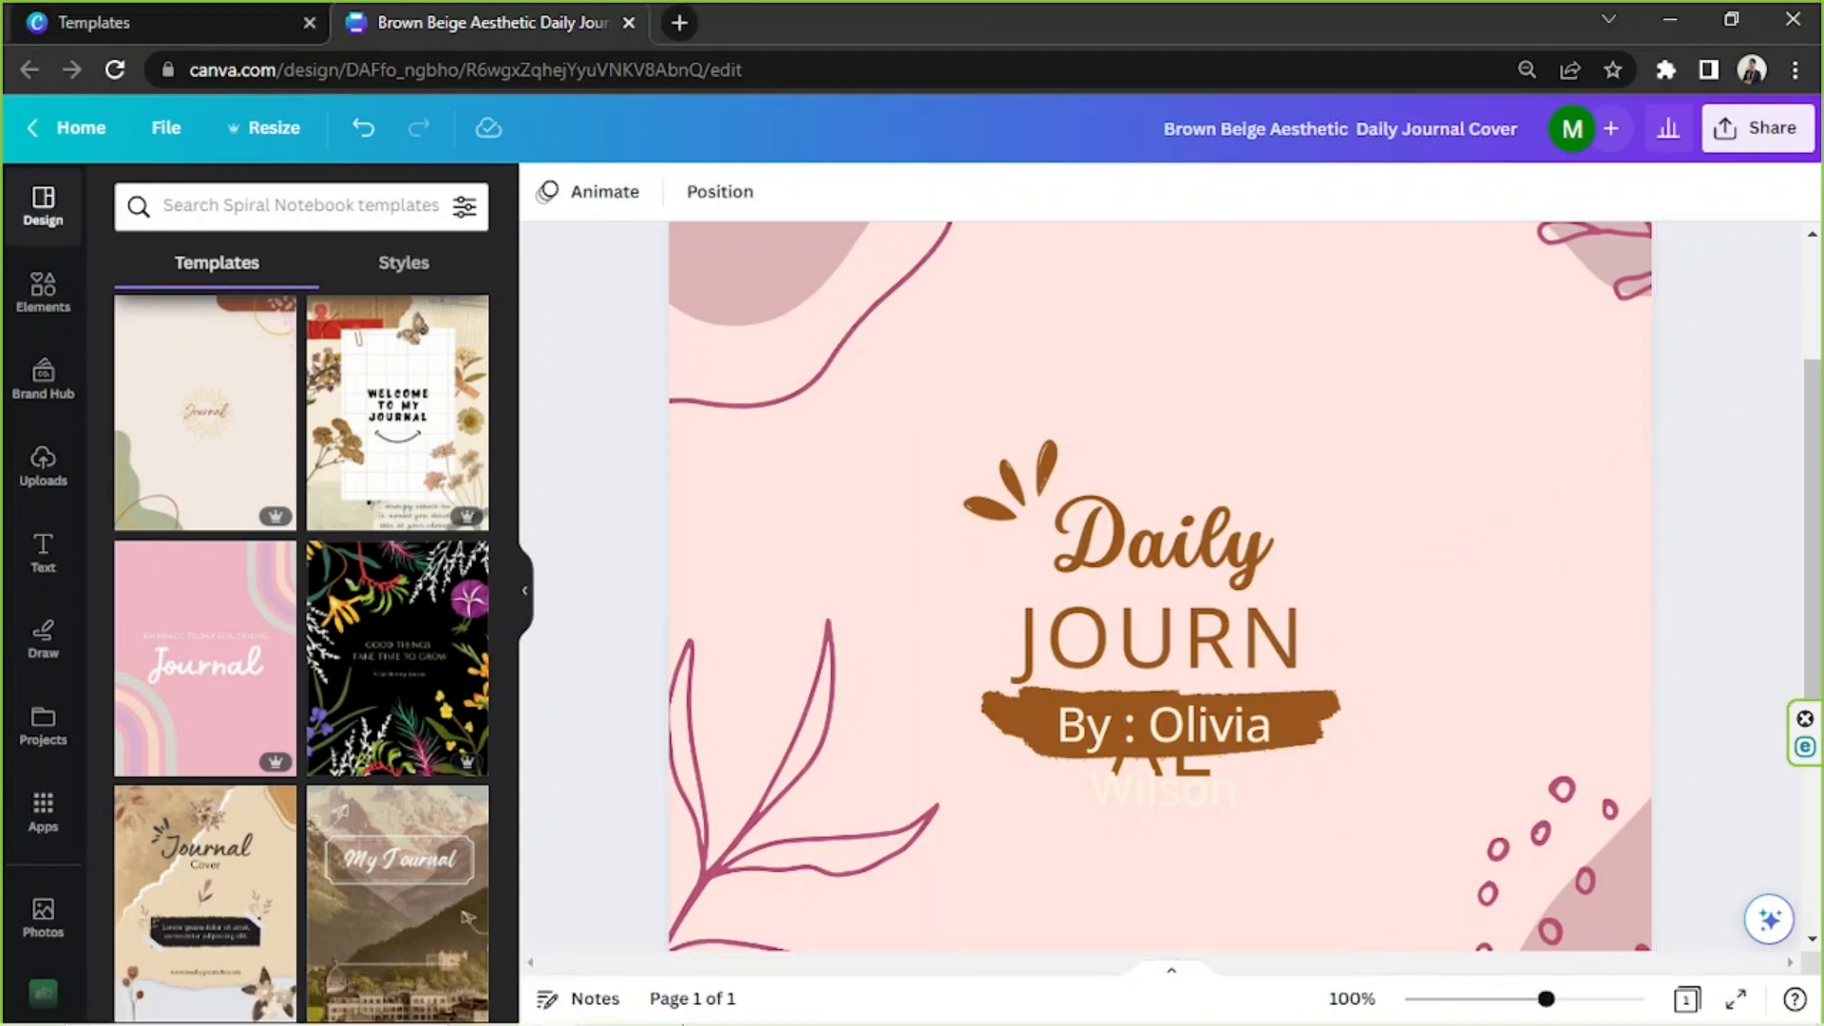
left_click(705, 1005)
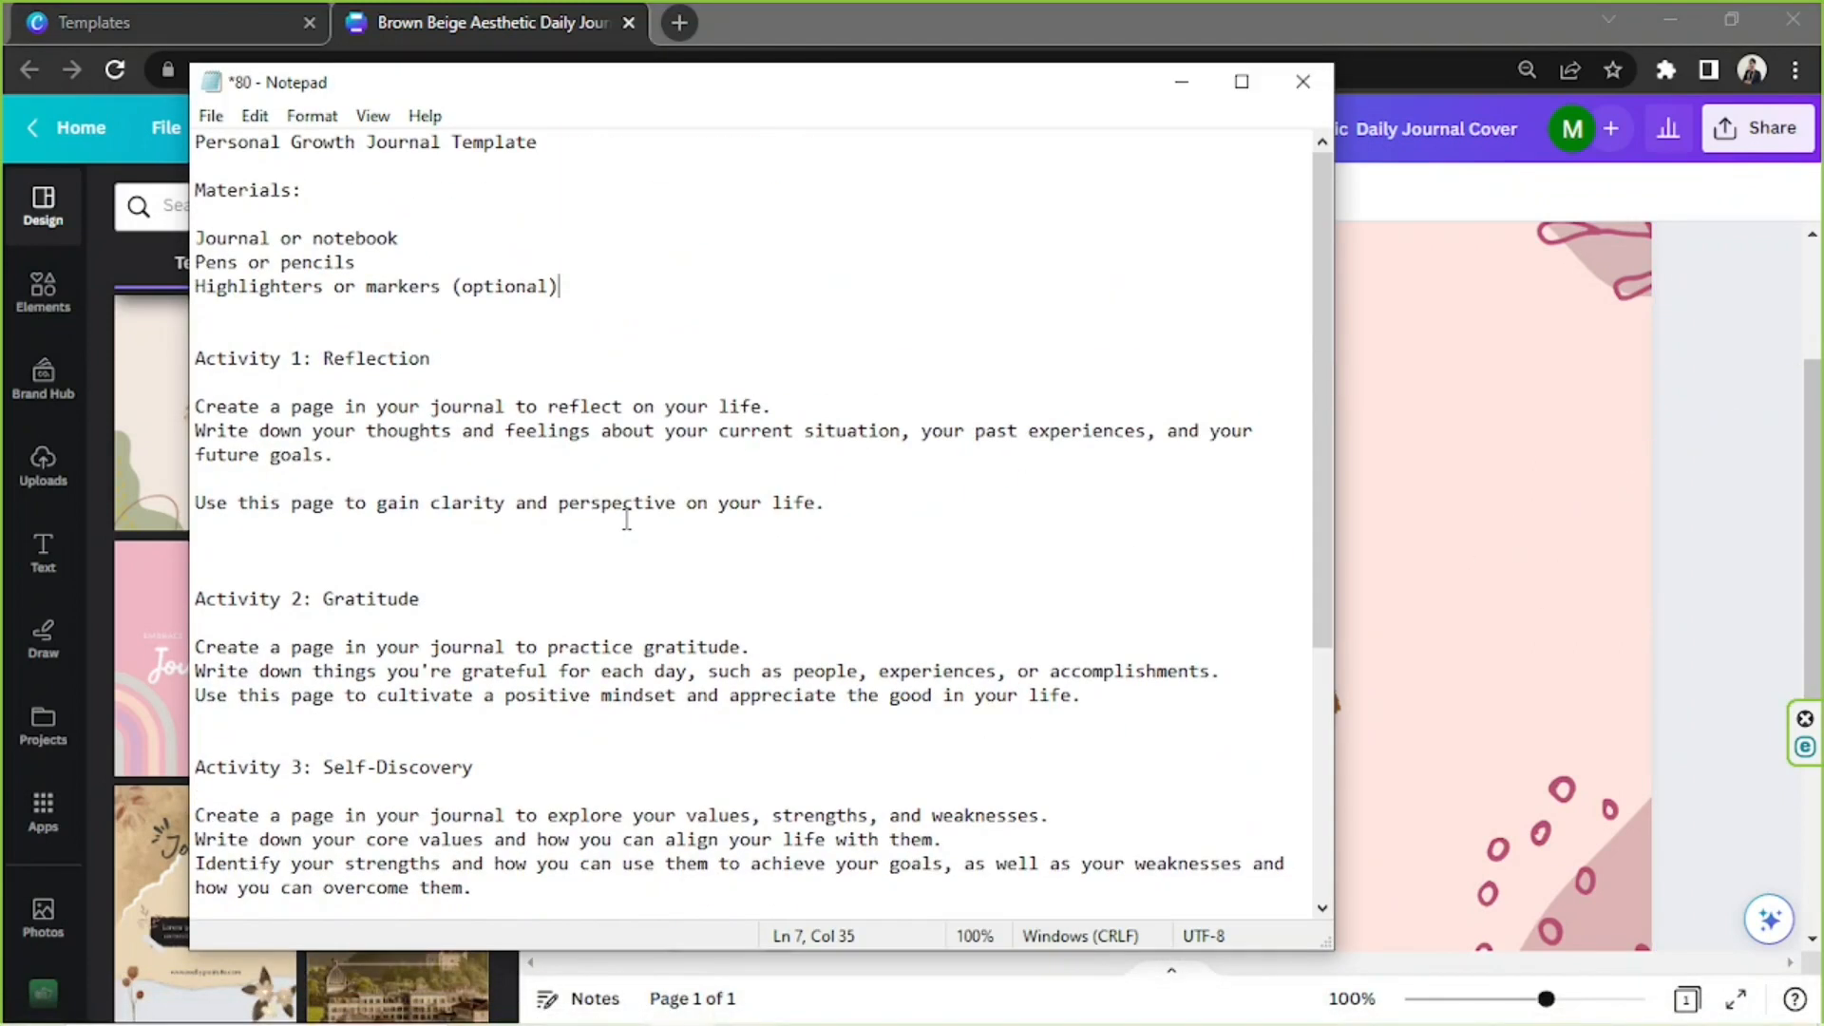
scroll(627, 521, "down", 5)
scroll(626, 520, "up", 5)
left_click_drag(214, 152, 907, 725)
scroll(908, 725, "up", 5)
left_click(826, 555)
left_click(1710, 466)
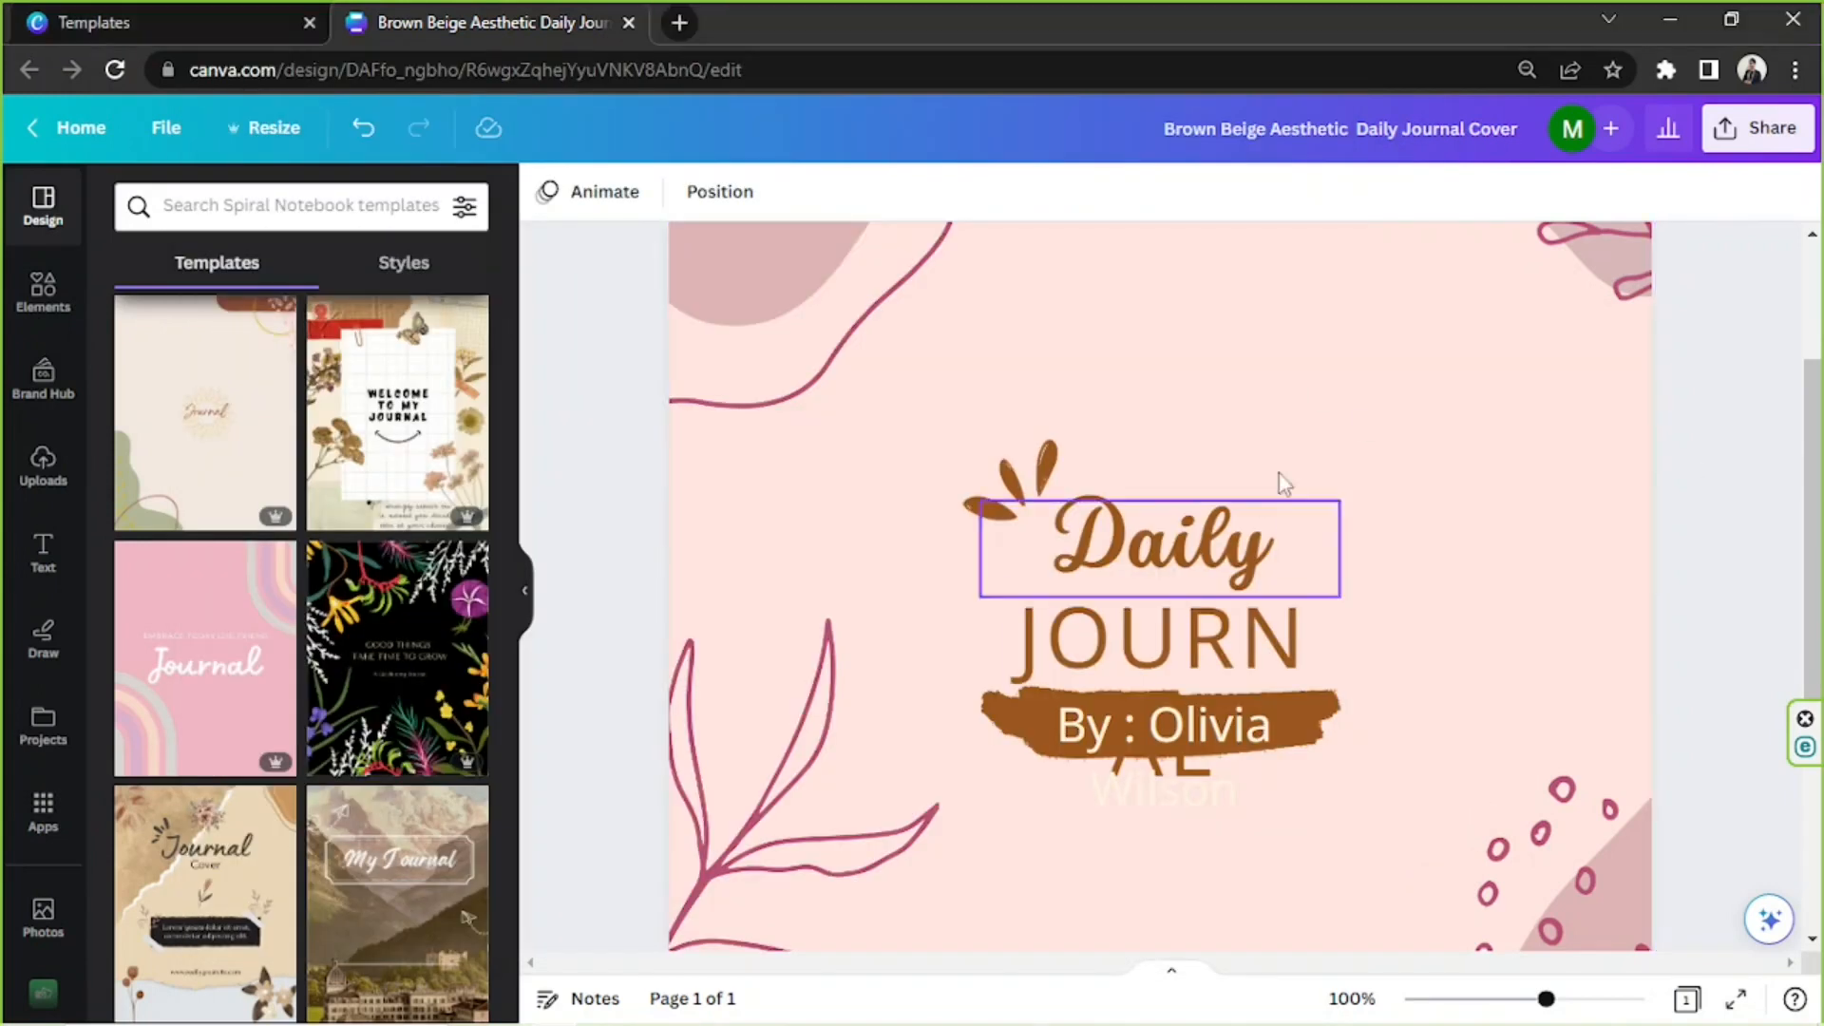
left_click_drag(1546, 998, 1514, 1000)
left_click_drag(810, 346, 1580, 530)
left_click(1580, 529)
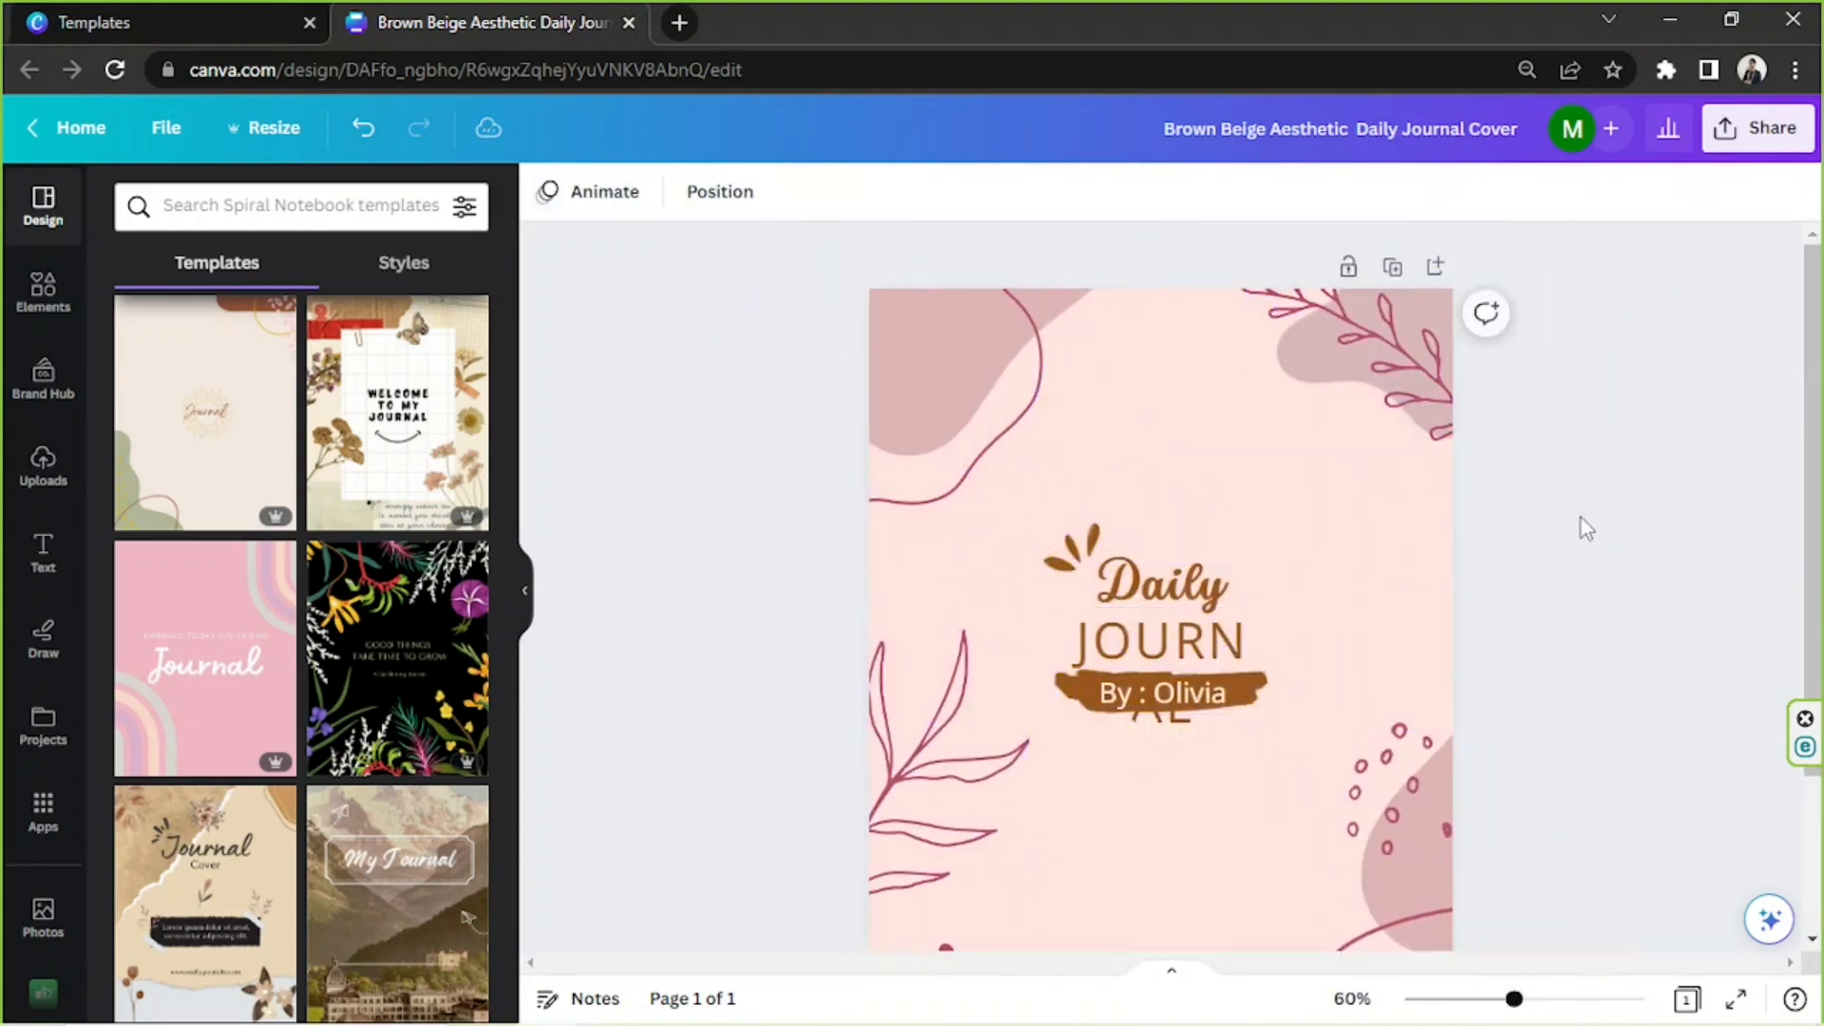
- Return to the Notepad outline and review the instructions under Activity 1: Reflection
left_click(686, 1009)
left_click_drag(224, 289, 688, 566)
left_click_drag(899, 521, 164, 335)
left_click(680, 1012)
left_click_drag(843, 509, 71, 356)
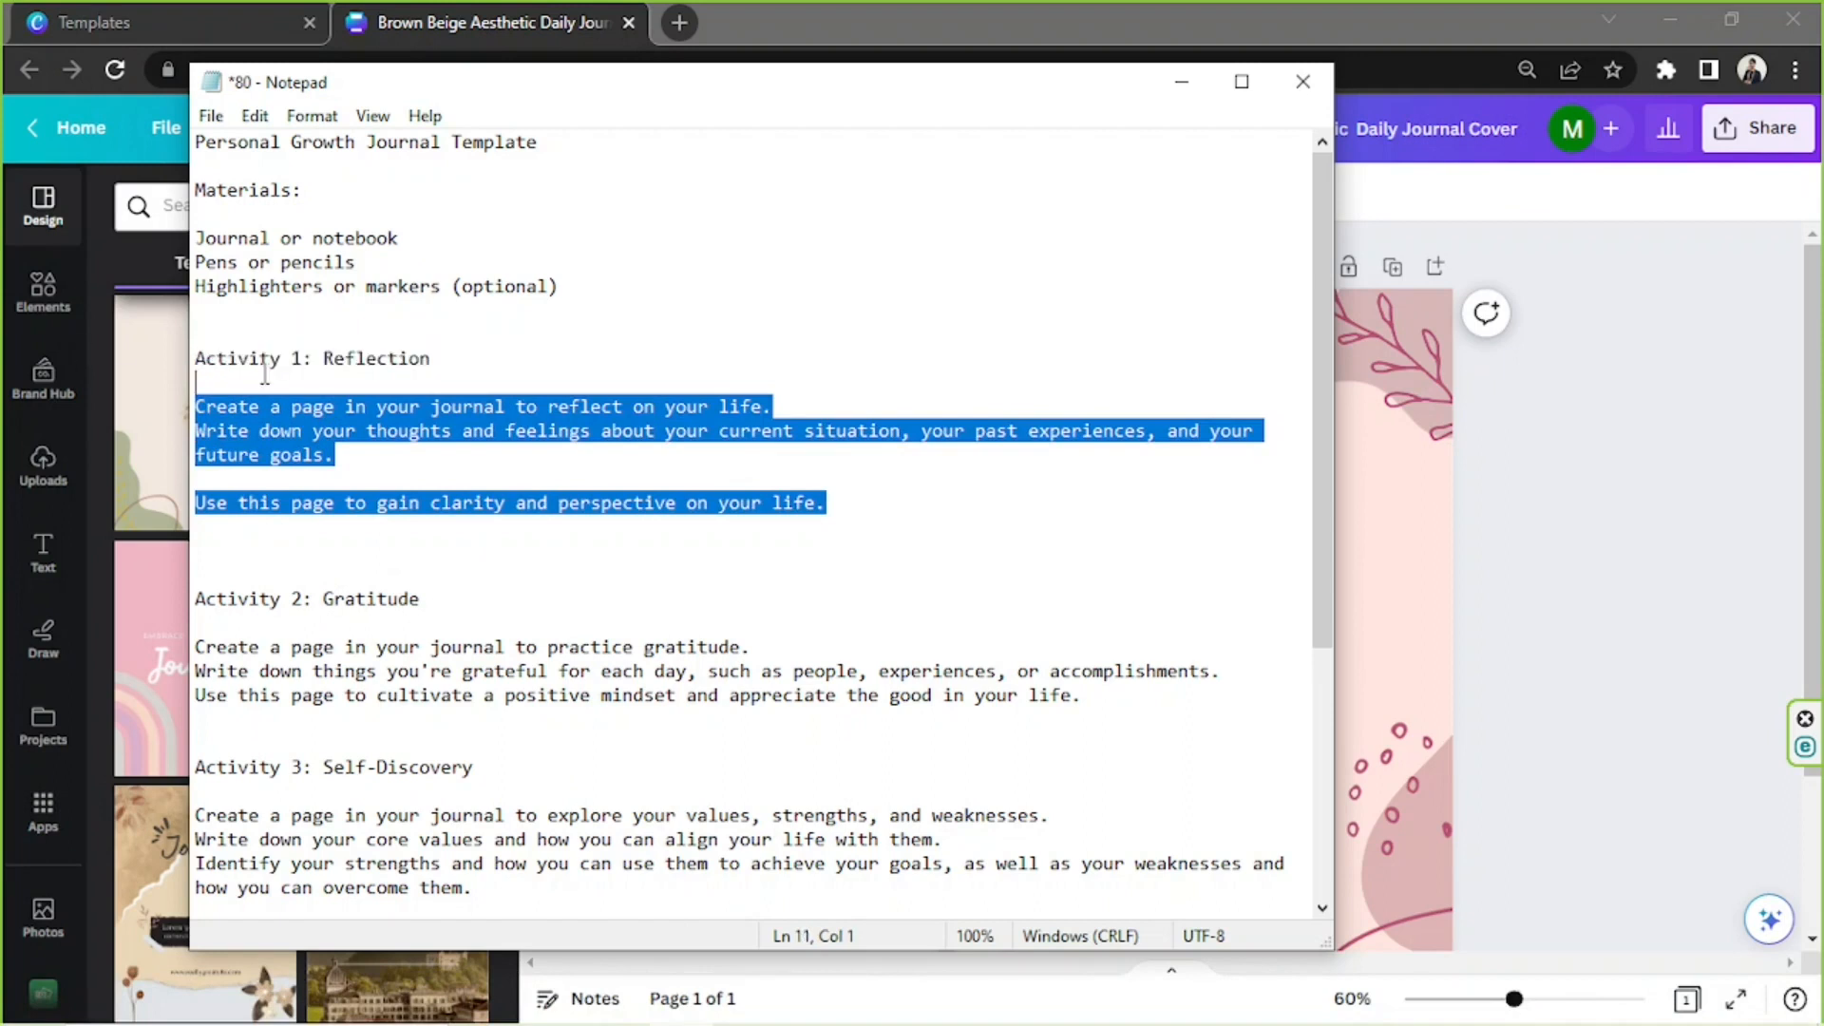
left_click(596, 427)
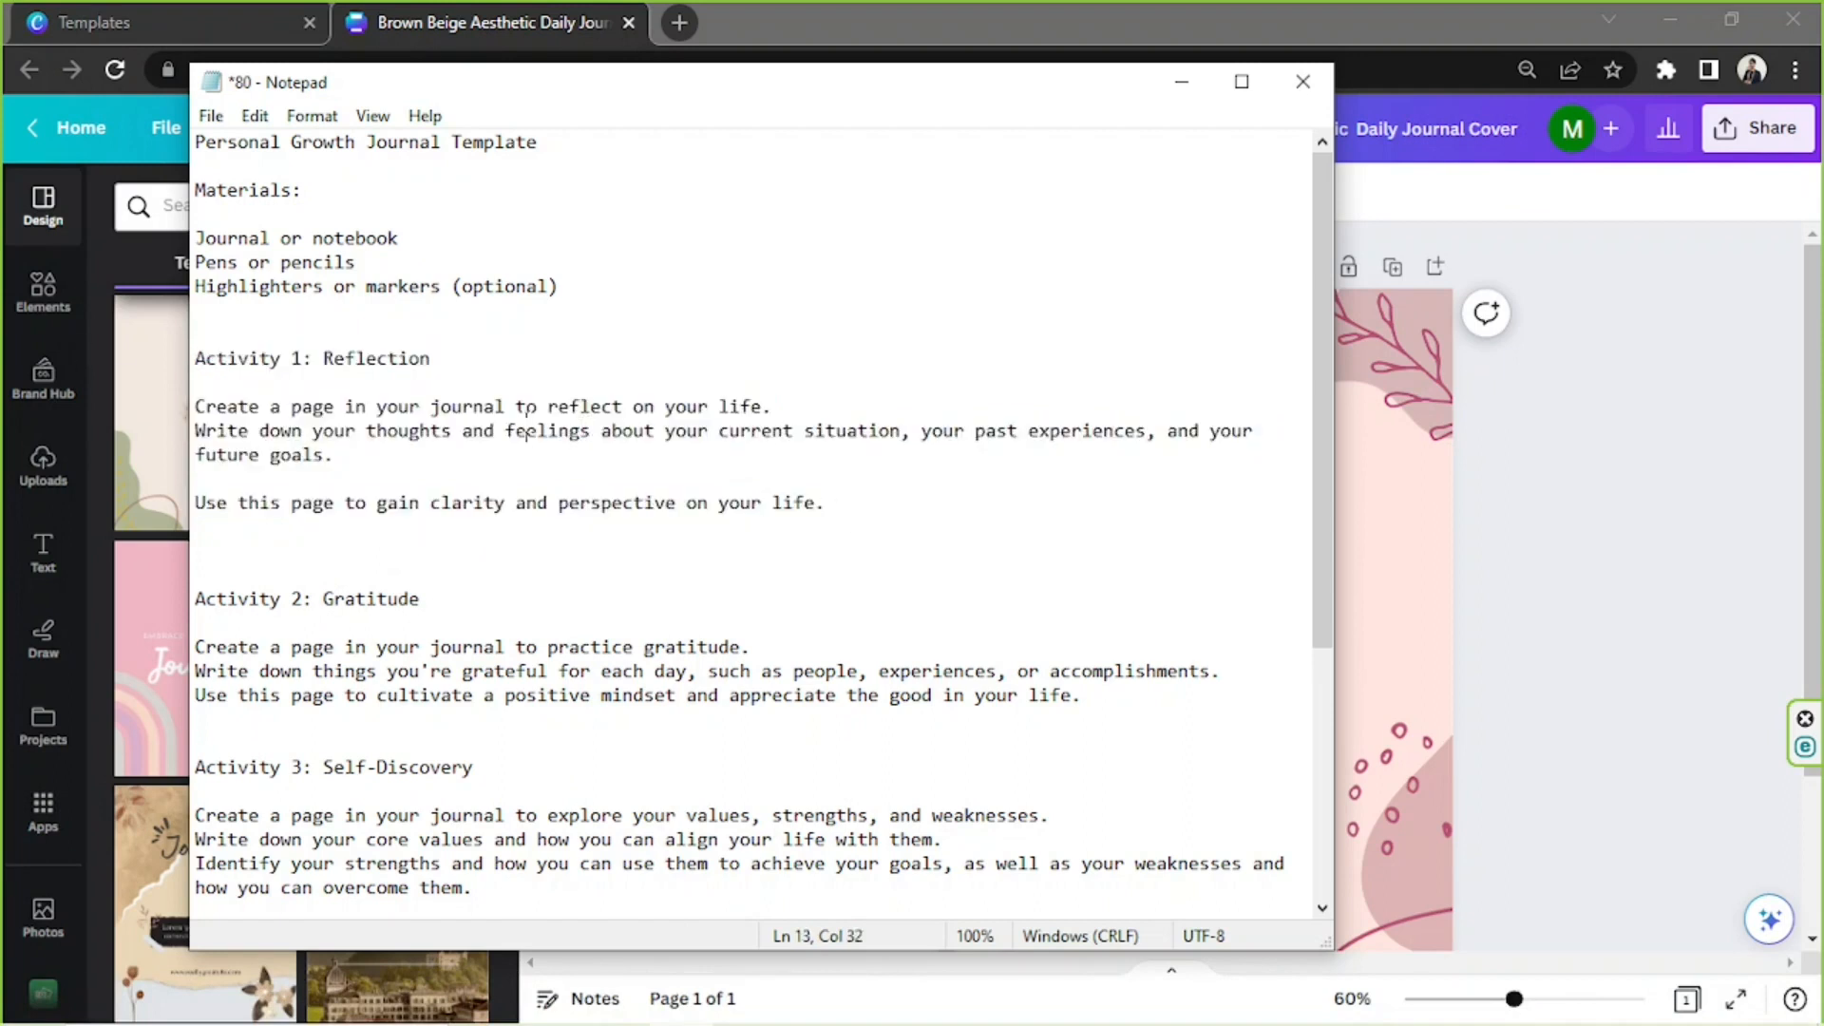
- Check the cover layout against the Notepad outline and highlight the title Personal Growth Journal Template there
left_click(1512, 534)
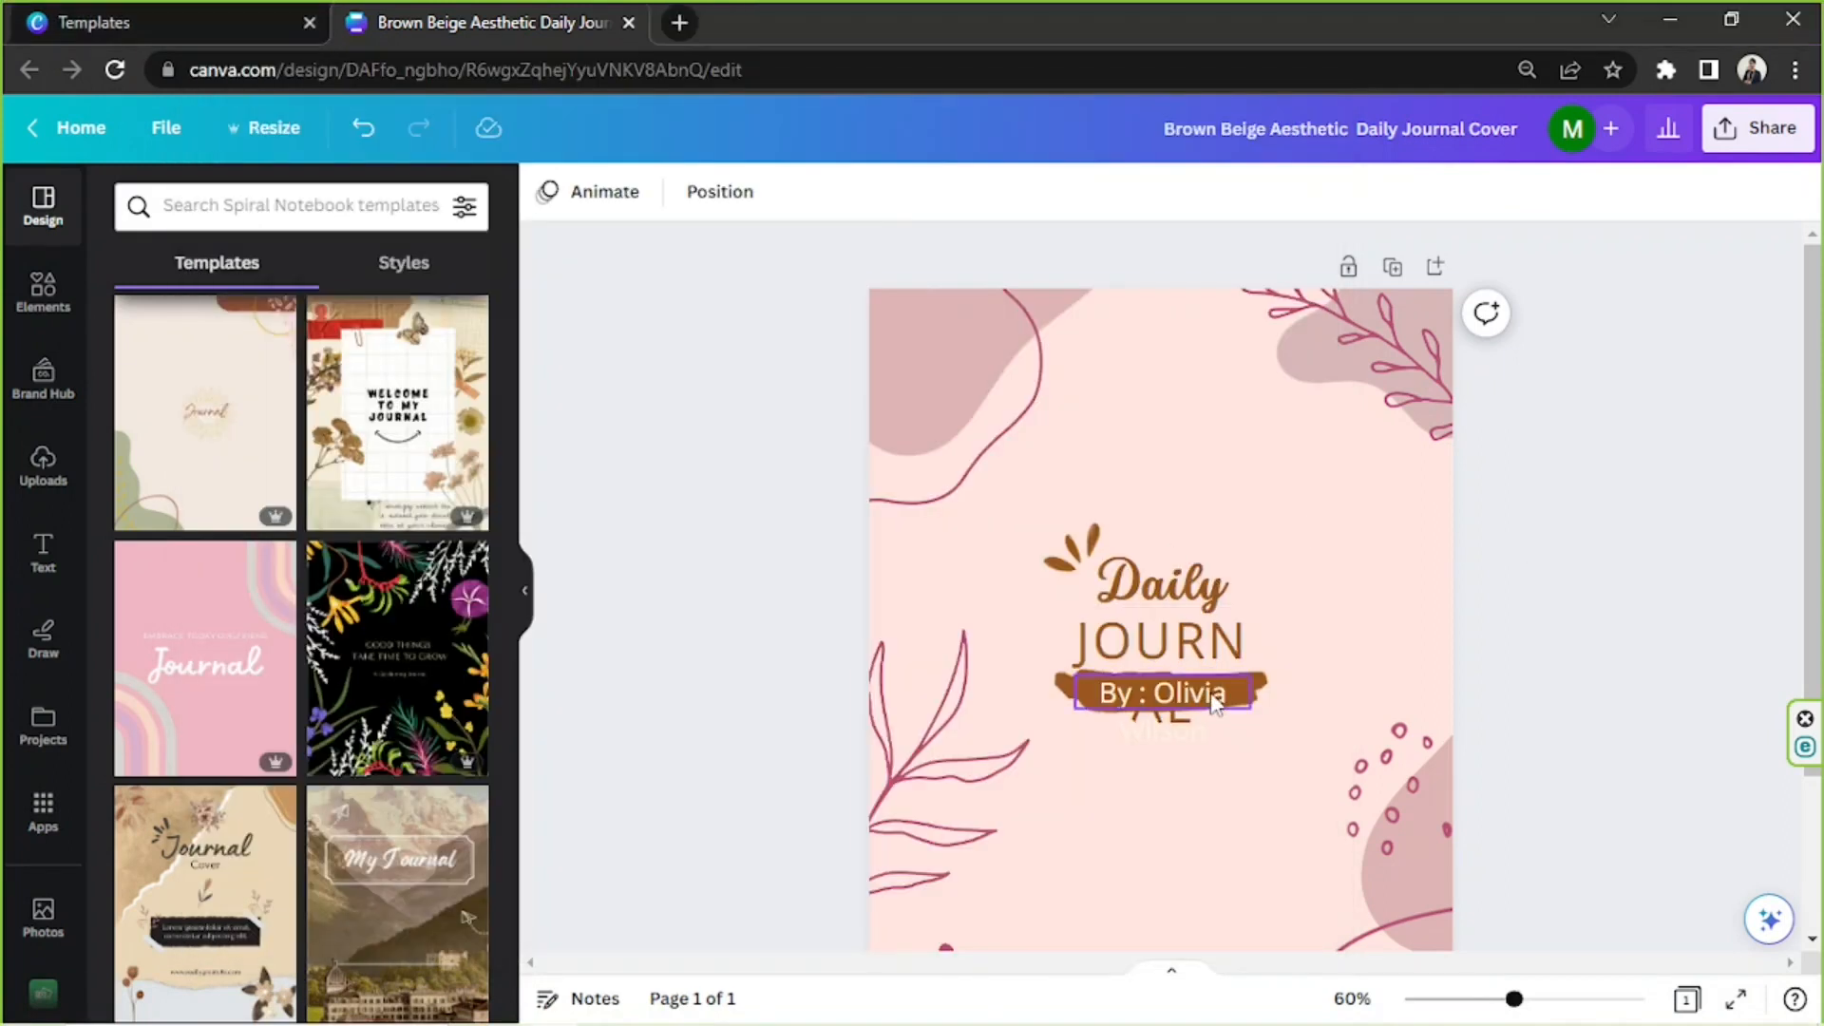
scroll(1210, 701, "down", 2)
scroll(1214, 703, "up", 2)
left_click(1161, 568)
left_click(1161, 568)
left_click(661, 671)
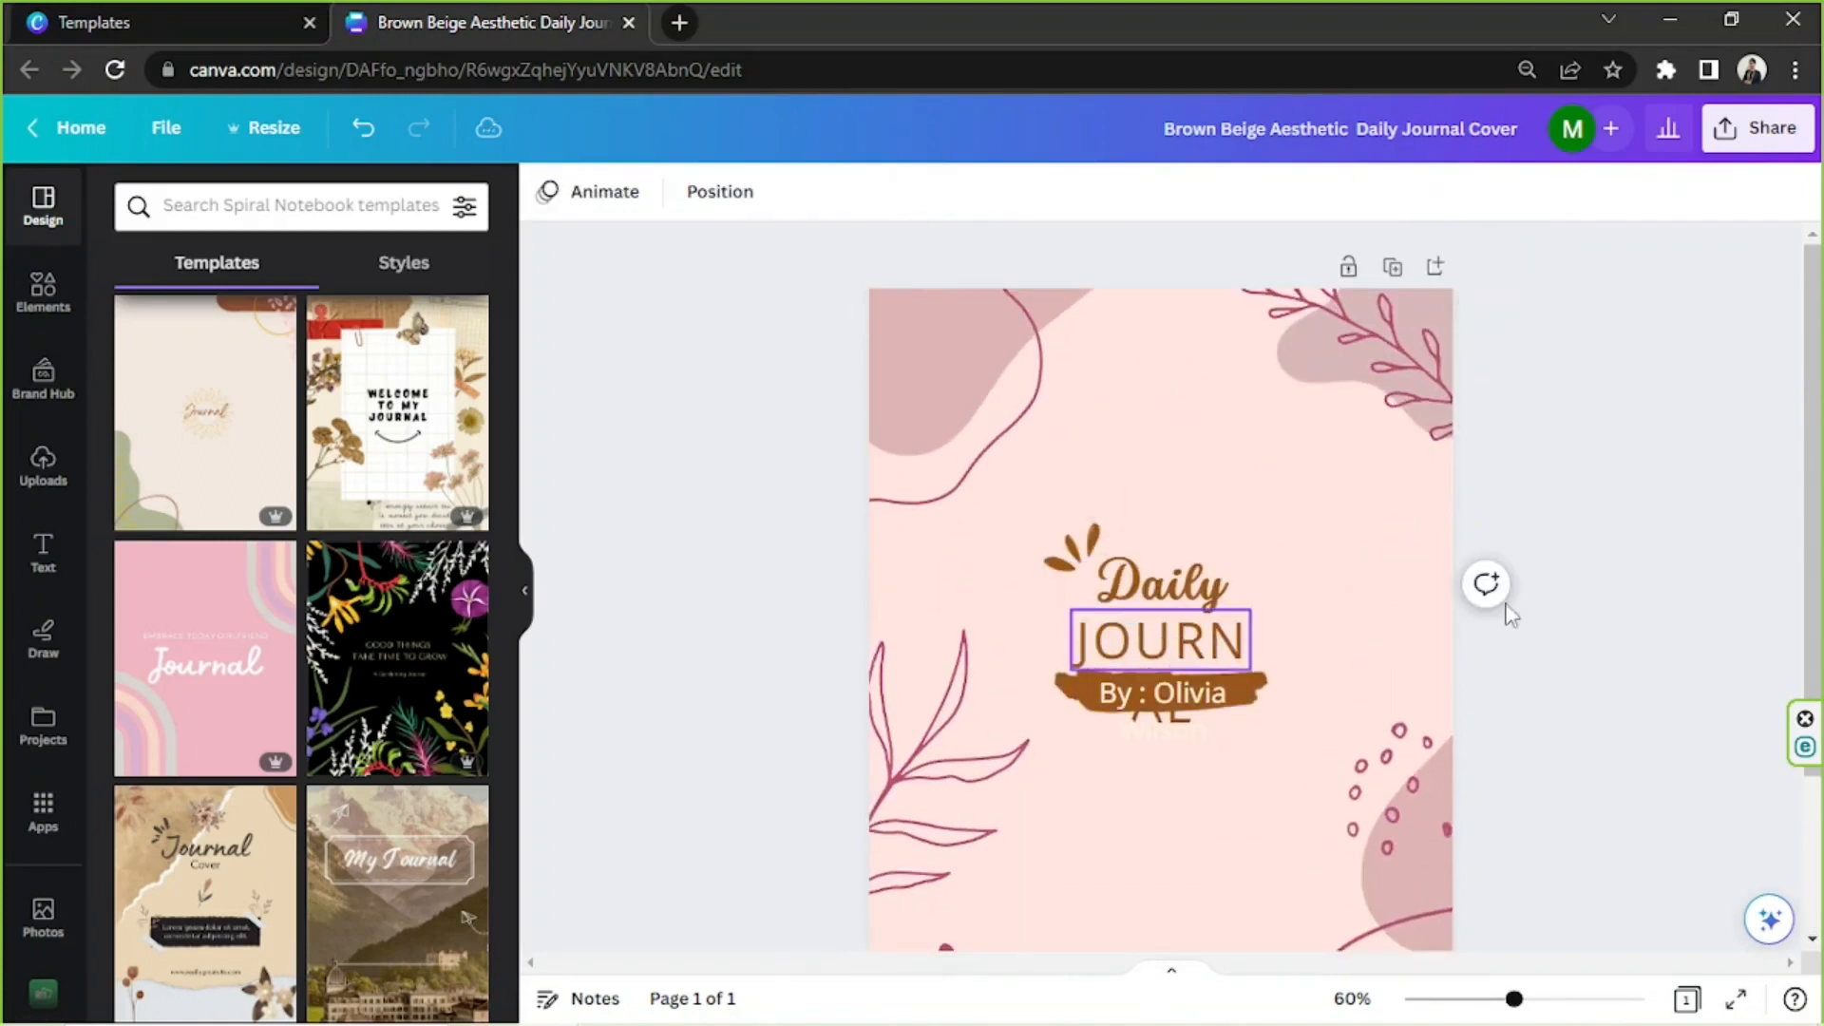
left_click(665, 1000)
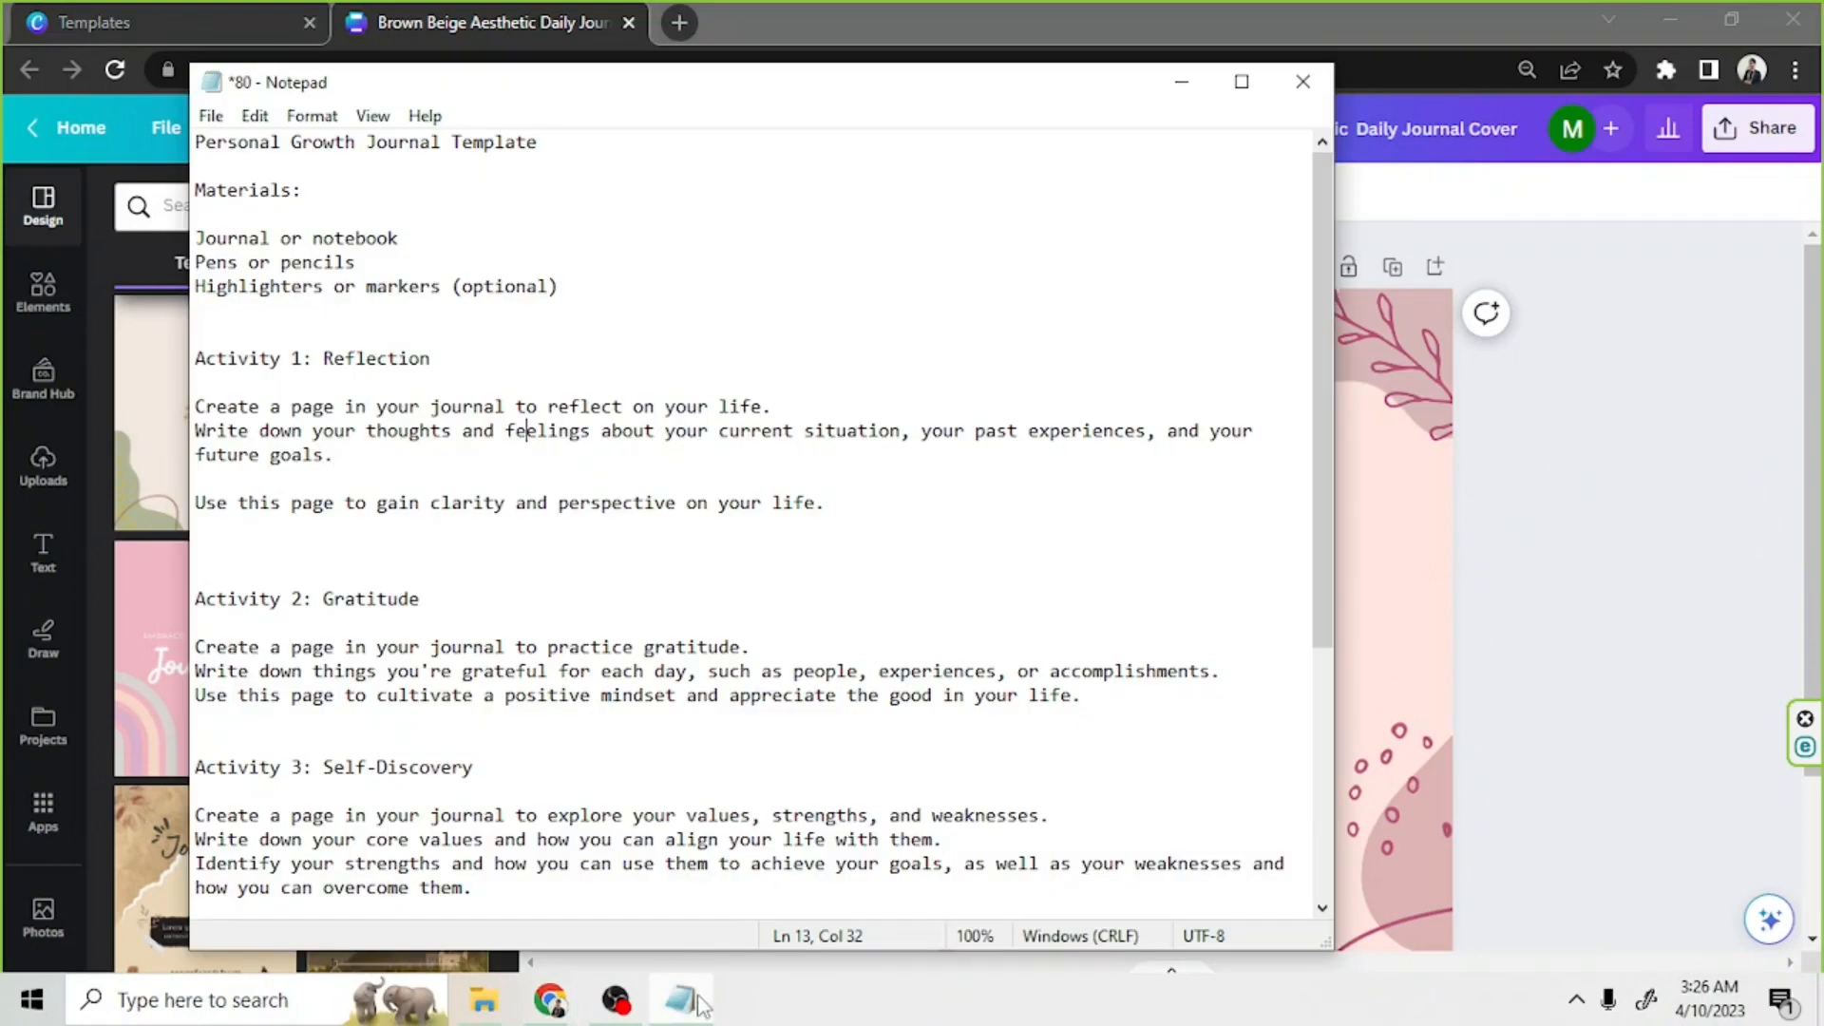
left_click_drag(213, 142, 700, 146)
left_click(1612, 391)
- Move the author line and its brown brush stroke lower, and widen the JOURNAL text box to fit the word on one line
double_click(1195, 594)
left_click(1547, 998)
left_click(1271, 757)
left_click_drag(1271, 758, 1270, 898)
left_click(1197, 665)
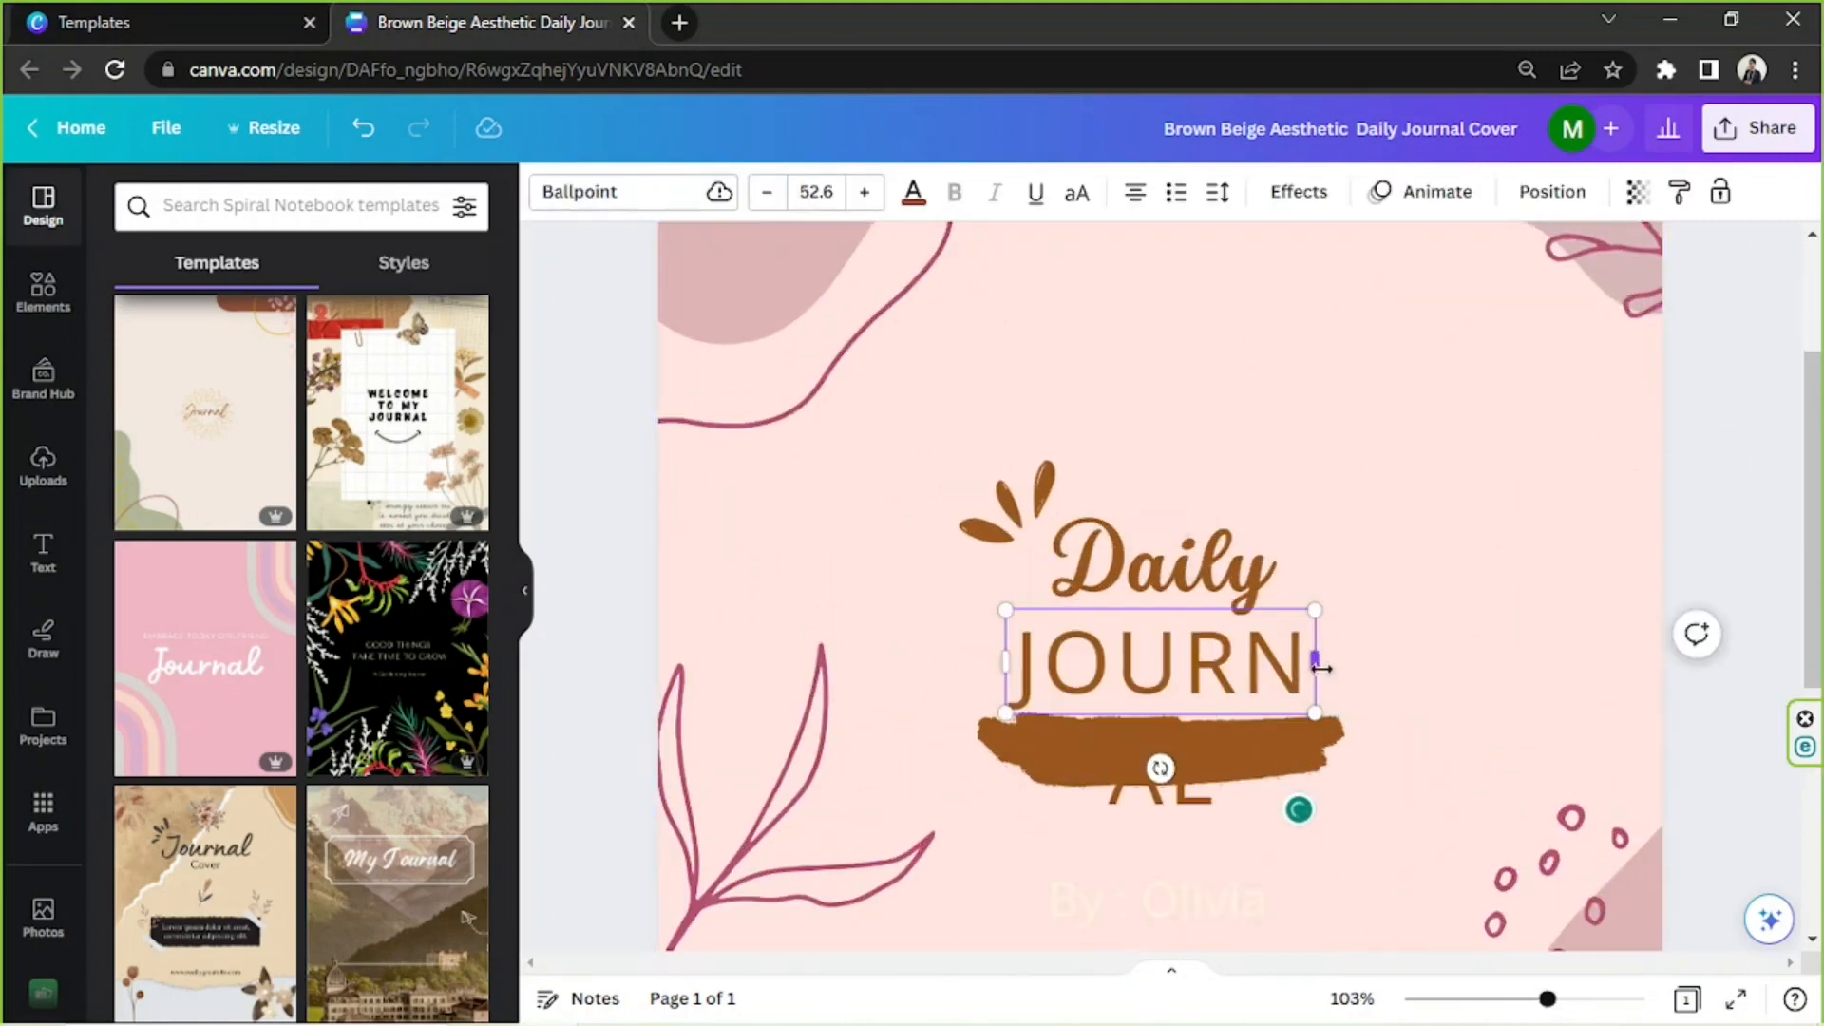
left_click_drag(1328, 673, 1454, 665)
left_click(1160, 751)
left_click_drag(1160, 750, 1160, 893)
- Shift JOURNAL down, move the brown leaf accent up above the title, and replace the word Daily with Personal
left_click_drag(1236, 665, 1135, 699)
mouse_move(1007, 503)
left_mouse_down()
mouse_move(1121, 302)
mouse_move(1202, 276)
left_mouse_up()
double_click(1114, 580)
type("Personal")
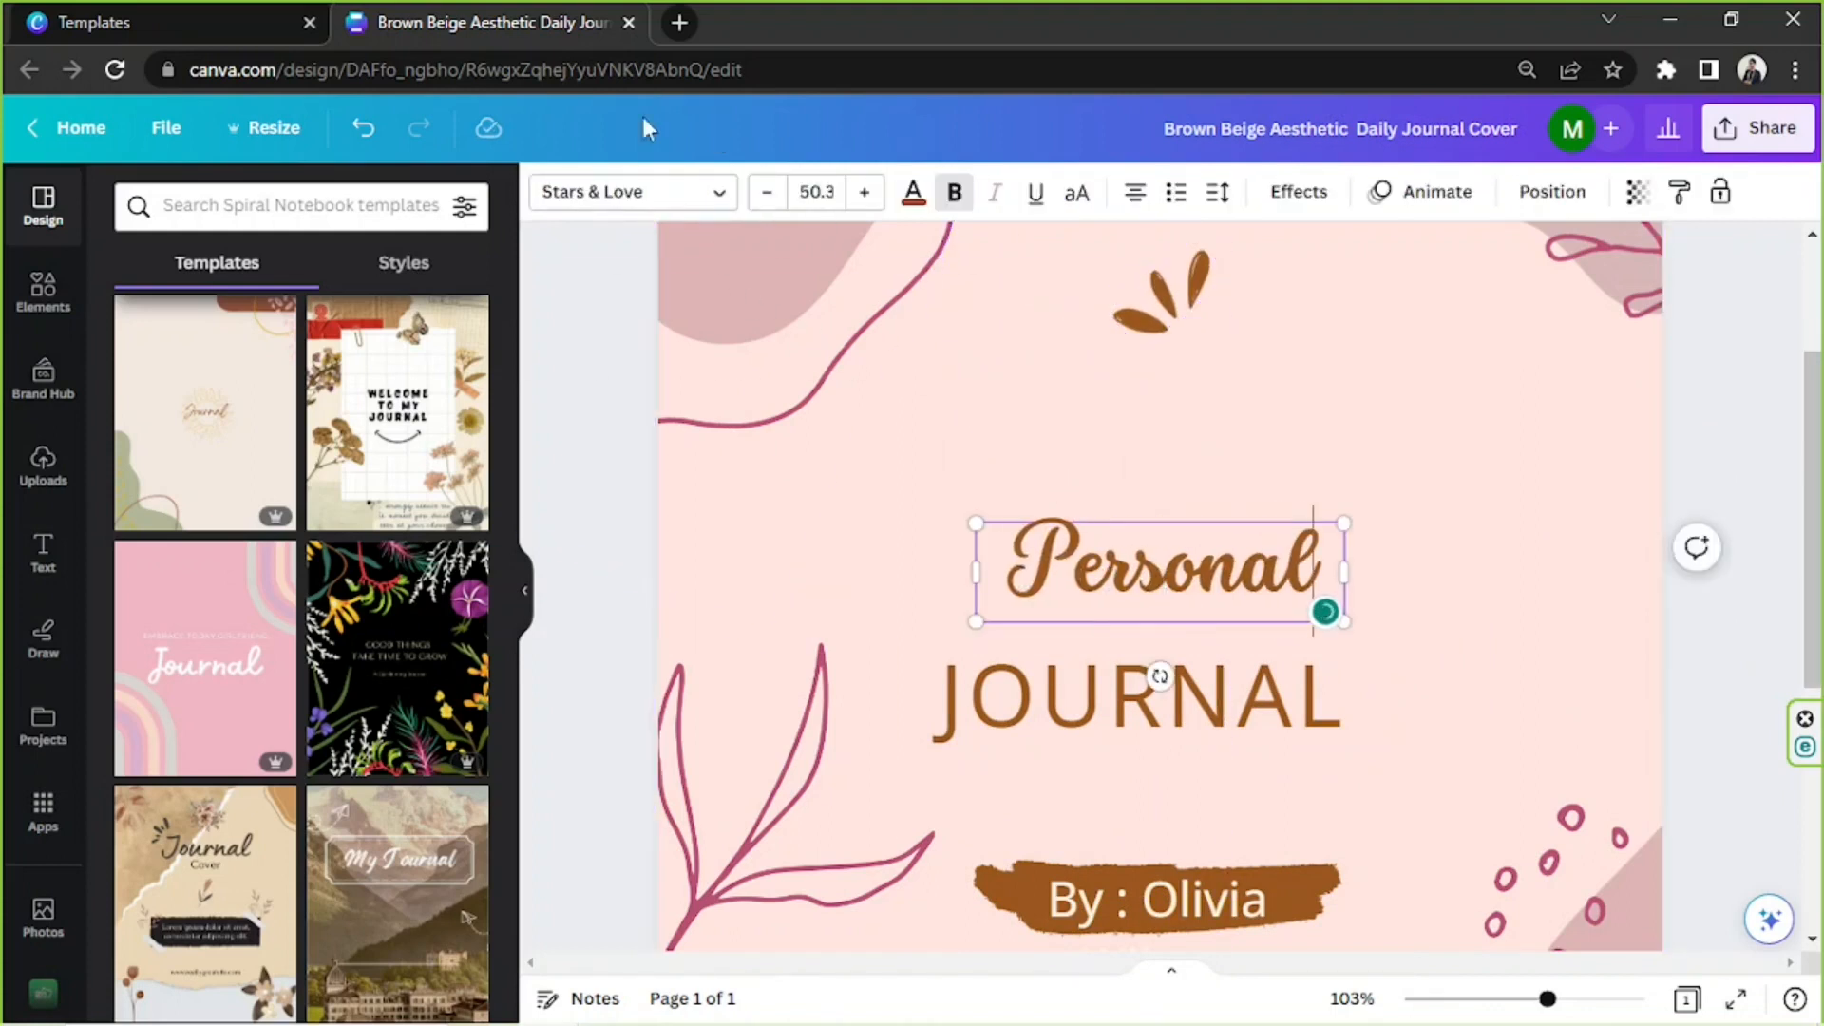
- Set the word Personal in the cursive font Feeling Passionate, enlarge it to size 57.6 and center it above JOURNAL
left_click(606, 202)
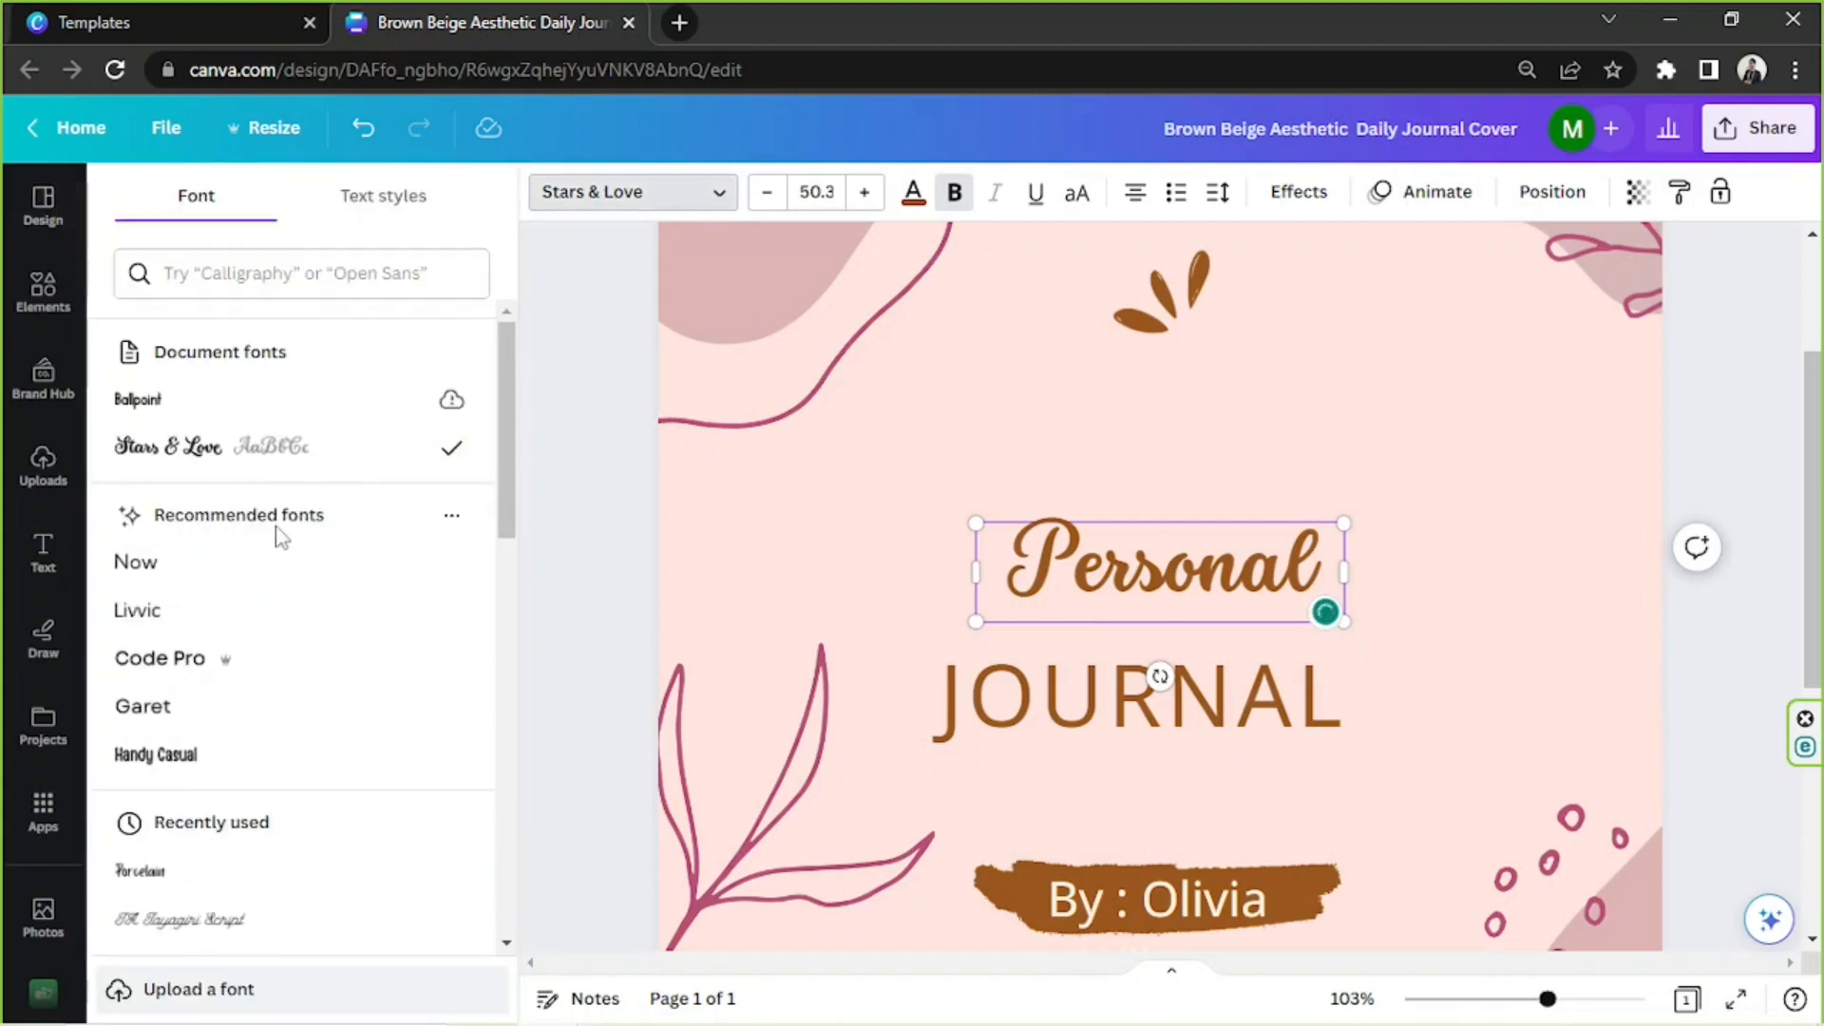
left_click(265, 275)
type("cursive")
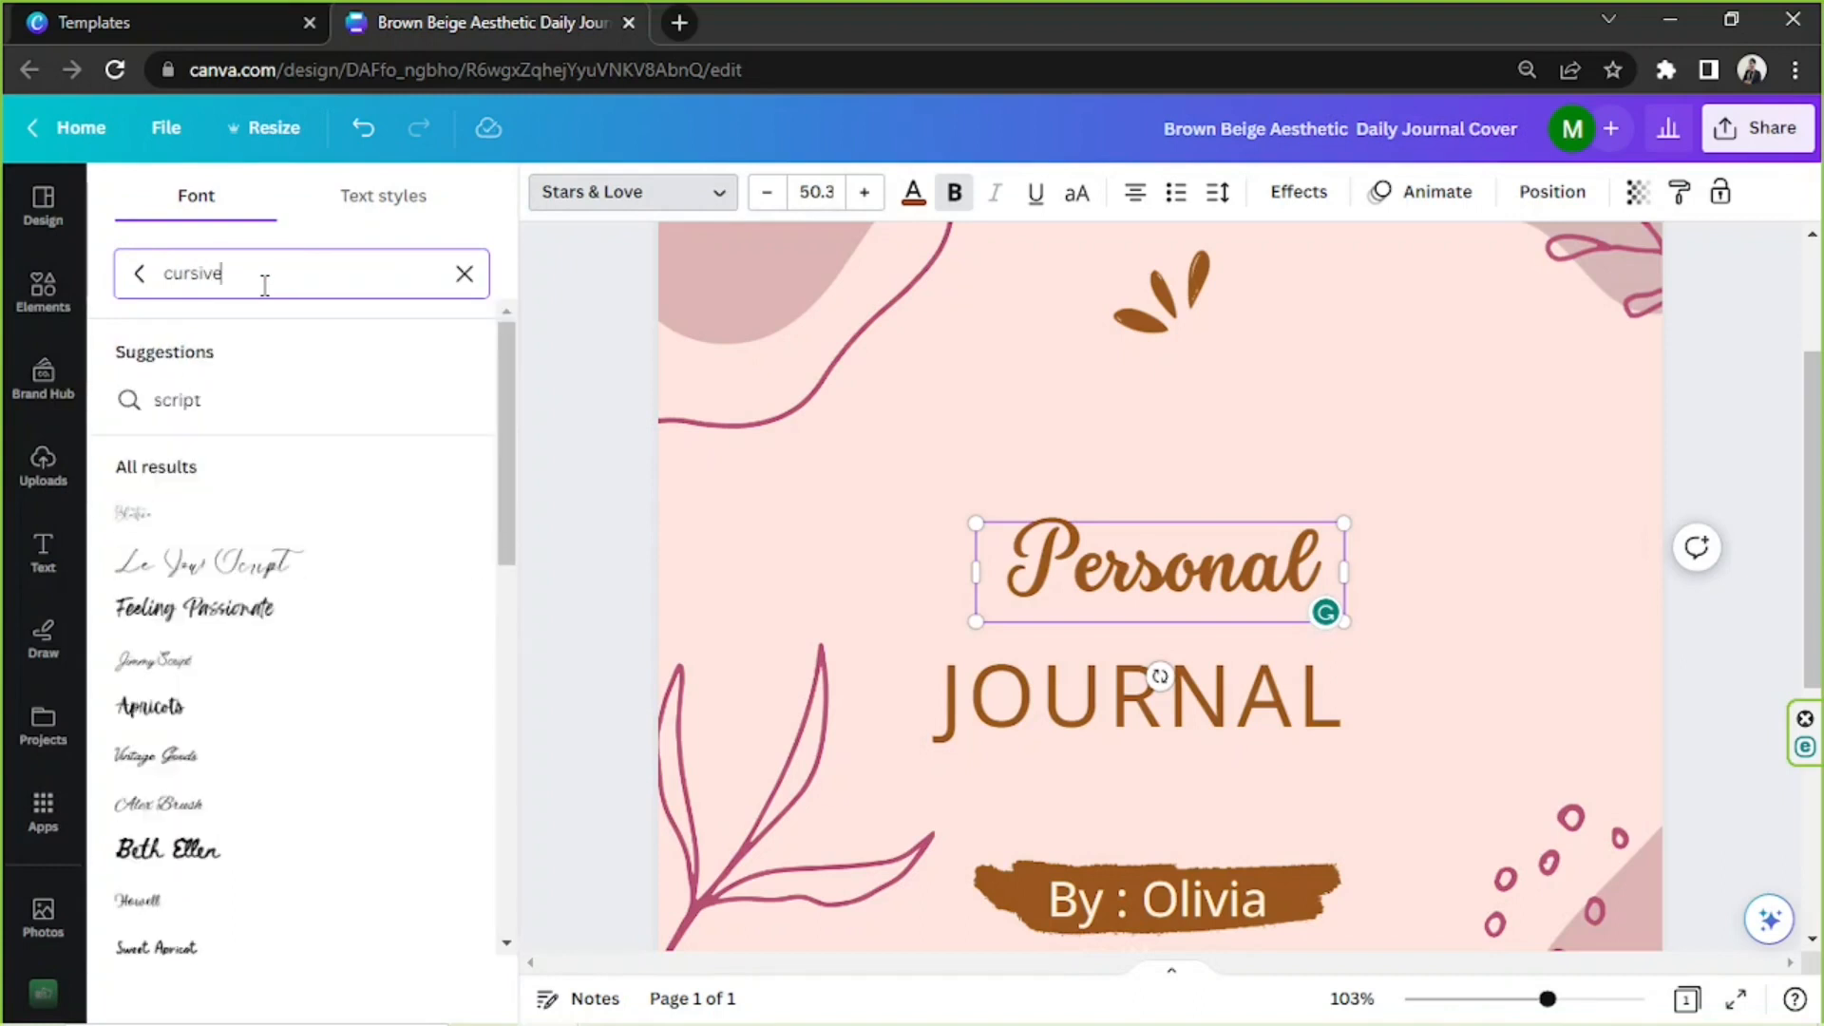
left_click(268, 606)
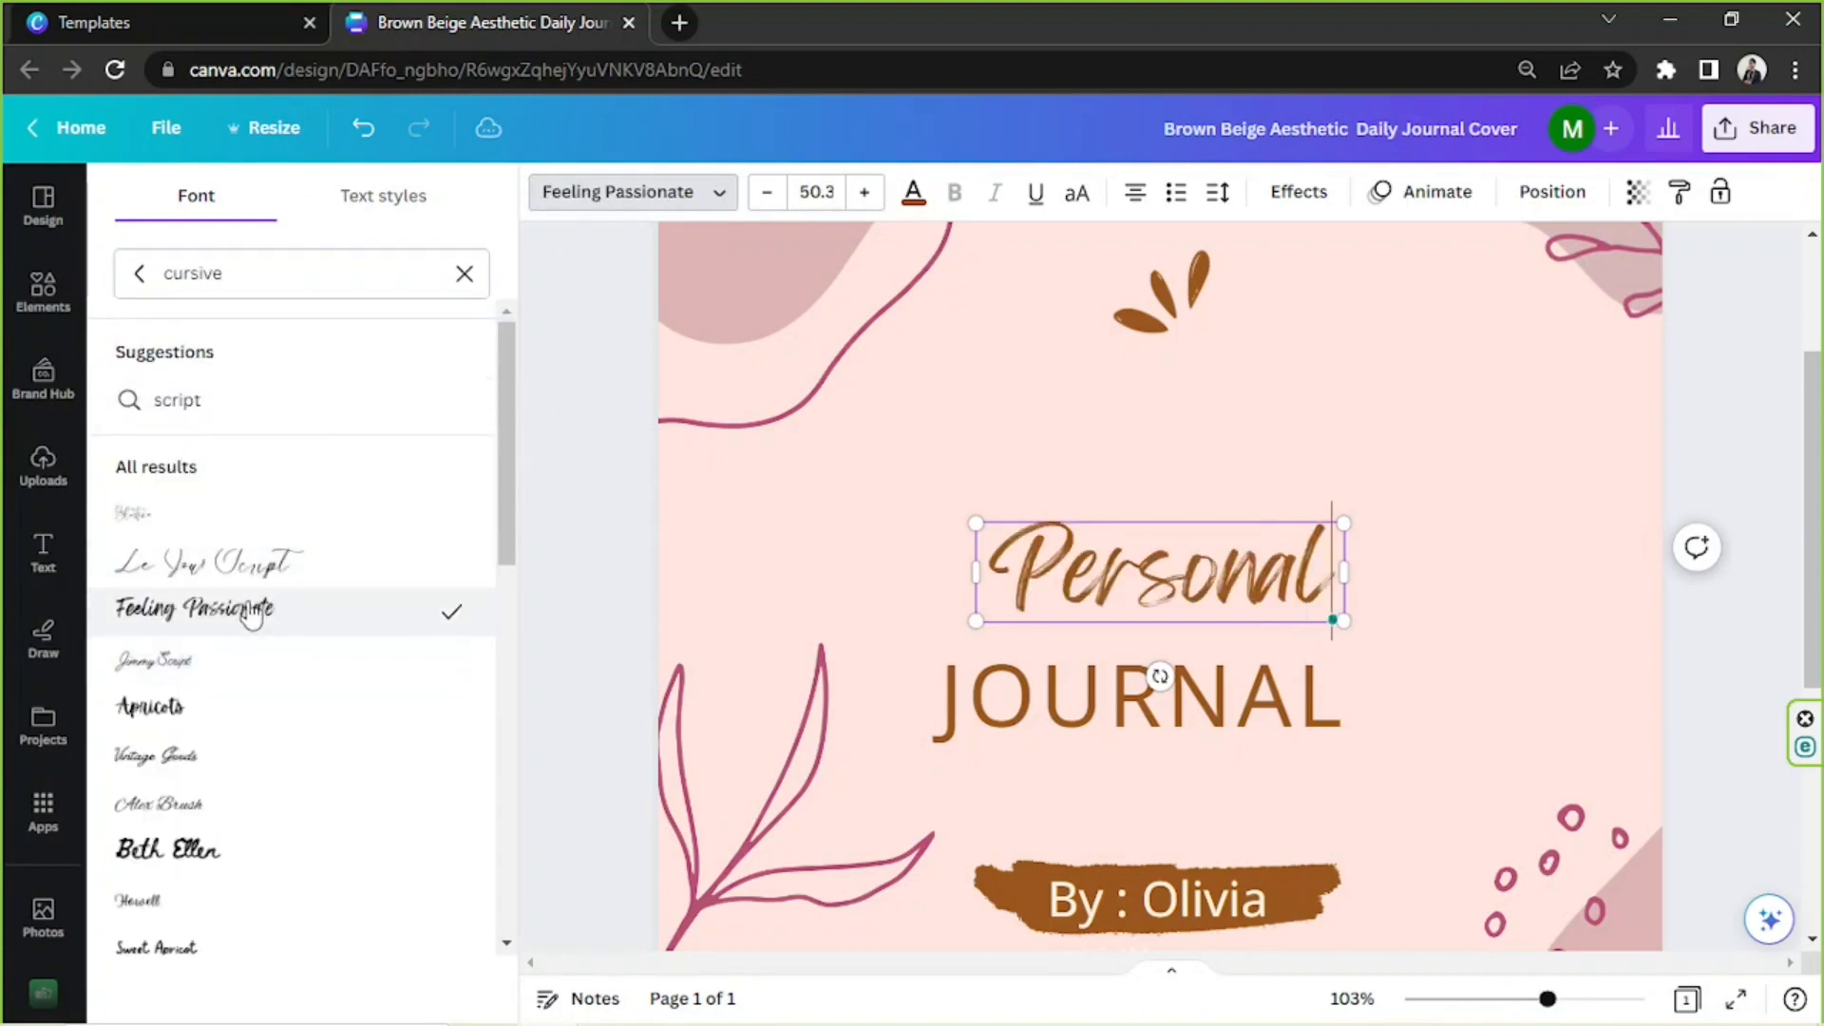
left_click_drag(976, 523, 922, 508)
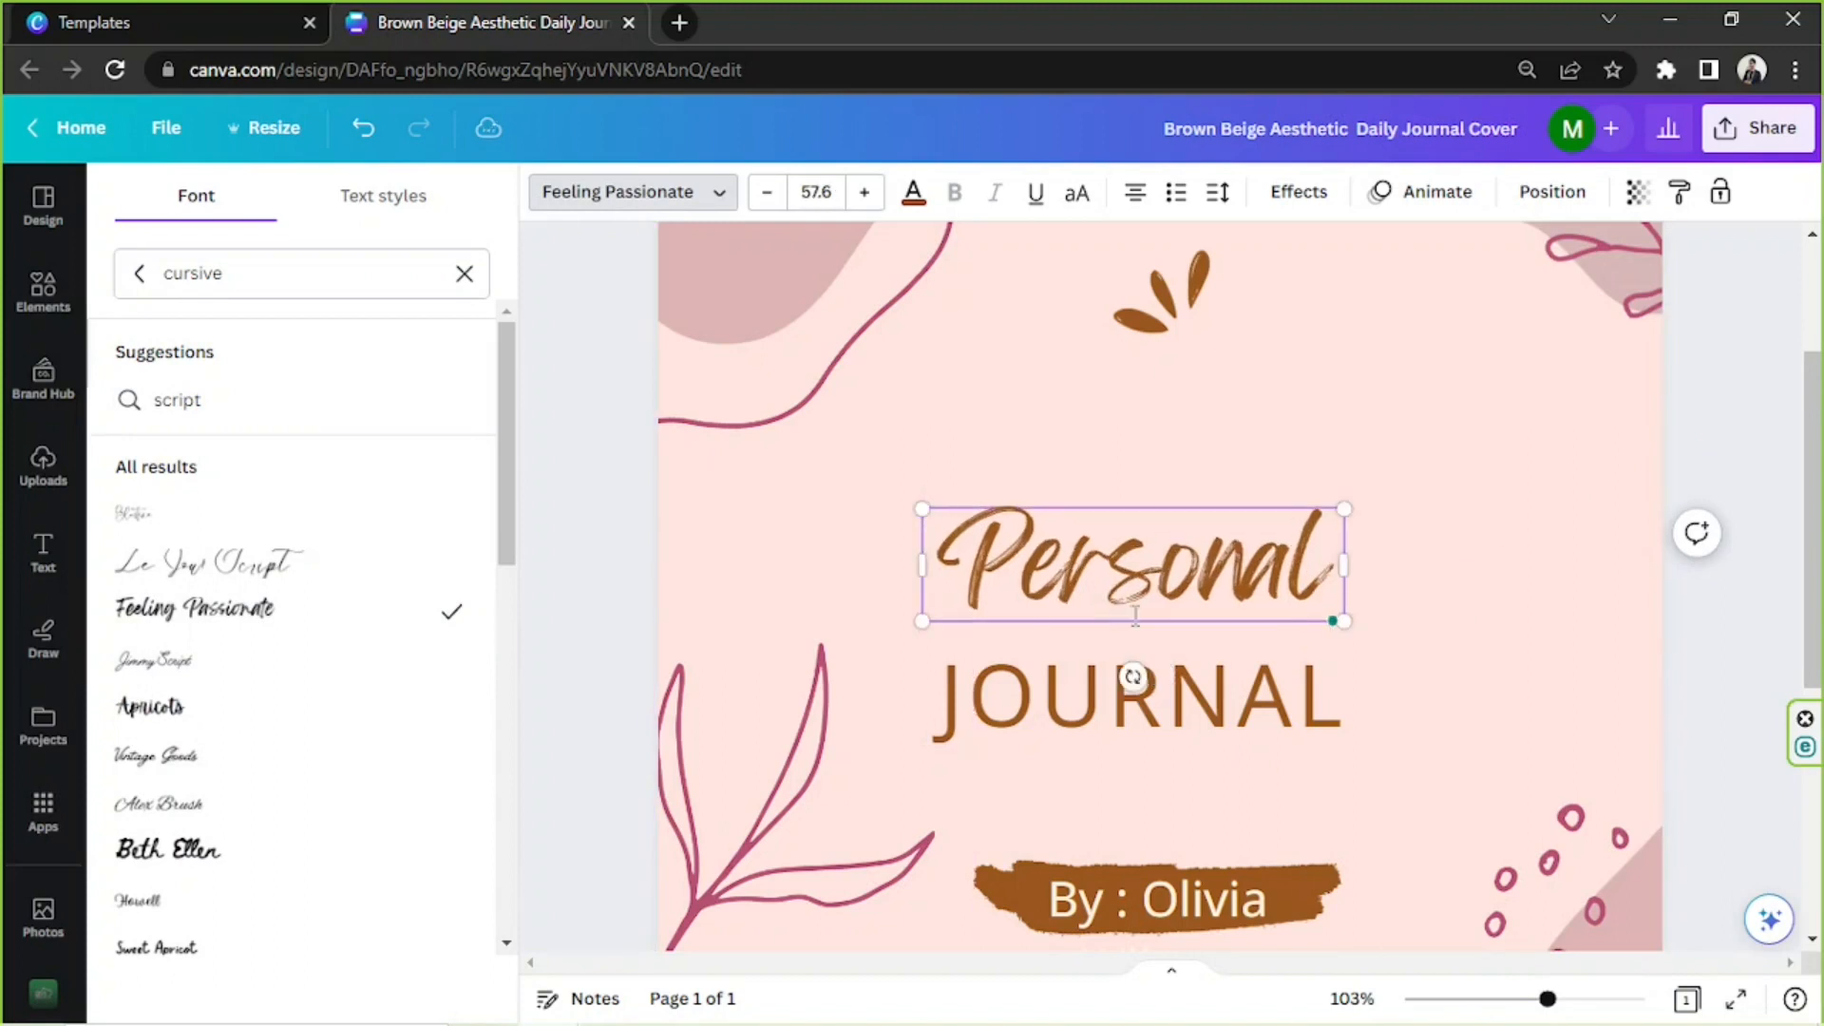
mouse_move(1135, 622)
left_mouse_down()
mouse_move(1187, 622)
mouse_move(1161, 597)
left_mouse_up()
- Recolor the word Personal to the document pink #b95177 and nudge it slightly upward
left_click(913, 194)
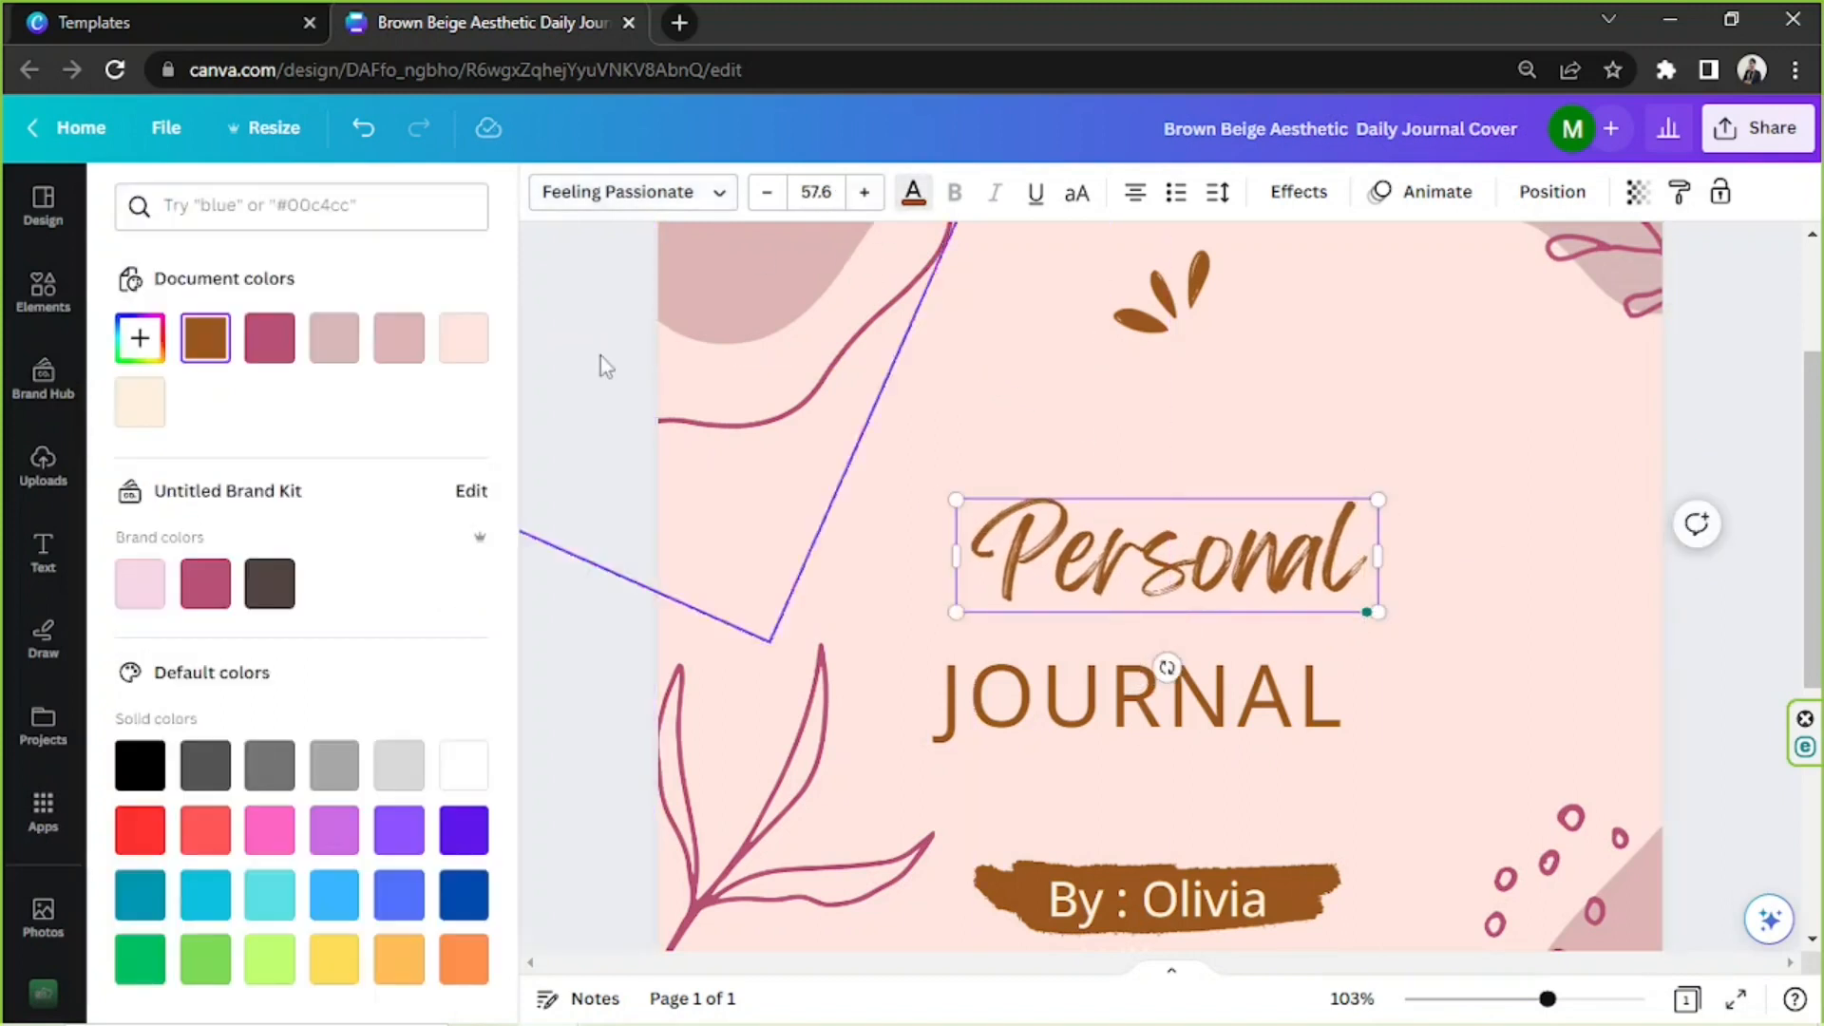
left_click(268, 342)
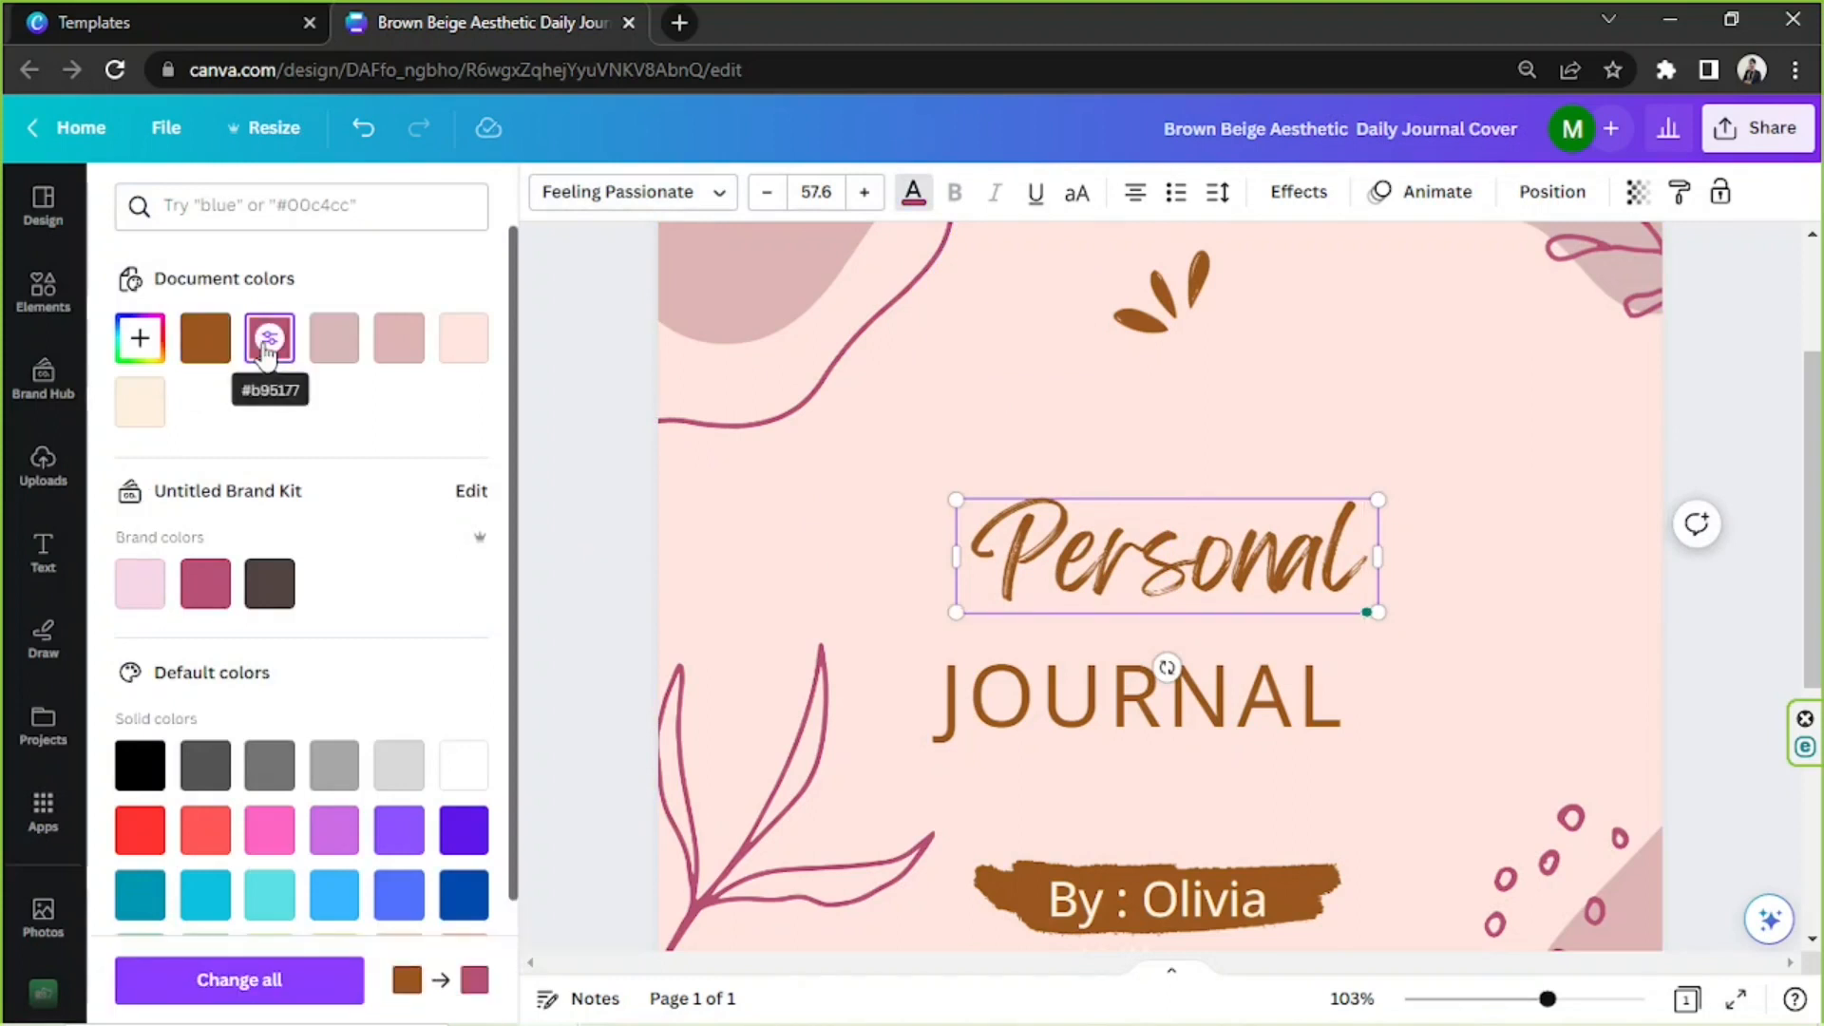
key("ctrl+a")
left_click(268, 354)
left_click(1007, 548)
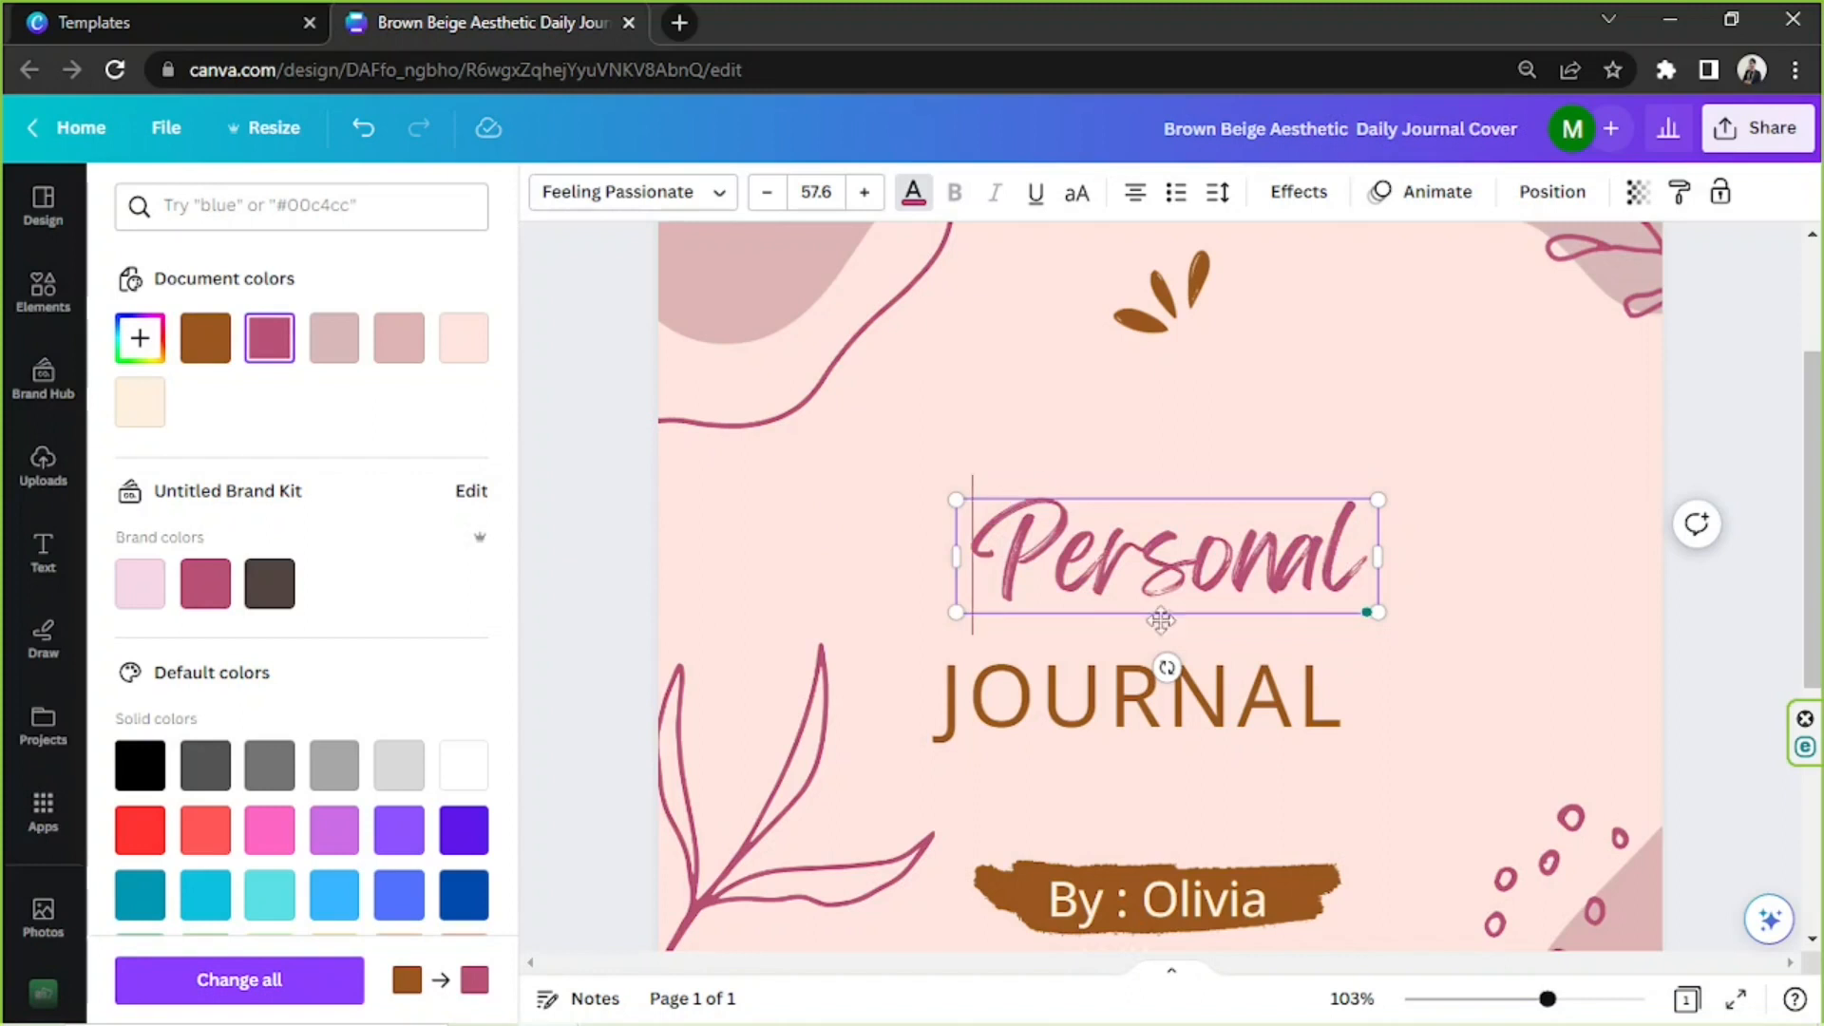
left_click_drag(1164, 608, 1161, 593)
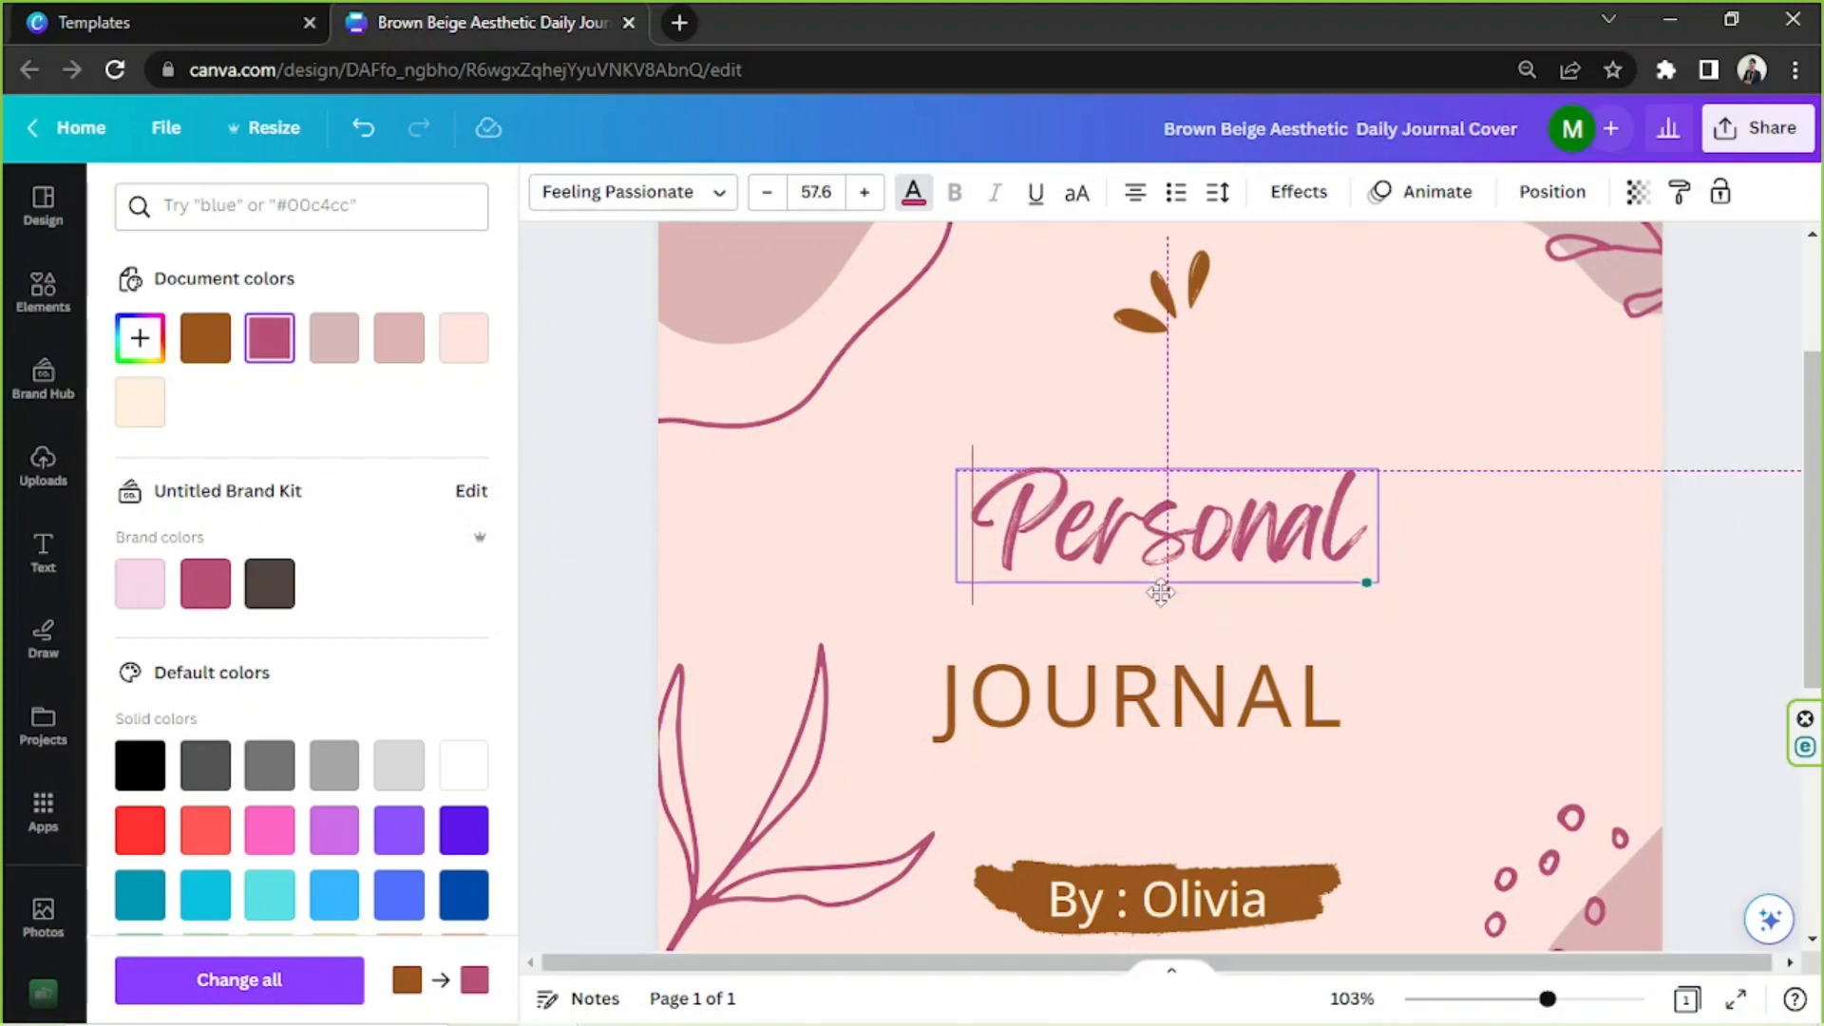
- Move JOURNAL directly under Personal and change its font to Garet Book from the Corporate fonts
left_click(1062, 708)
left_click_drag(1062, 708, 1117, 670)
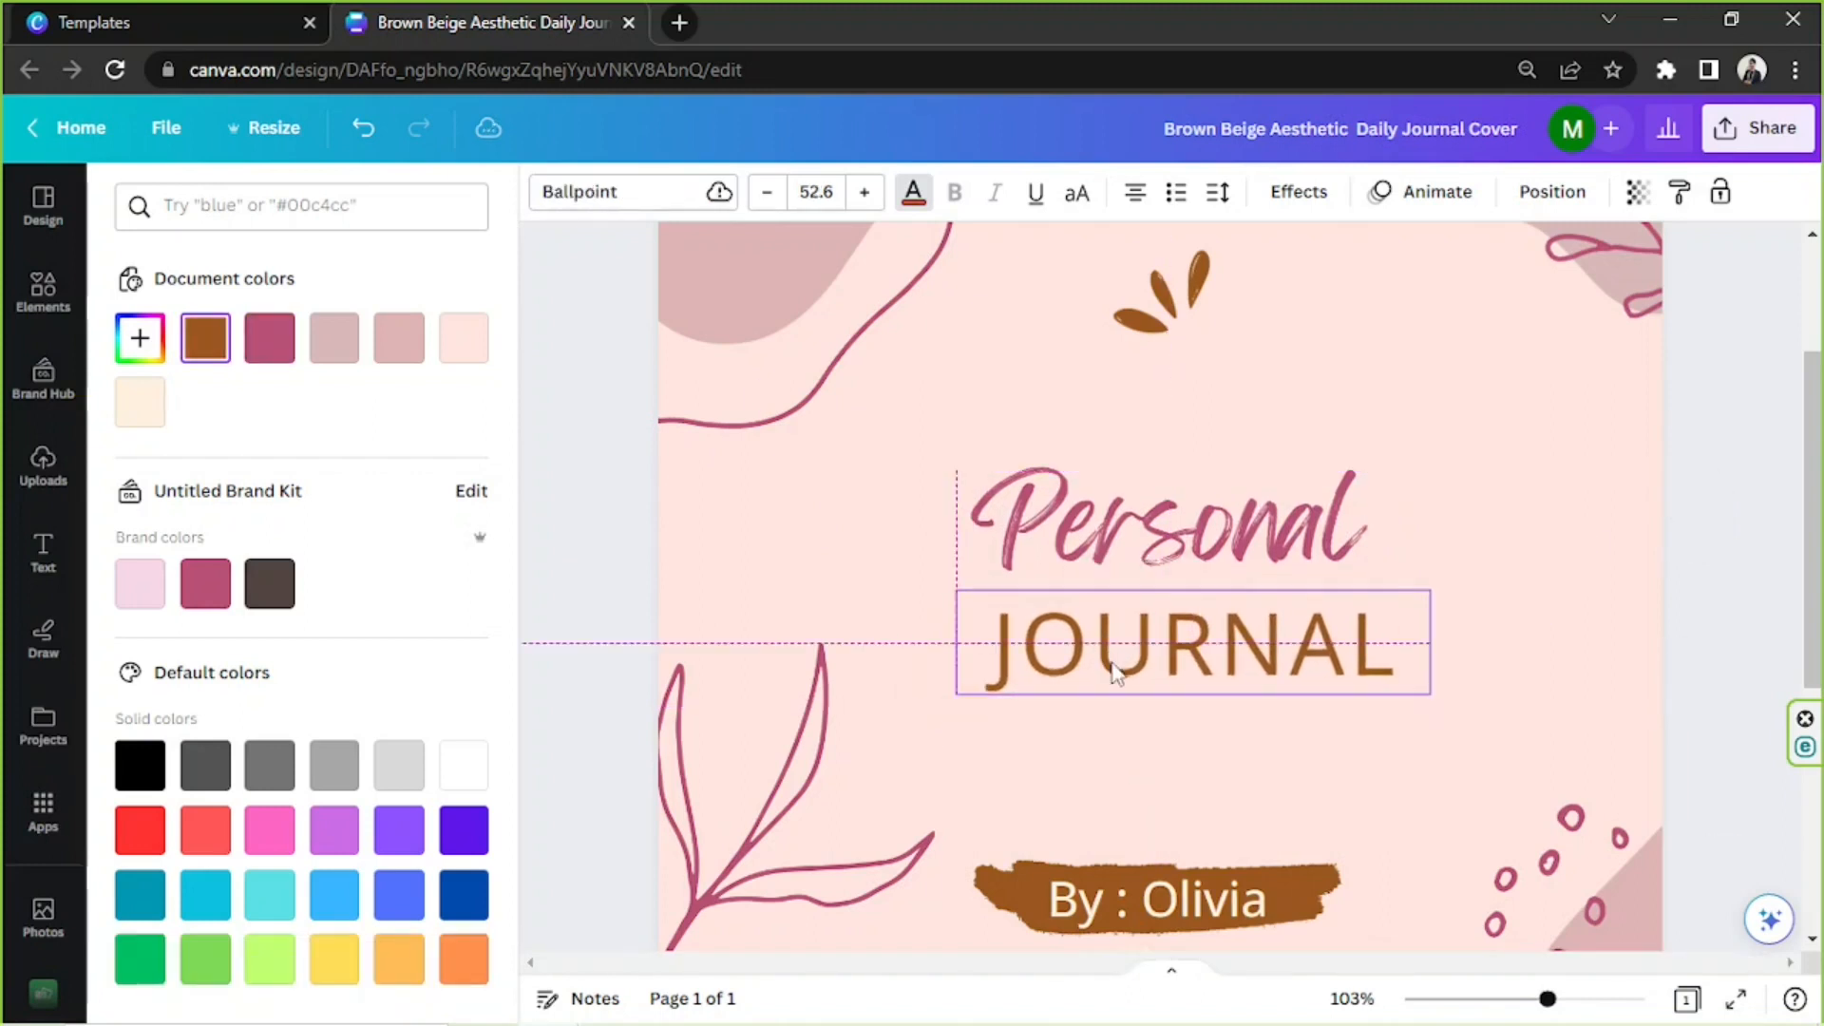
double_click(1114, 665)
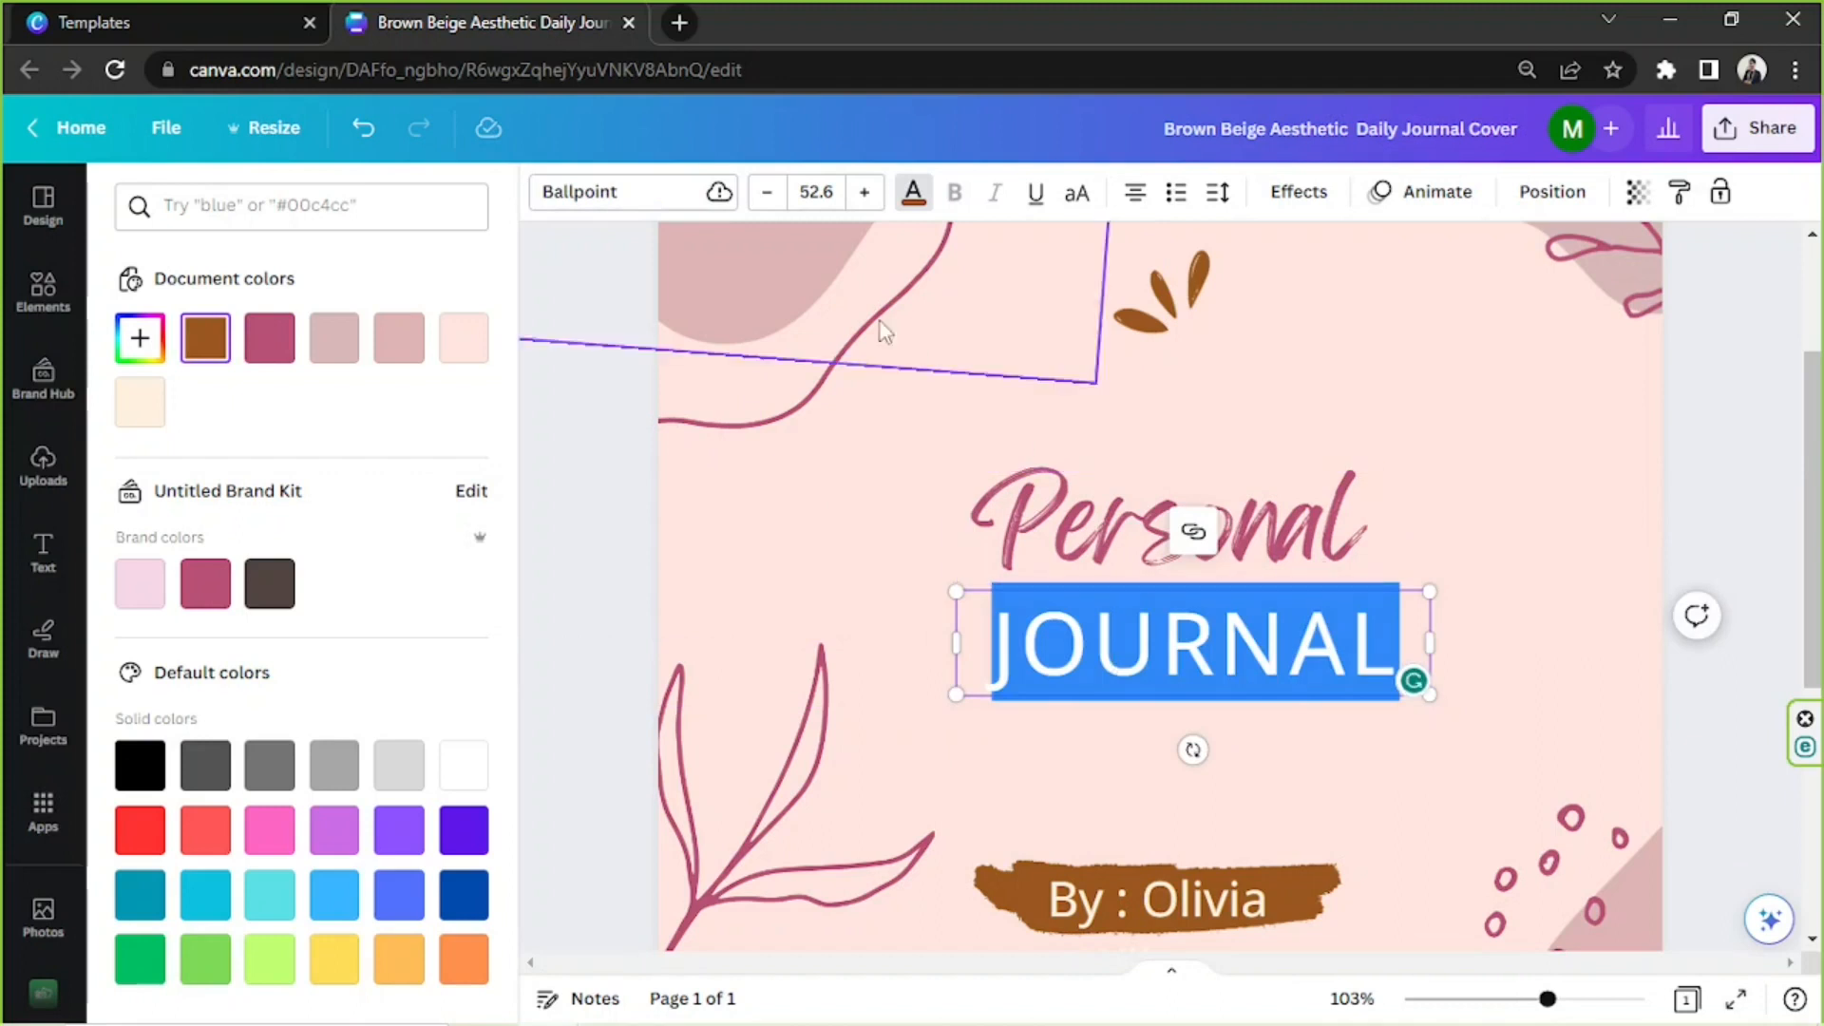
left_click(635, 193)
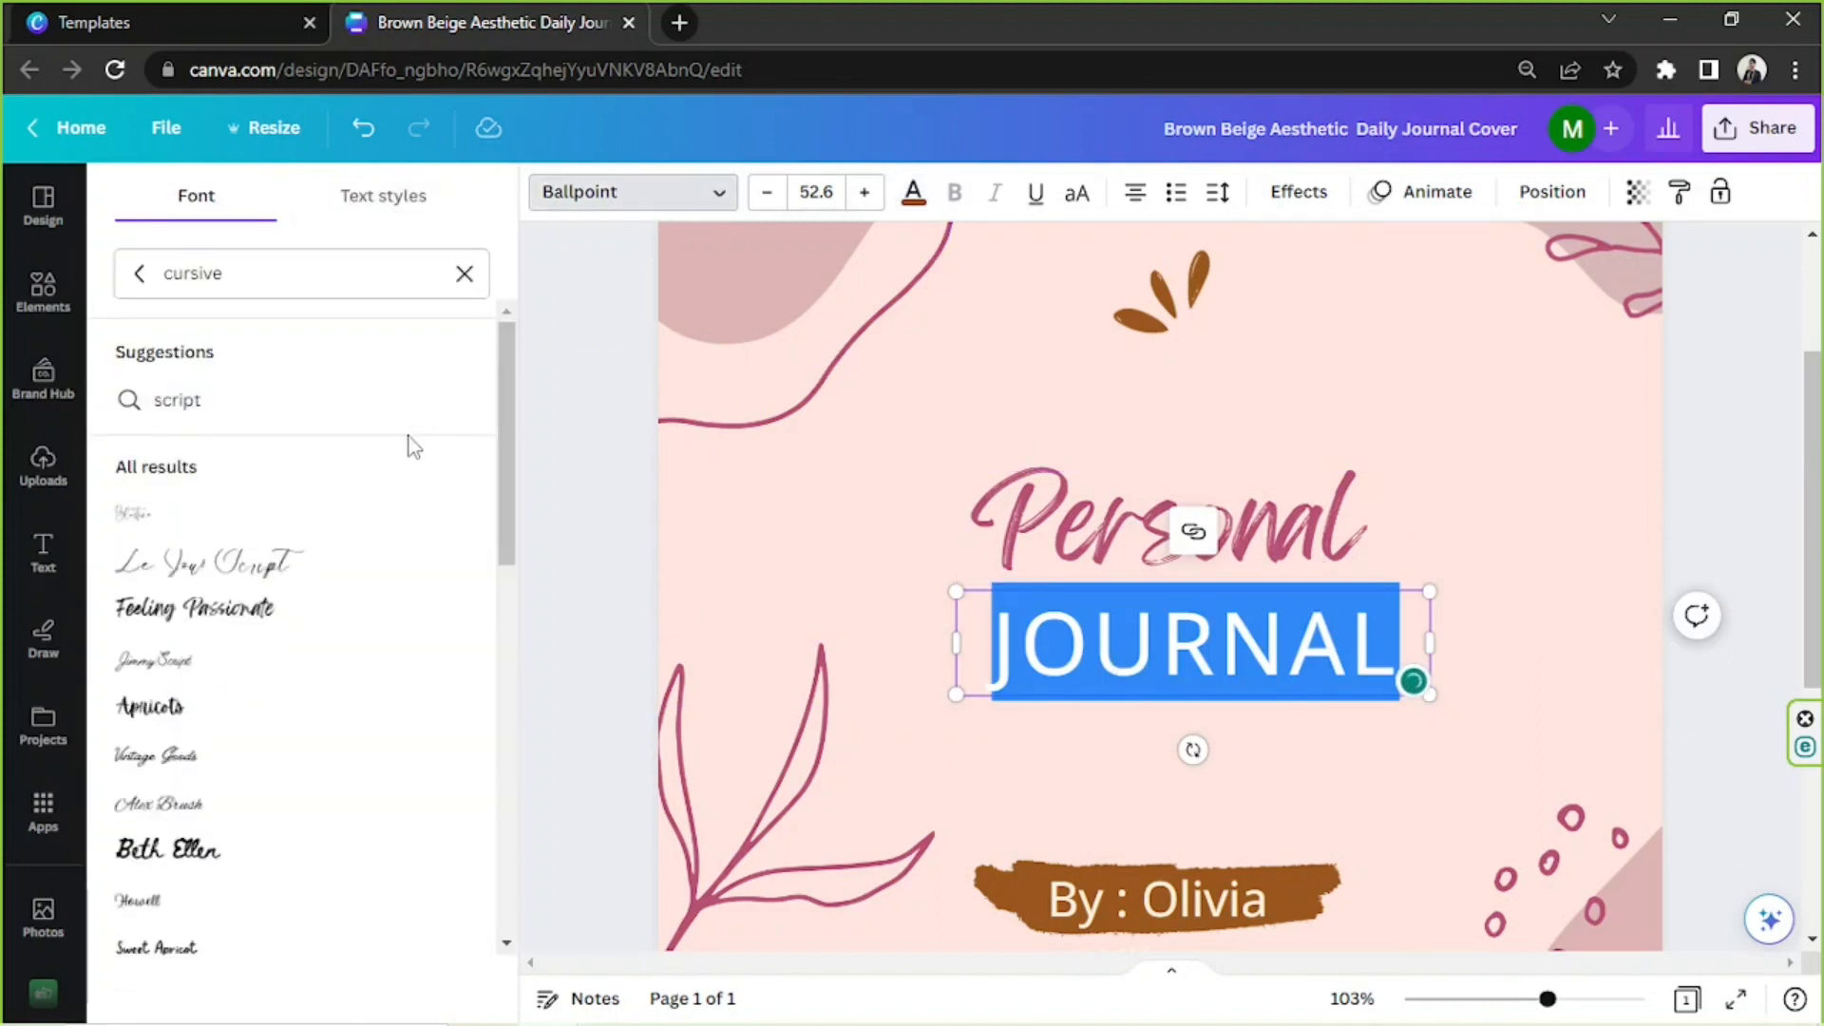
left_click(464, 274)
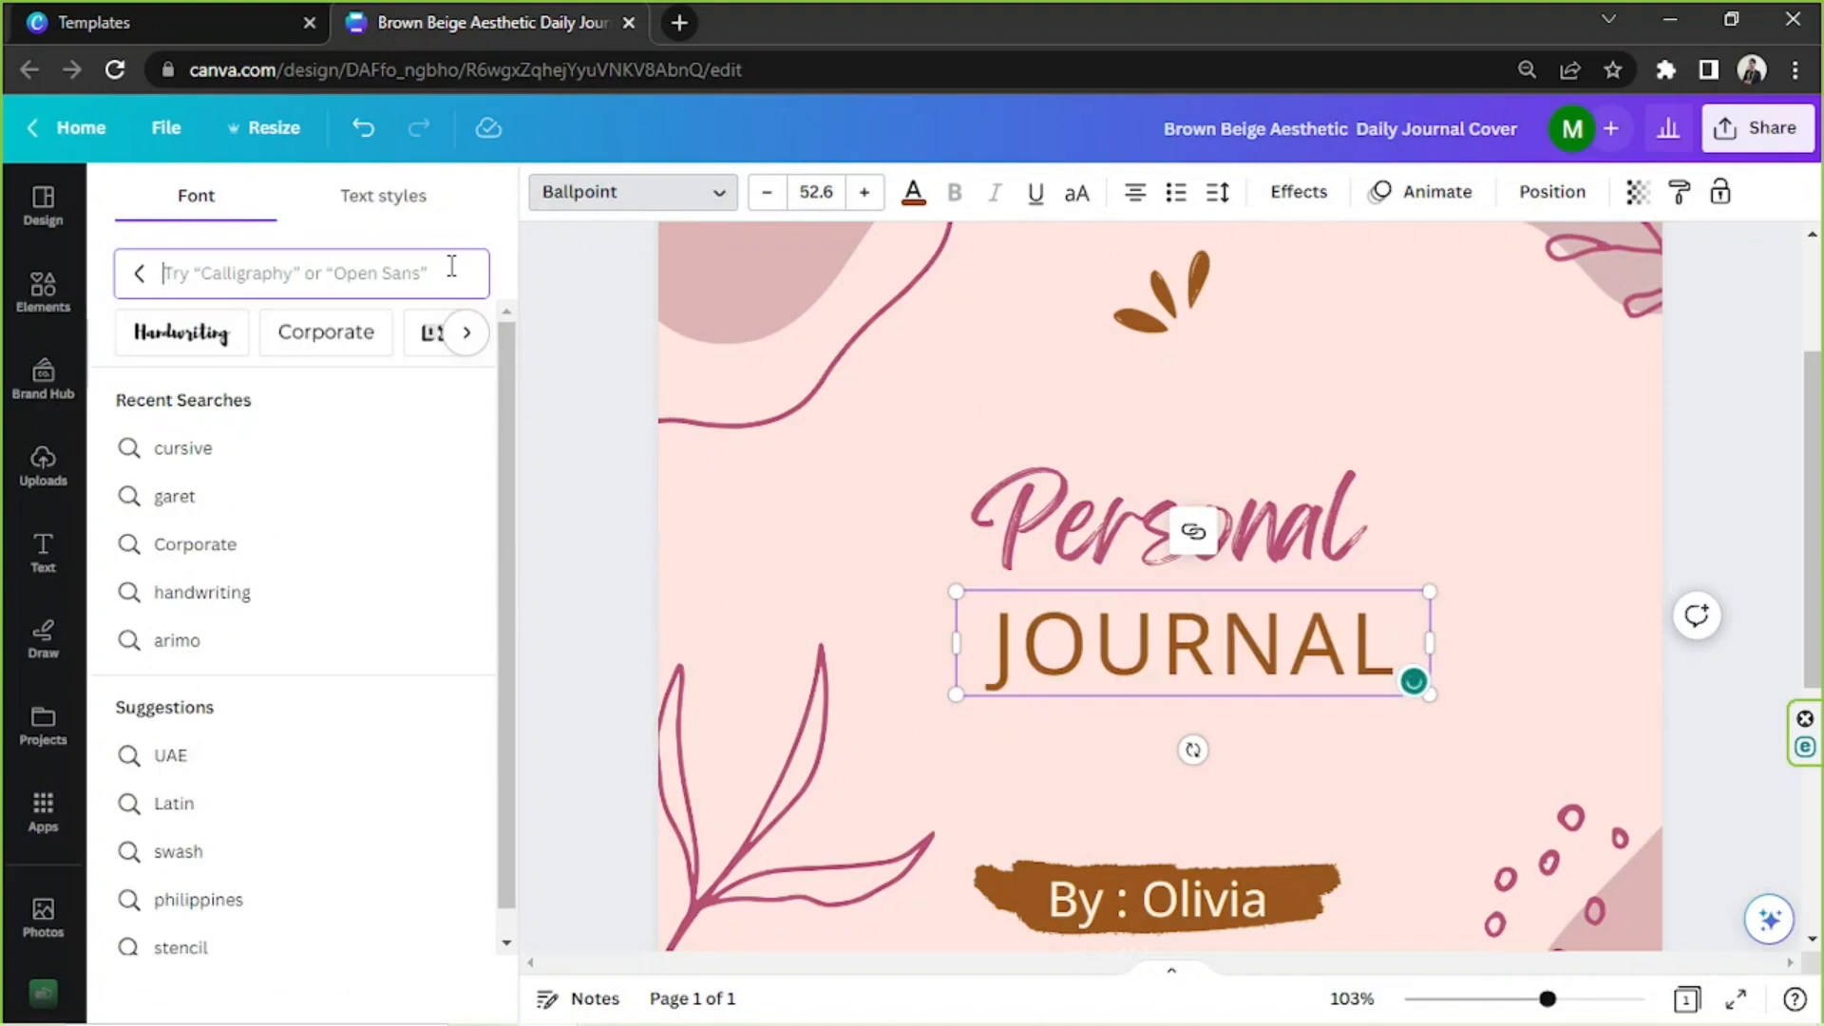
left_click(319, 333)
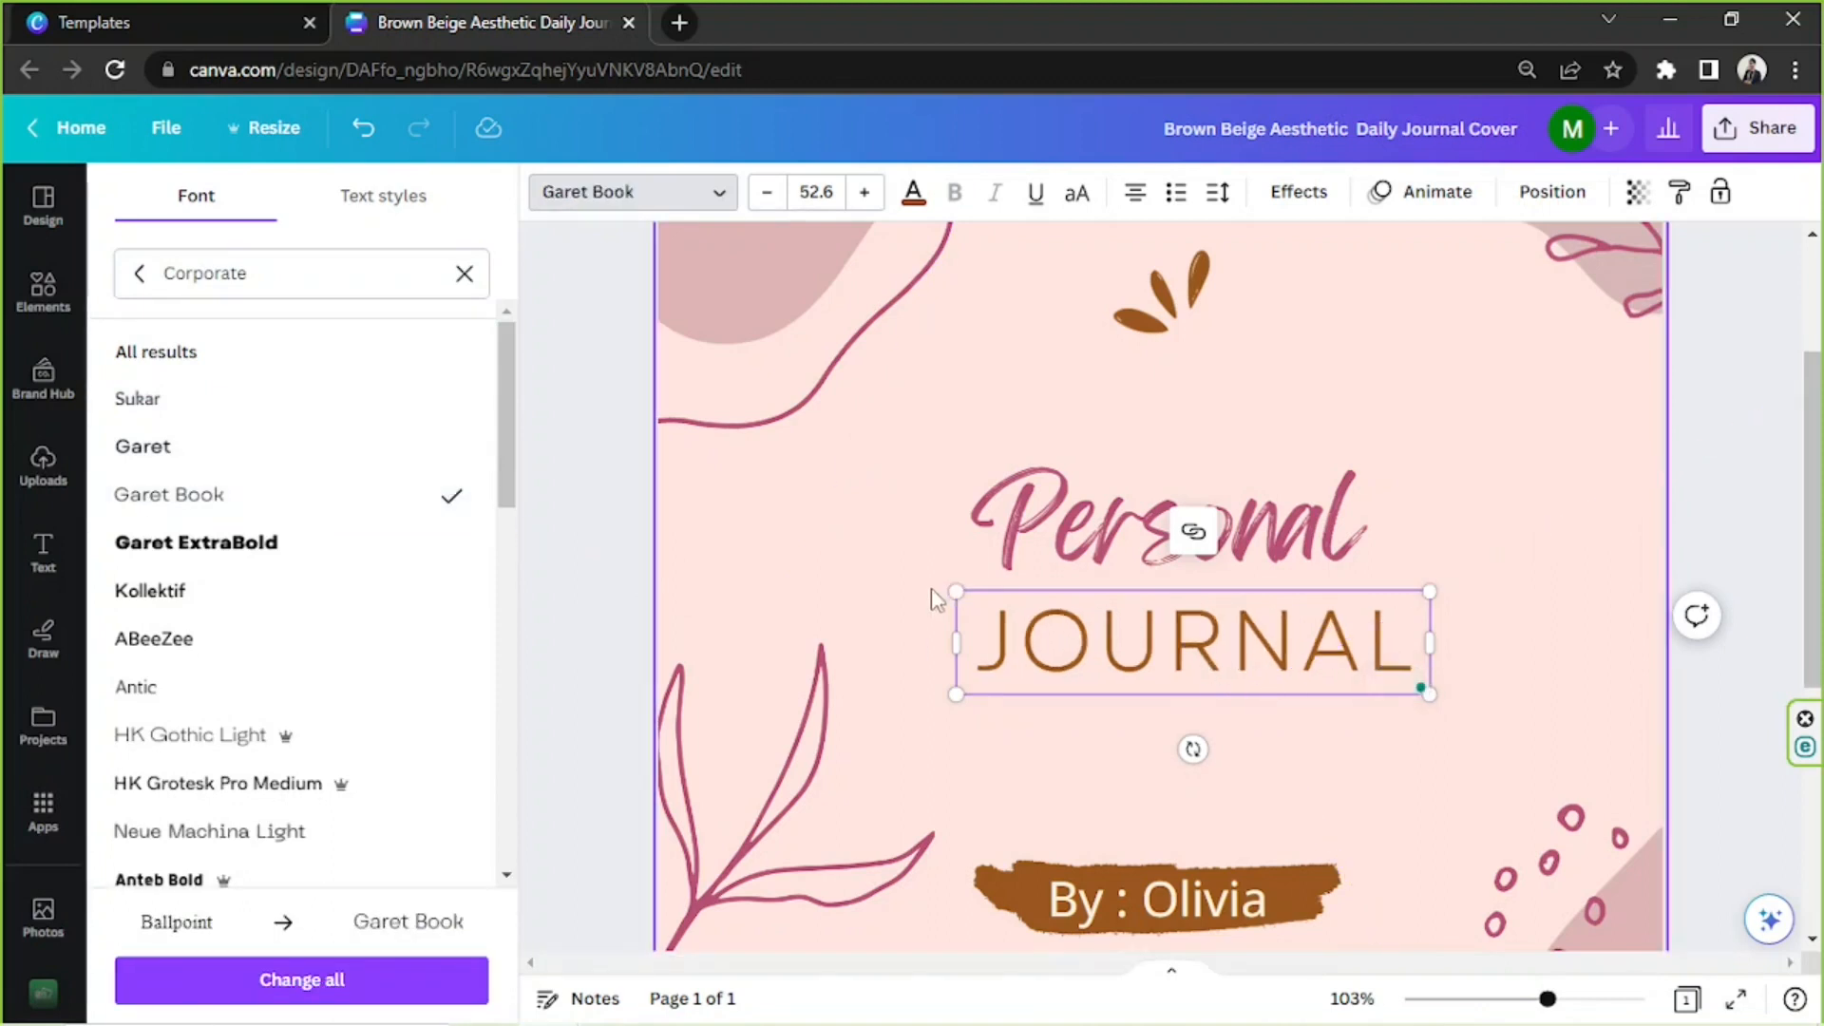
- Reduce JOURNAL to size 33.3, widen its letter spacing to about 197, and fit it beneath the word Personal
left_click_drag(955, 590, 1039, 611)
key("ctrl+z")
left_click_drag(1226, 613, 1159, 580)
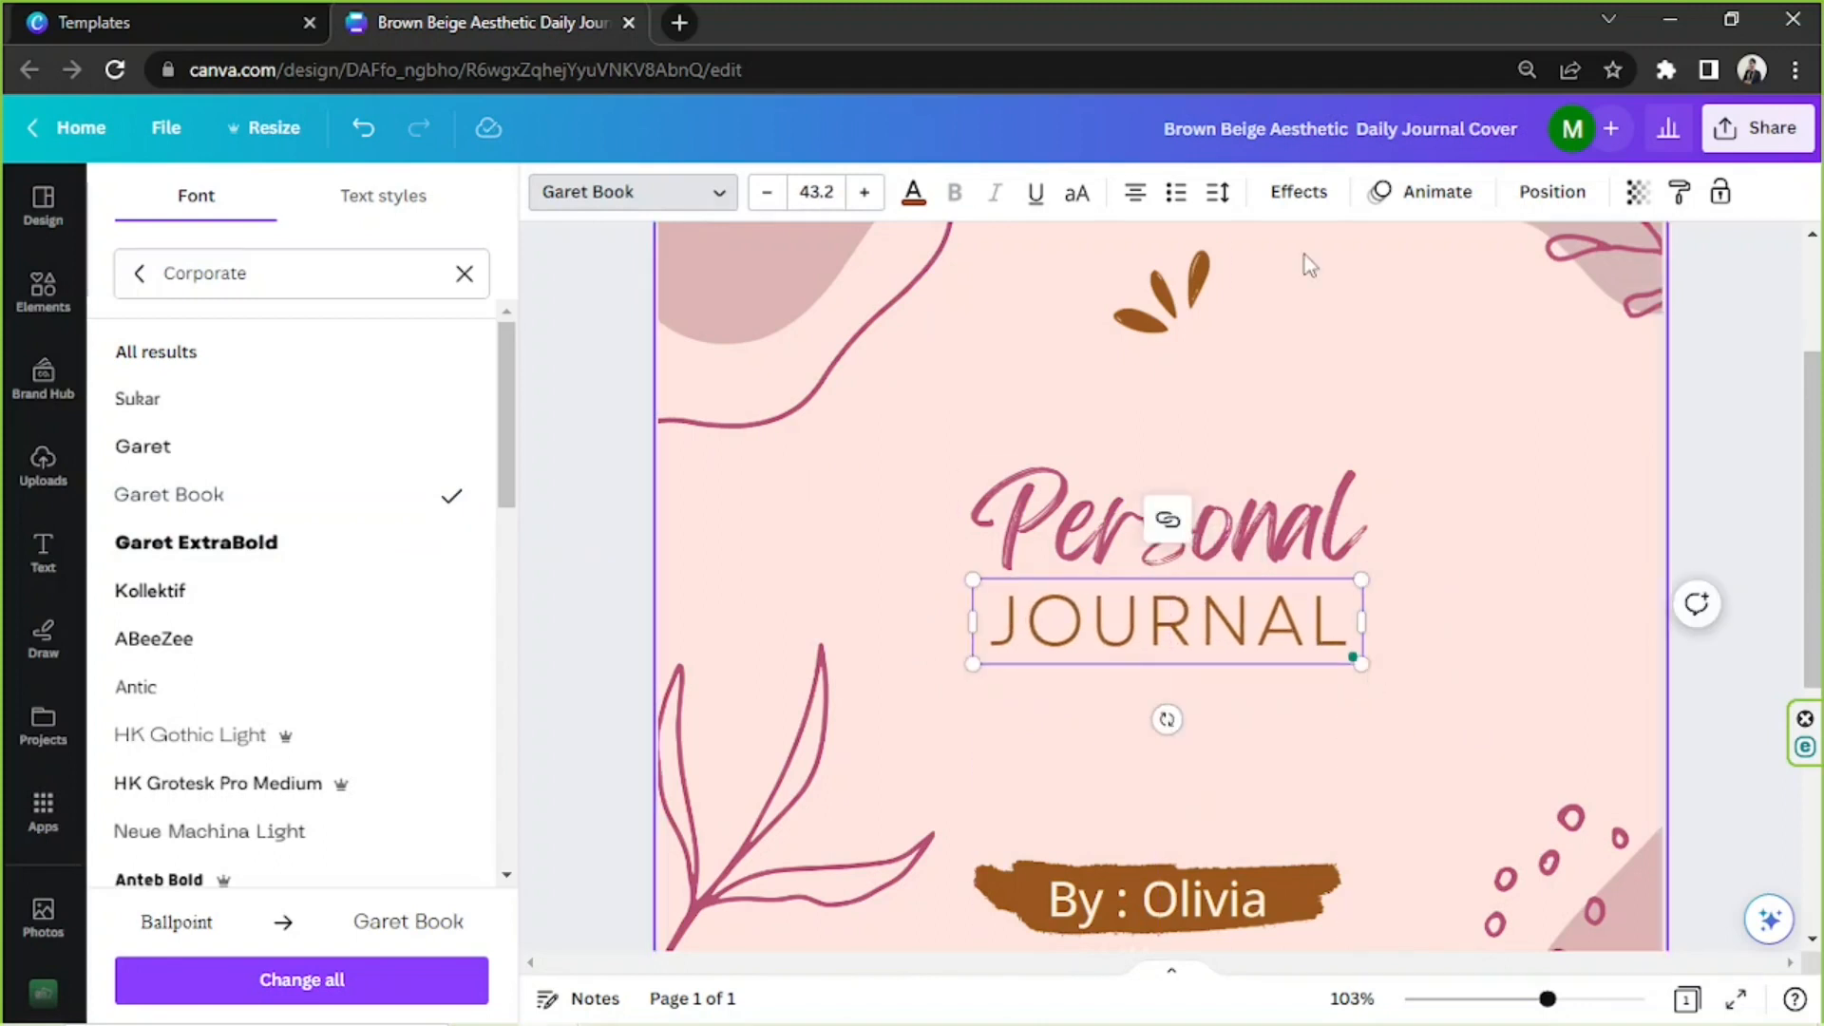
left_click(1217, 195)
left_click_drag(1340, 302, 1330, 300)
left_click_drag(1364, 664, 1294, 663)
left_click_drag(1329, 297, 1377, 297)
left_click_drag(1294, 636, 1378, 627)
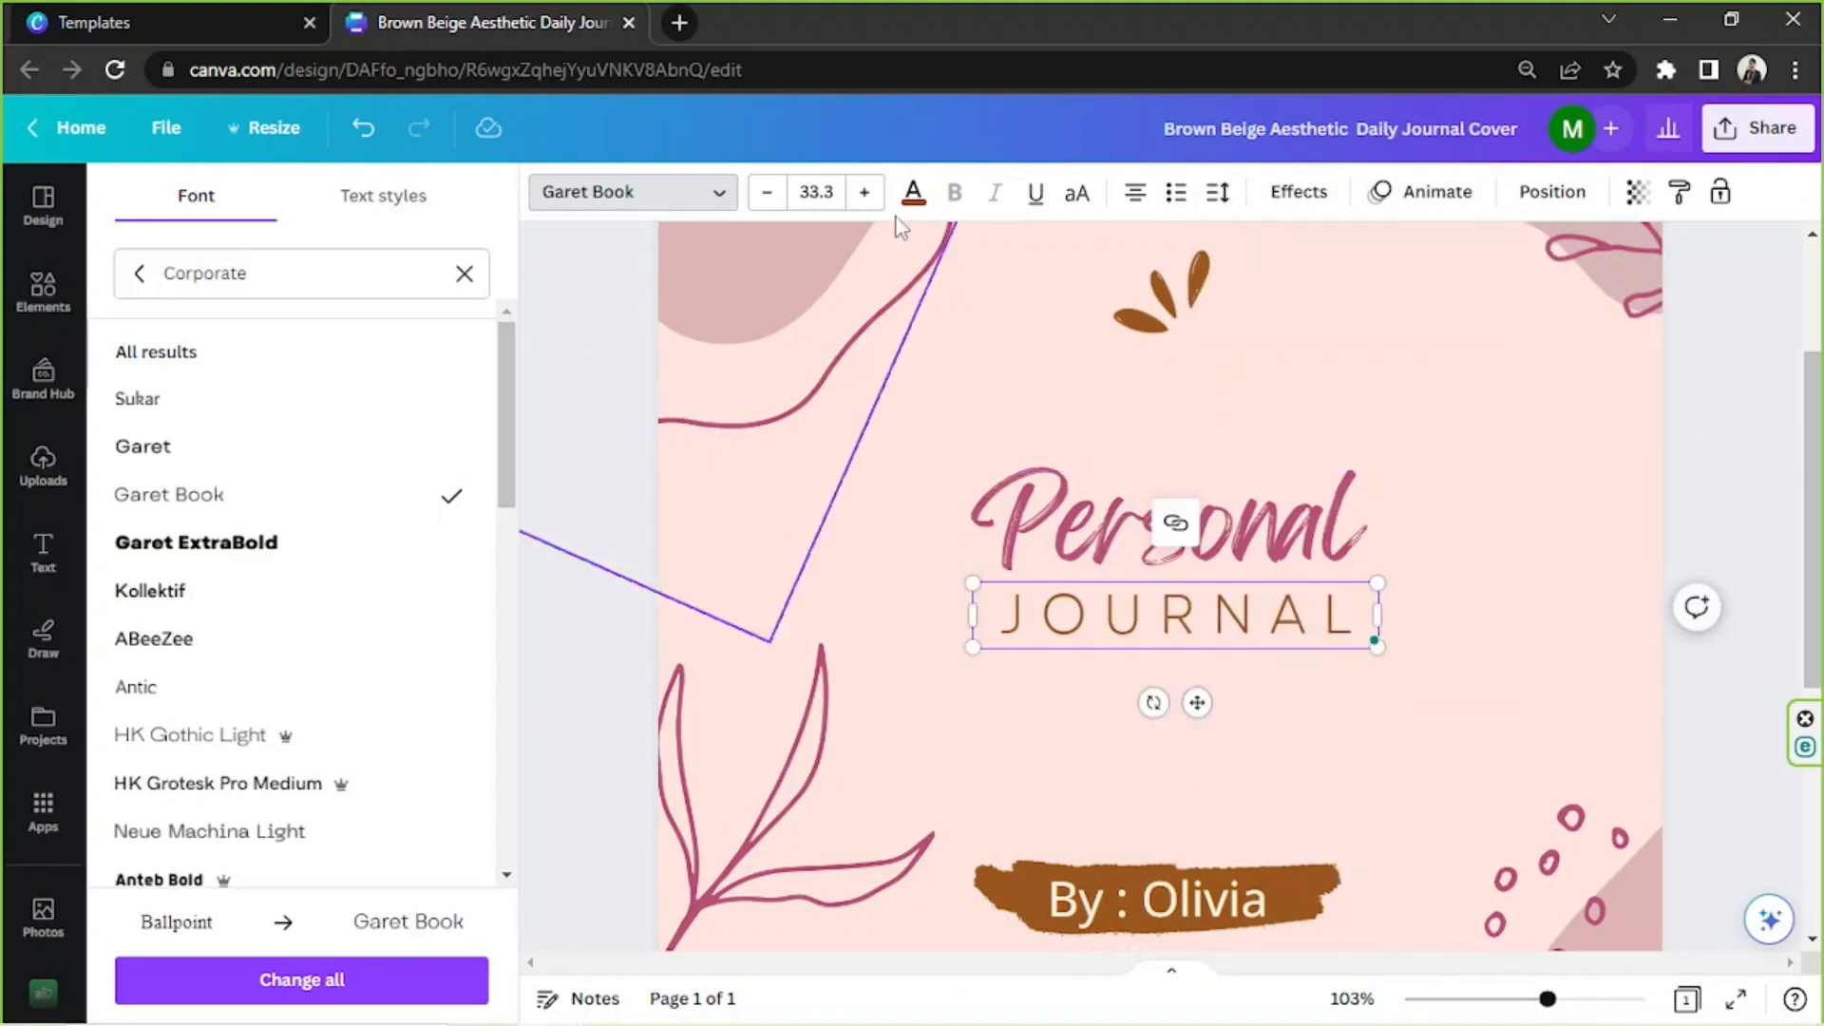
- Recolor JOURNAL to the dark brown brand color
left_click(914, 194)
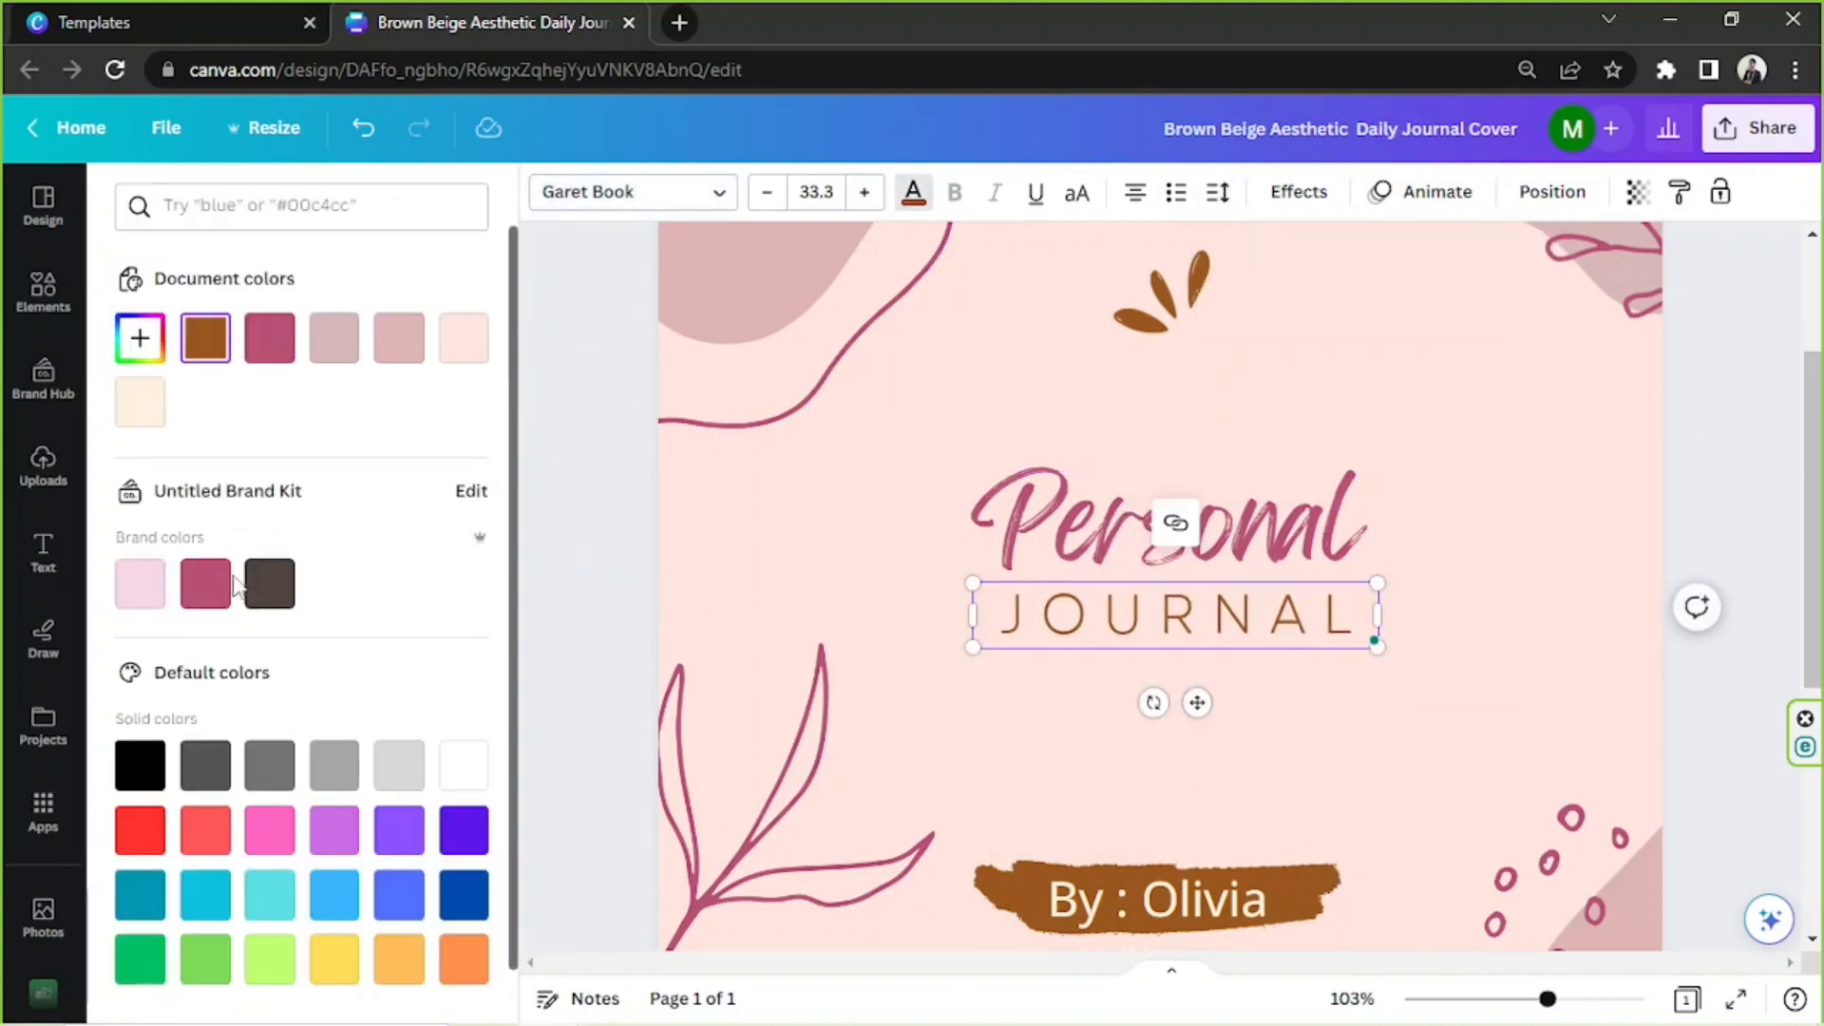
left_click(1577, 540)
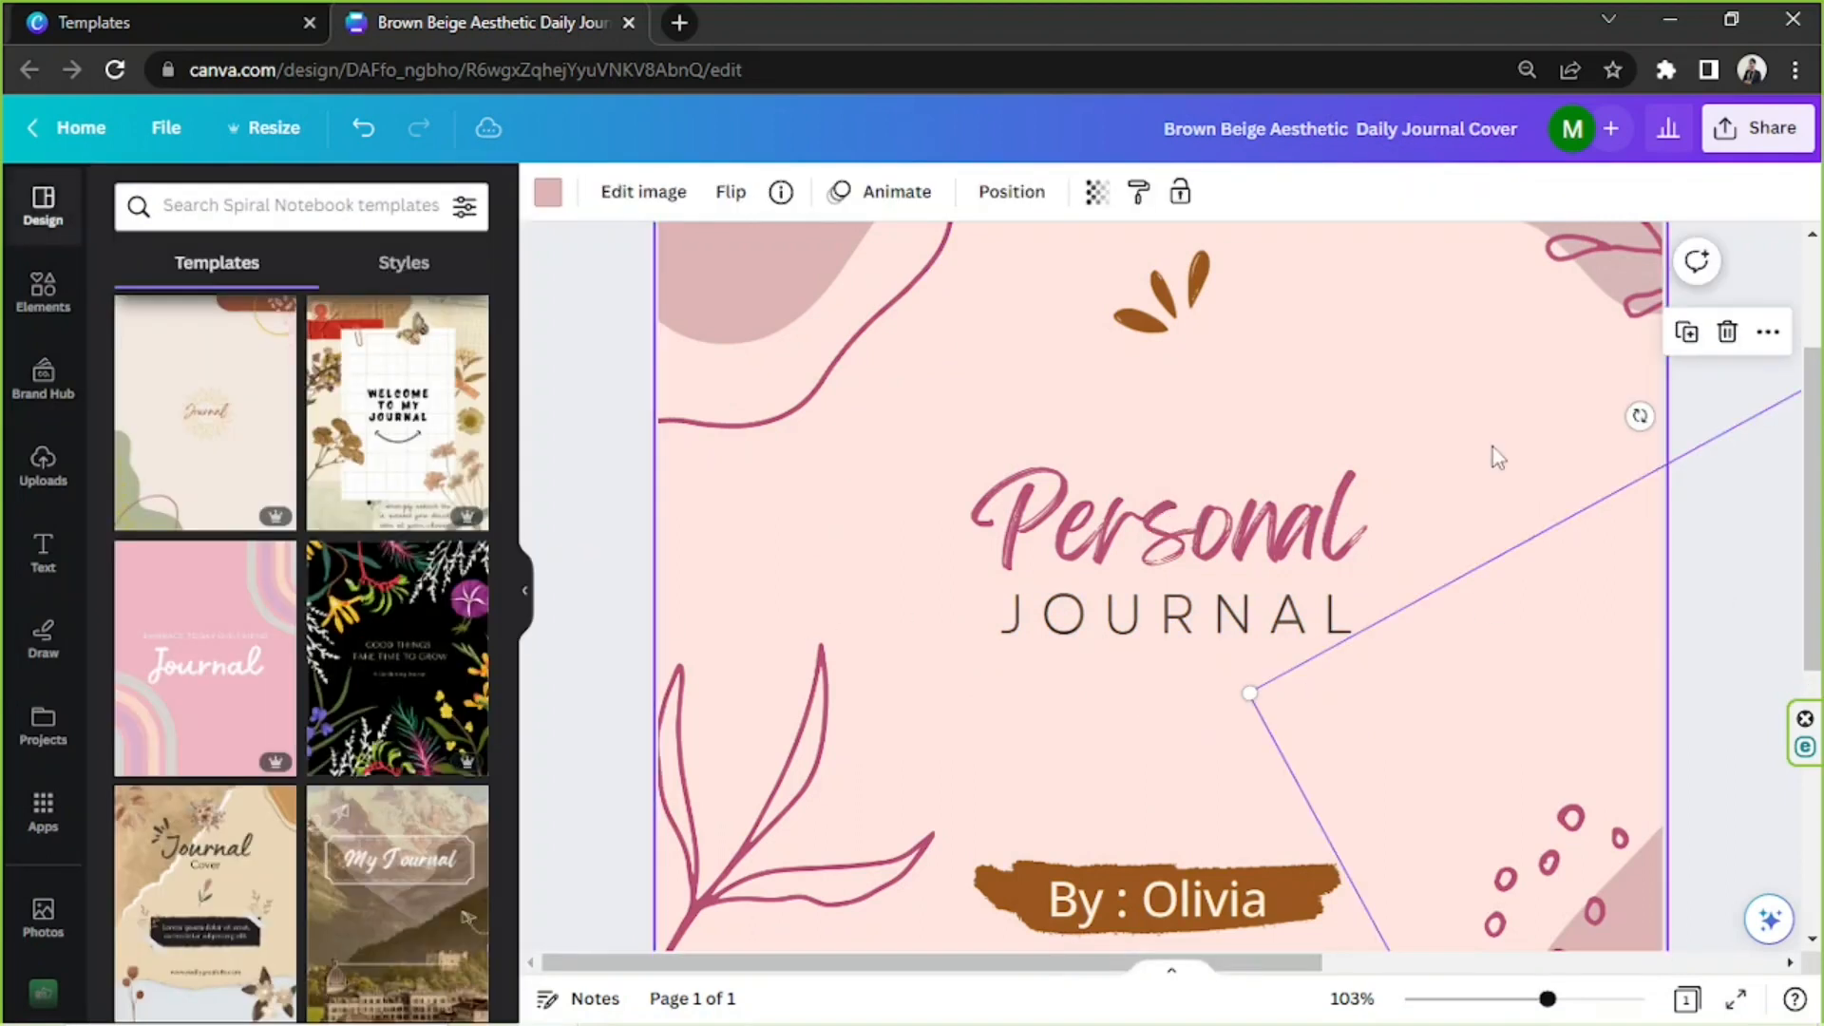
left_click(1235, 603)
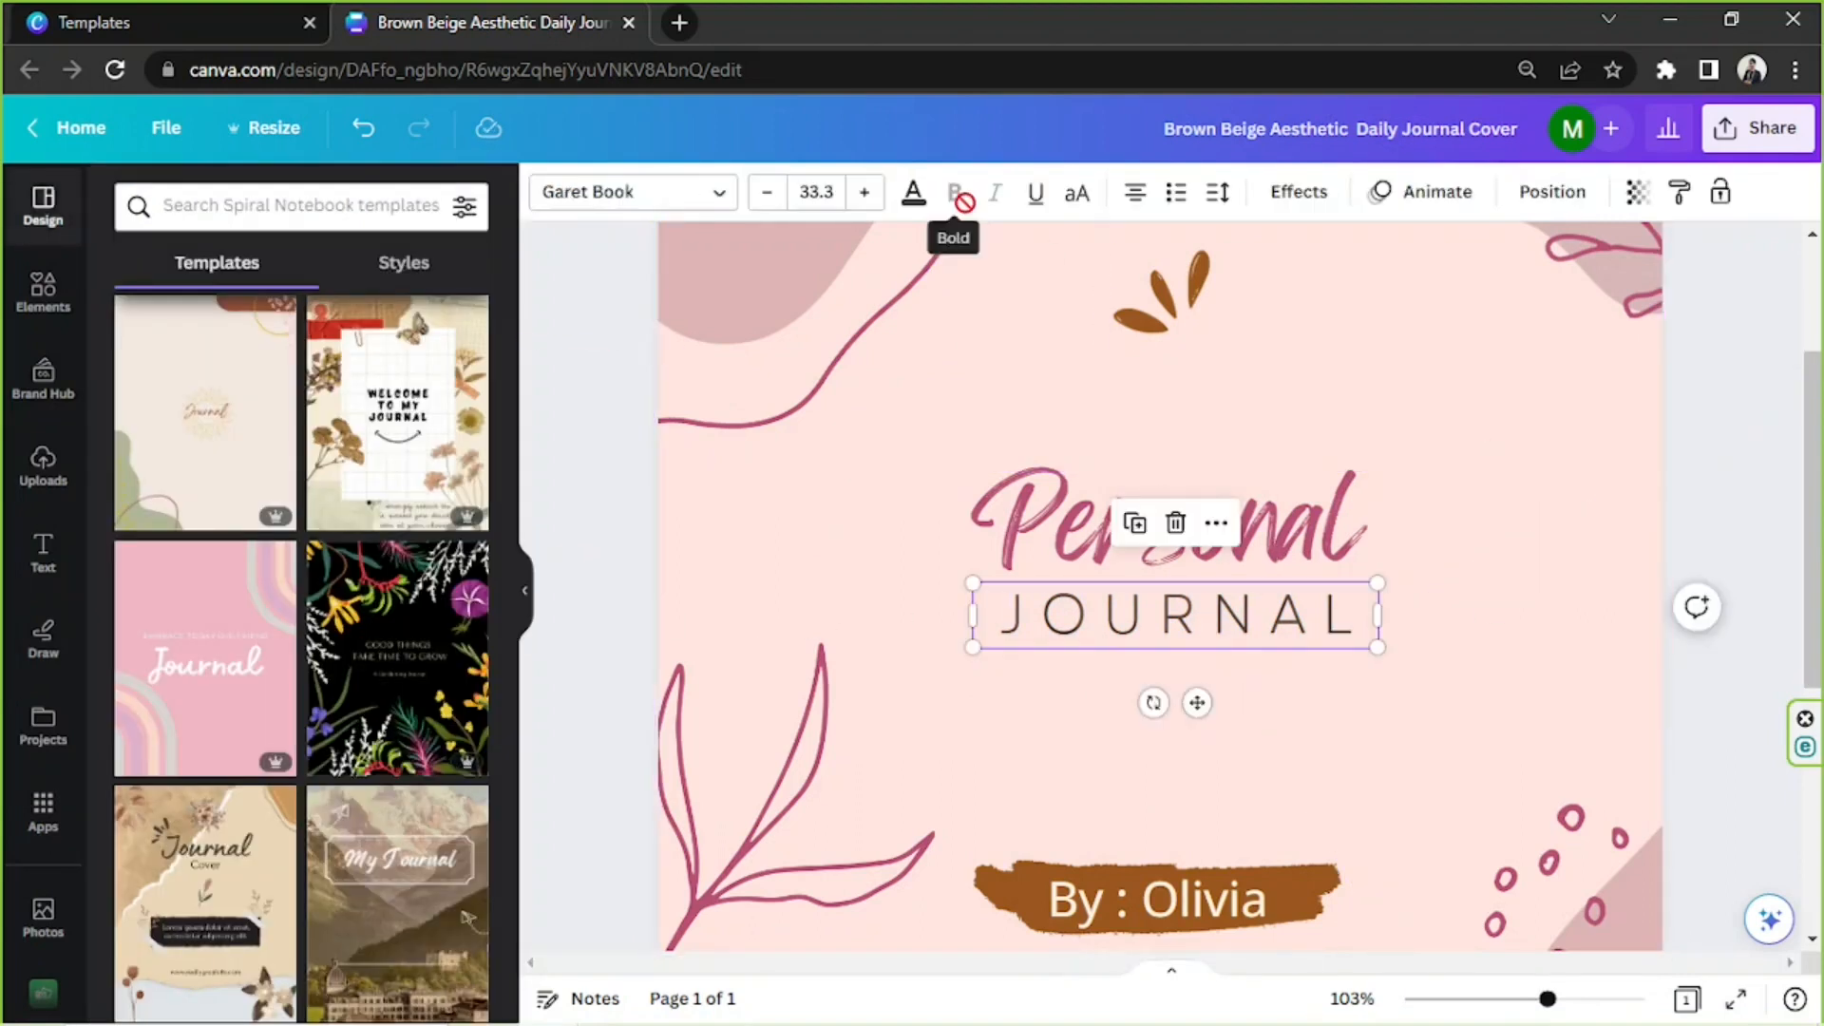
- Replace the pink script word Personal with growth
double_click(1038, 552)
type("grwot")
key("BackSpace")
key("BackSpace")
key("BackSpace")
type("owth")
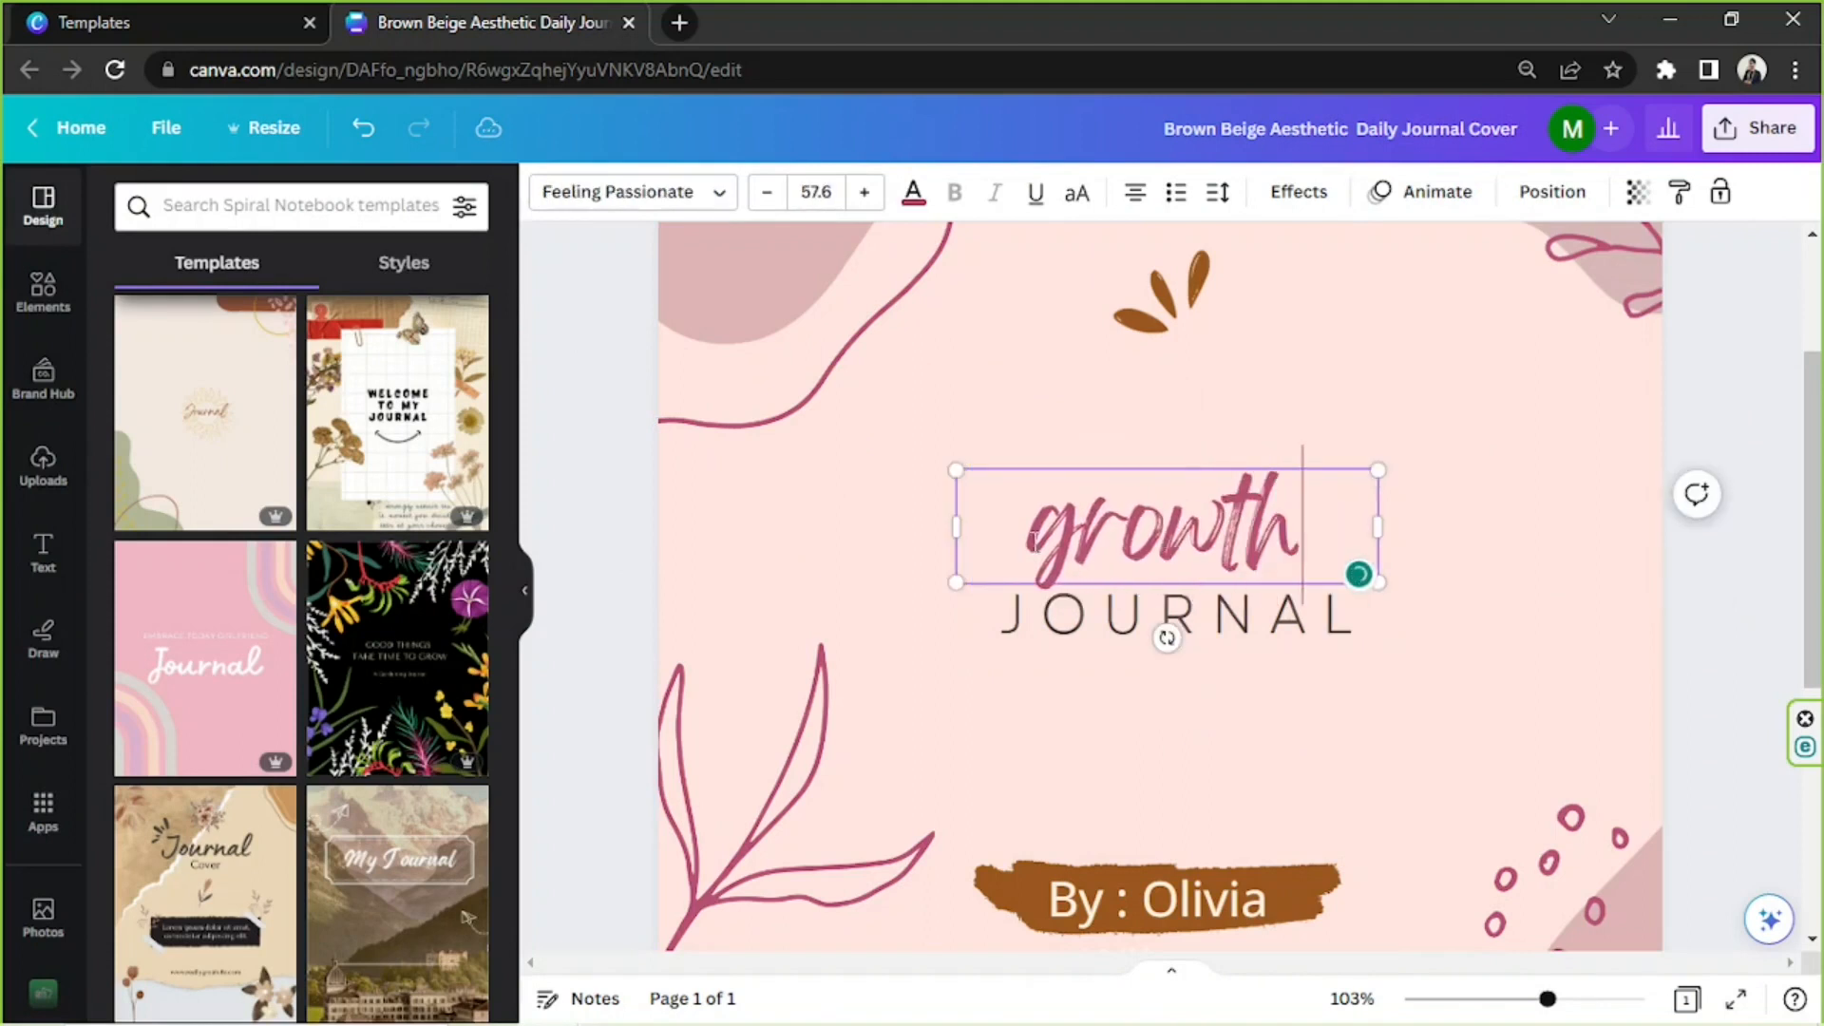
- Duplicate the JOURNAL text, place the copy above growth and change it to PERSONAL in uppercase
left_click(1159, 643)
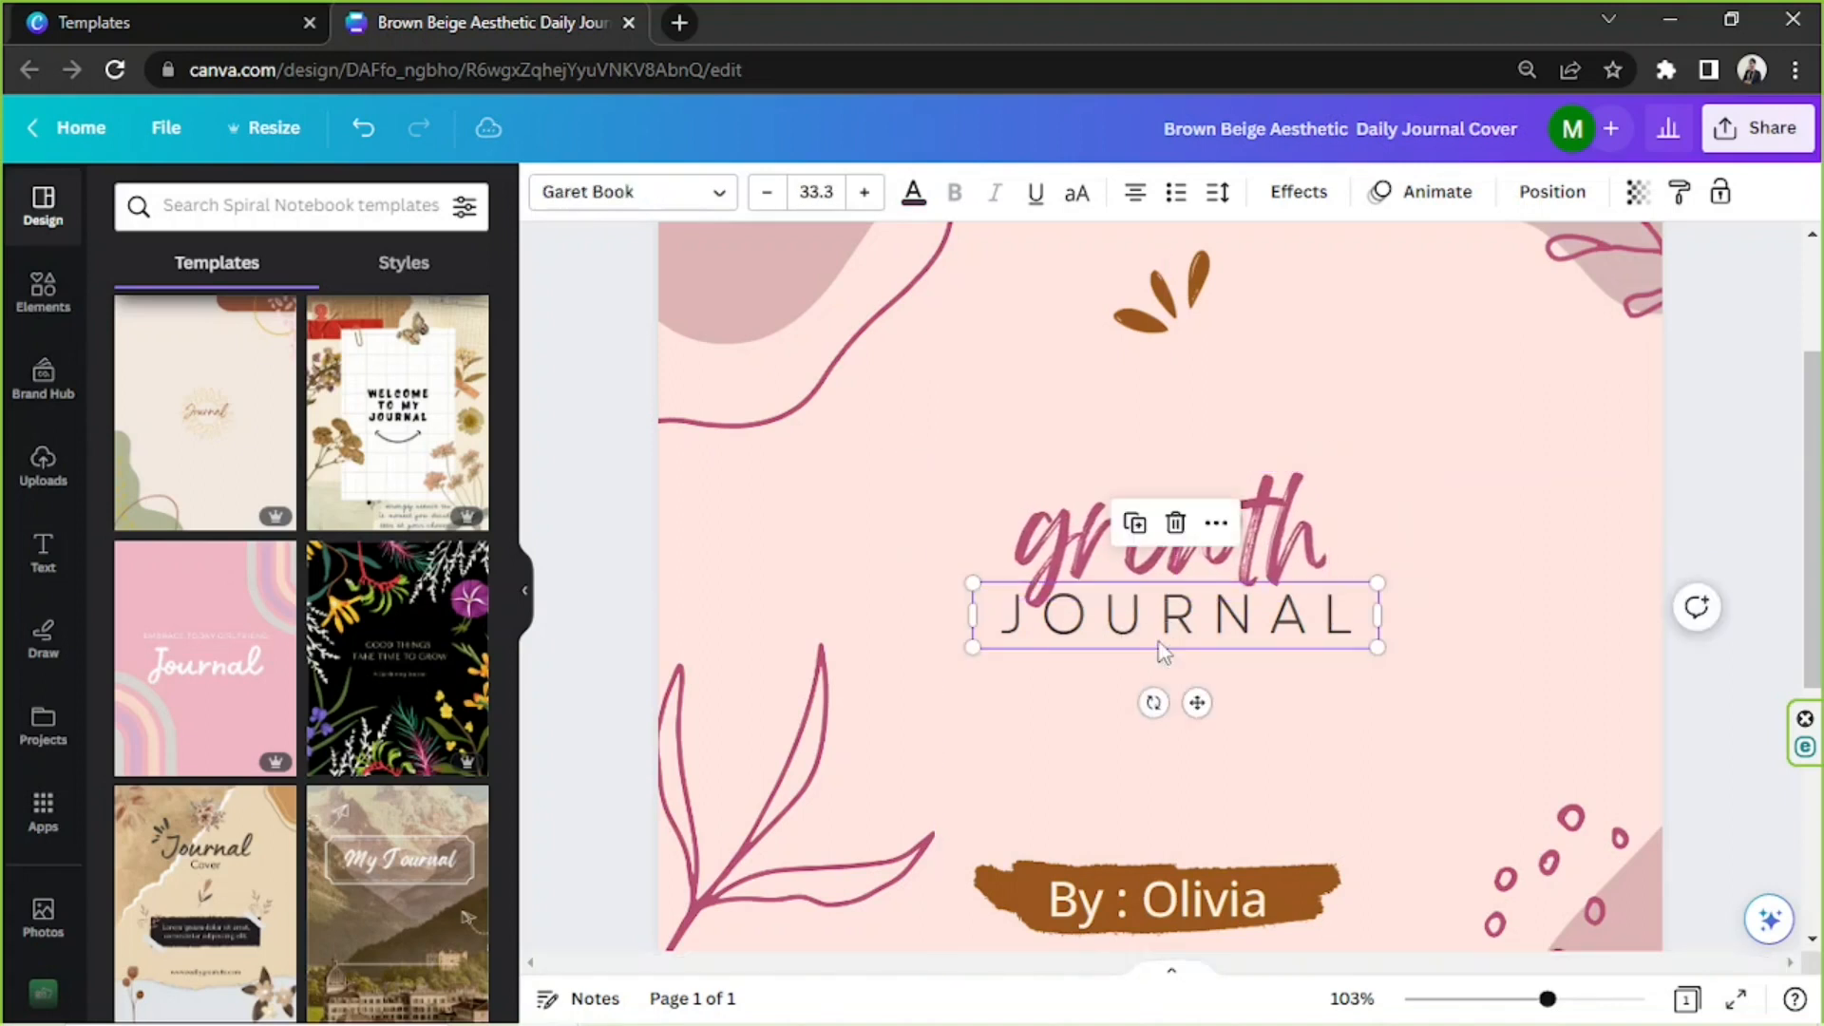
key("ctrl+d")
left_click_drag(1163, 637, 1140, 478)
double_click(1140, 477)
type("personal")
key("ctrl+a")
key("ctrl+shift+k")
- Reduce the letter spacing of PERSONAL and keep it on one line just above growth
left_click(1219, 193)
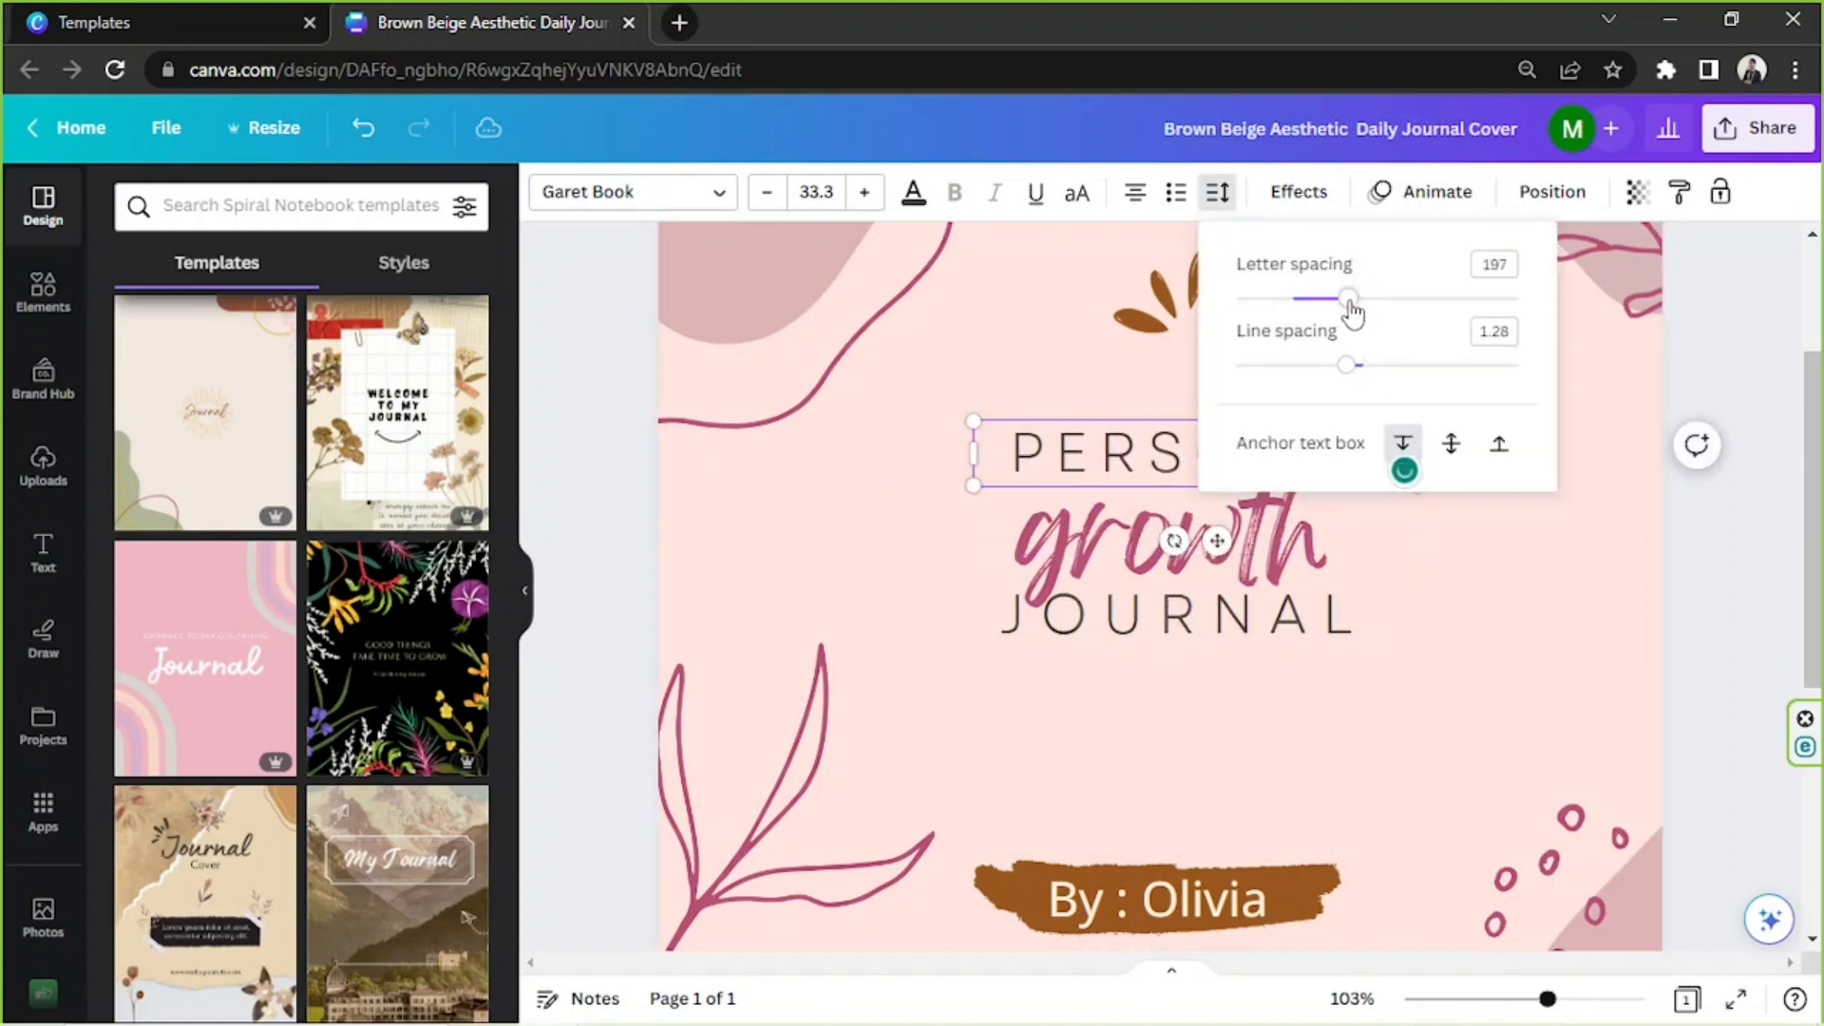
left_click(1072, 435)
scroll(1160, 570, "up", 2)
left_click(1219, 193)
left_click_drag(1348, 297, 1326, 302)
left_click(1429, 533)
left_click(1429, 492)
scroll(1429, 492, "down", 2)
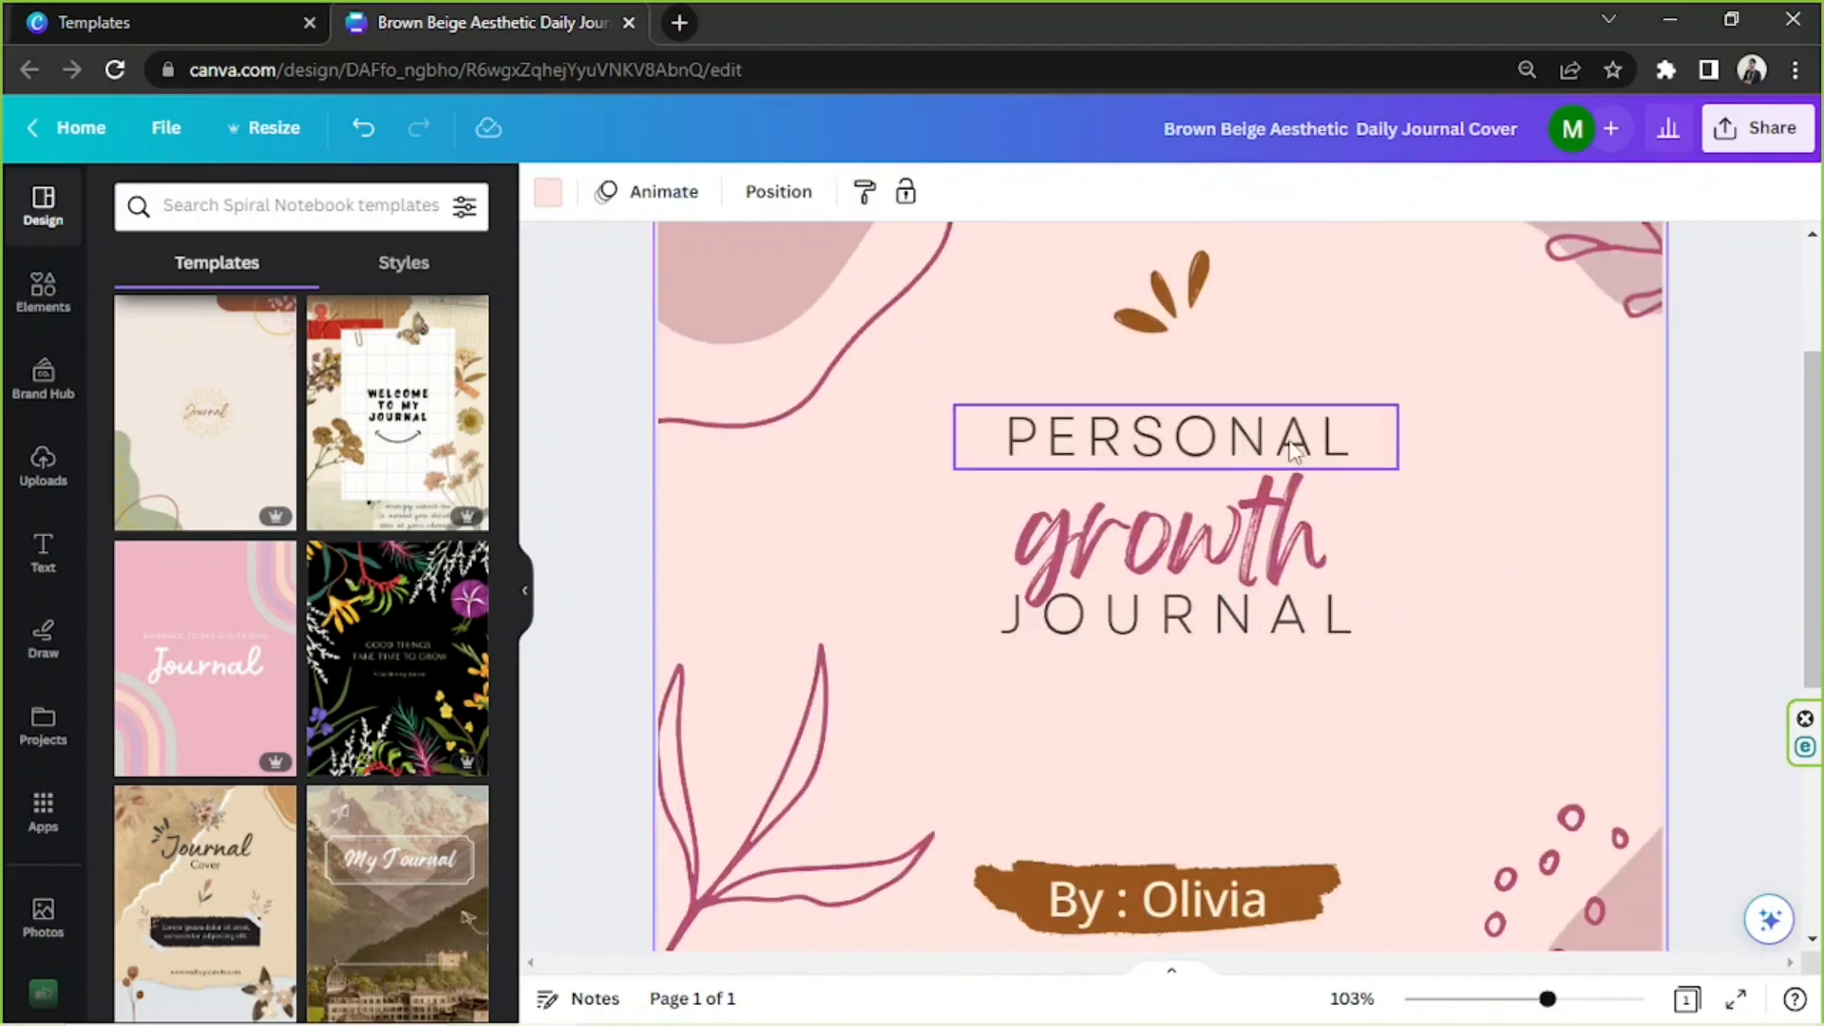
- Shrink PERSONAL to size 20.9 and position it close above growth, aligned toward the start of the title
left_click(1345, 449)
left_click_drag(1395, 467, 1263, 450)
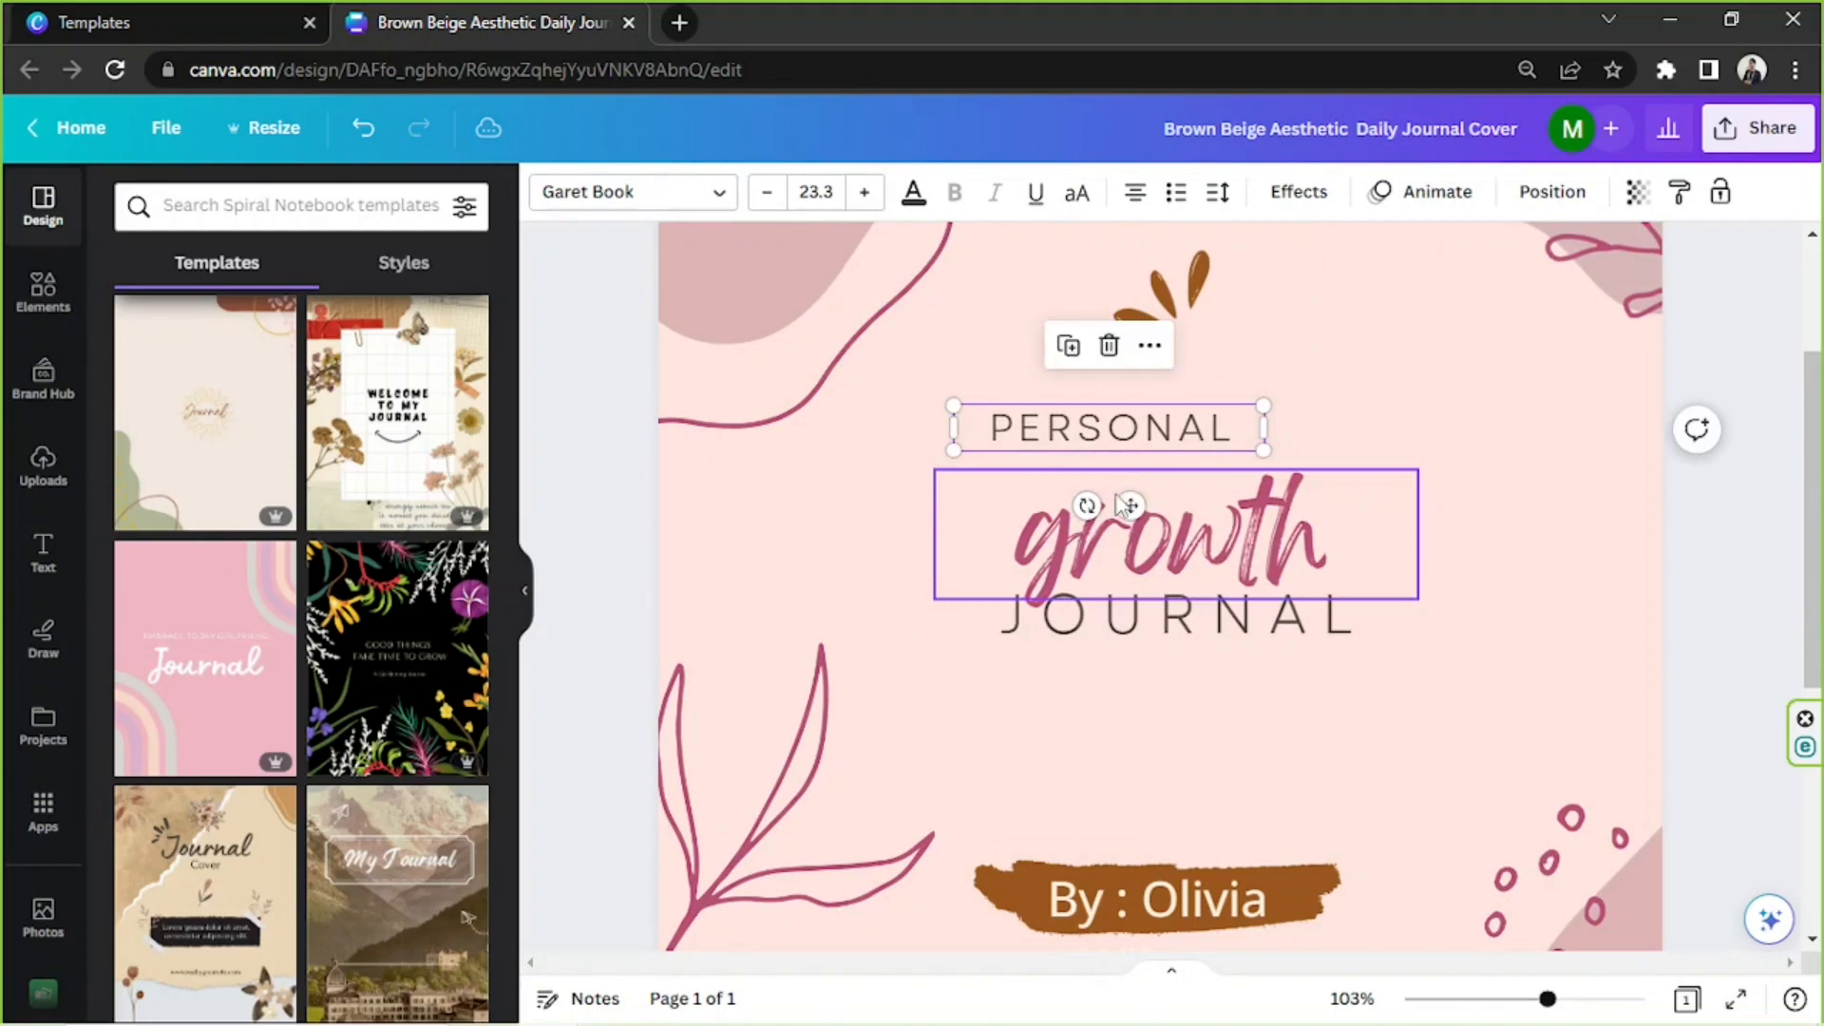
left_click_drag(1111, 429, 1132, 469)
left_click_drag(982, 448, 958, 435)
left_click(1452, 447)
scroll(1454, 448, "up", 1)
left_click(1160, 601)
left_click_drag(958, 576, 1019, 590)
left_click_drag(1120, 605, 1111, 615)
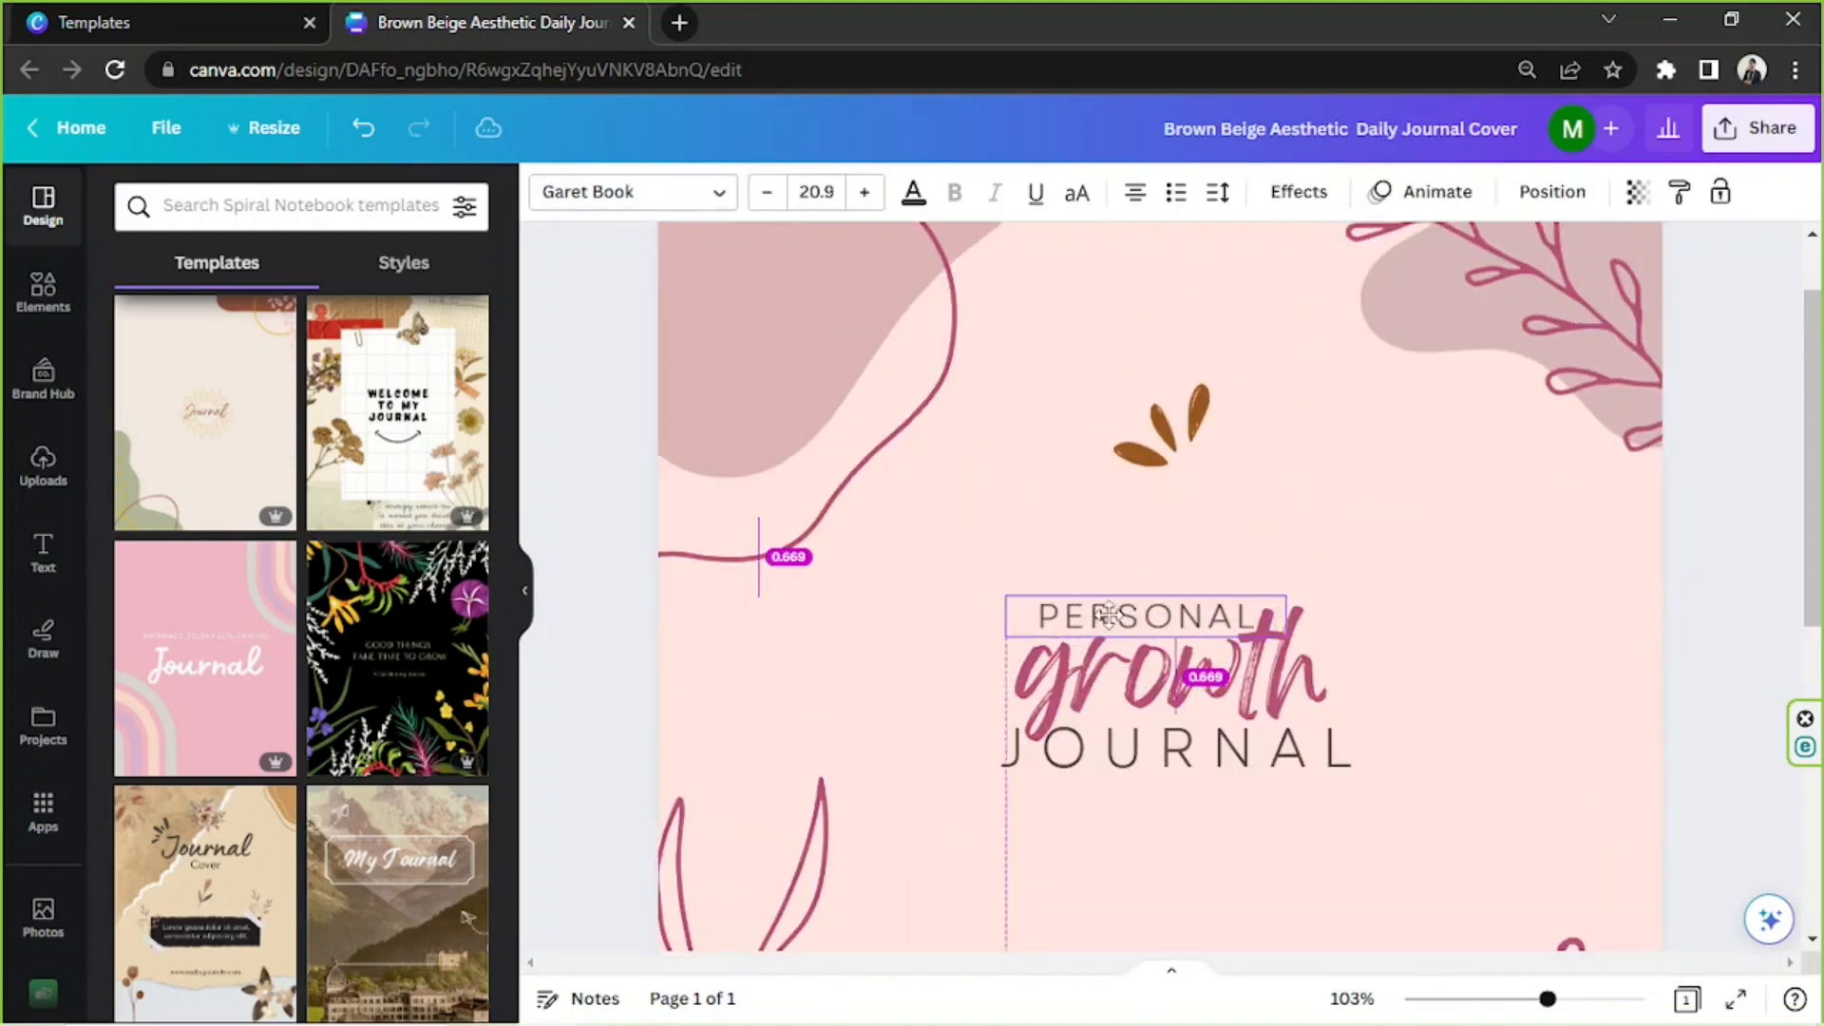
- Duplicate the script word growth, change the copy to my, and place it at a smaller size above PERSONAL
left_click(1466, 593)
left_click(1164, 646)
left_click(1130, 556)
left_click_drag(1184, 705, 1176, 539)
double_click(1176, 539)
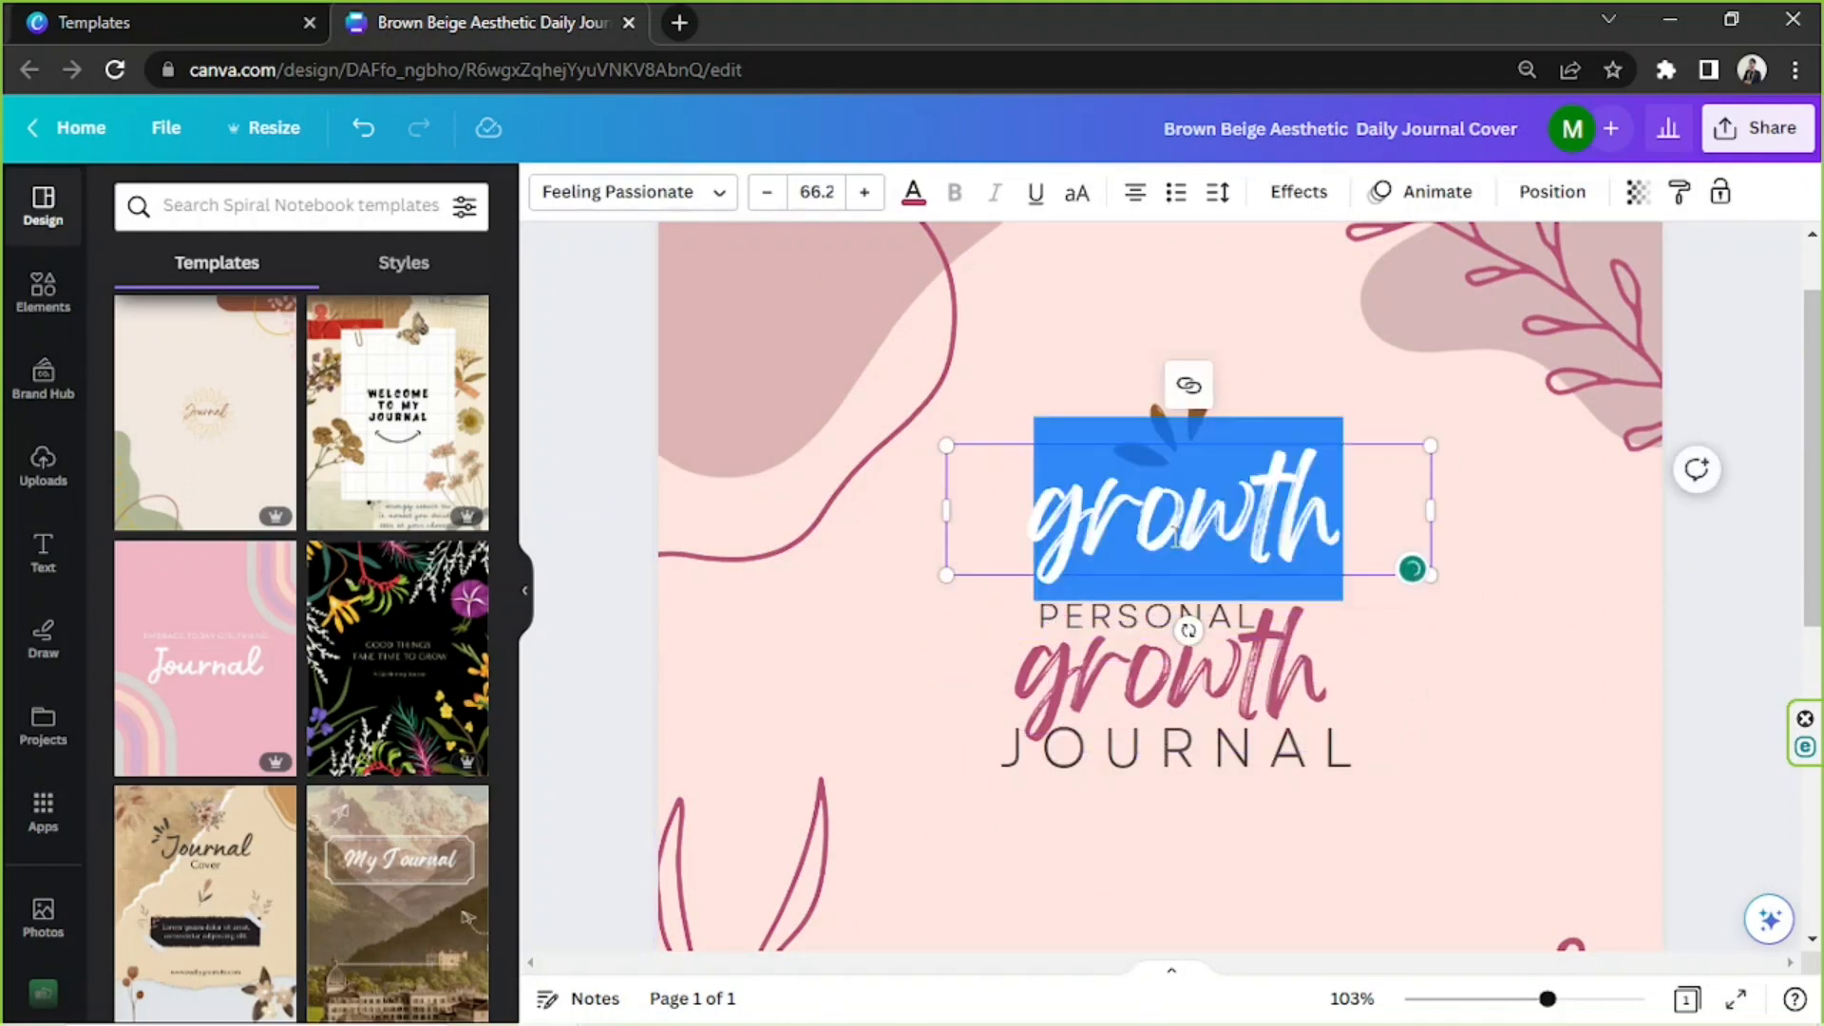
type("My")
left_click_drag(1431, 446, 1146, 628)
left_click_drag(1049, 577, 1176, 598)
- Shrink the leaf accent, place it beside the word my, and recolor it from brown to a muted pink
left_click_drag(1161, 423, 1085, 551)
left_click_drag(1107, 488, 1111, 518)
left_click(548, 192)
left_click(463, 338)
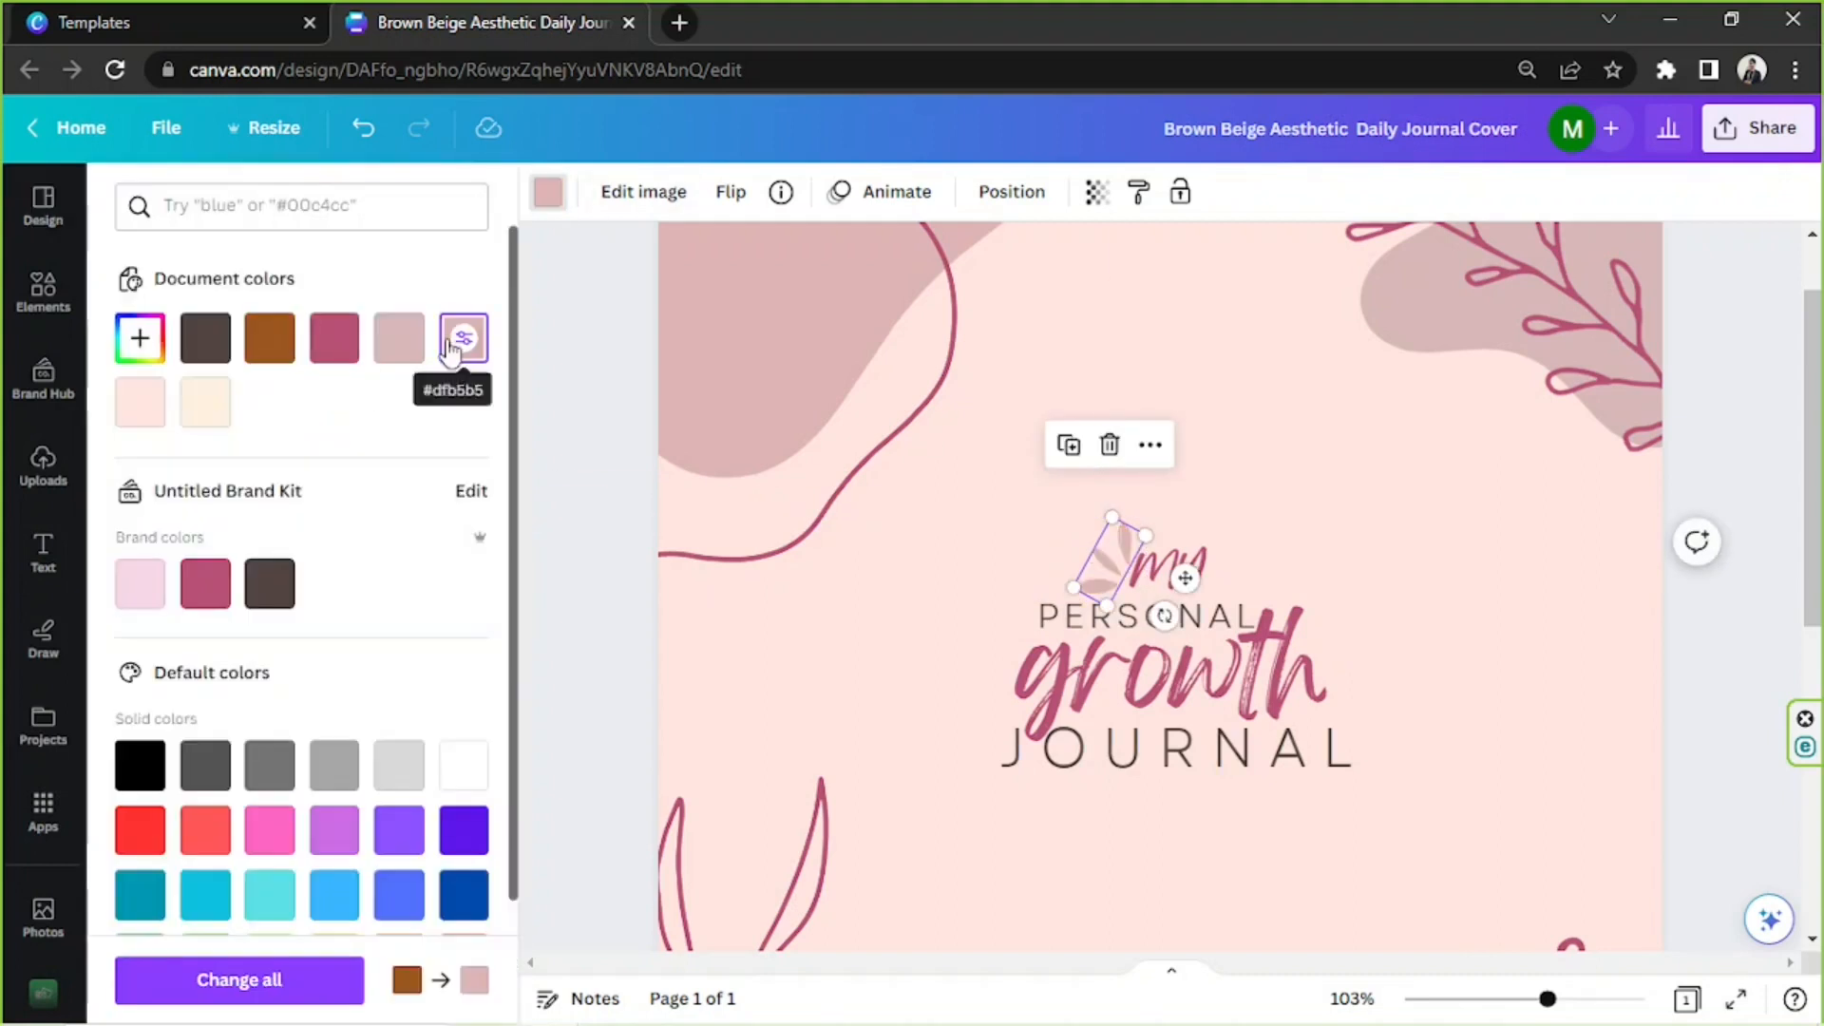
left_click(164, 354)
left_click(237, 411)
left_click(1070, 446)
left_click_drag(1126, 578, 1271, 546)
key("Delete")
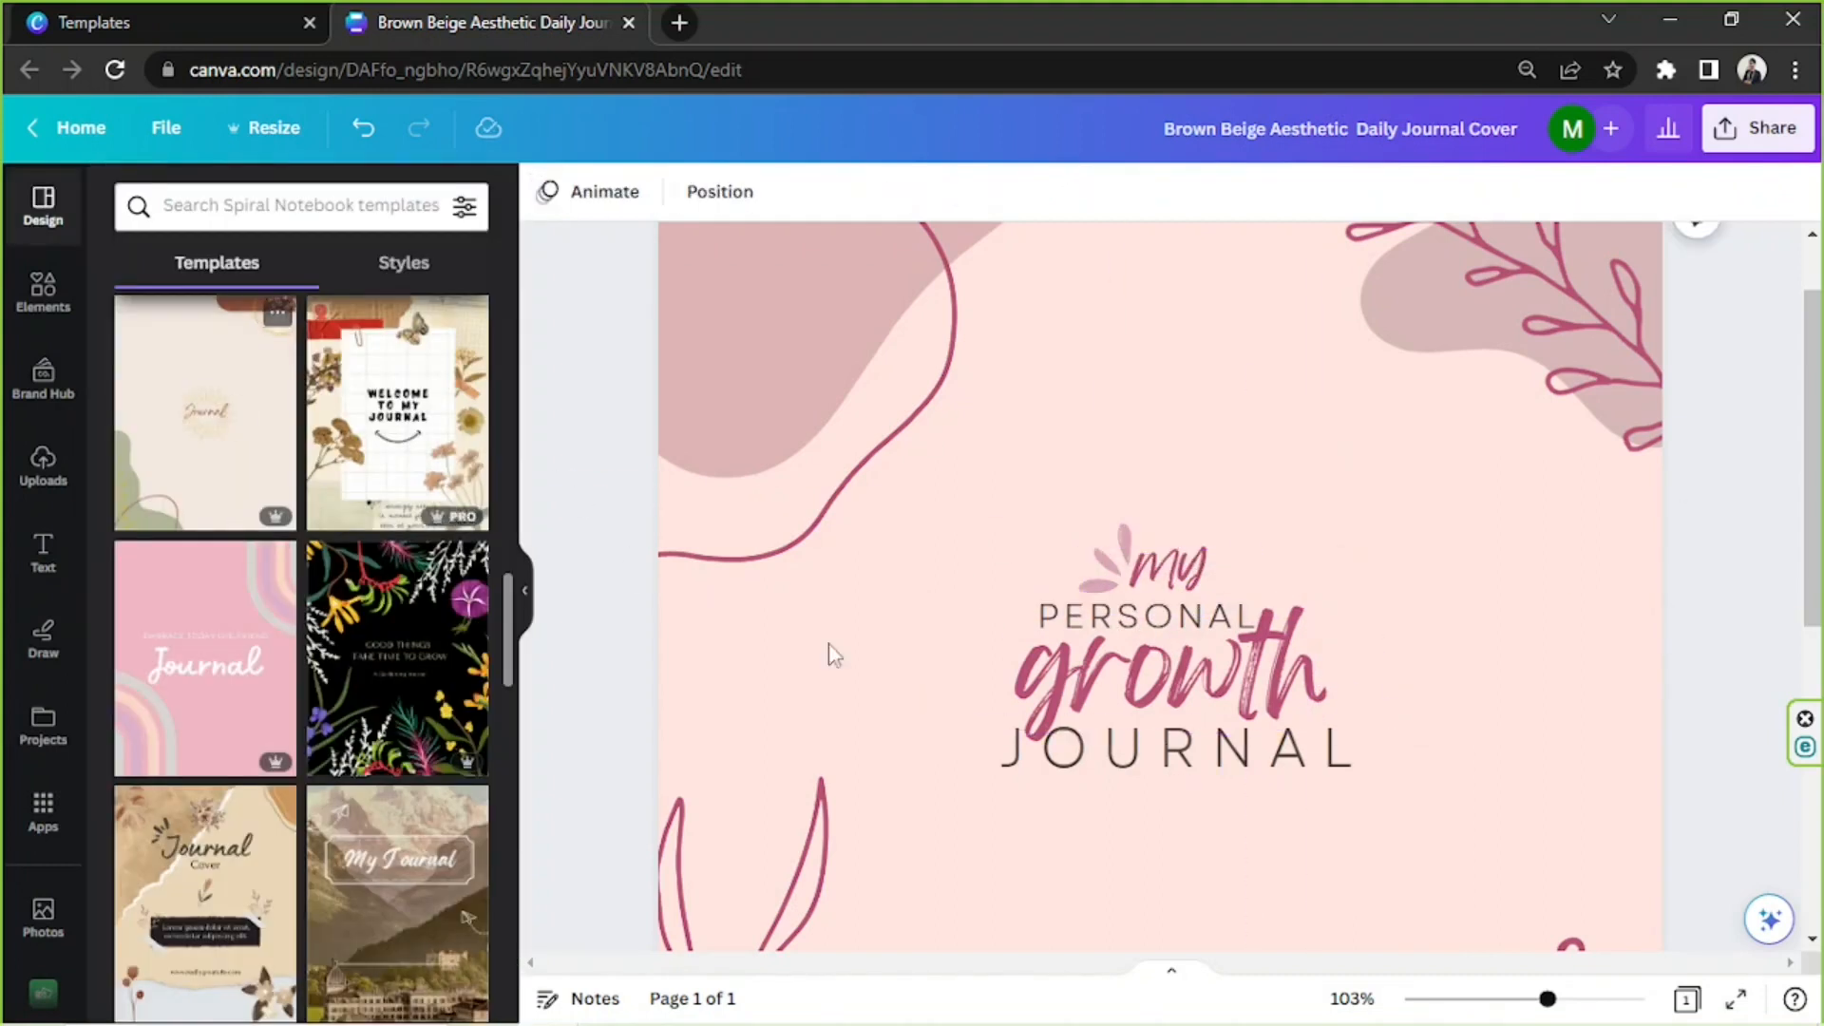
left_click_drag(975, 534, 1264, 772)
left_click(1226, 428)
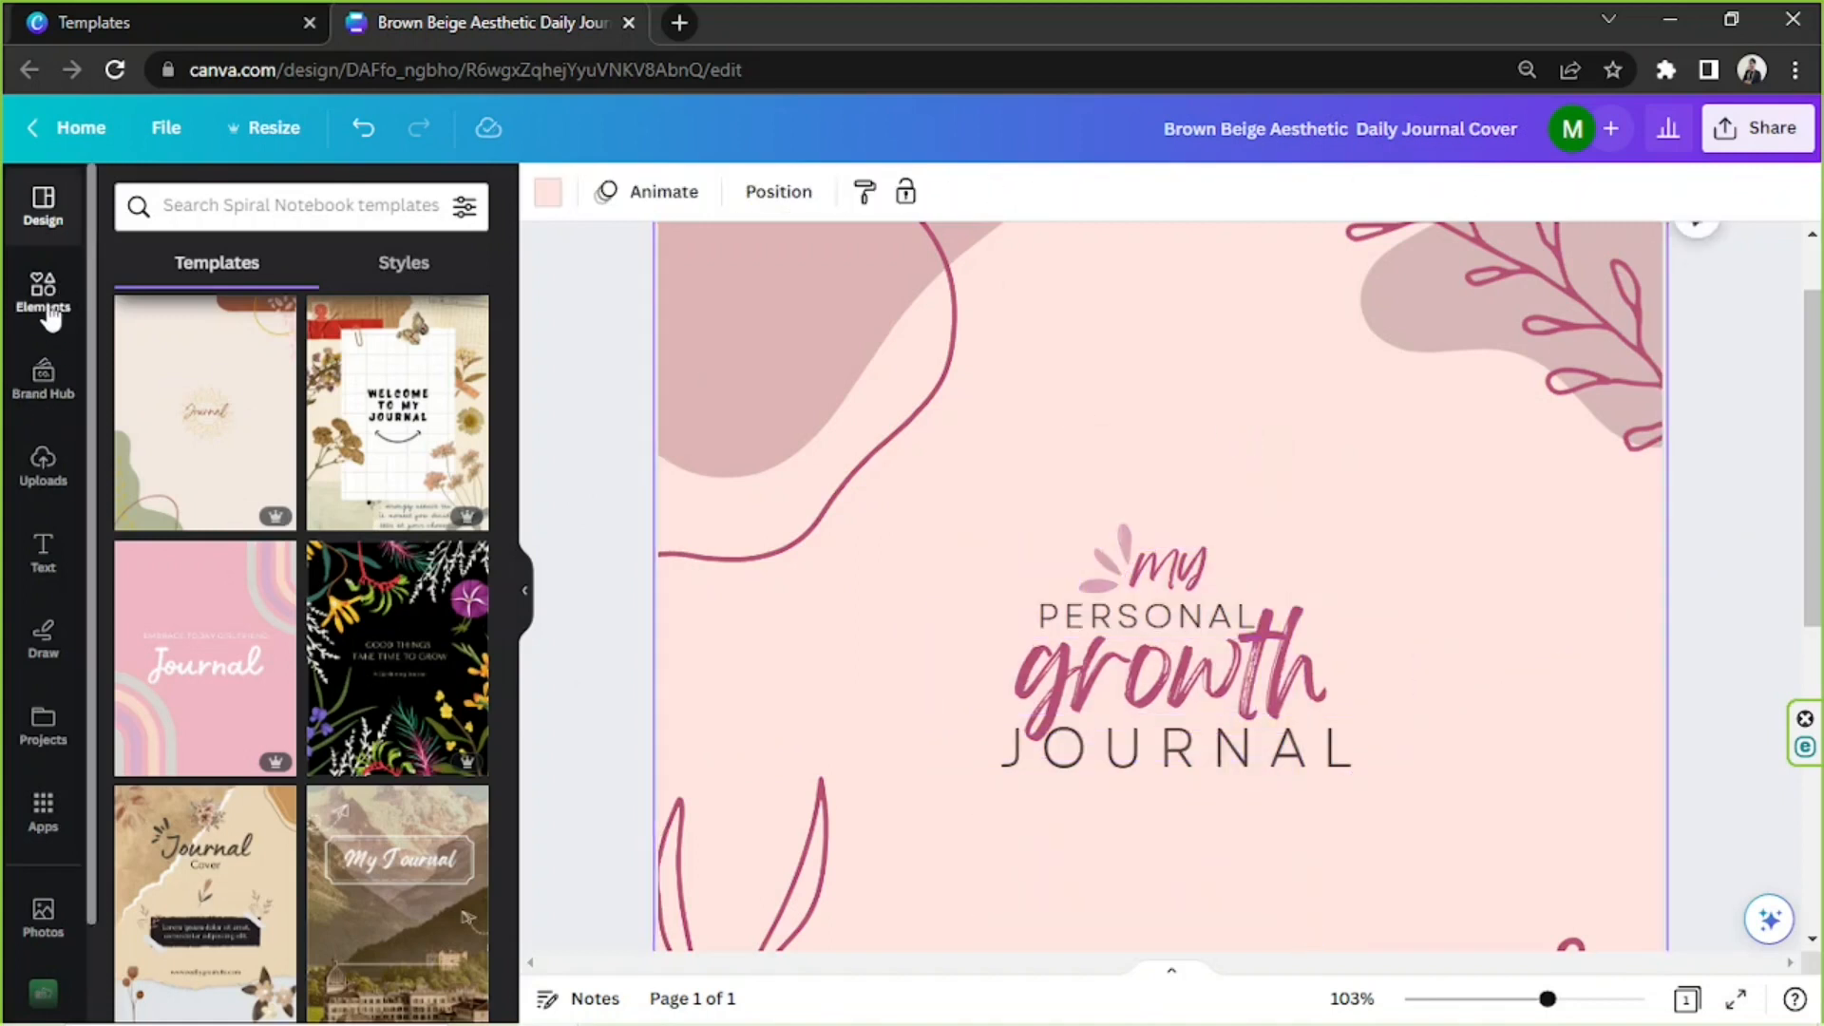
- Search the elements library for HEART and show the graphics results
left_click(47, 313)
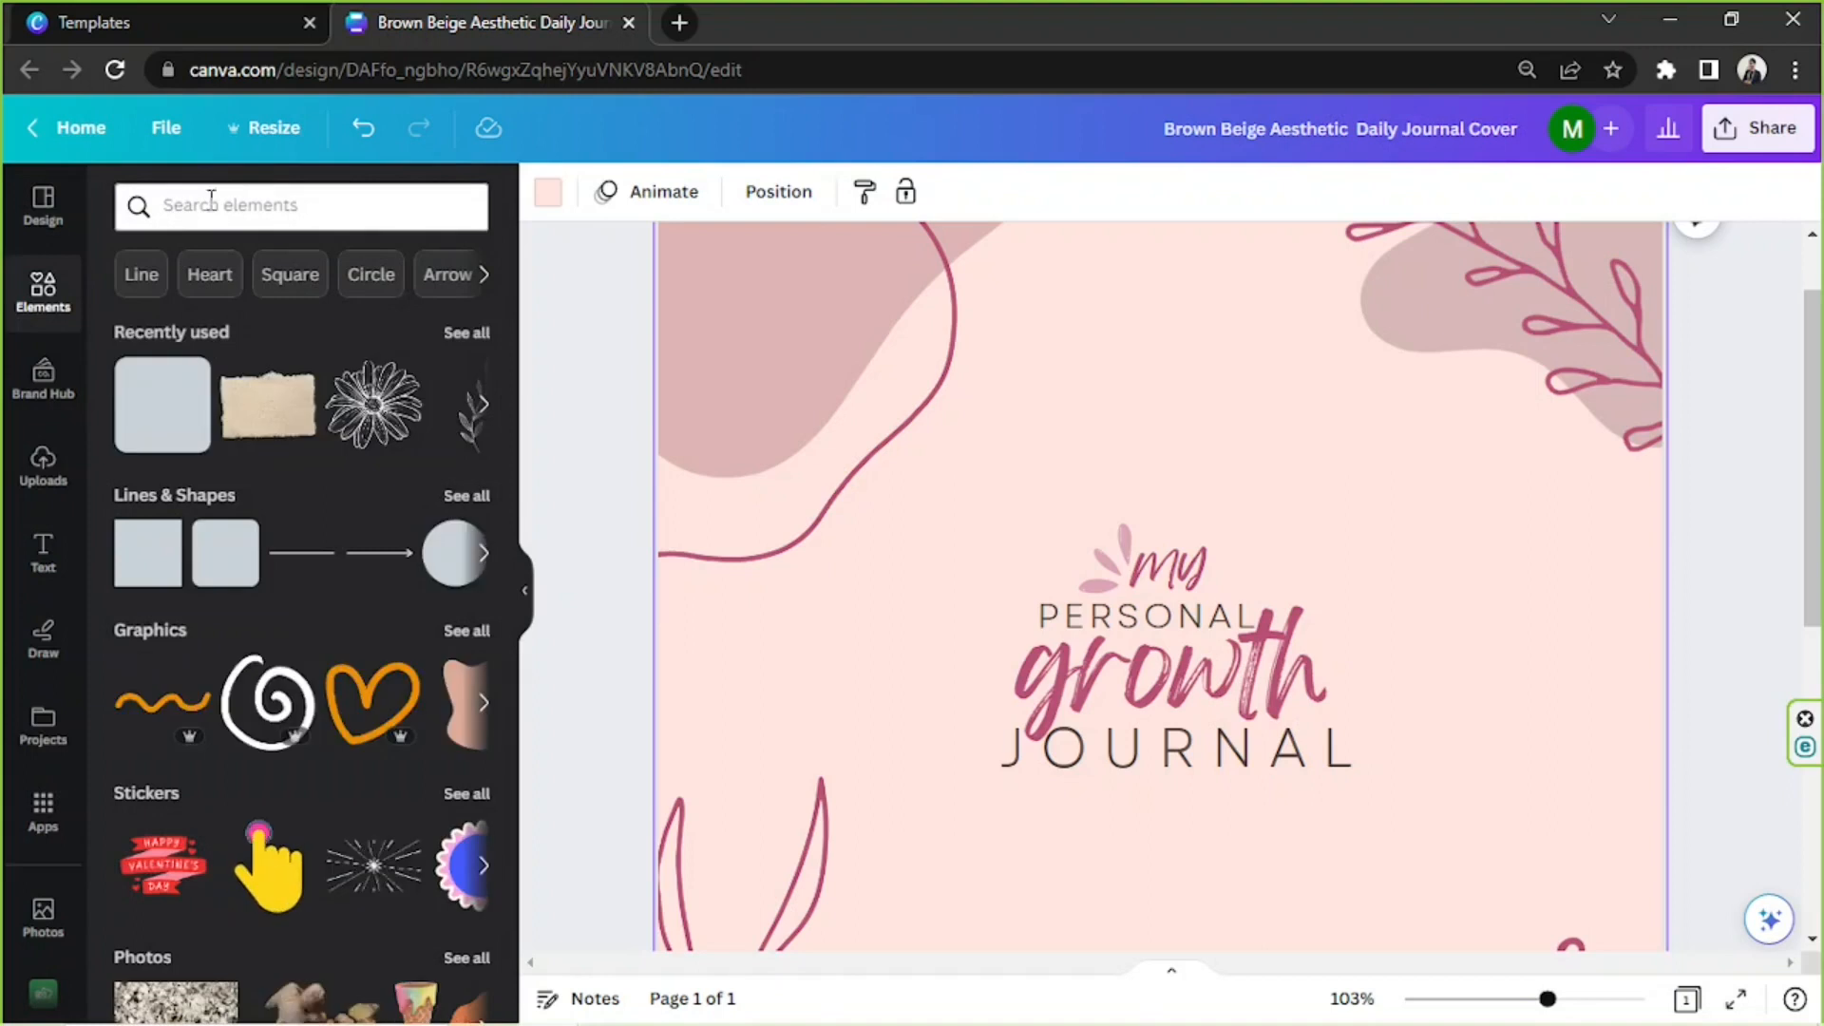
left_click(296, 206)
type("HEART")
key("Return")
left_click(228, 275)
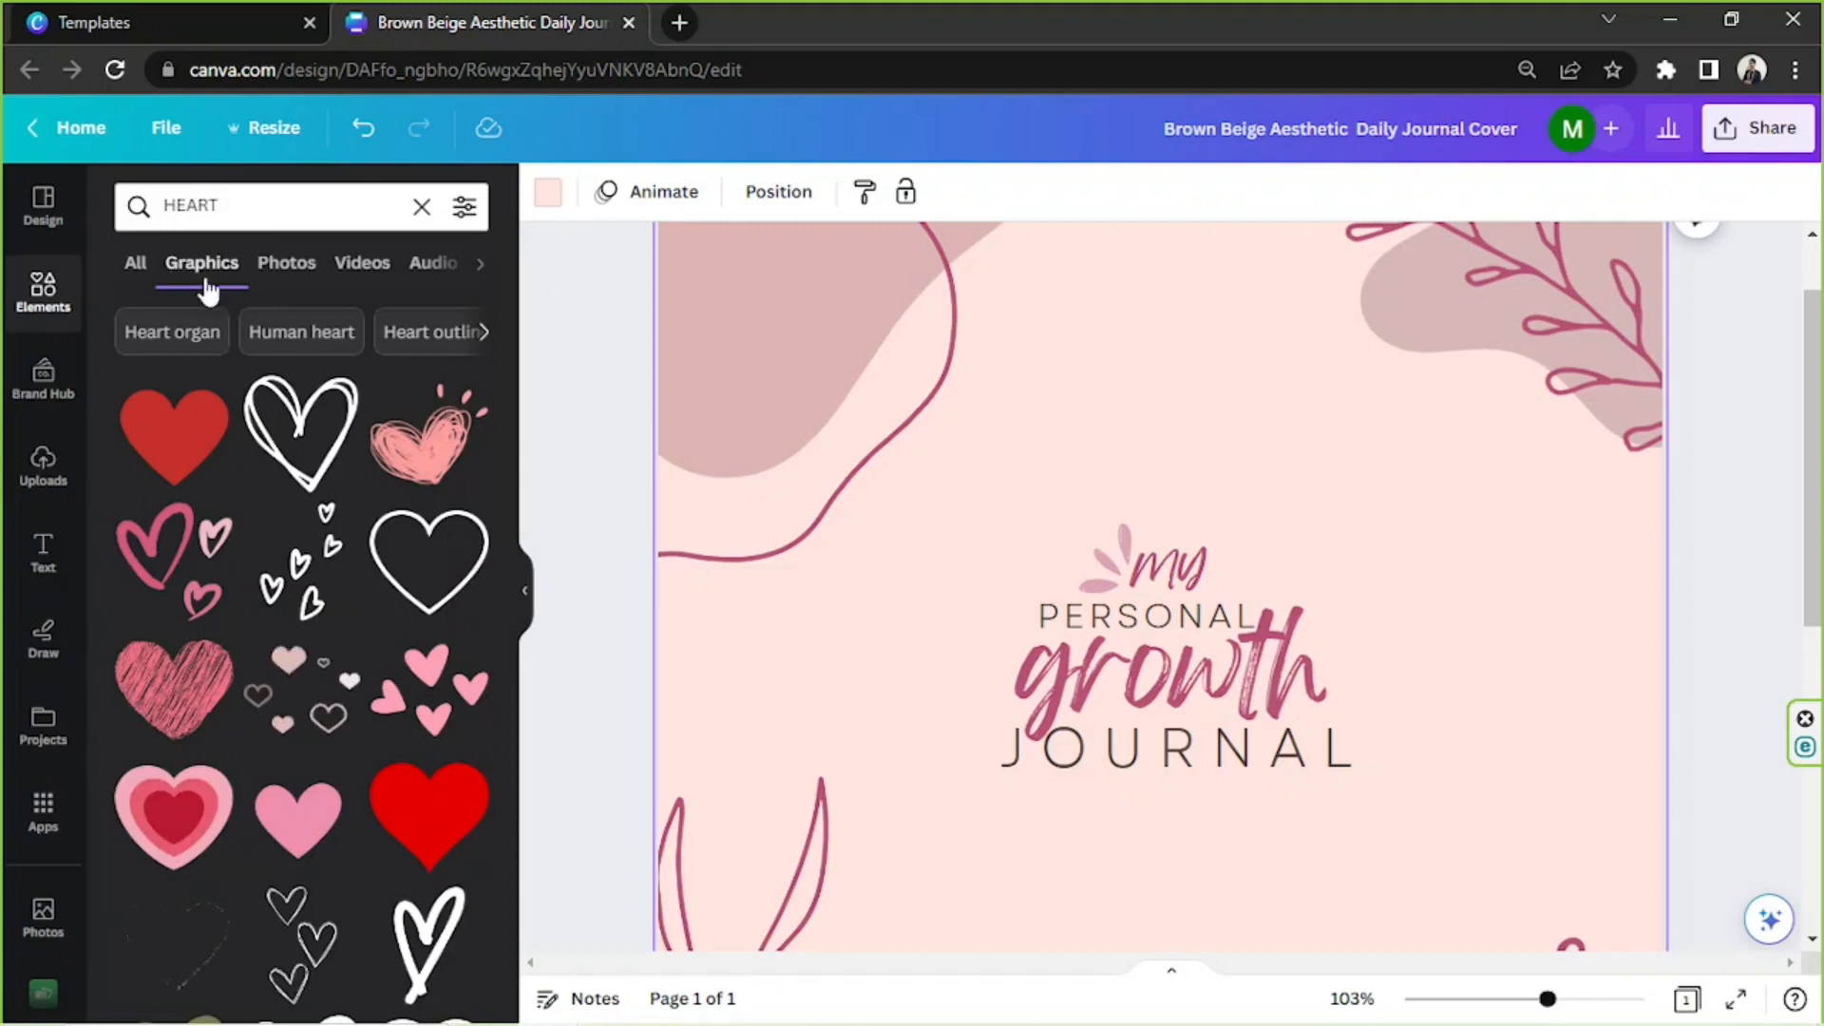
- Try the photo of three painted hearts in beige and gold on the cover and remove it
left_click(285, 271)
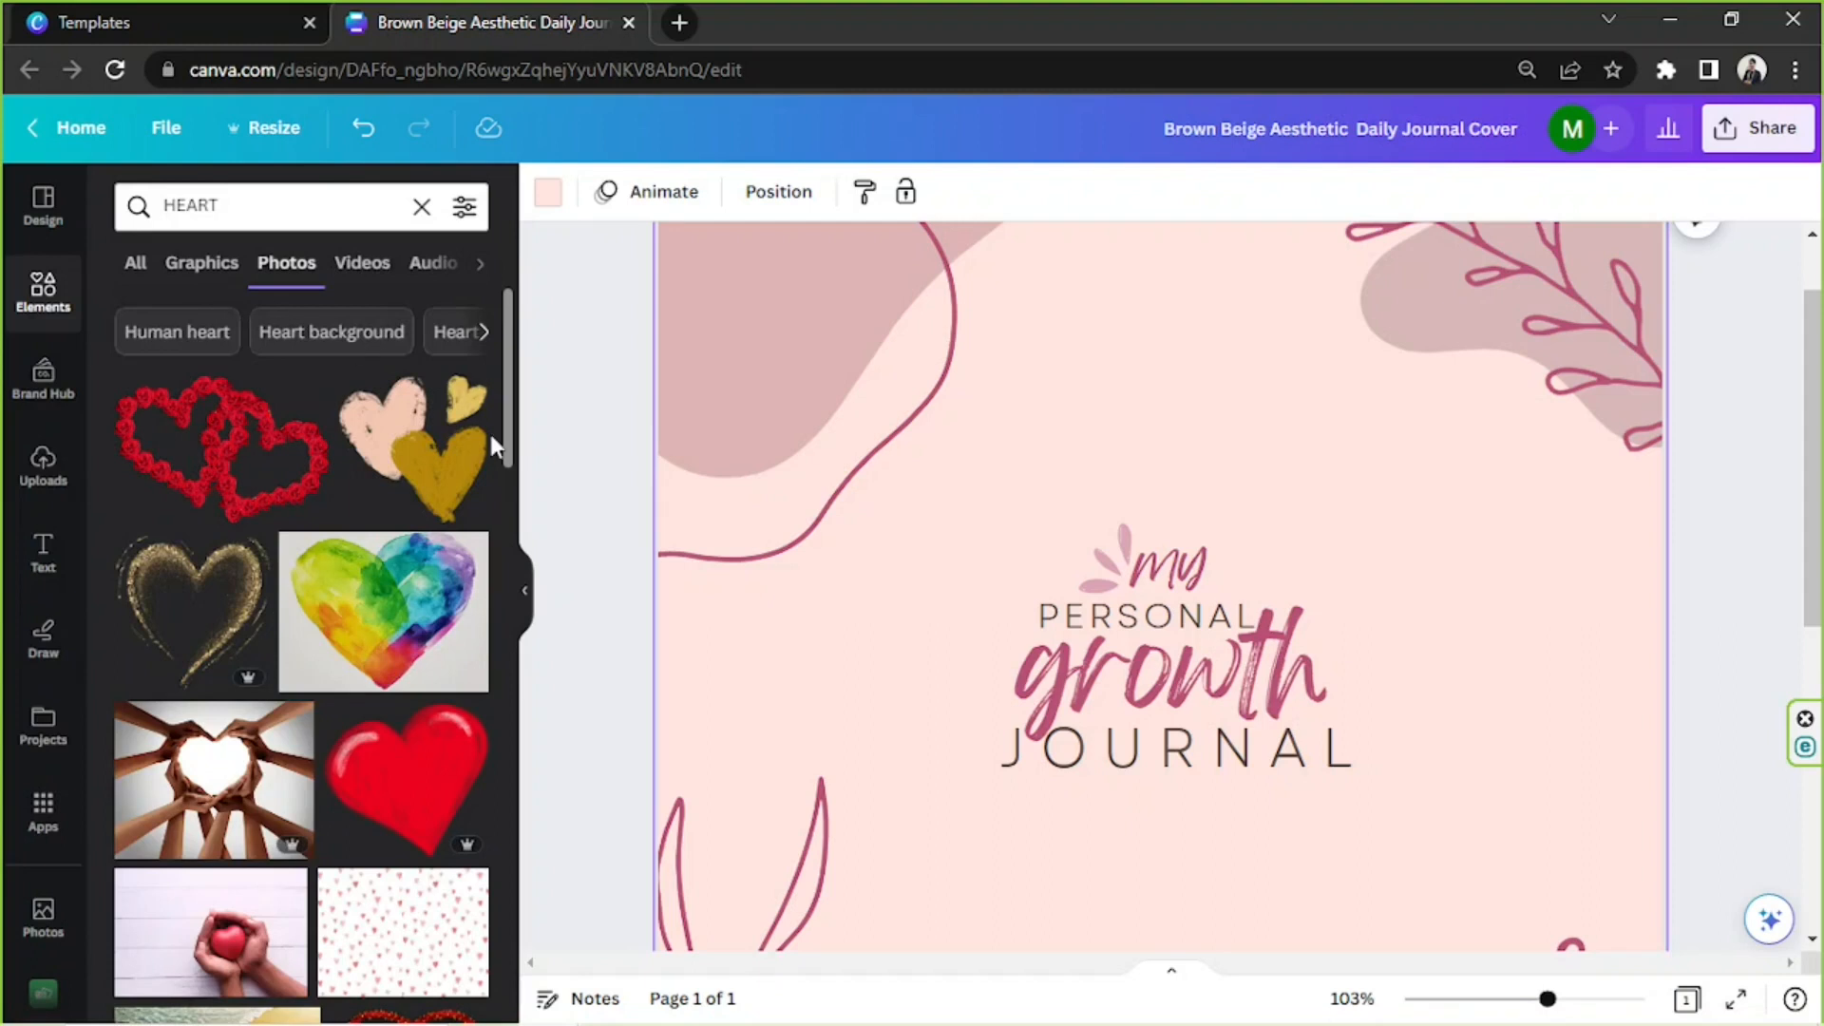
left_click(419, 480)
scroll(1513, 500, "down", 5)
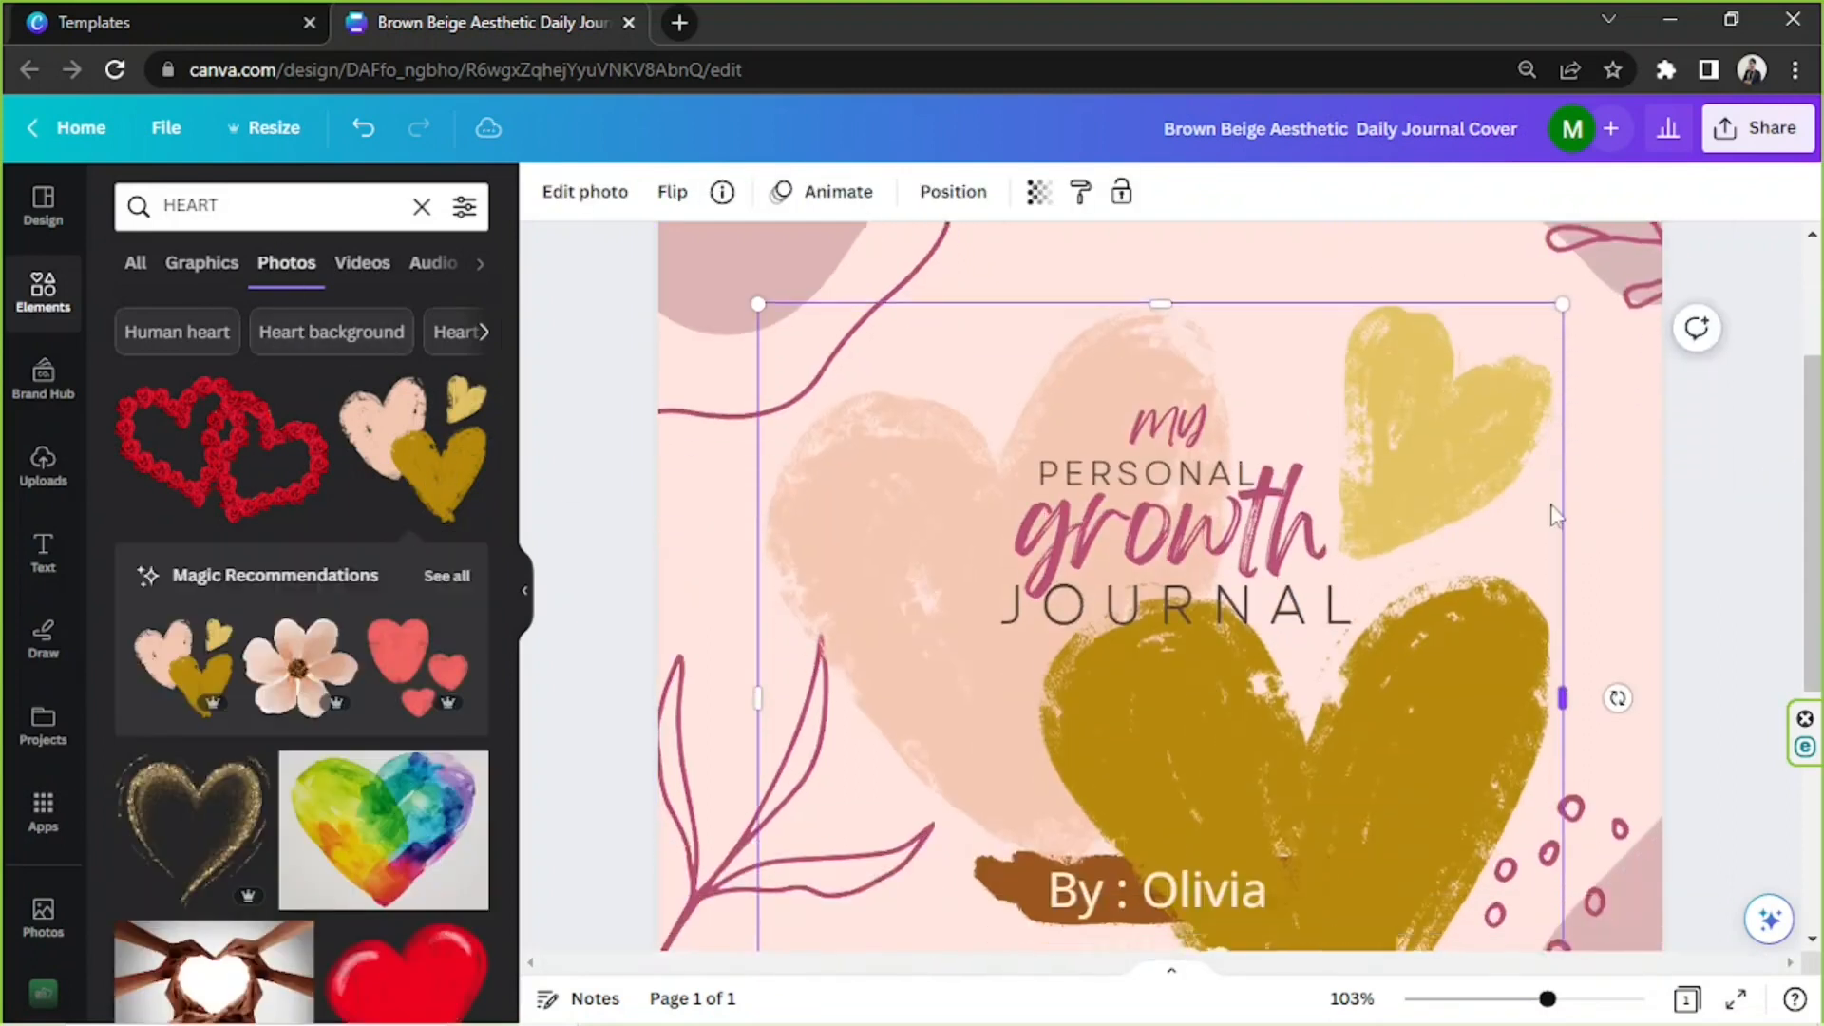
scroll(1514, 506, "down", 3)
scroll(1501, 504, "up", 4)
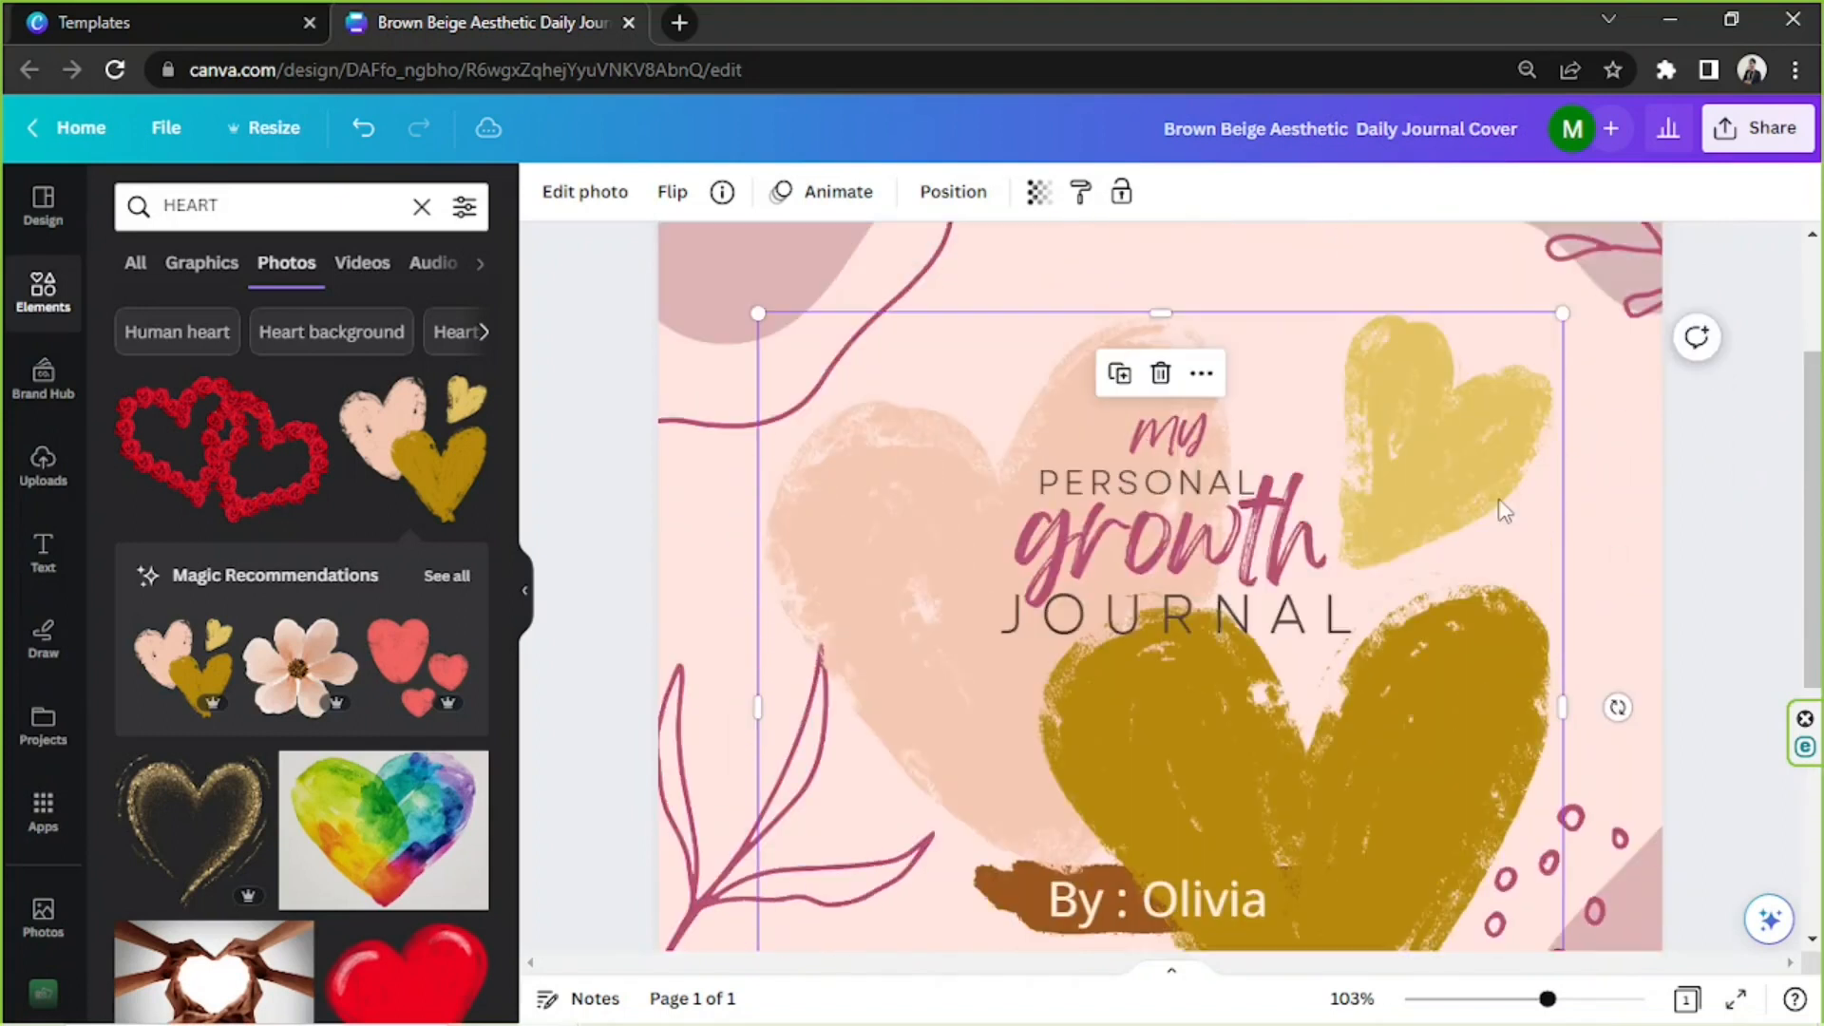
left_click(1161, 373)
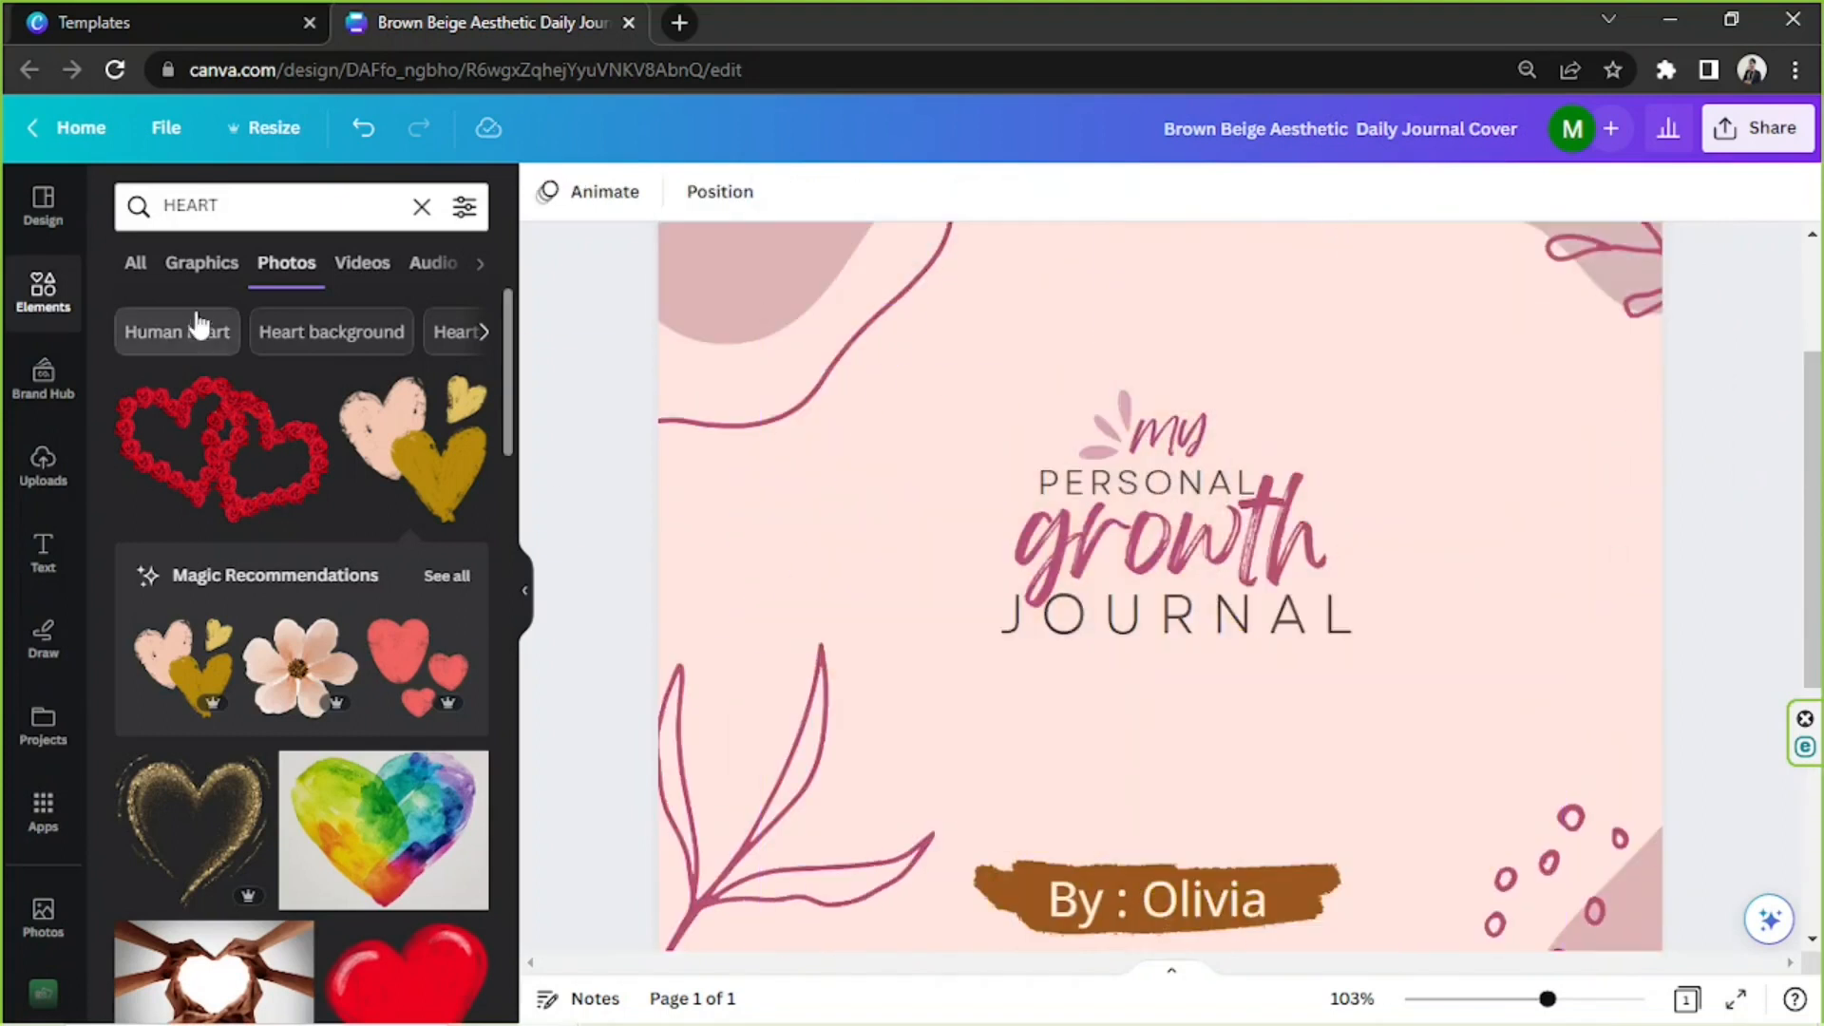
- Try the hand-drawn outline heart graphic on the cover and remove it
left_click(220, 266)
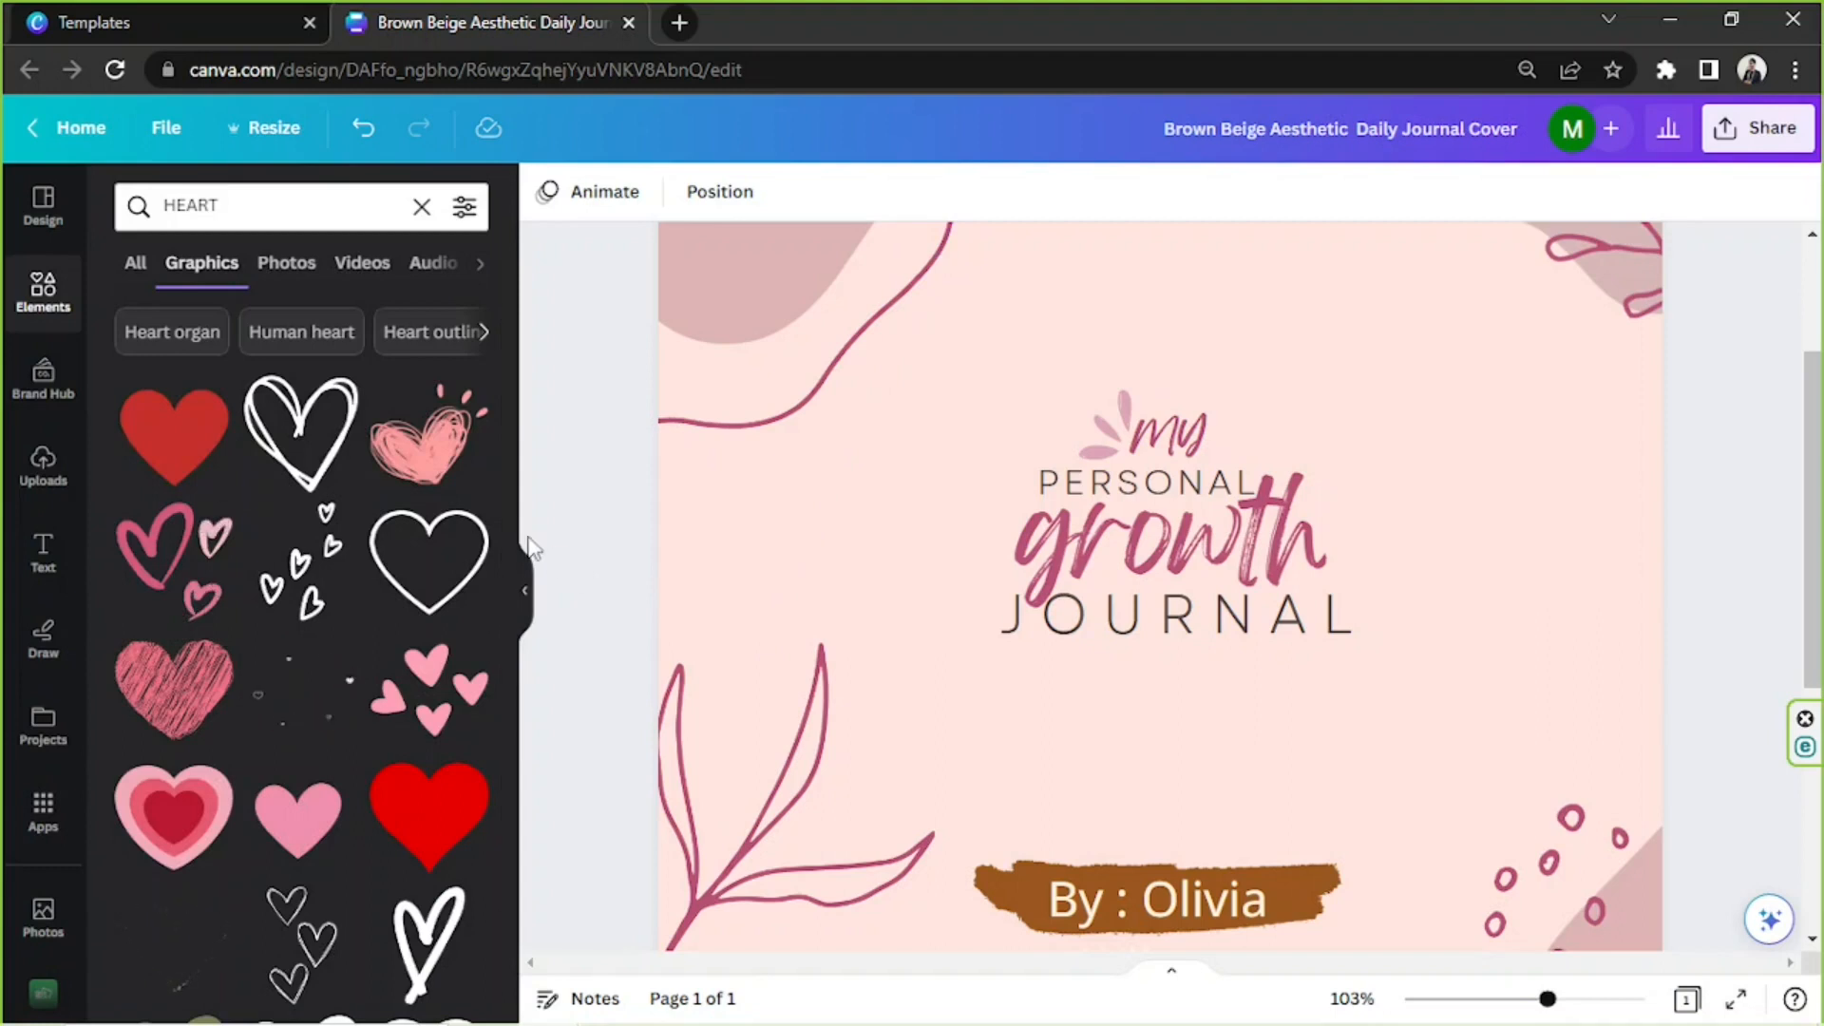
left_click(303, 444)
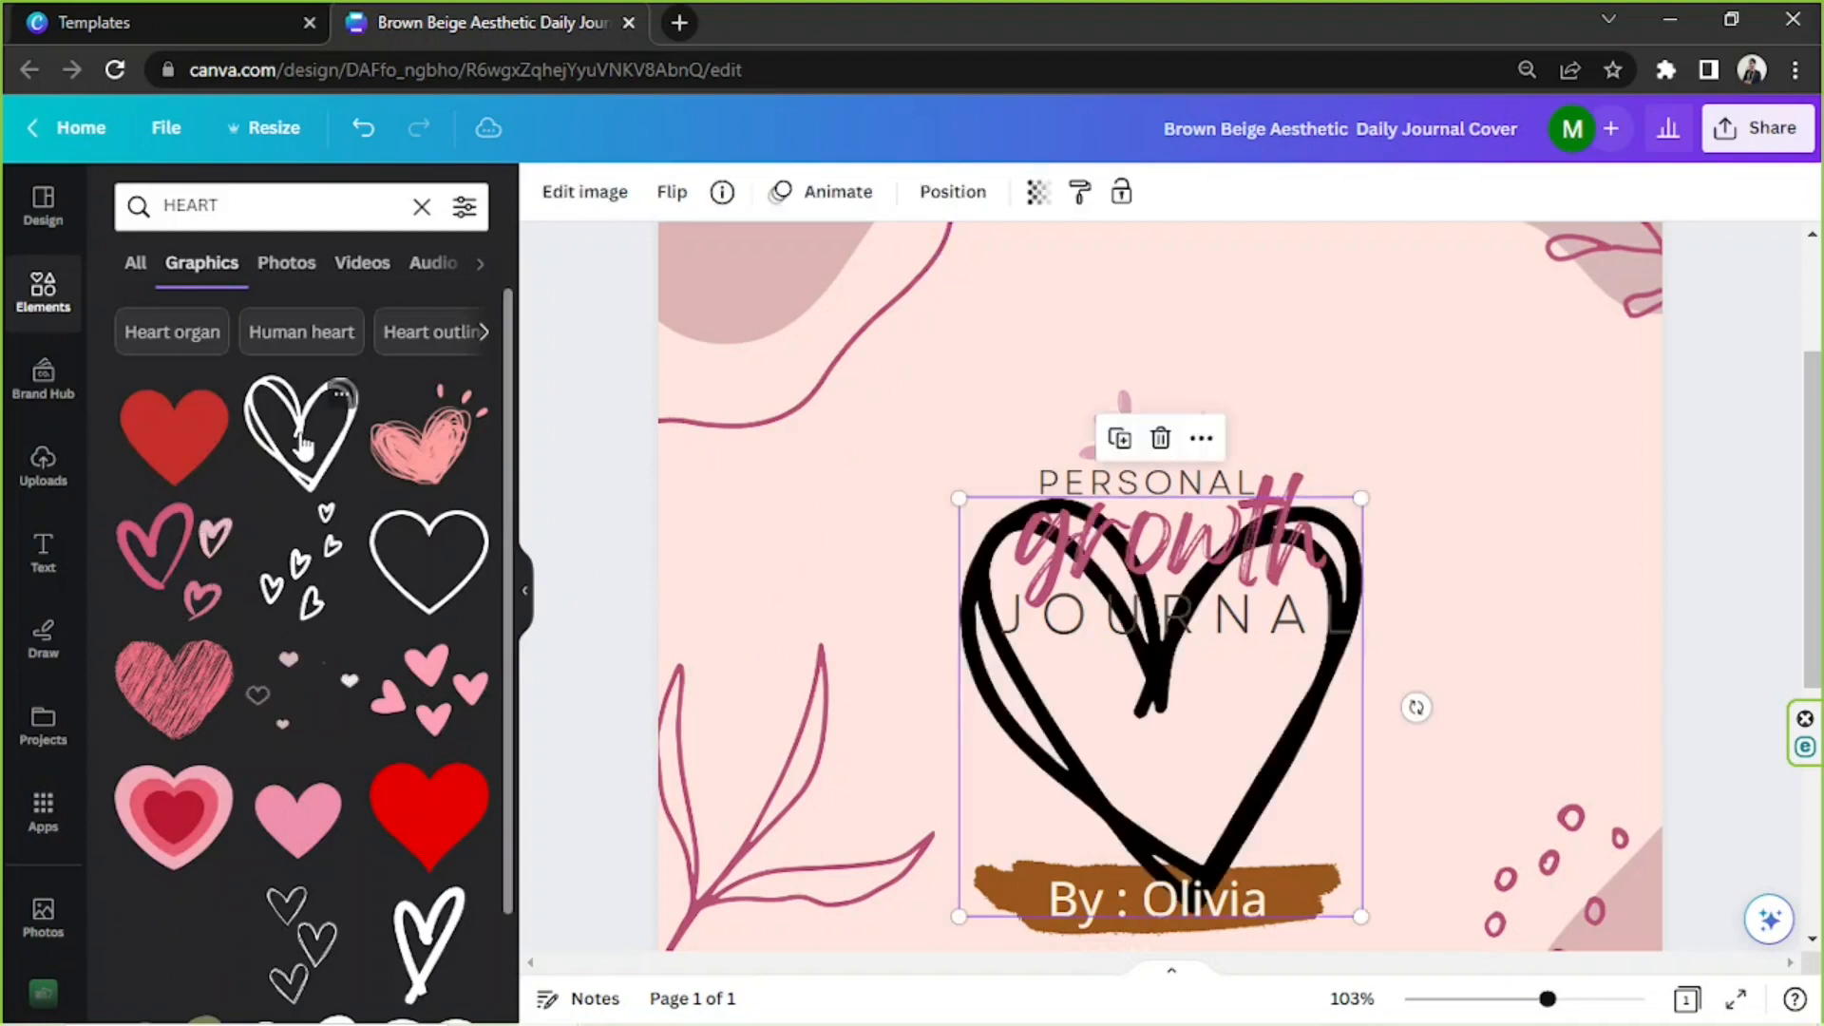
scroll(216, 604, "down", 4)
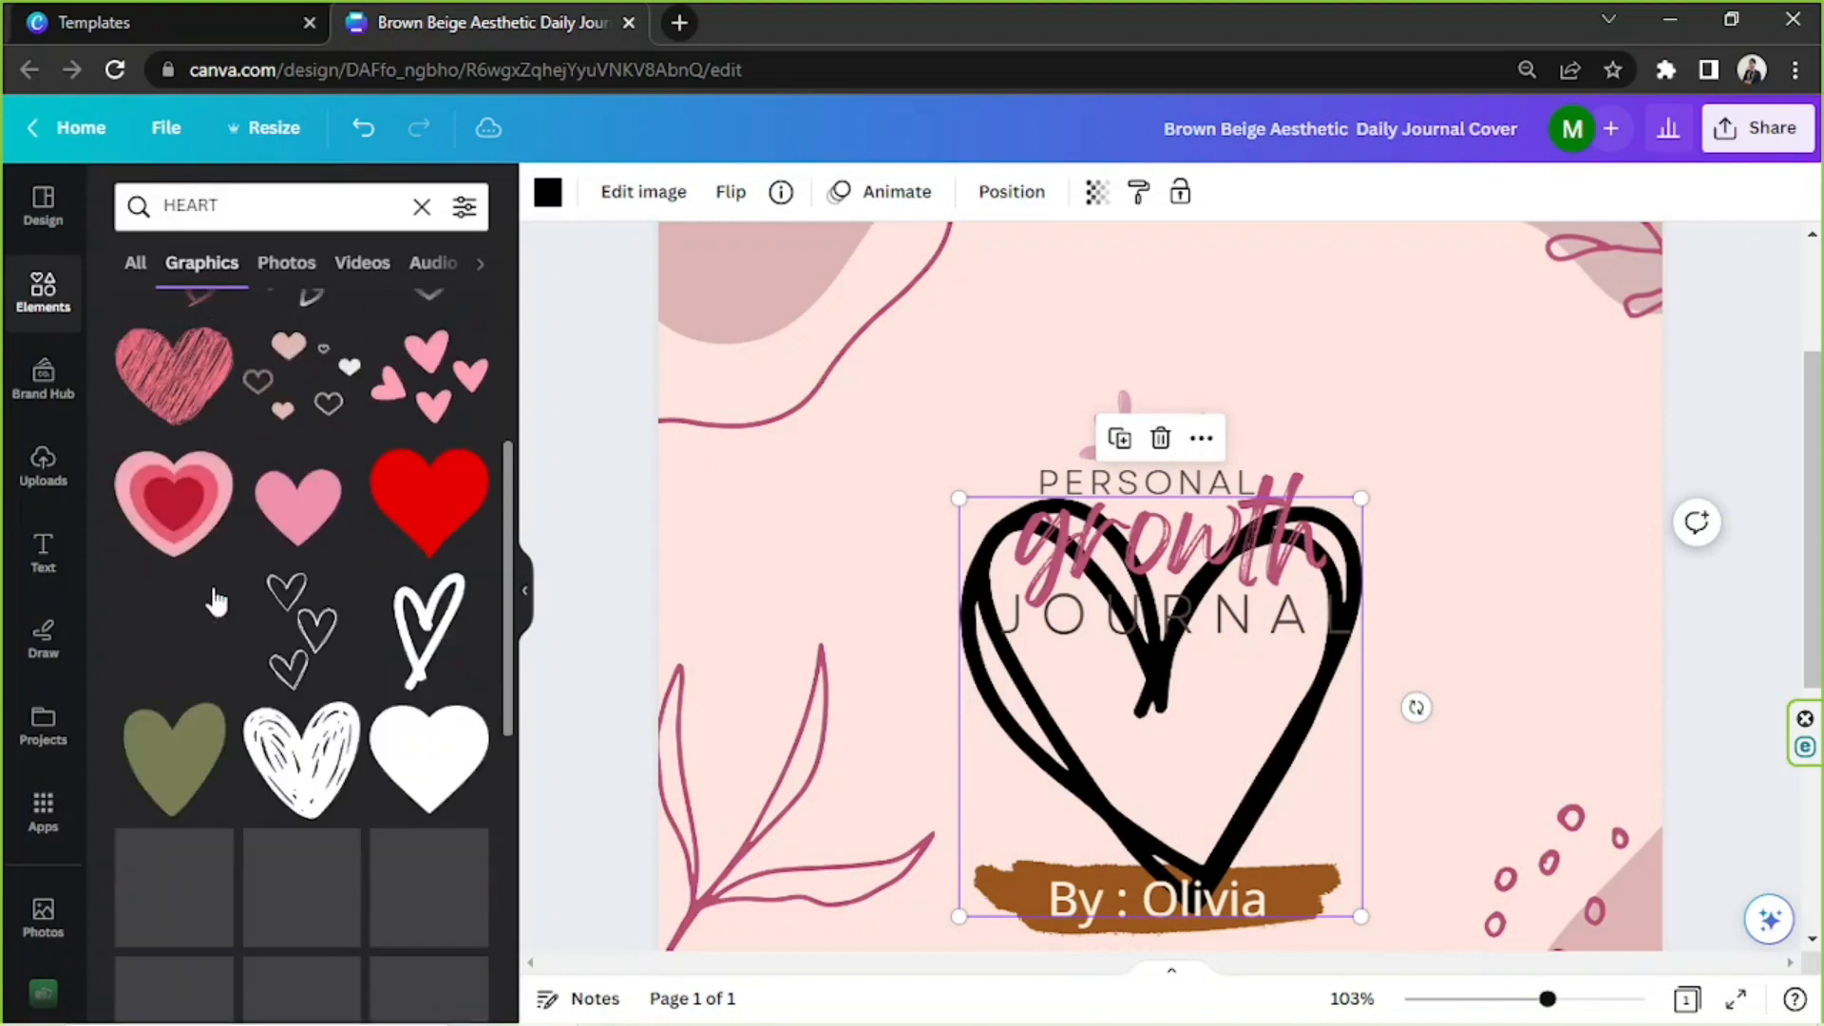
key("Delete")
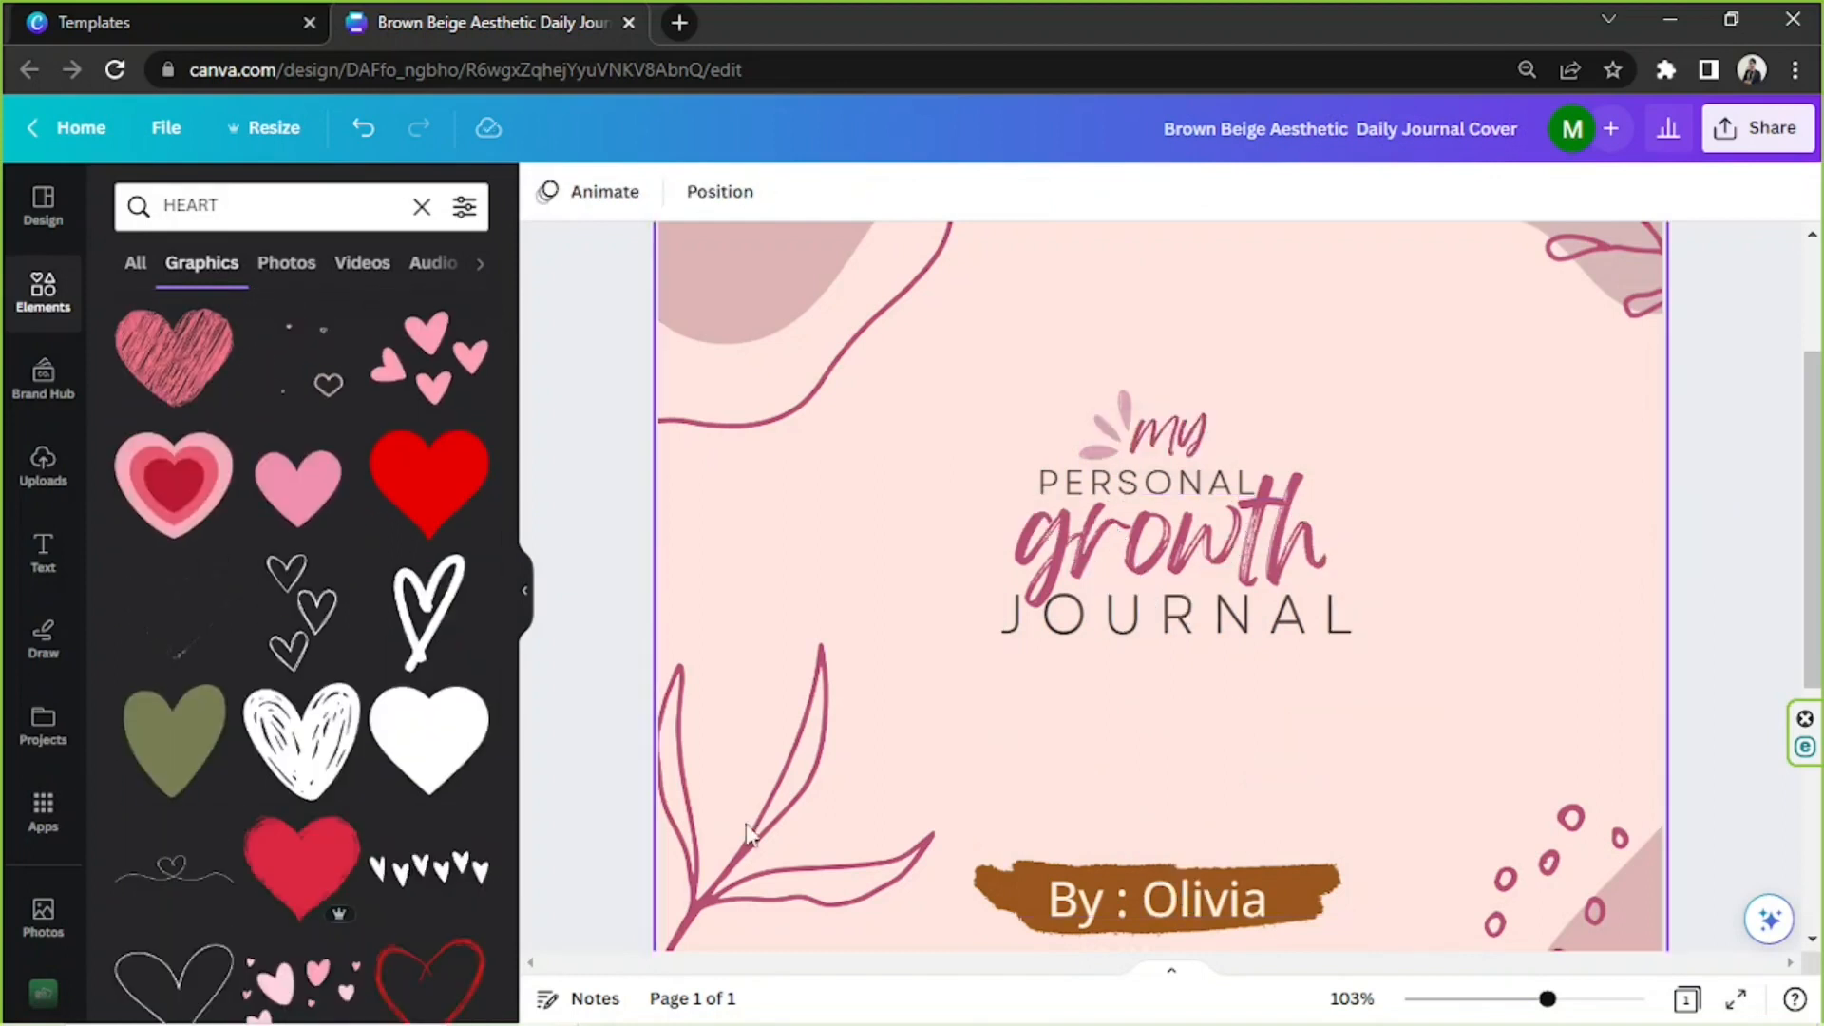
- Add the scribble-filled heart graphic, shrink it strongly, tilt it, and place it beside the word my
left_click(303, 737)
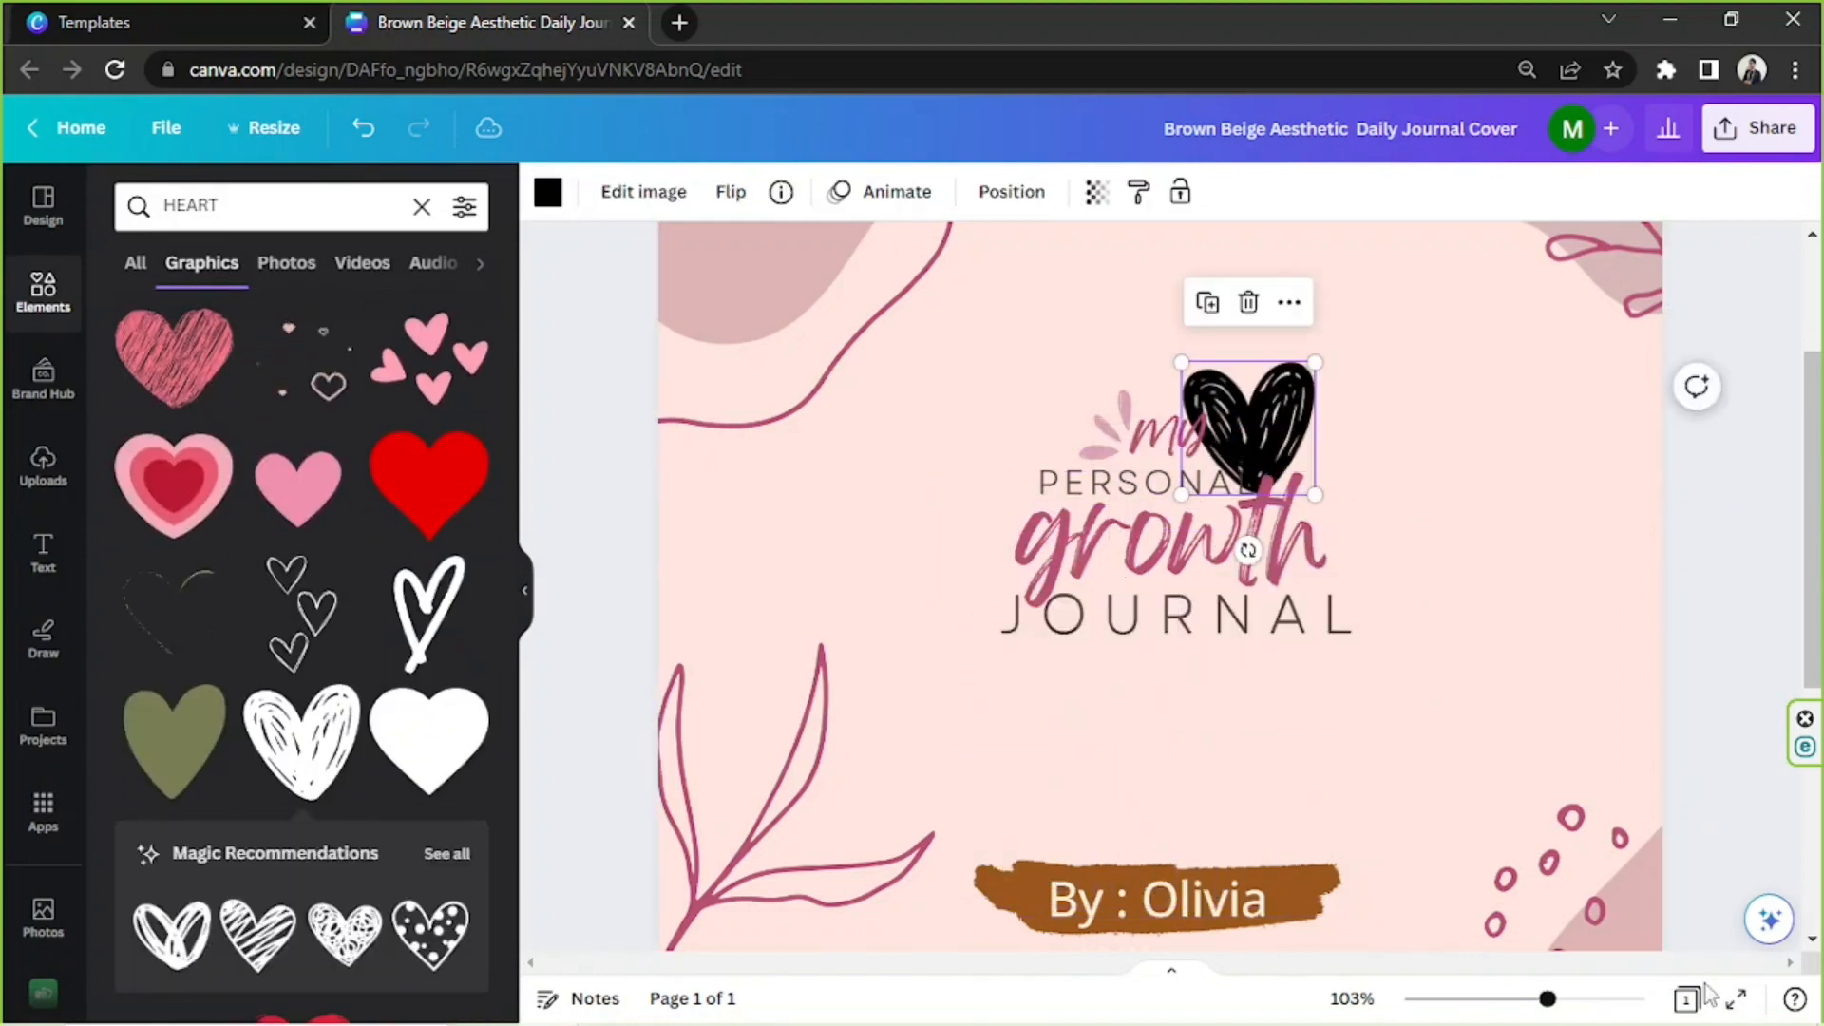
scroll(1528, 630, "up", 5)
scroll(1528, 631, "down", 3)
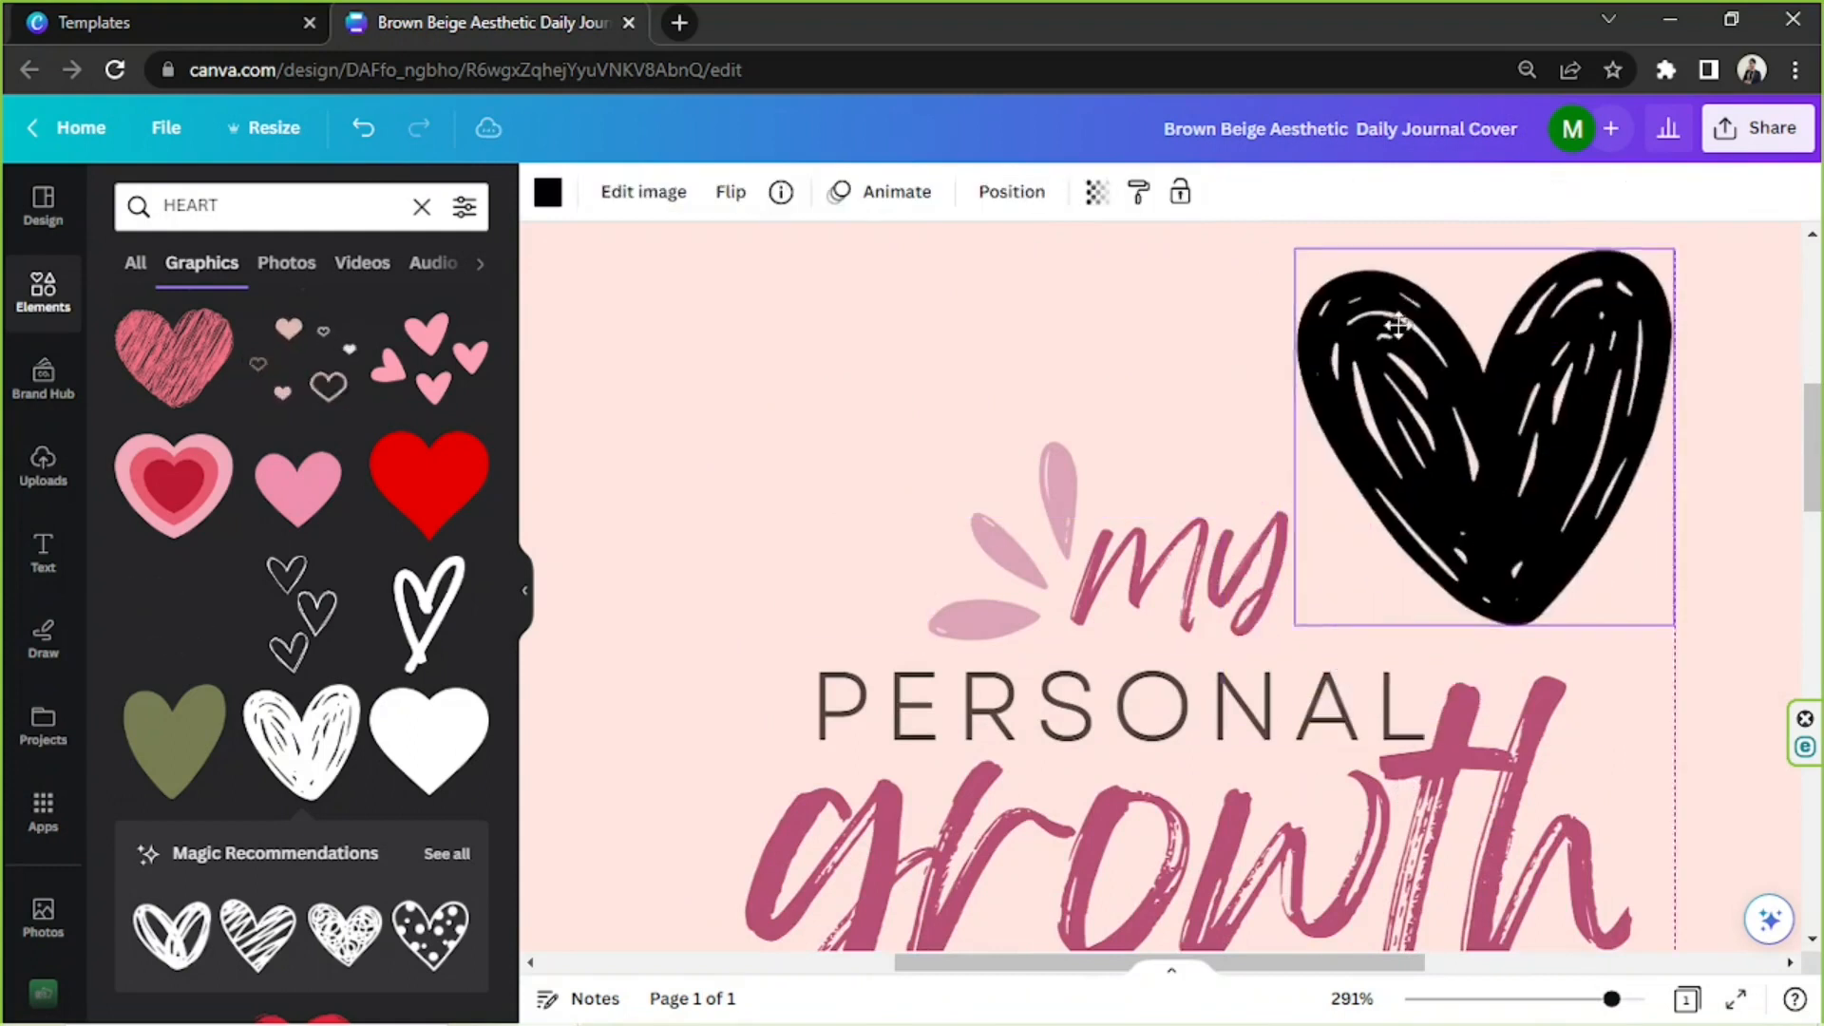
left_click_drag(1667, 254, 1425, 496)
left_click_drag(1362, 680, 1277, 681)
left_click_drag(1374, 549, 1353, 495)
left_click_drag(1316, 498, 1337, 498)
- Recolor the small heart from black to muted pink and adjust its position close beside my
left_click(548, 193)
left_click(190, 391)
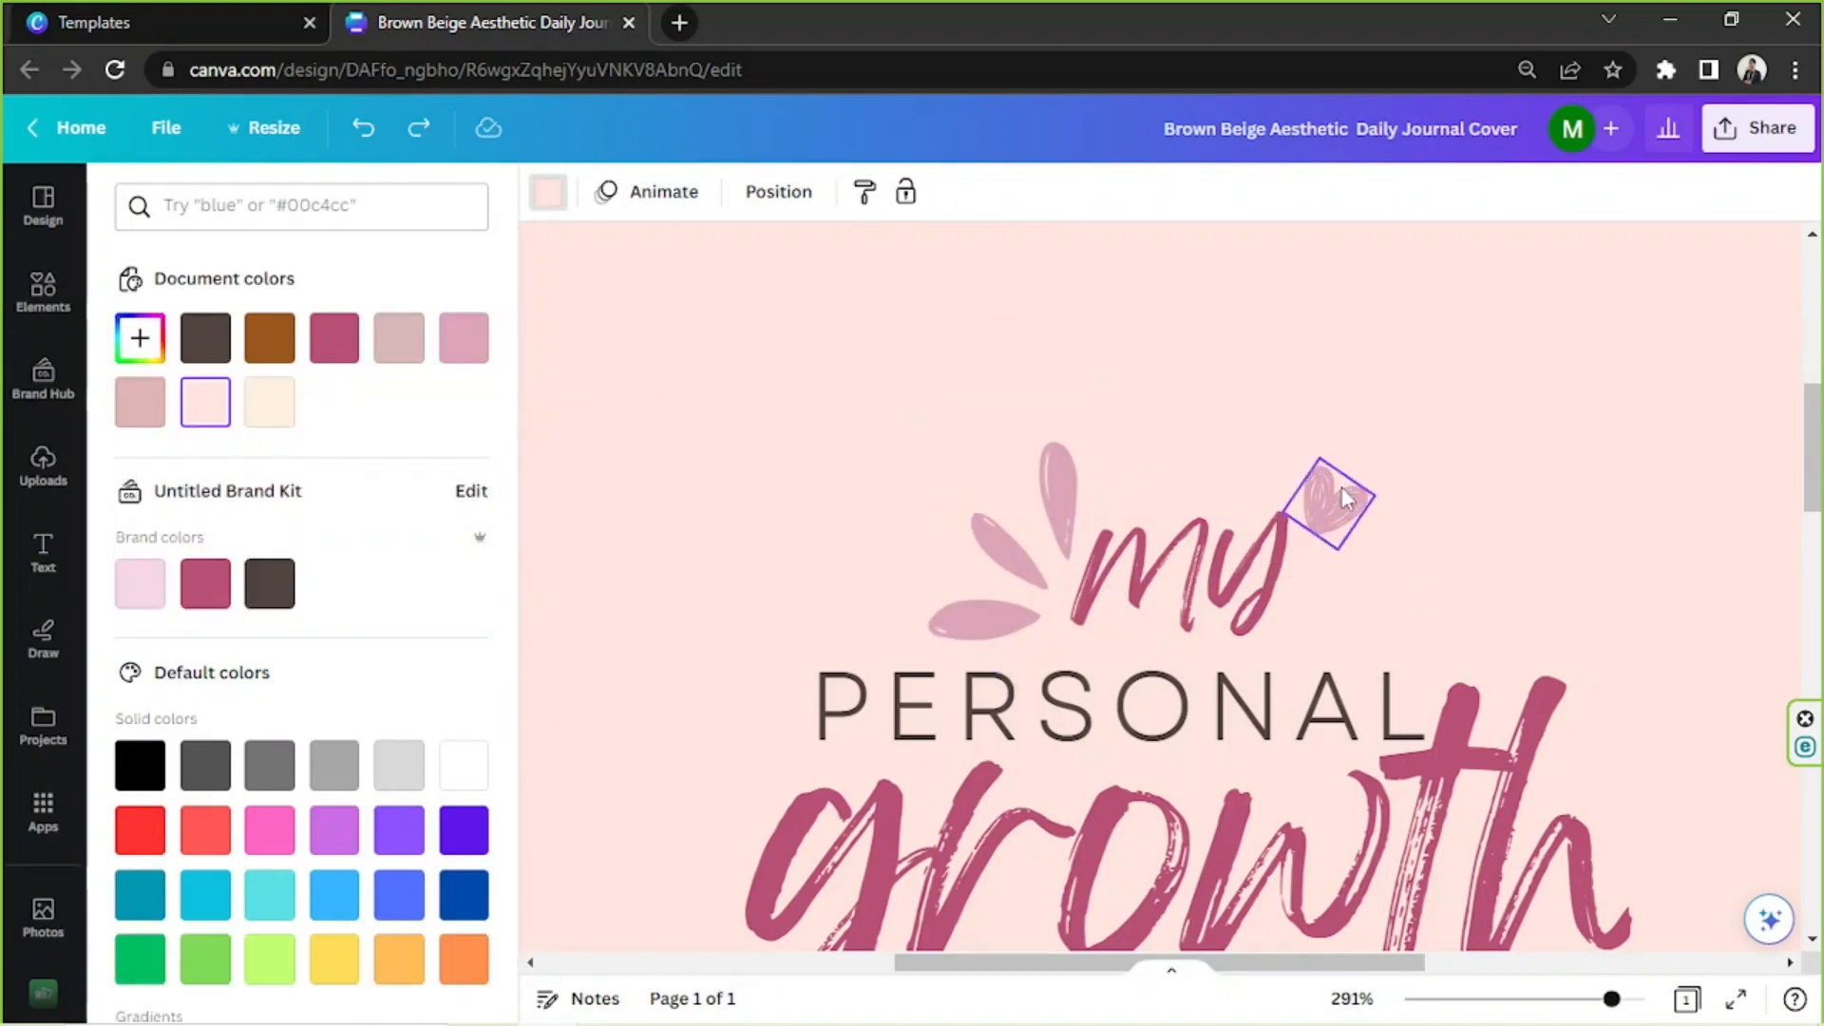
left_click_drag(1332, 496, 1348, 568)
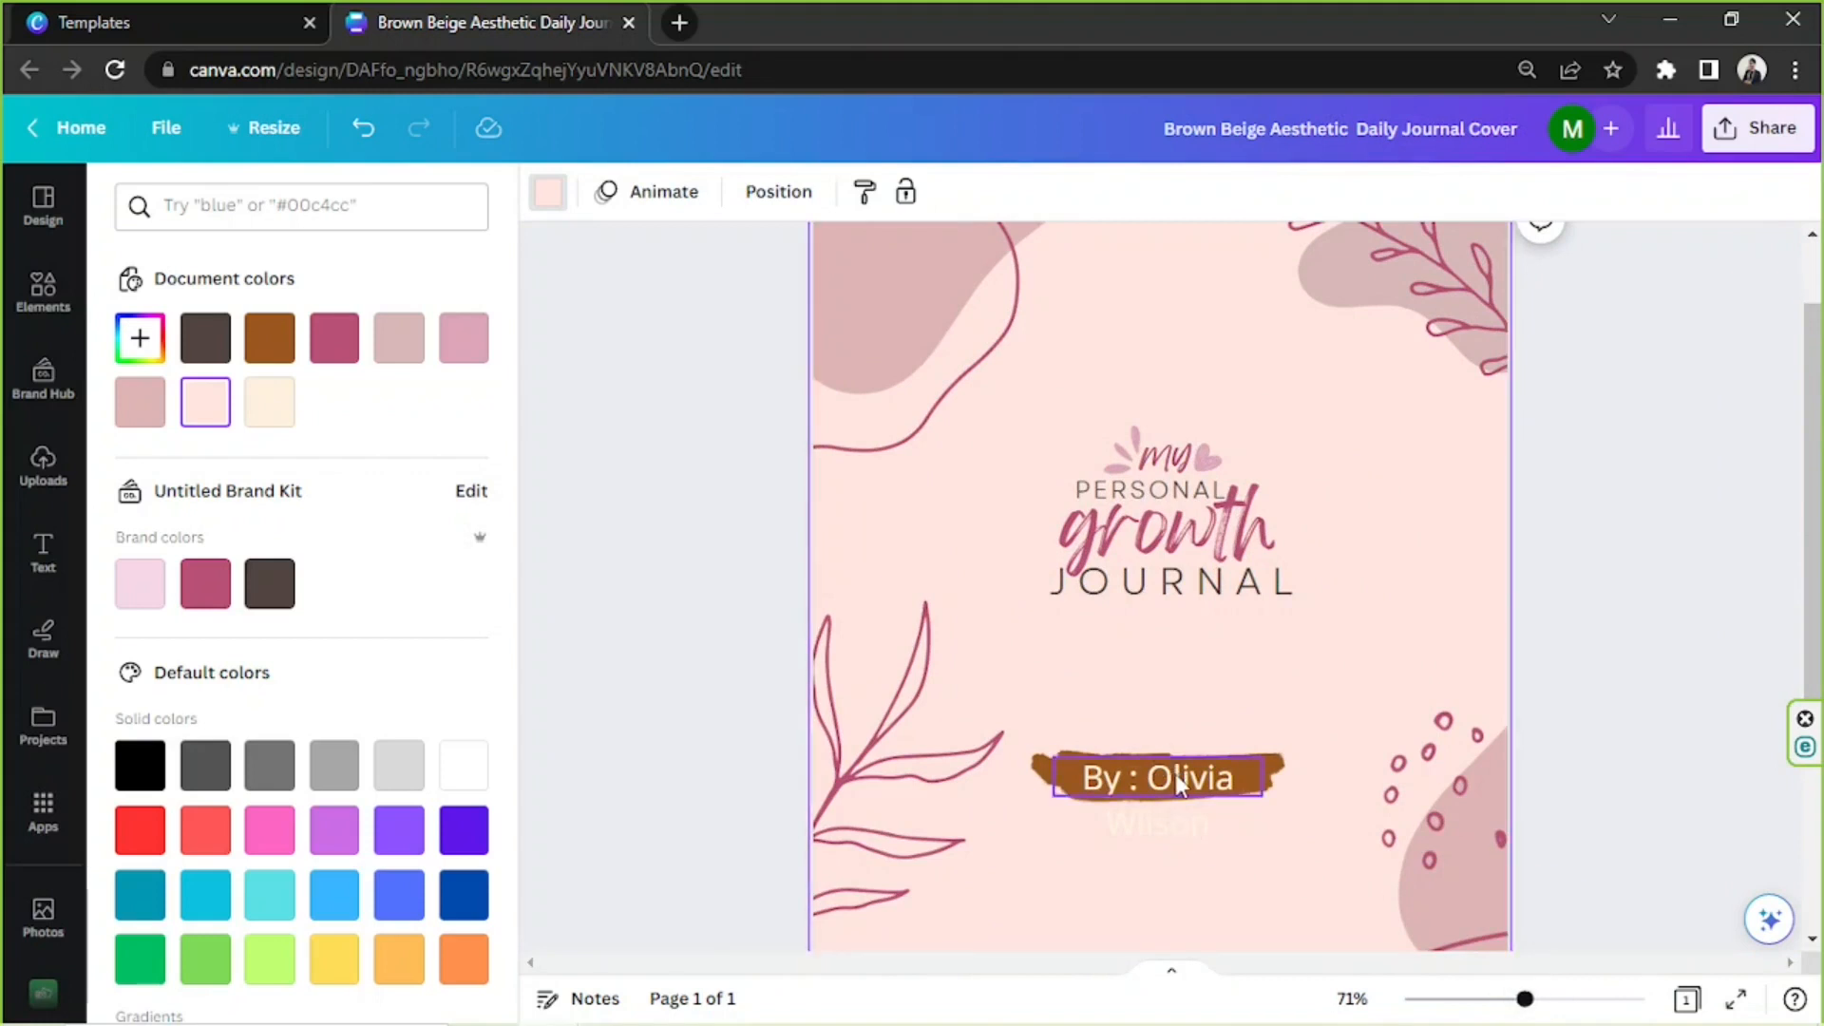
left_click(1192, 597)
left_click(1262, 456)
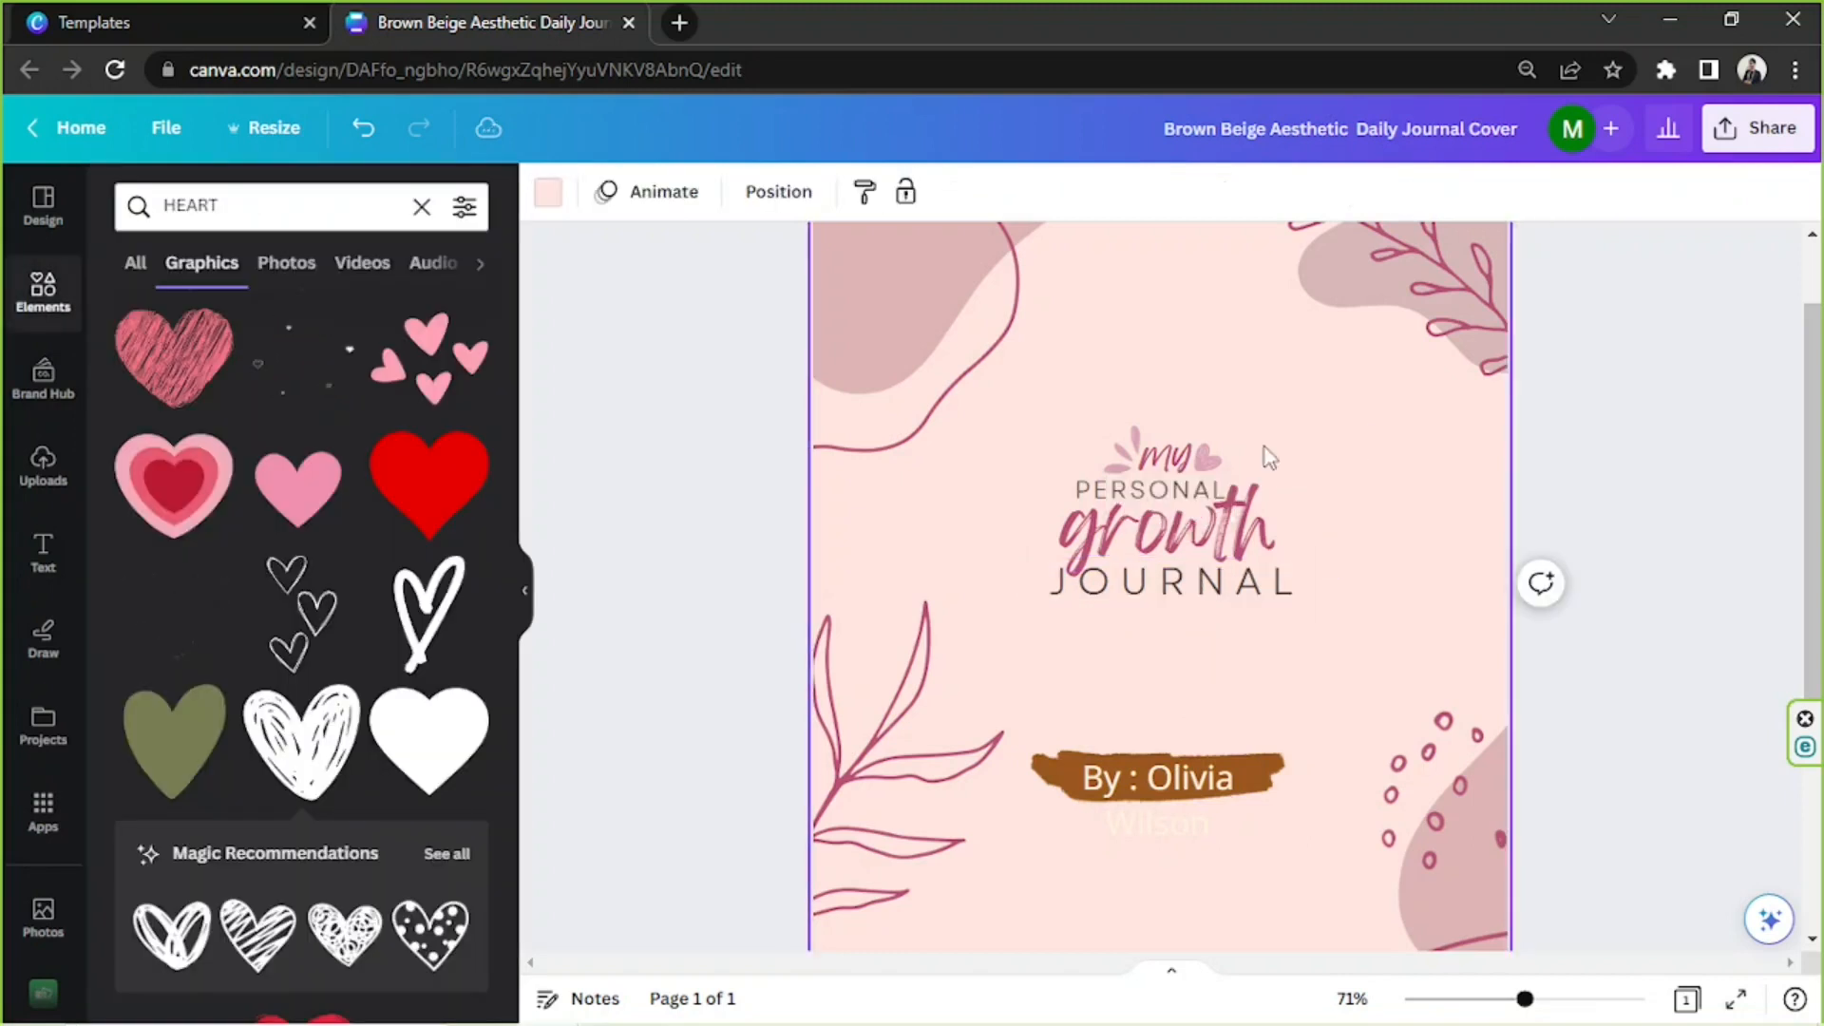
- Copy the text style of PERSONAL onto the author line and move that line below the brown brush stroke
left_click(1185, 494)
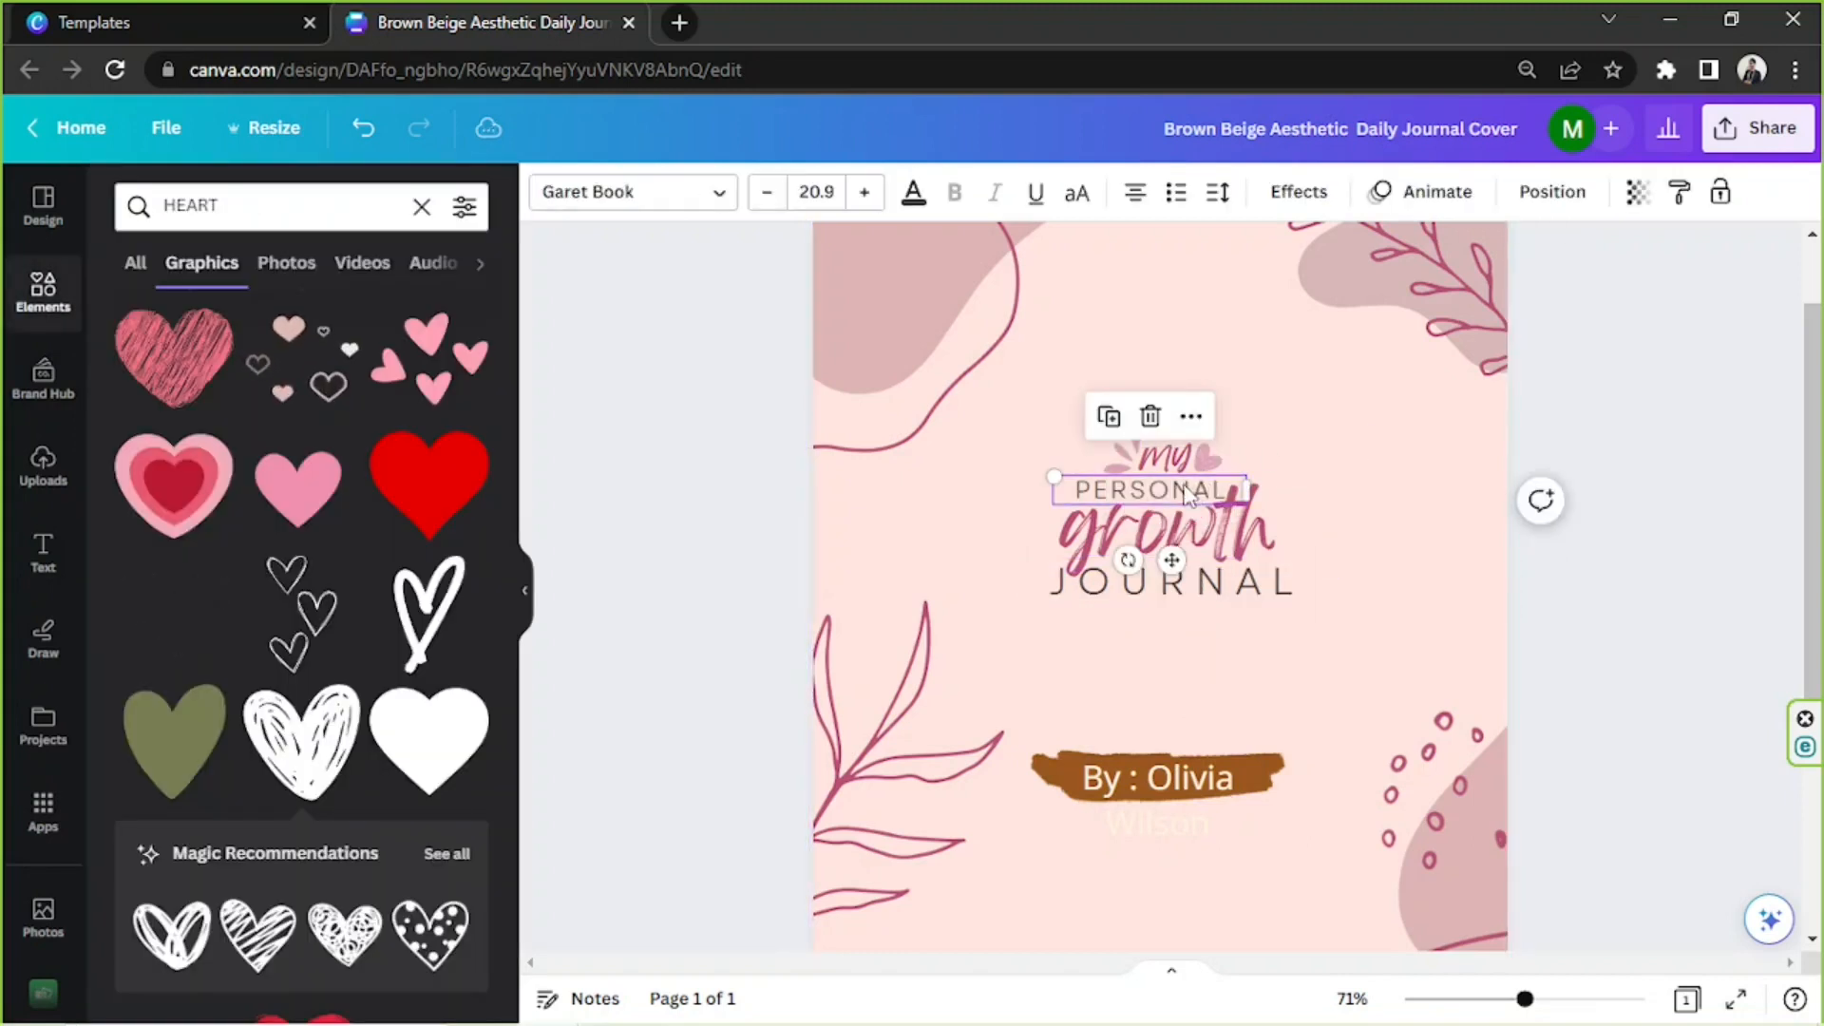
left_click(1189, 417)
left_click(1271, 319)
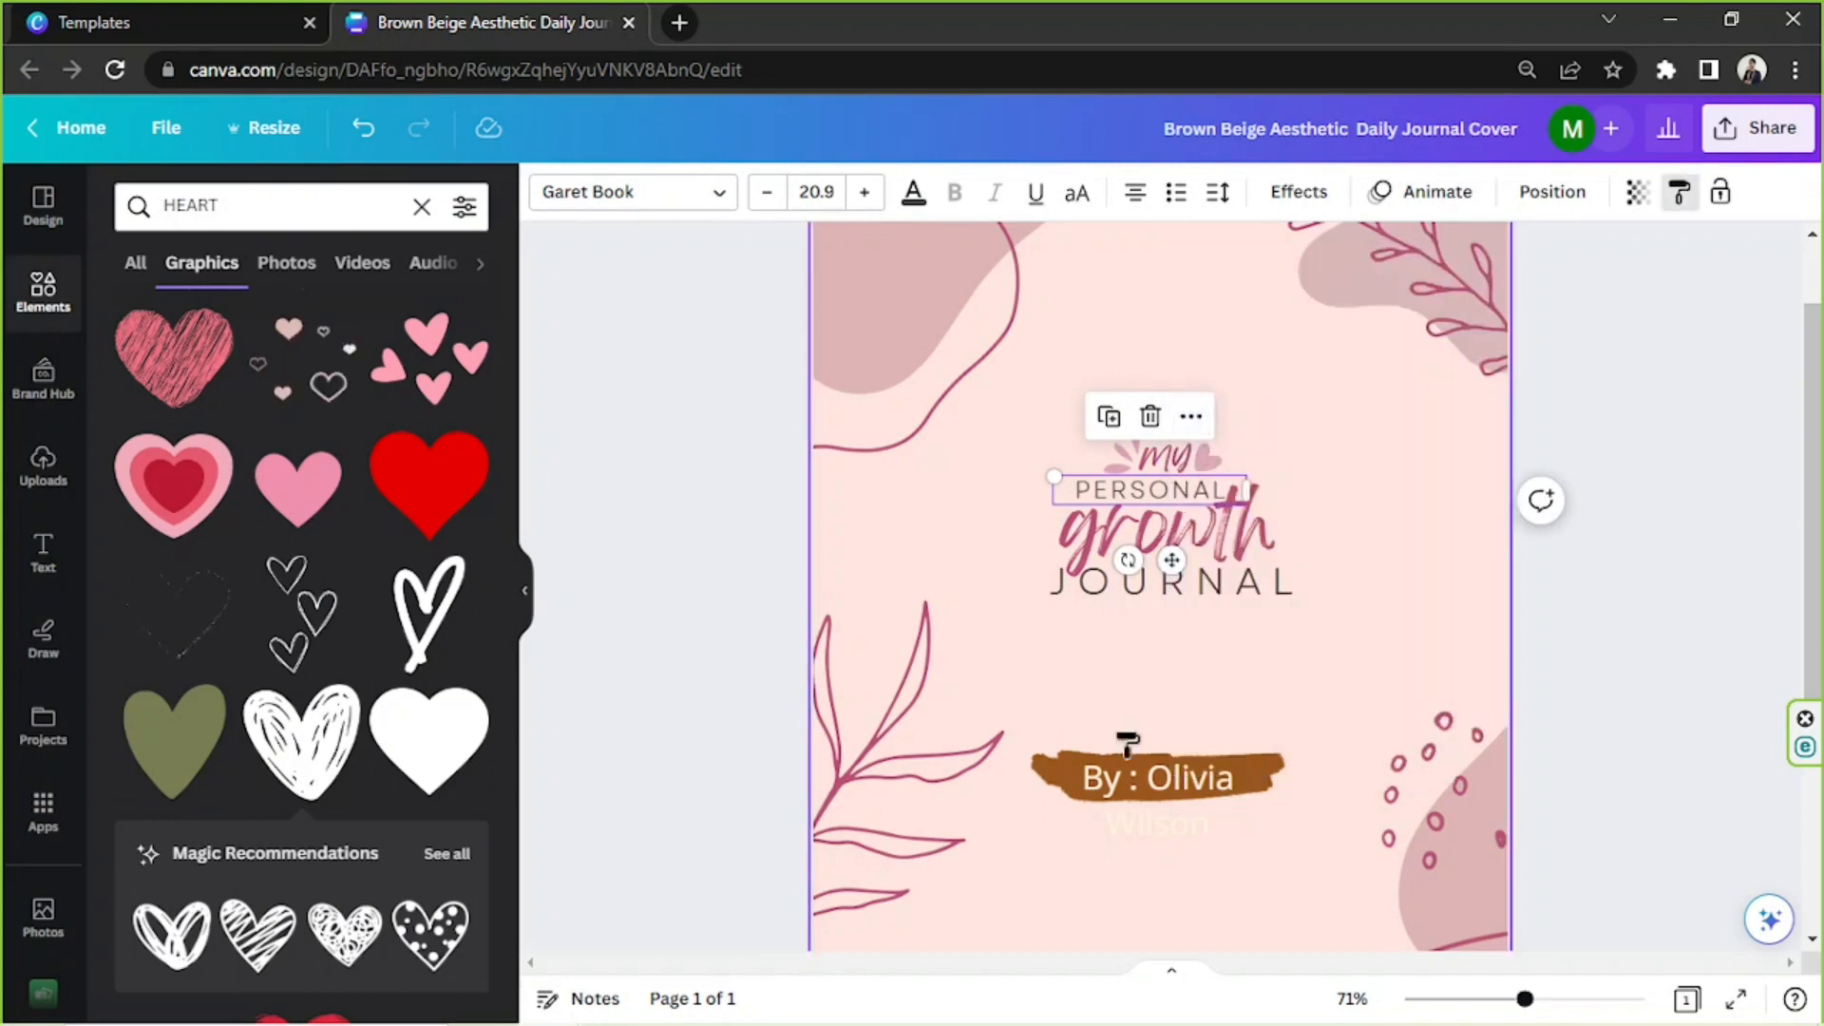
left_click(1118, 779)
mouse_move(1266, 782)
left_mouse_down()
mouse_move(1358, 782)
mouse_move(1247, 860)
left_mouse_up()
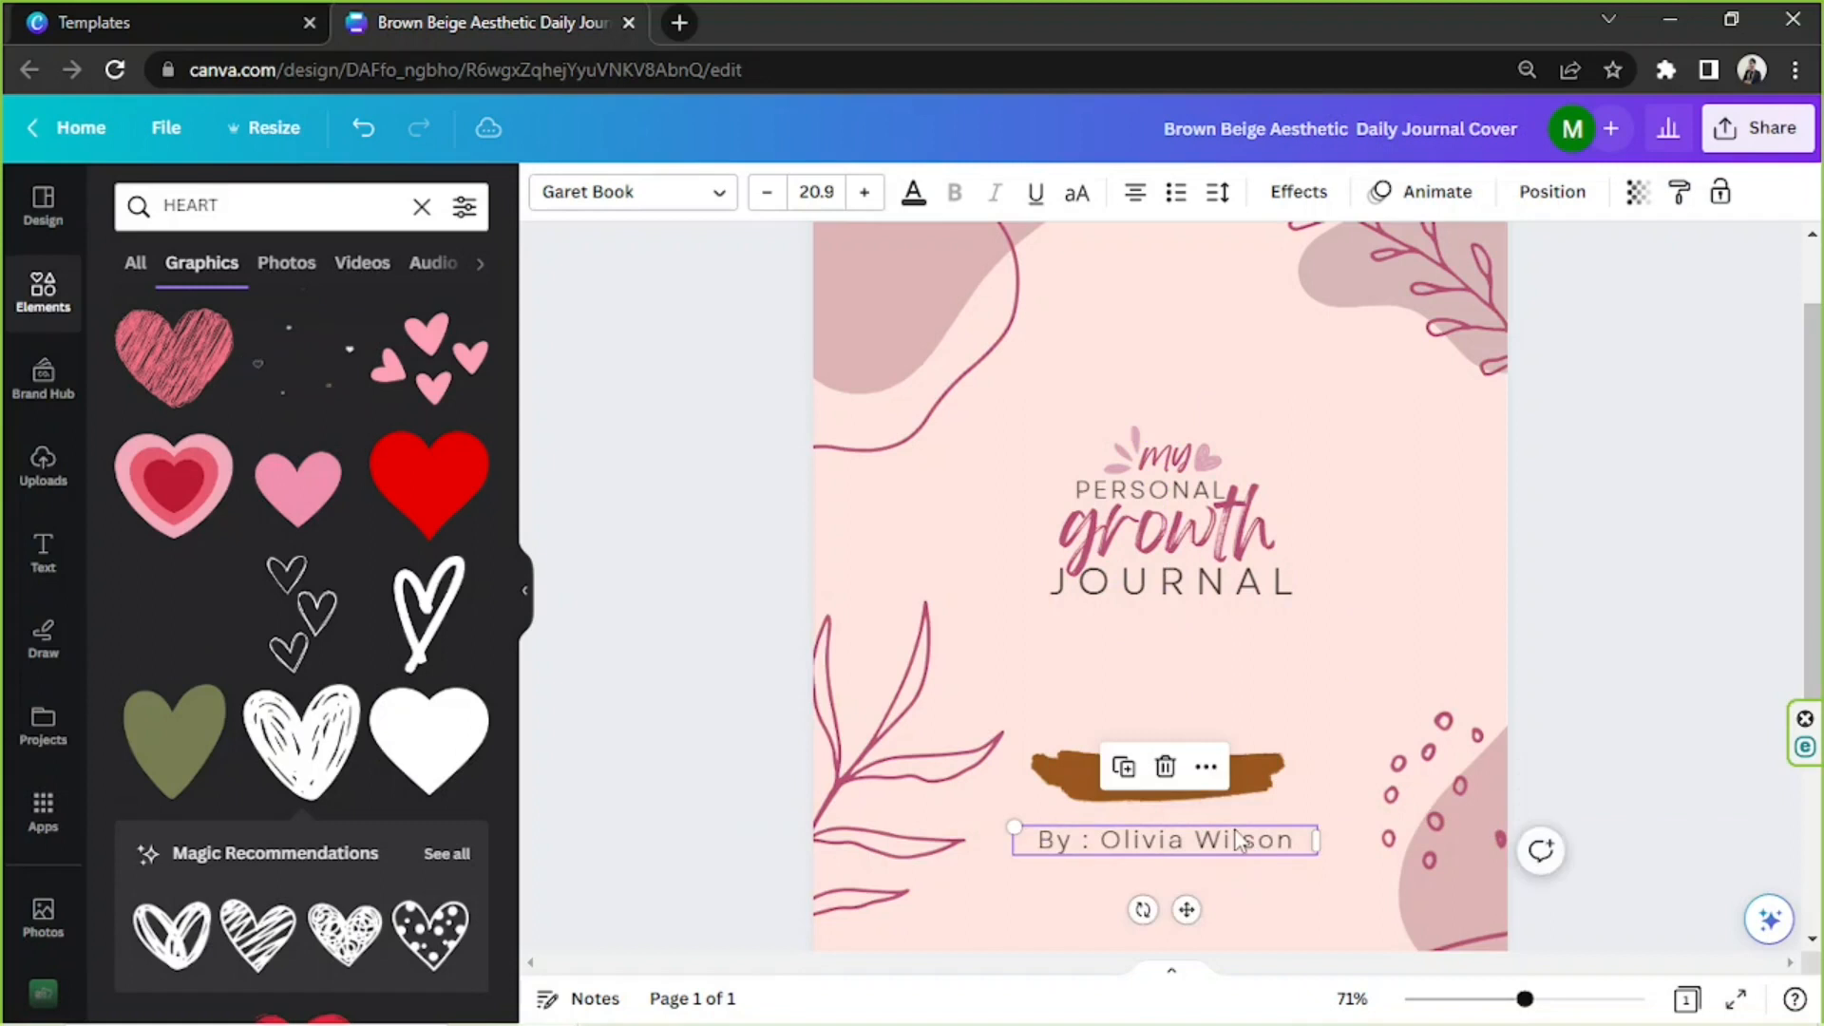
- Move the author line near the page's bottom edge, then enlarge the brush stroke and center it behind the text
scroll(1228, 728, "down", 3)
left_click_drag(1230, 589, 1224, 705)
left_click(1237, 525)
left_click_drag(1237, 525, 1184, 714)
left_click_drag(1387, 760, 1385, 762)
left_click_drag(1218, 760, 1194, 733)
- Recolor the brush stroke behind the author line from brown to the muted dusty pink document color
left_click(549, 193)
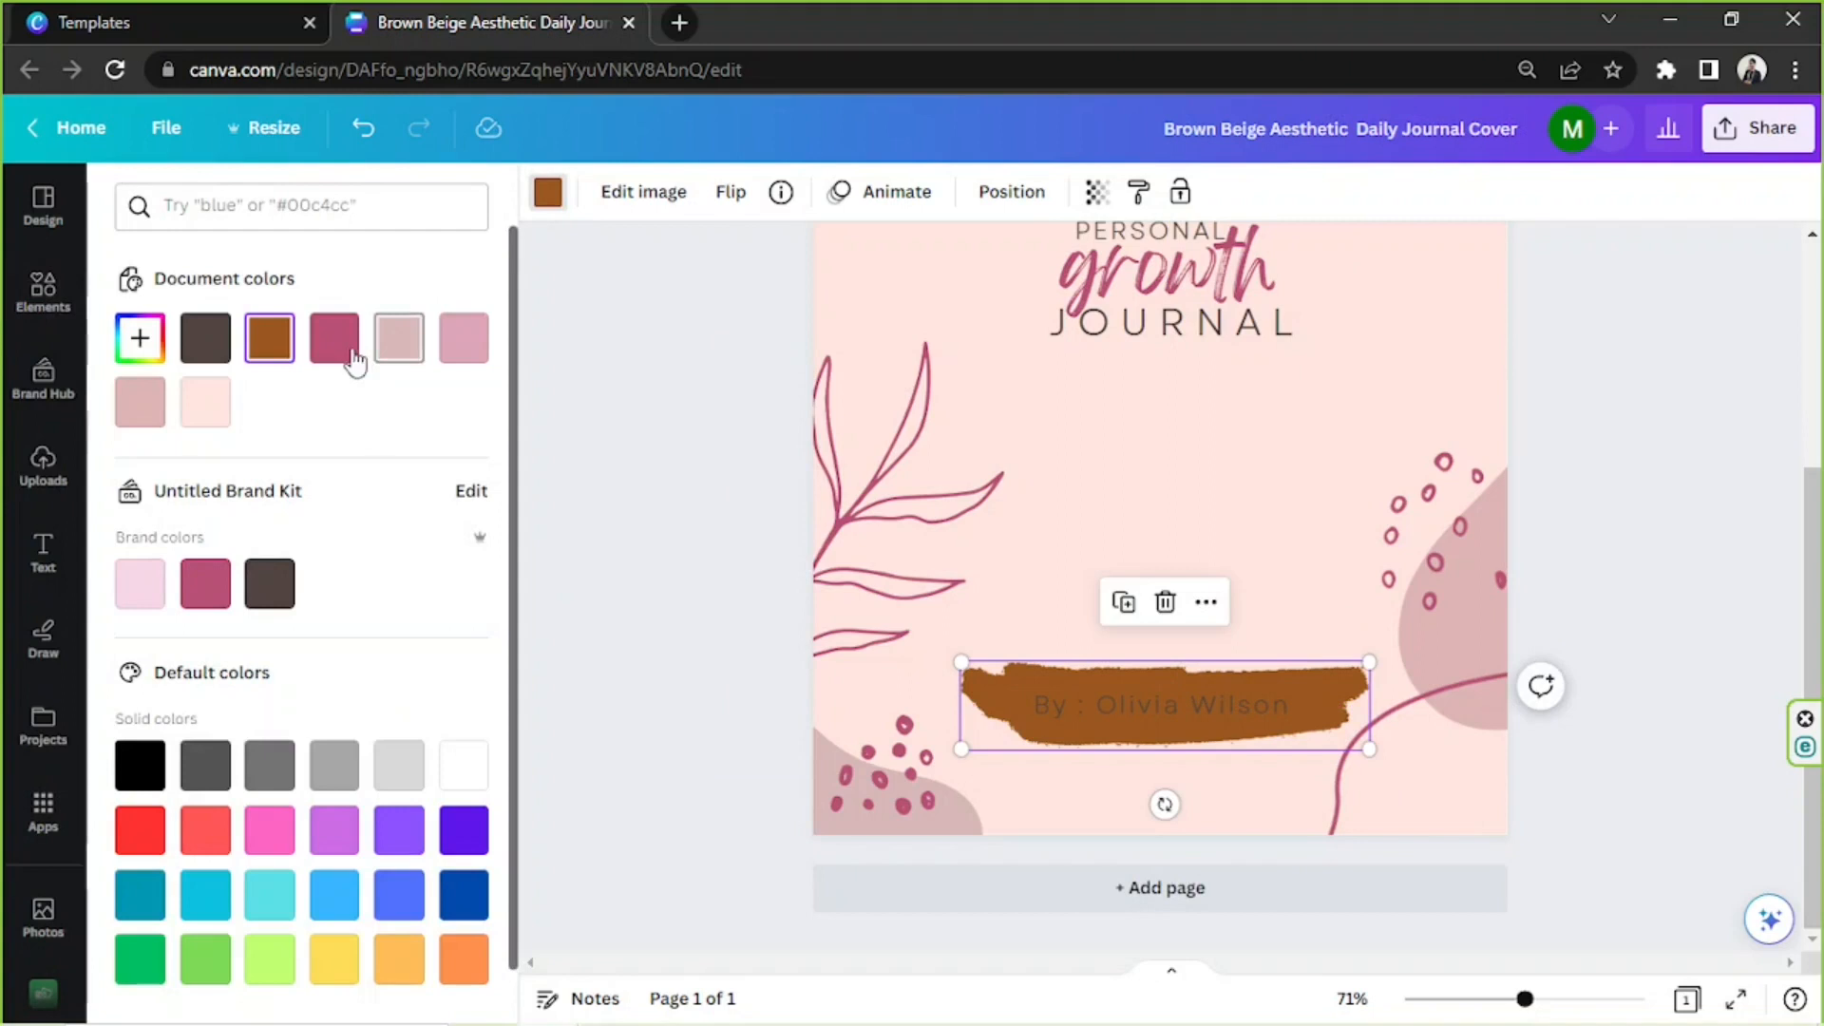
left_click(399, 340)
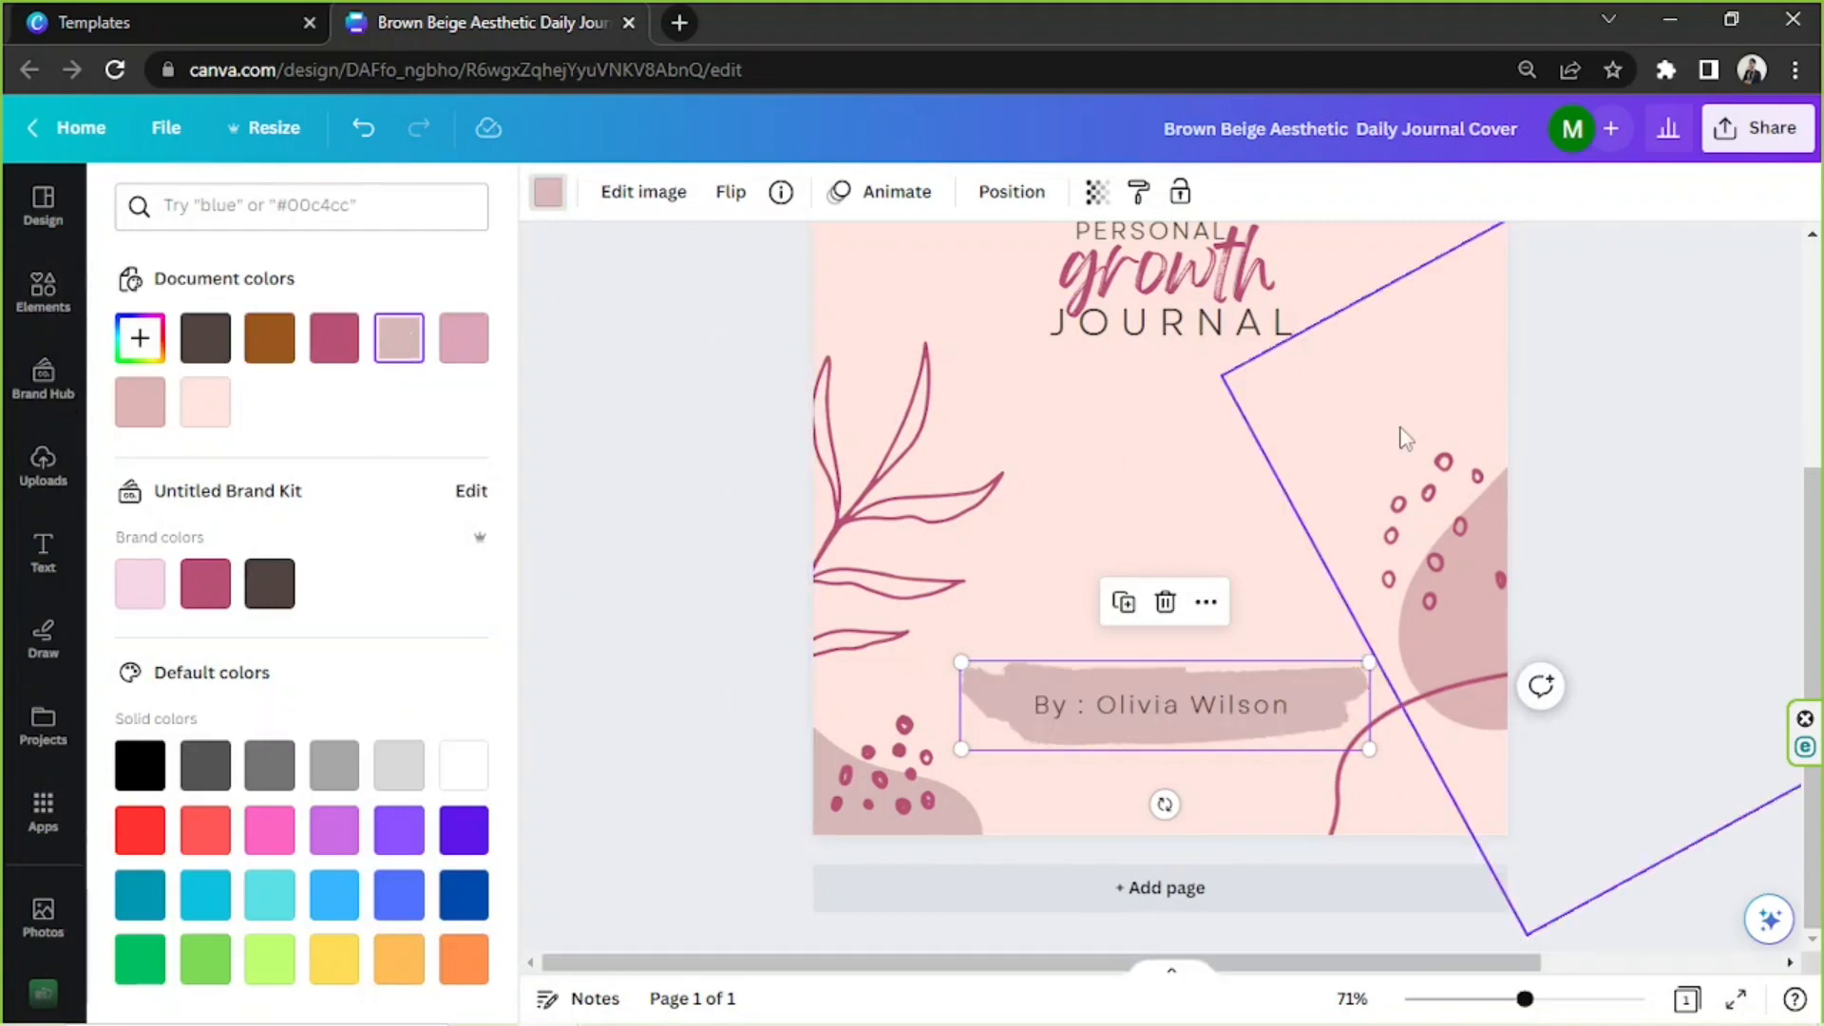
key("Escape")
scroll(1445, 599, "up", 3)
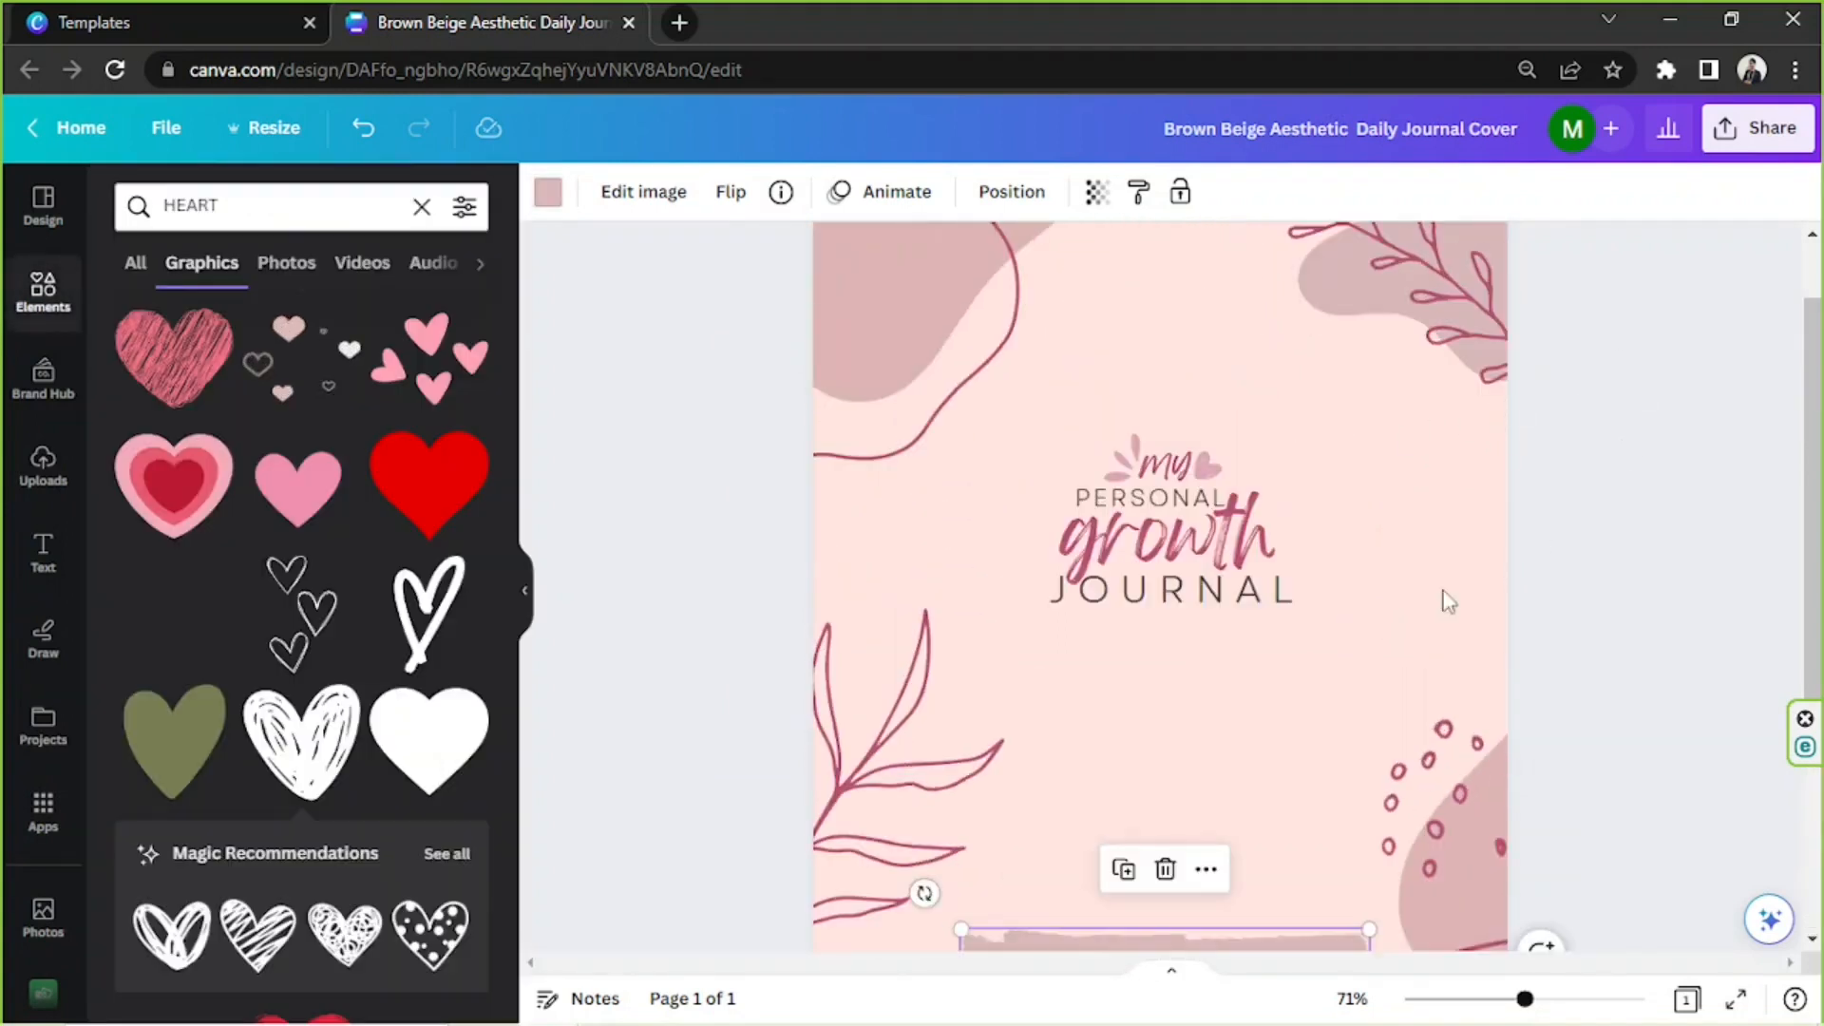
- Select all the title words with their leaf and heart accents, enlarge them together, and reposition them mid-page
left_click(1377, 639)
left_click_drag(1127, 366, 1195, 629)
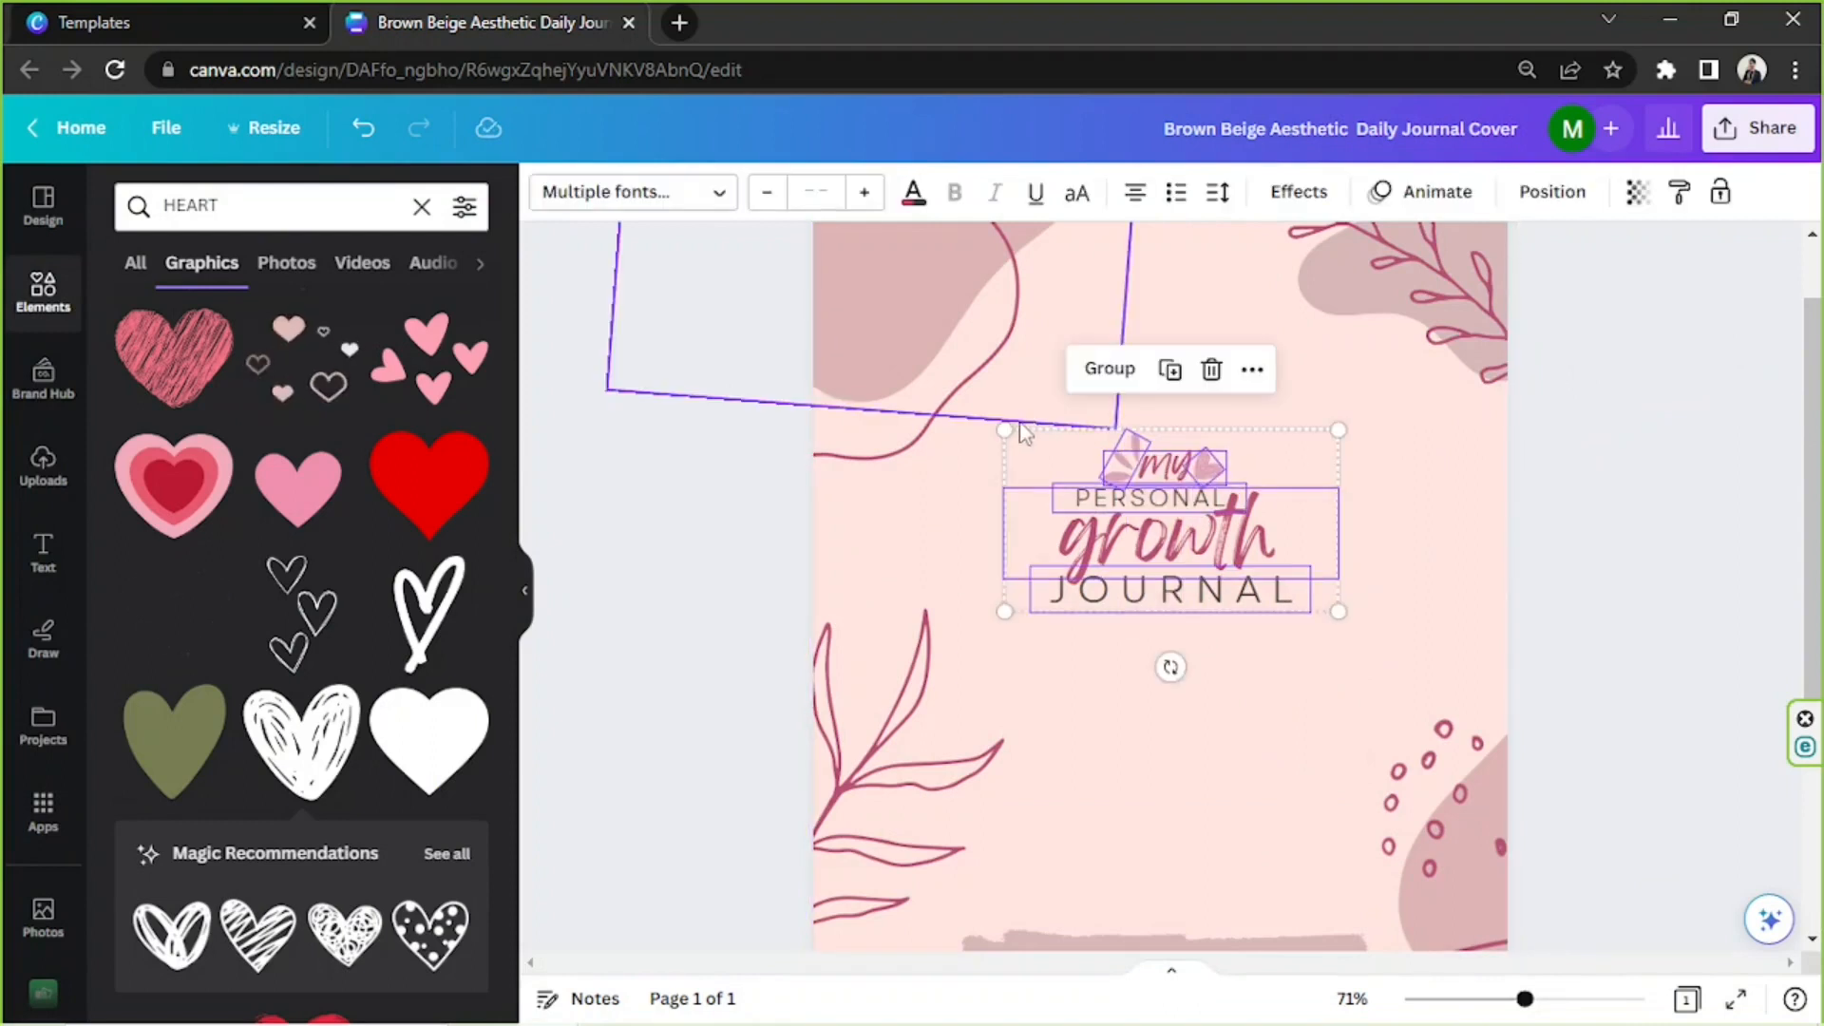
left_click_drag(998, 423, 827, 332)
left_click_drag(1083, 449, 1161, 588)
- Shift the line-art leaf branch outward at the page's lower-left edge and move the whole title slightly upward
scroll(1128, 525, "down", 2)
scroll(1128, 526, "down", 2)
left_click_drag(874, 496, 869, 515)
left_click(1616, 403)
scroll(1641, 407, "up", 3)
left_click(932, 309)
left_click_drag(1206, 670, 1207, 608)
- Shrink the author line and its brush stroke together to text size 18.1 and place them slightly higher
left_click(960, 855)
scroll(1031, 855, "down", 3)
left_click_drag(1140, 750, 1116, 655)
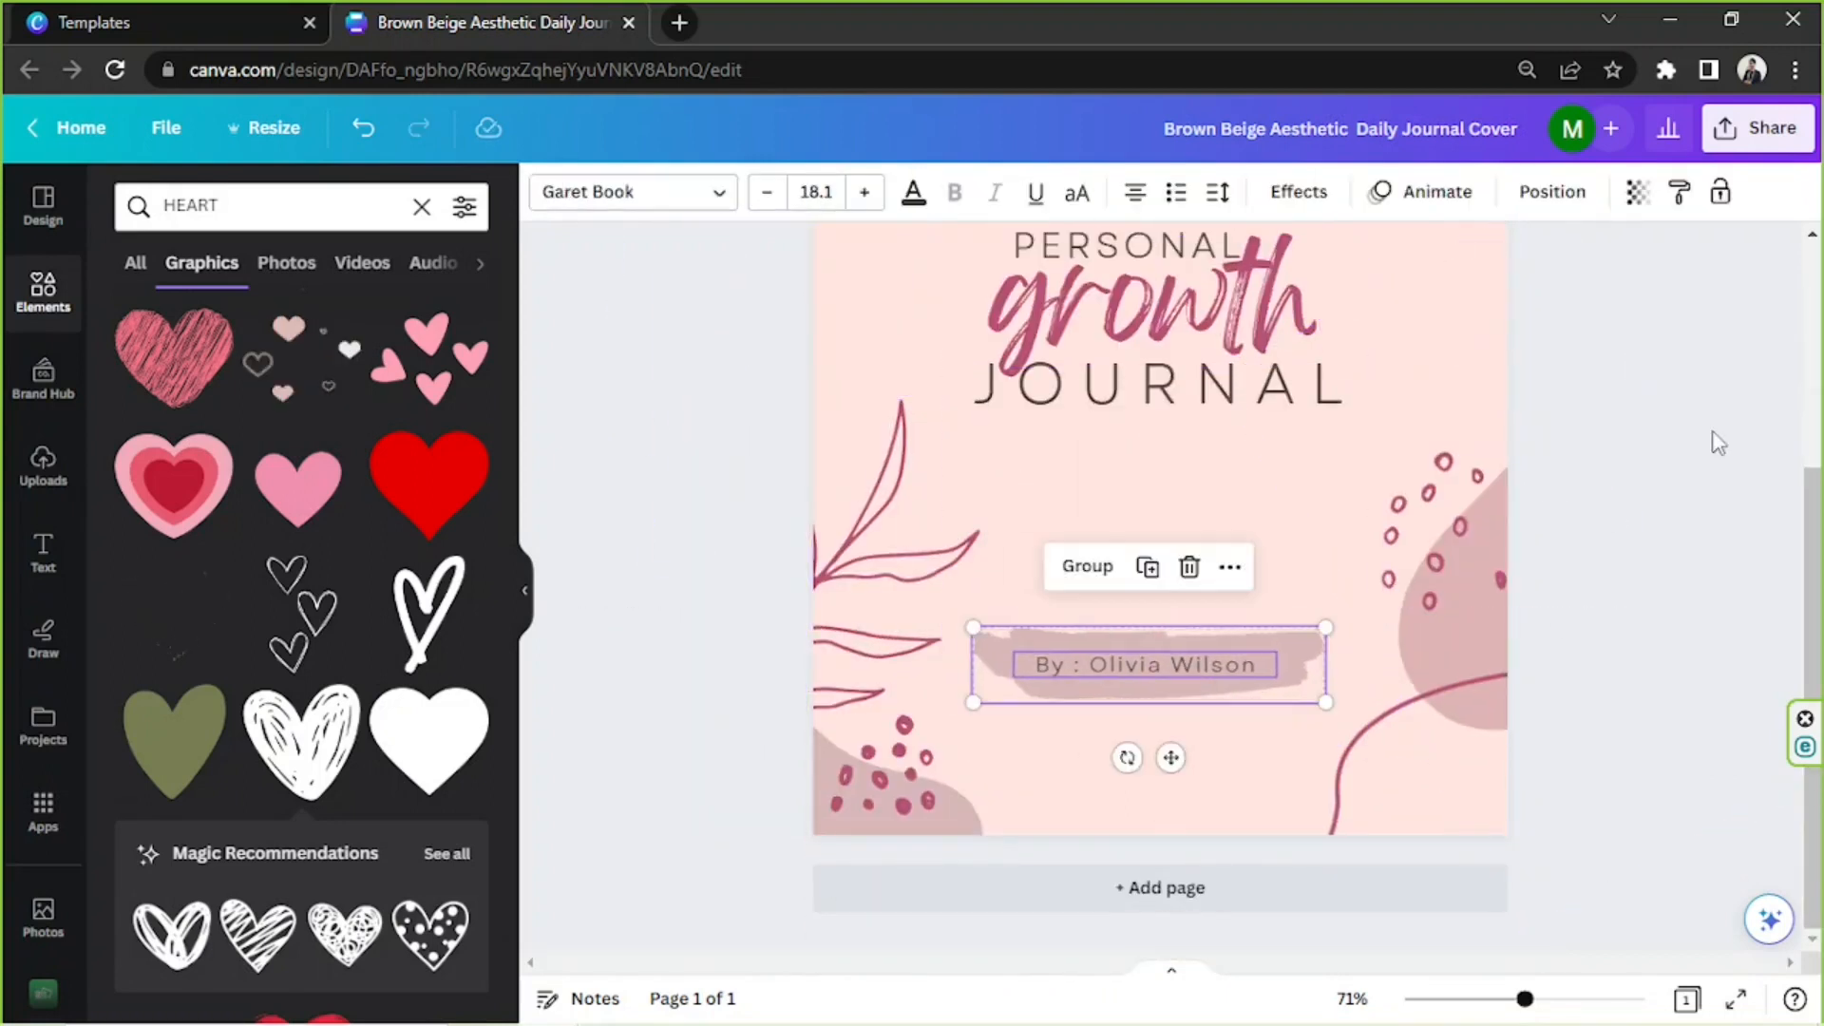
left_click(1710, 440)
scroll(1633, 680, "up", 2)
left_click_drag(1525, 999, 1492, 1000)
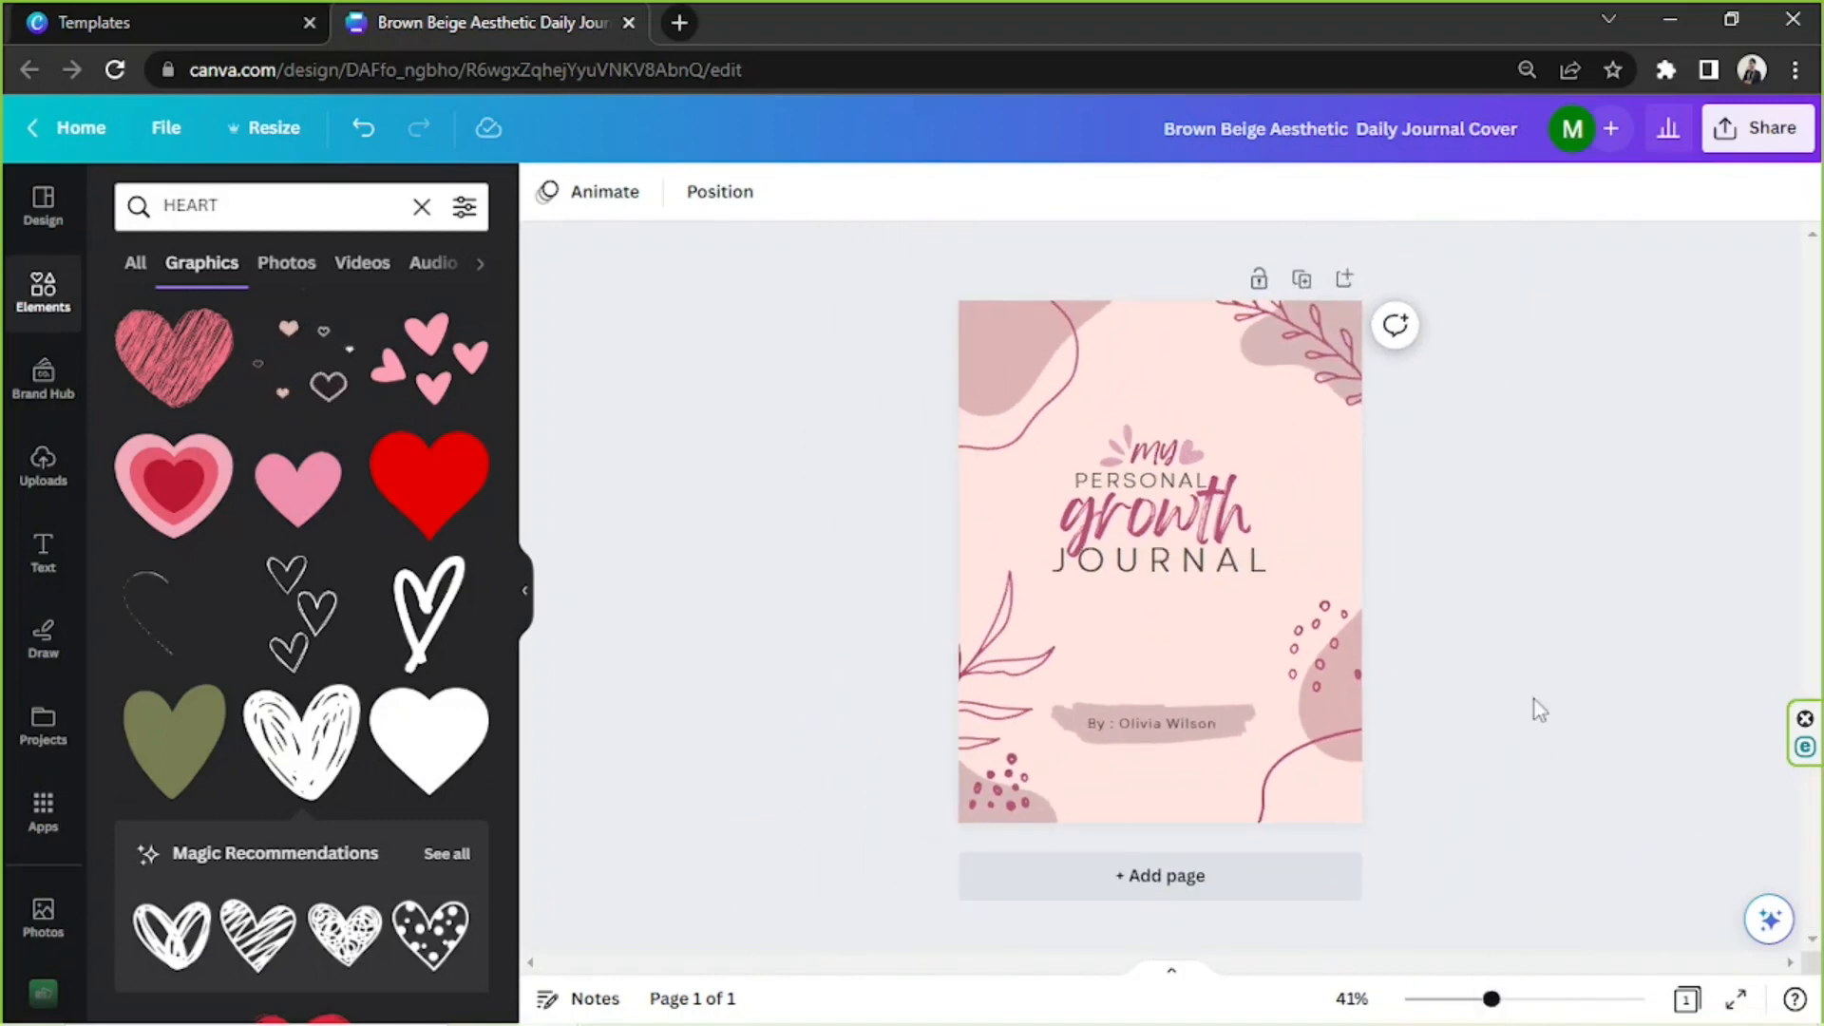
left_click_drag(704, 283, 1440, 880)
left_click(1614, 550)
- Add a blank second page after the cover
left_click(1263, 875)
scroll(1605, 788, "up", 2)
scroll(1596, 775, "down", 3)
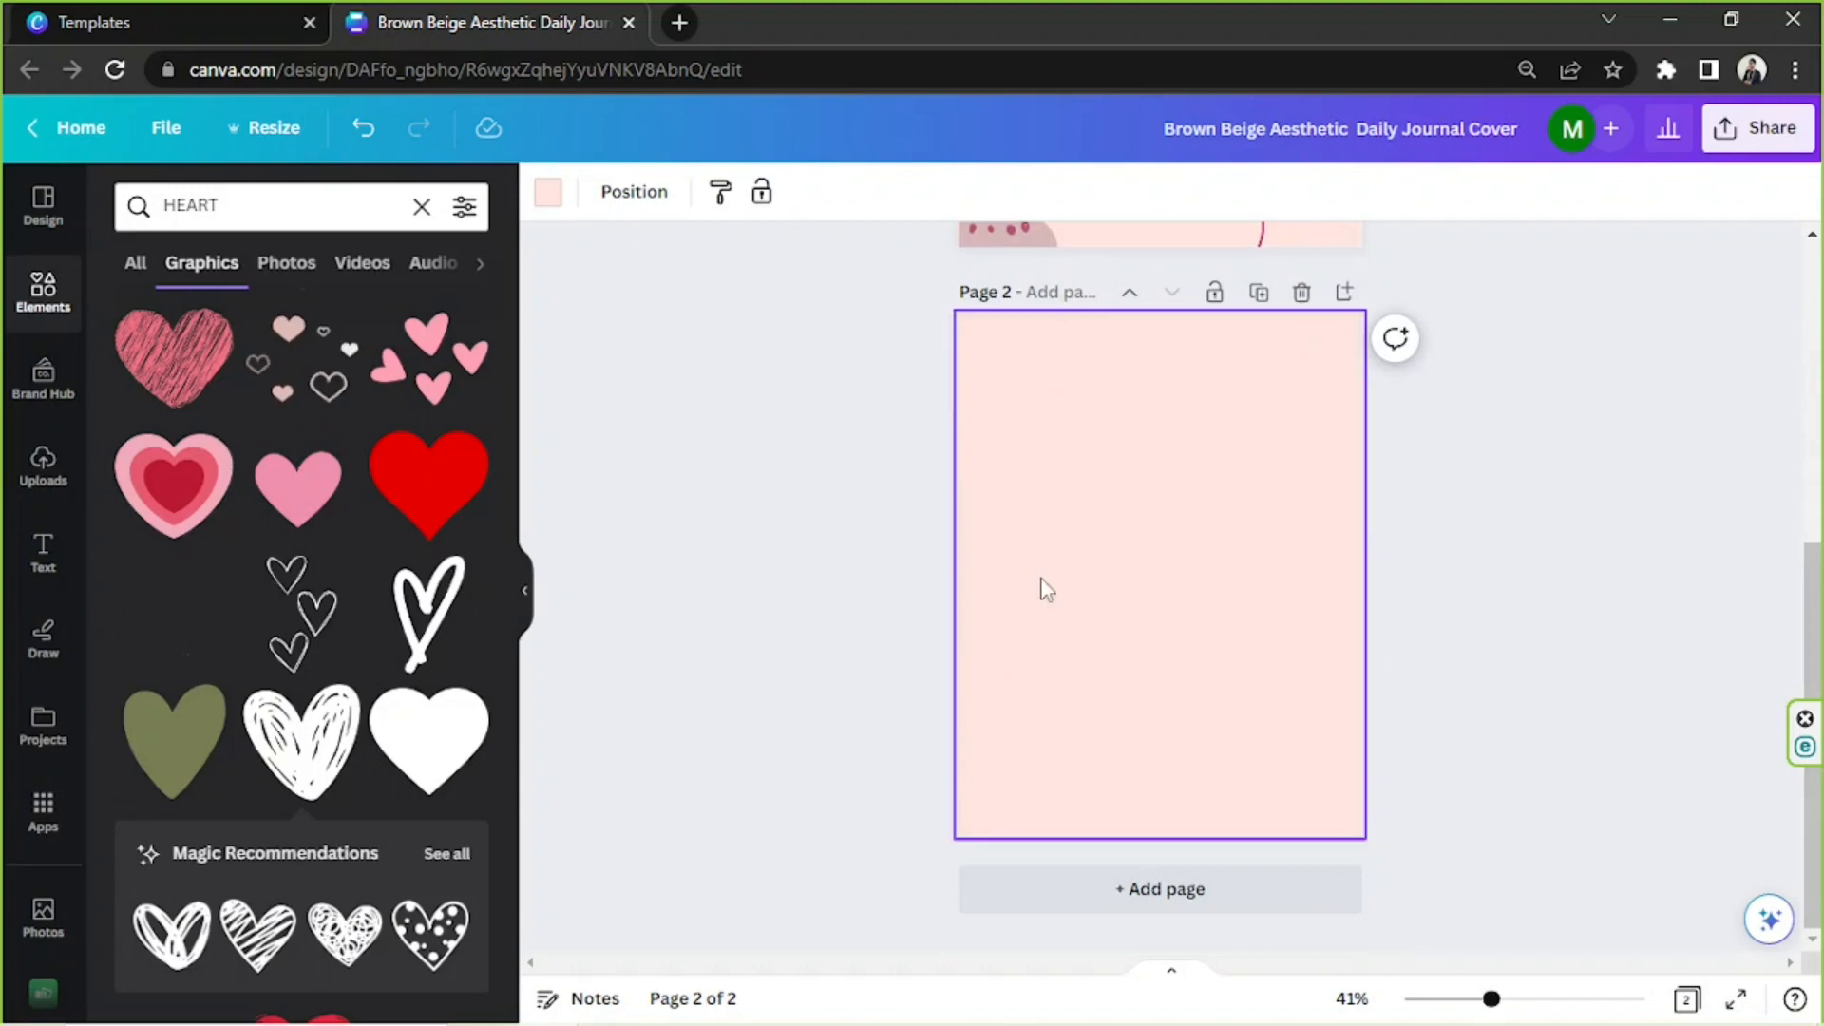
- Copy the cover's upper-right leaf branch and blob shape and paste them onto page 2
scroll(1046, 586, "up", 6)
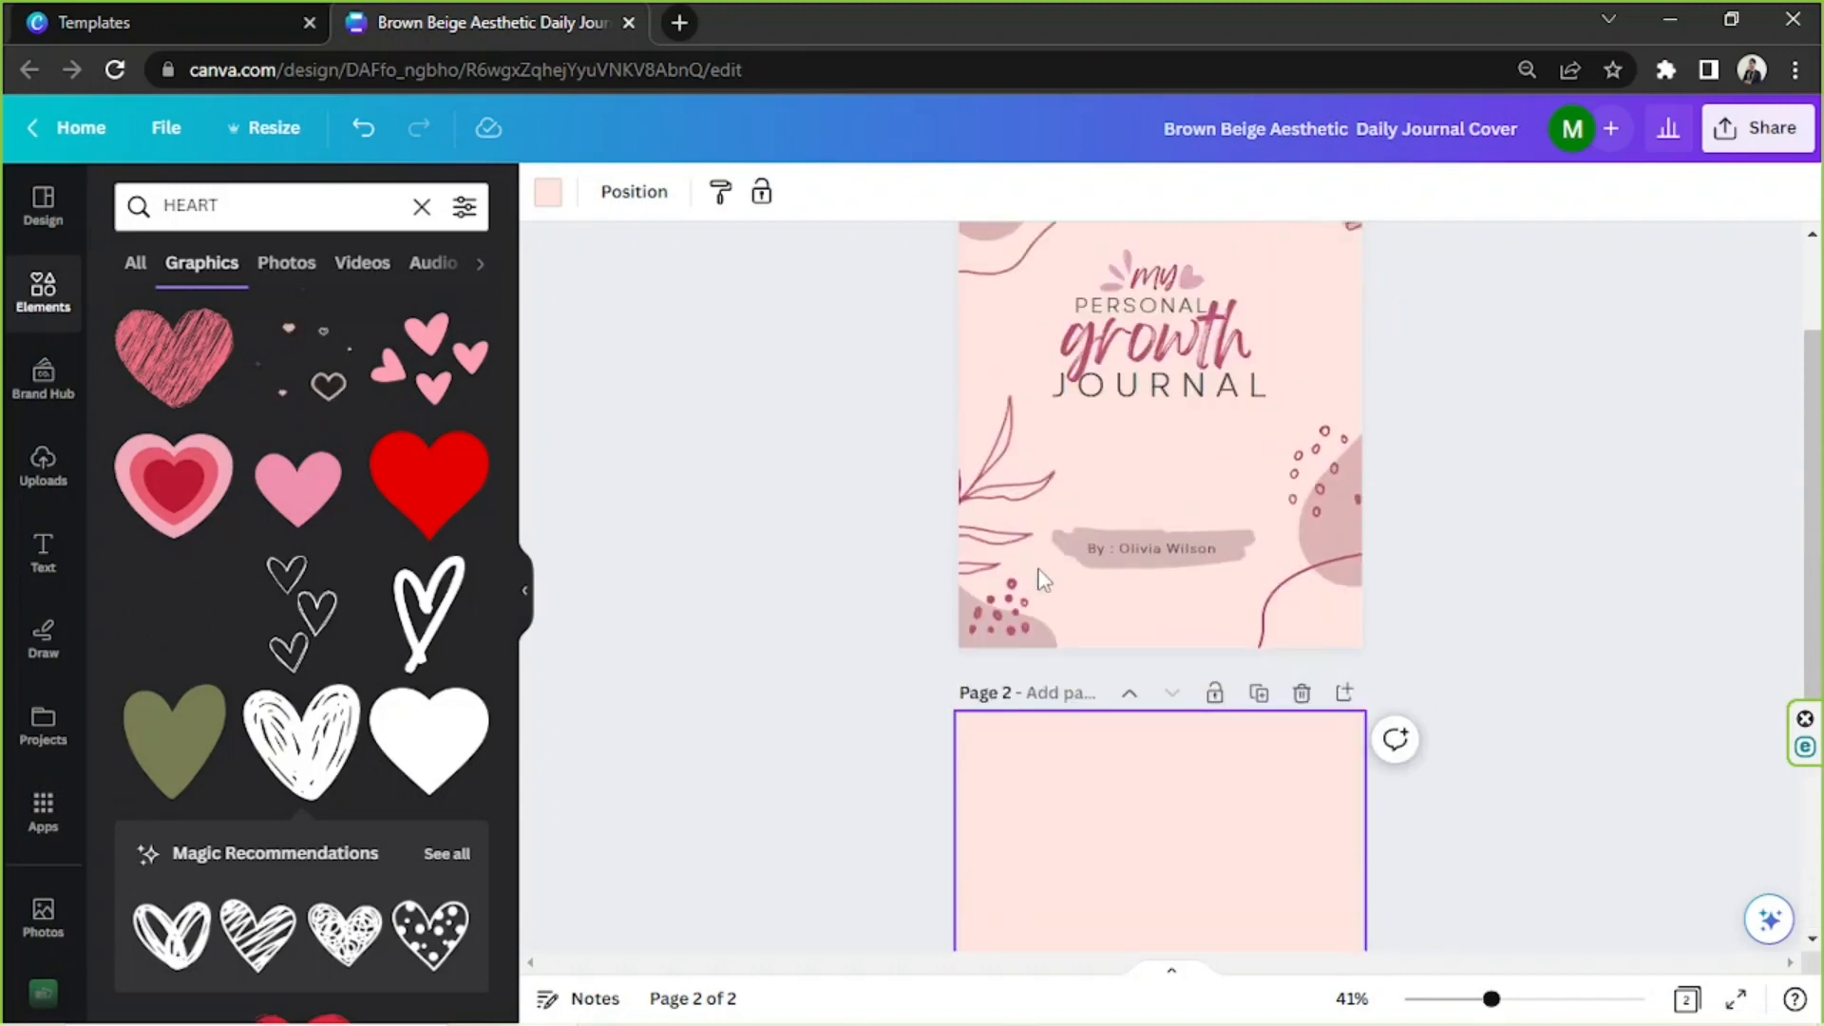
left_click_drag(1479, 371, 1282, 299)
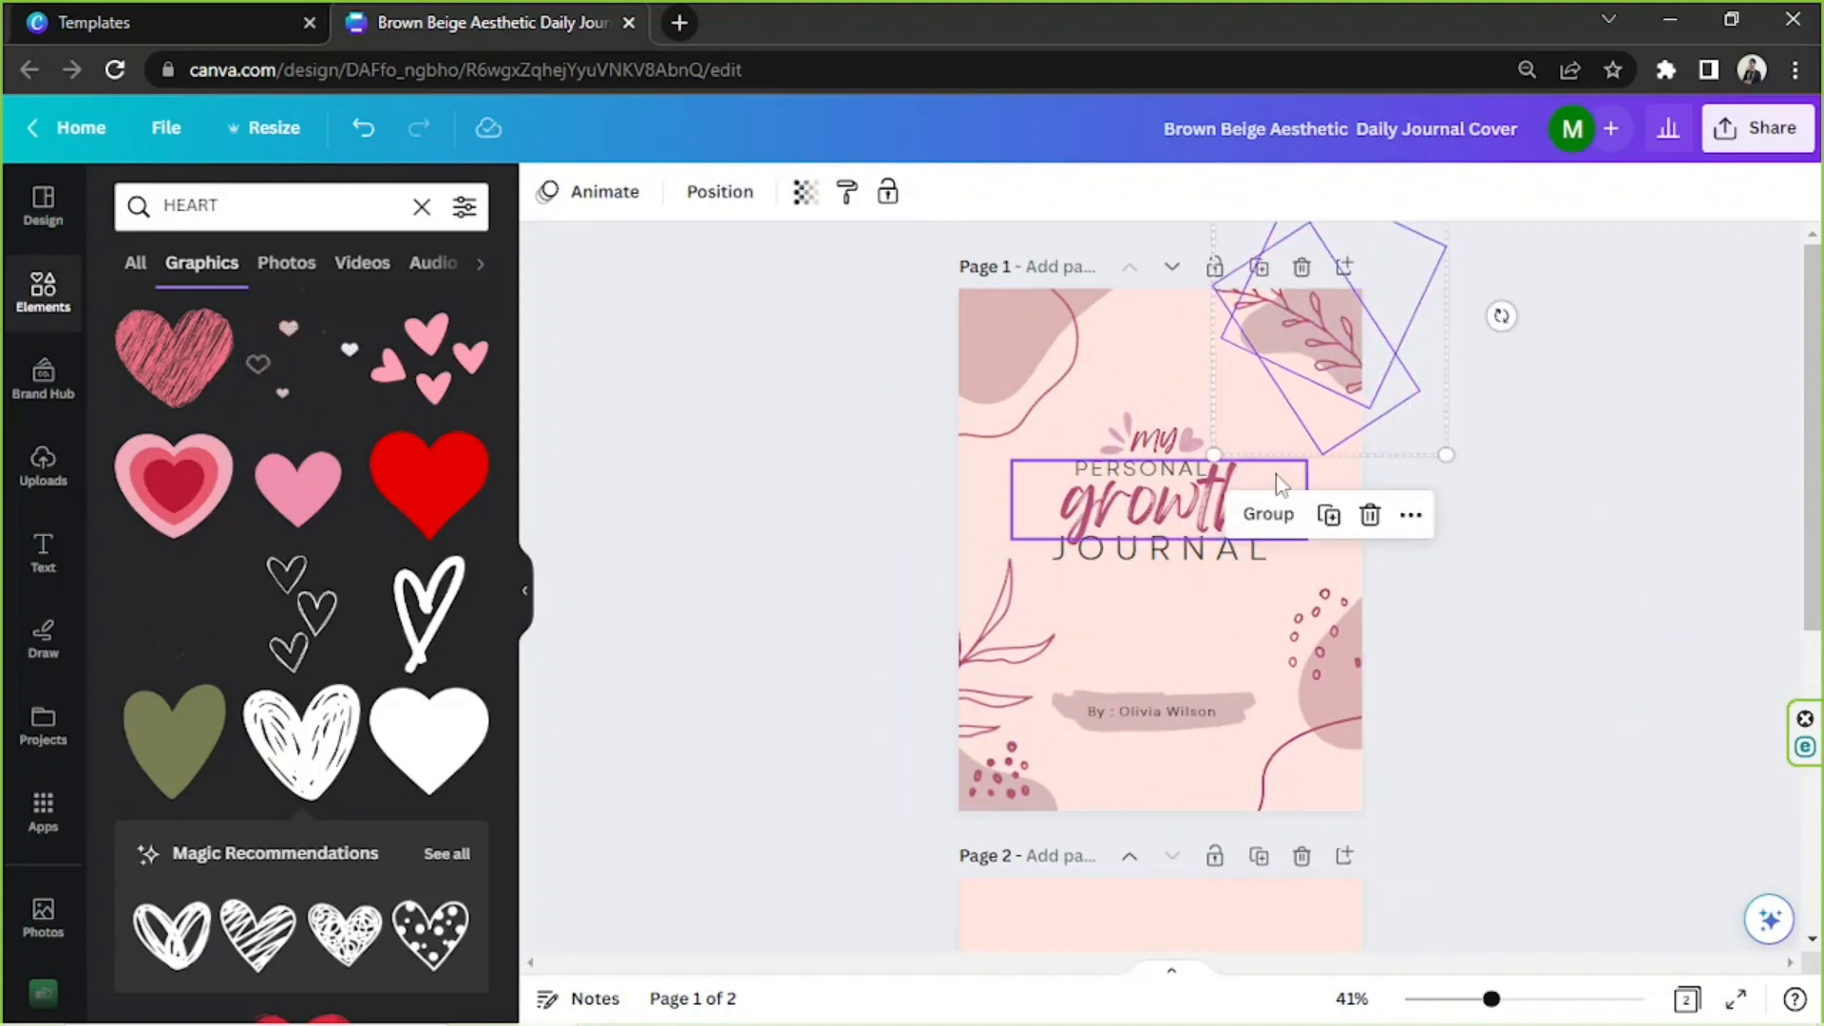
left_click_drag(1480, 434, 1273, 295)
left_click(1578, 372)
left_click_drag(1501, 363, 1296, 323)
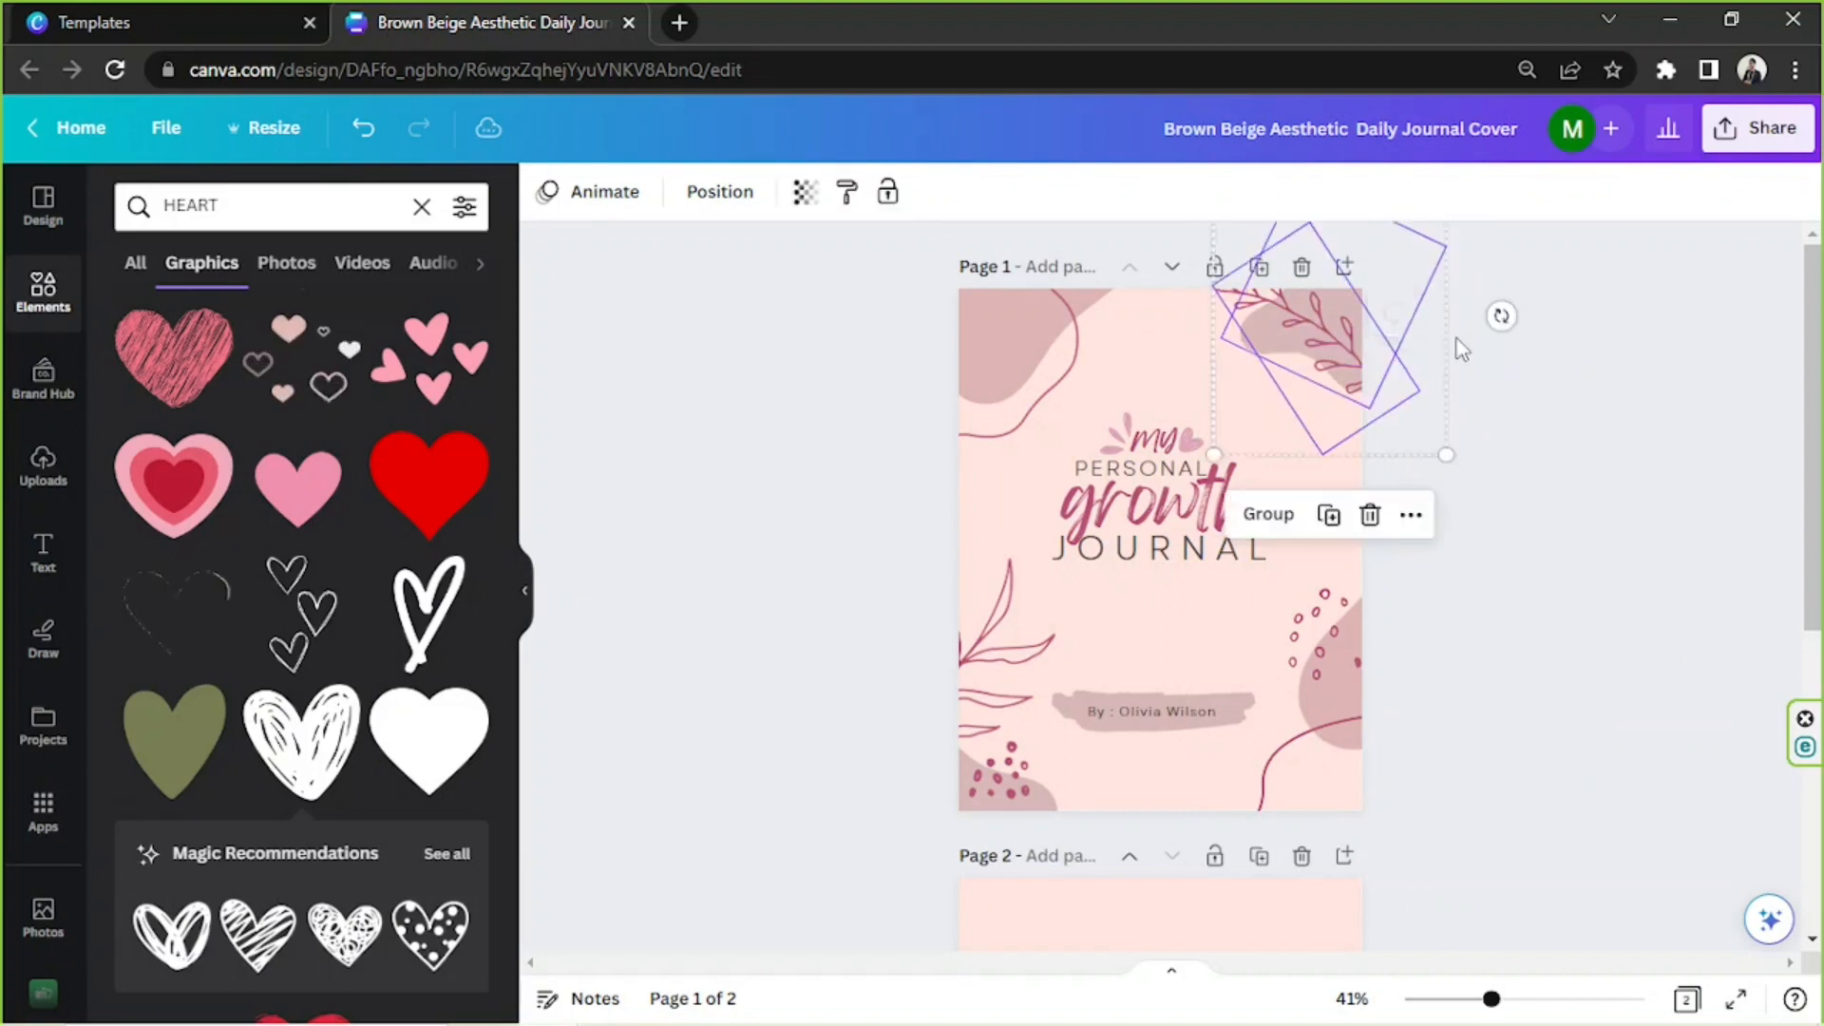
scroll(1425, 389, "down", 6)
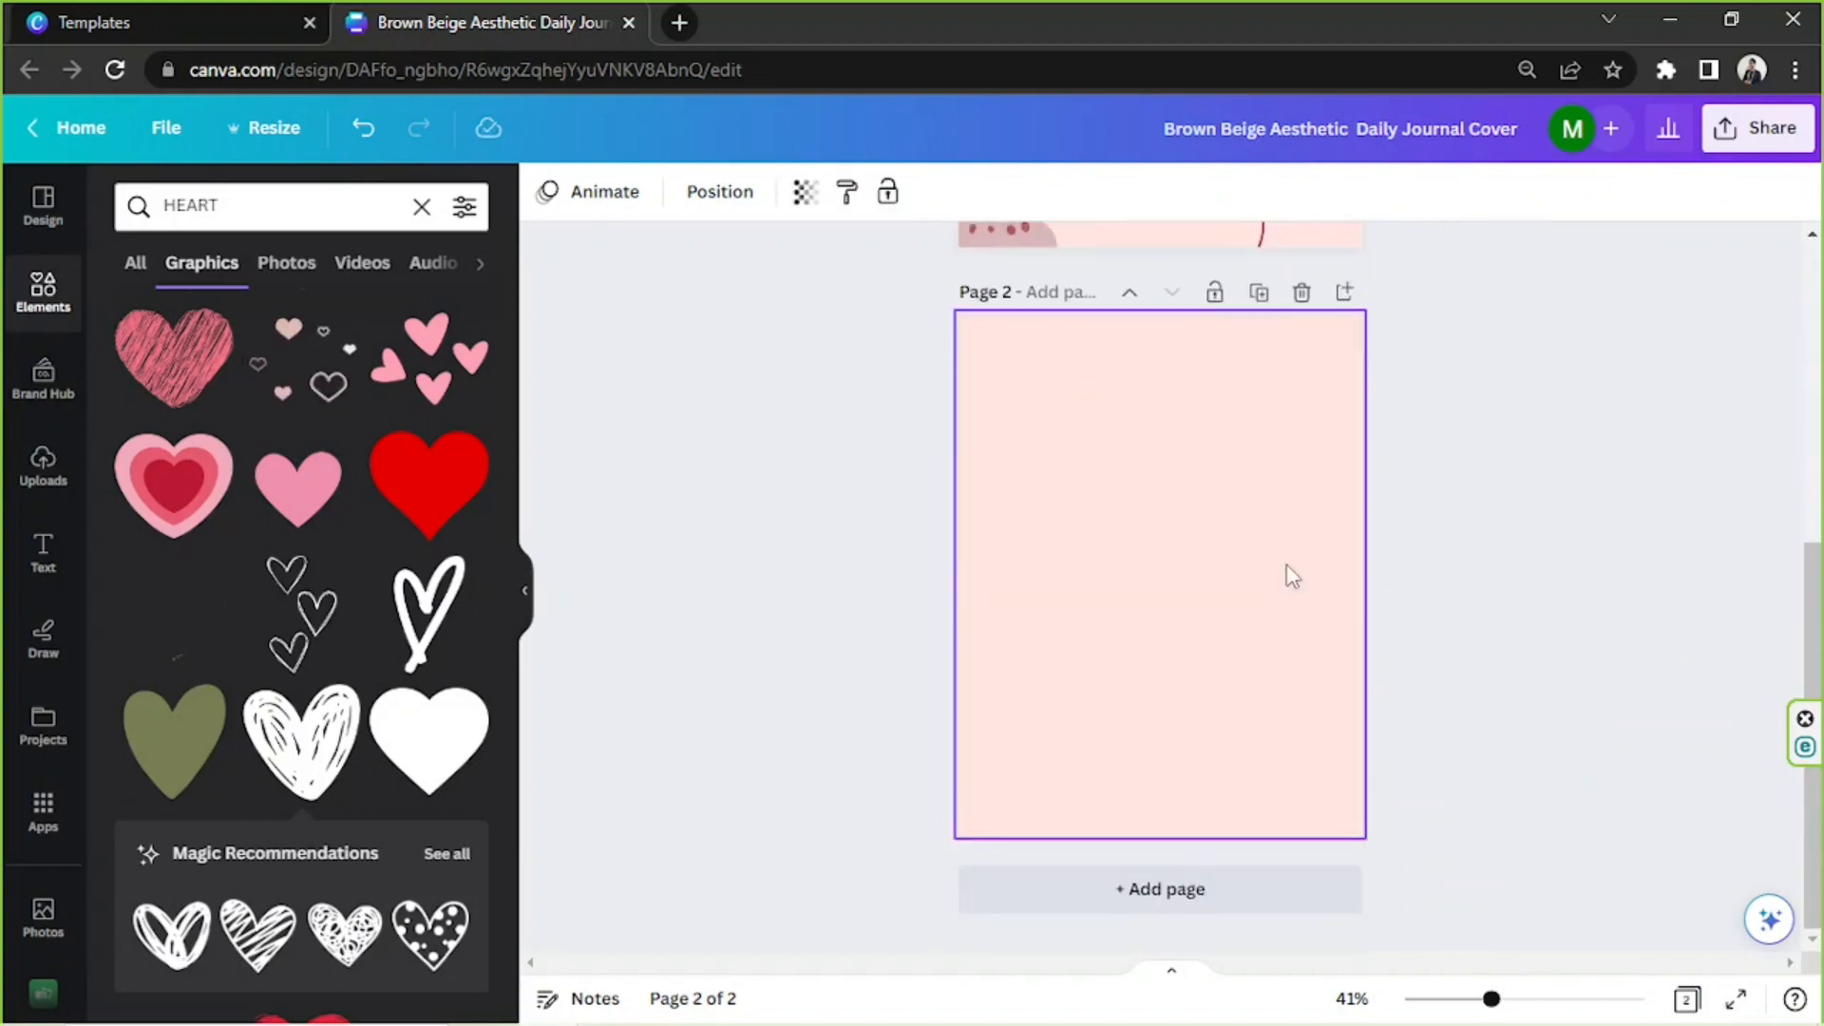
left_click(1284, 567)
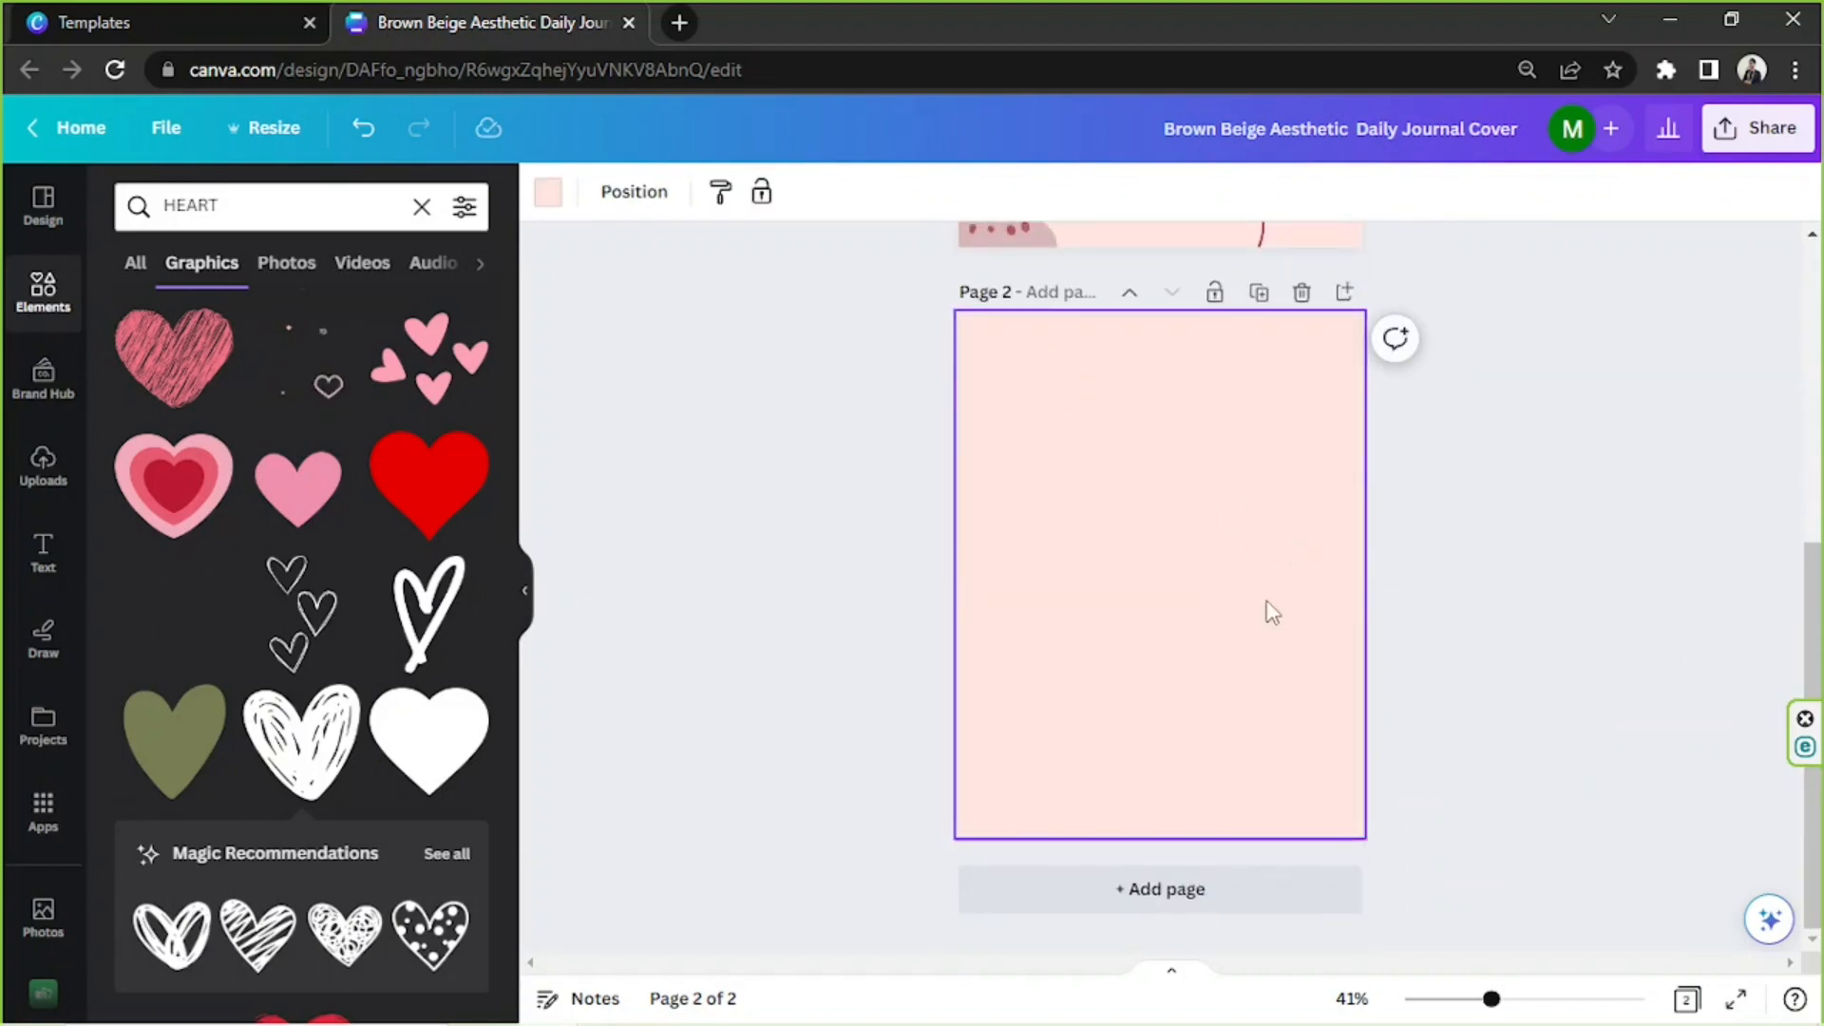
key("ctrl+v")
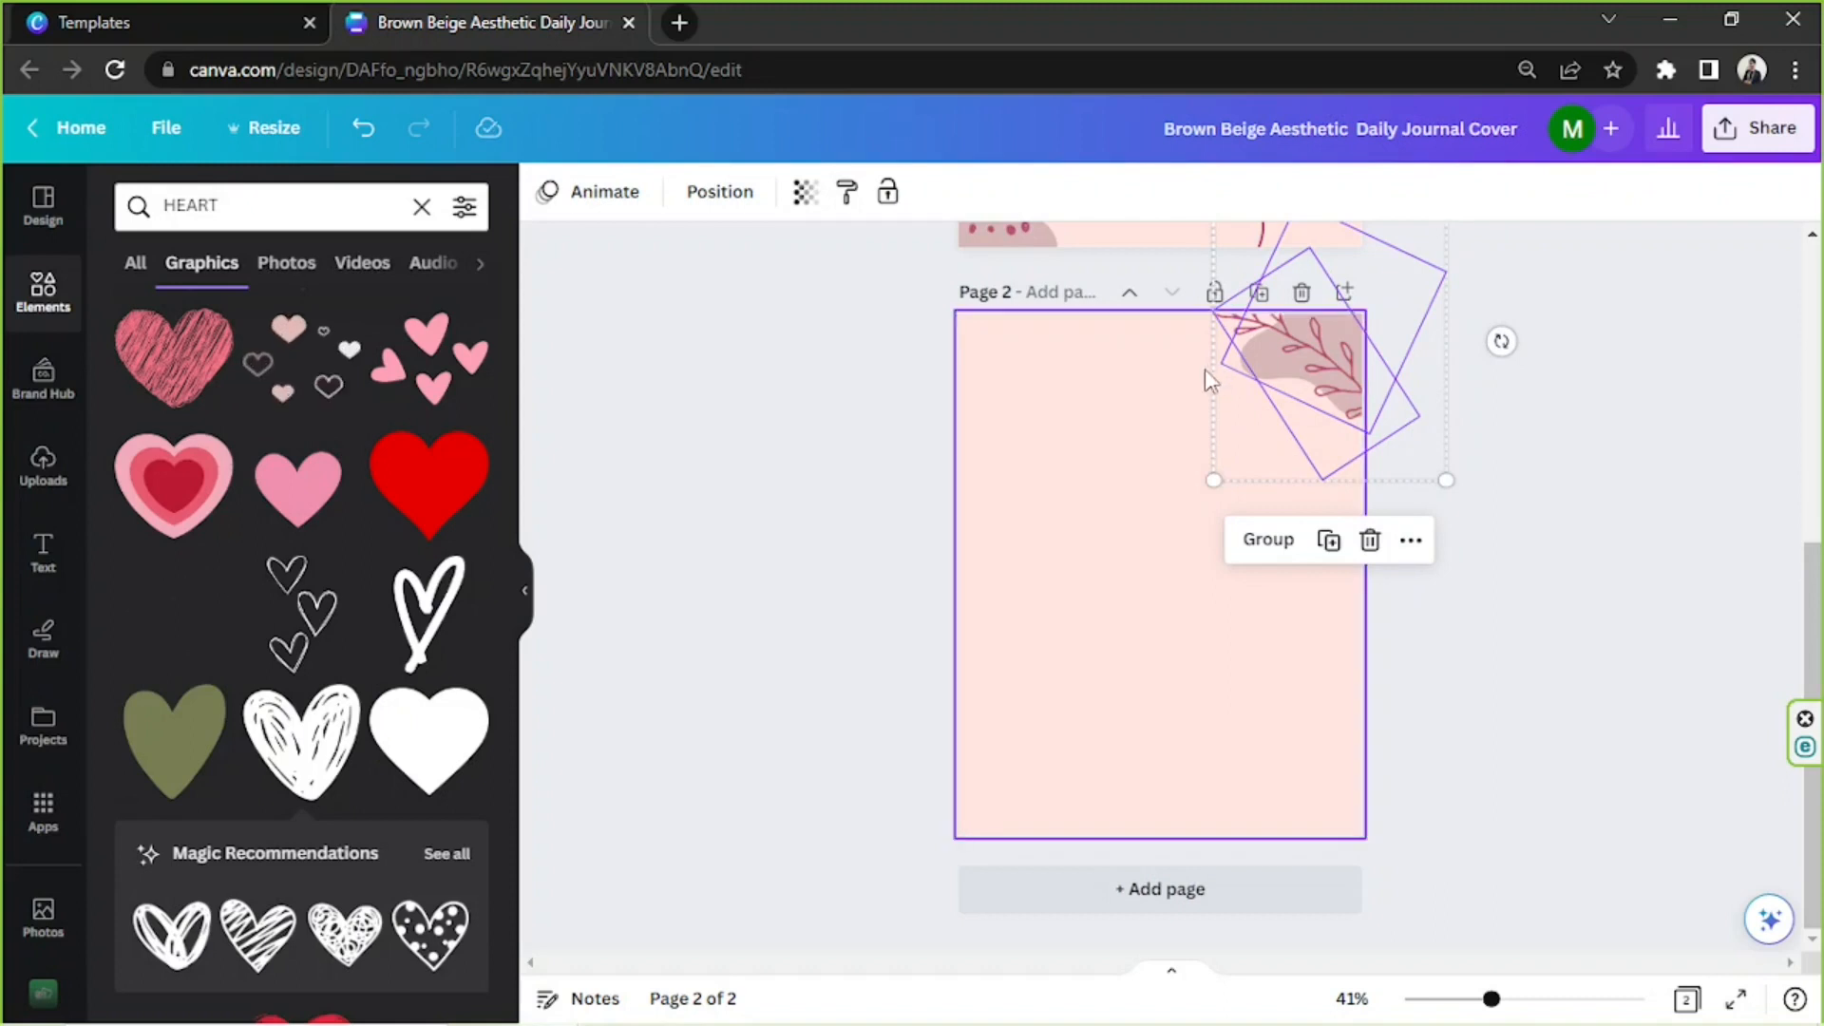
- Set the transparency of the pasted leaf branch and blob on page 2 to 50
left_click(806, 195)
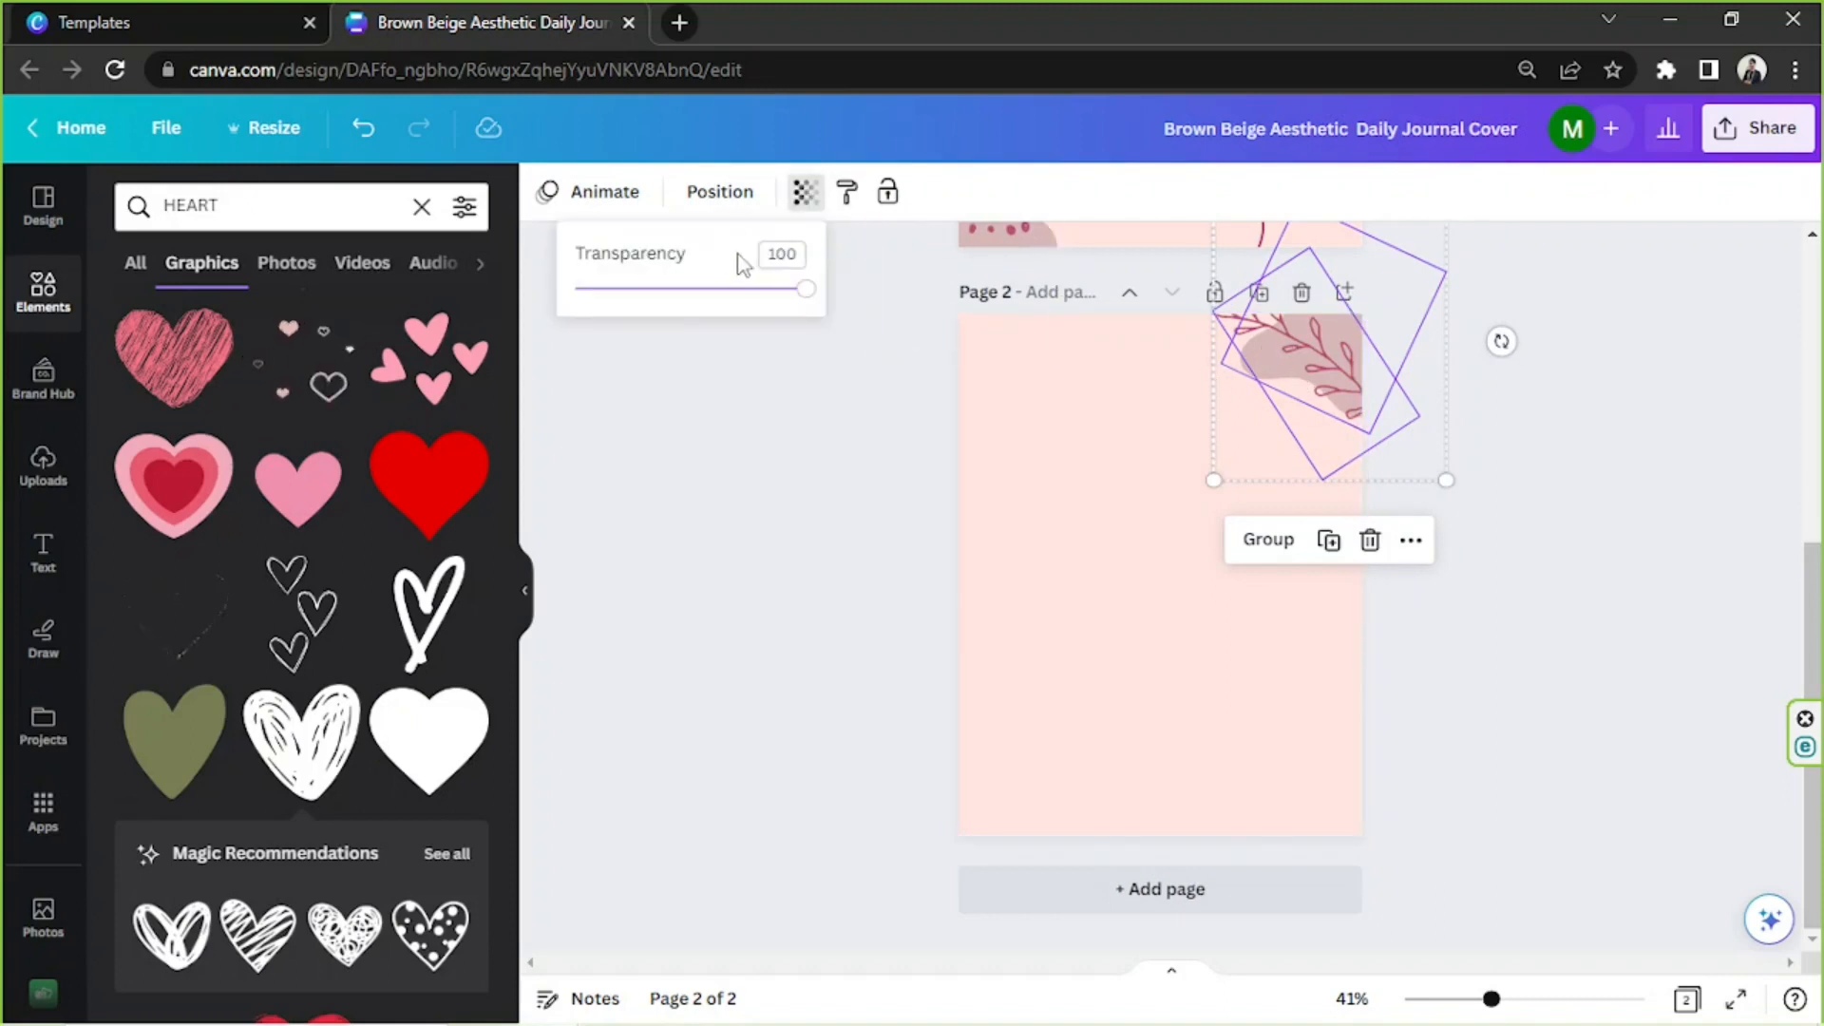
left_click(785, 255)
type("50")
key("Return")
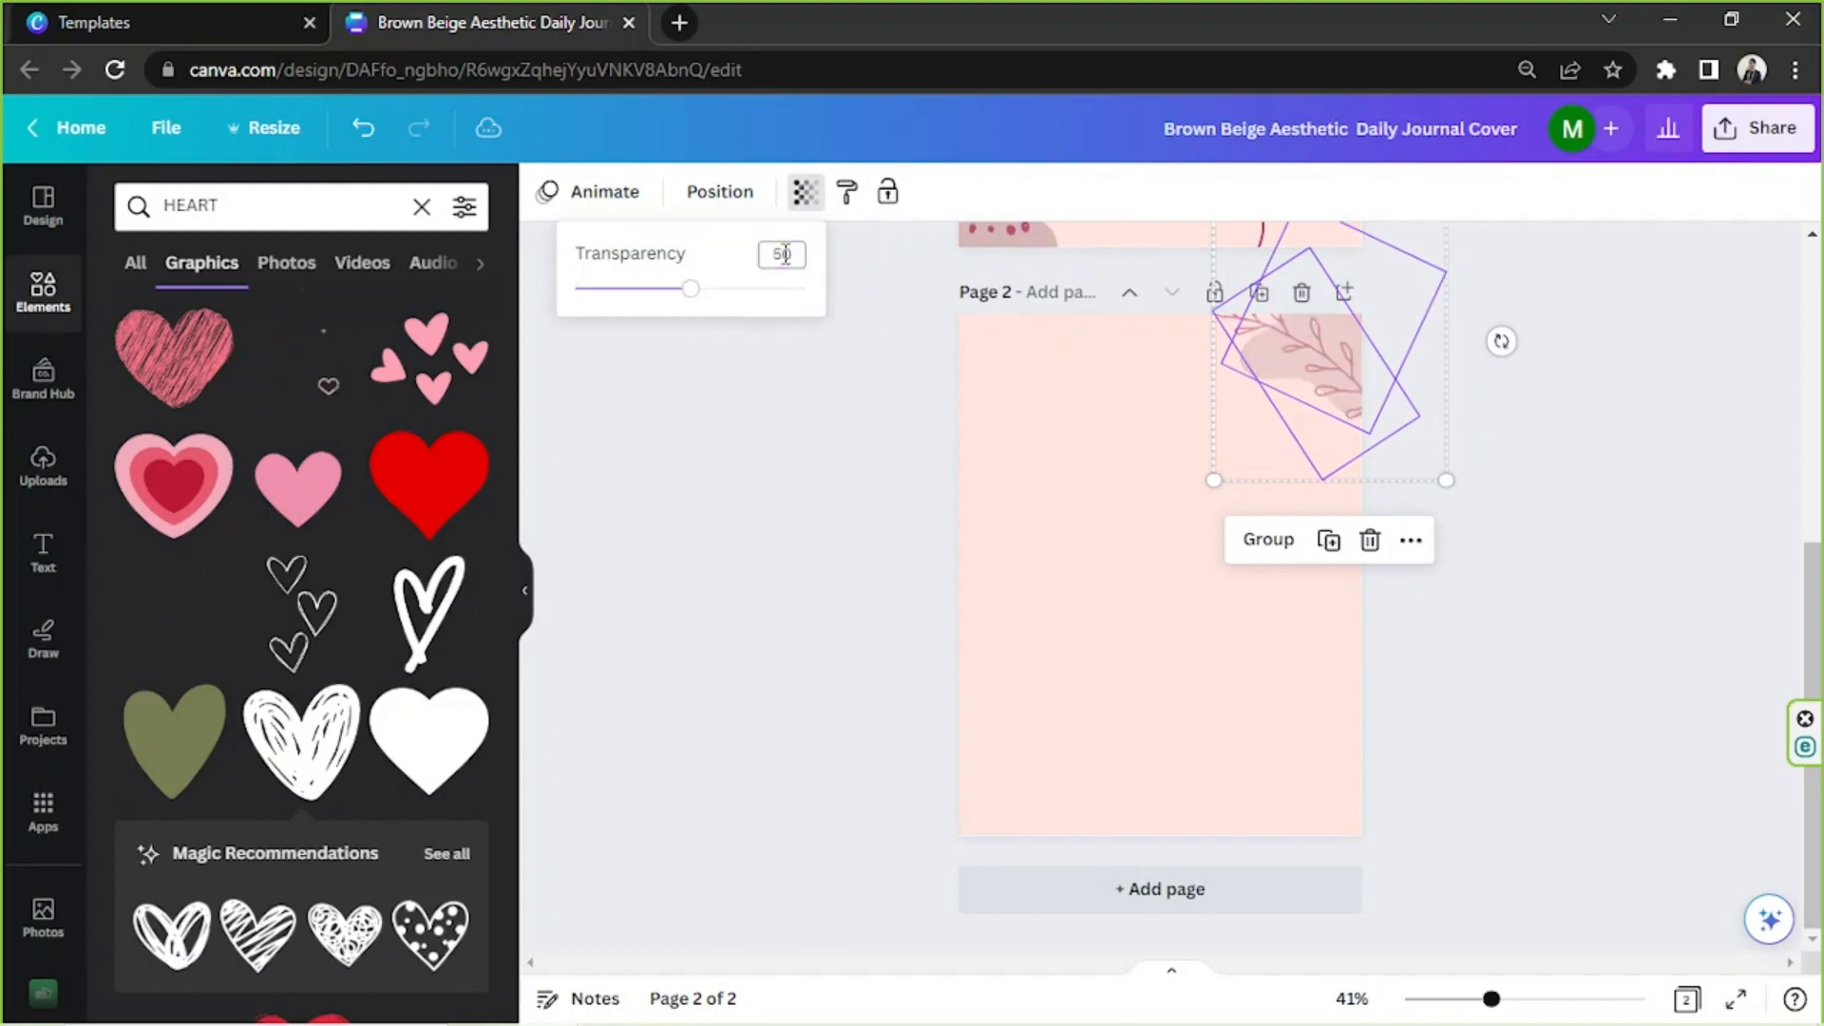
- Copy the cover's lower-left leaves, blob and dots and paste them onto page 2
scroll(1148, 475, "up", 3)
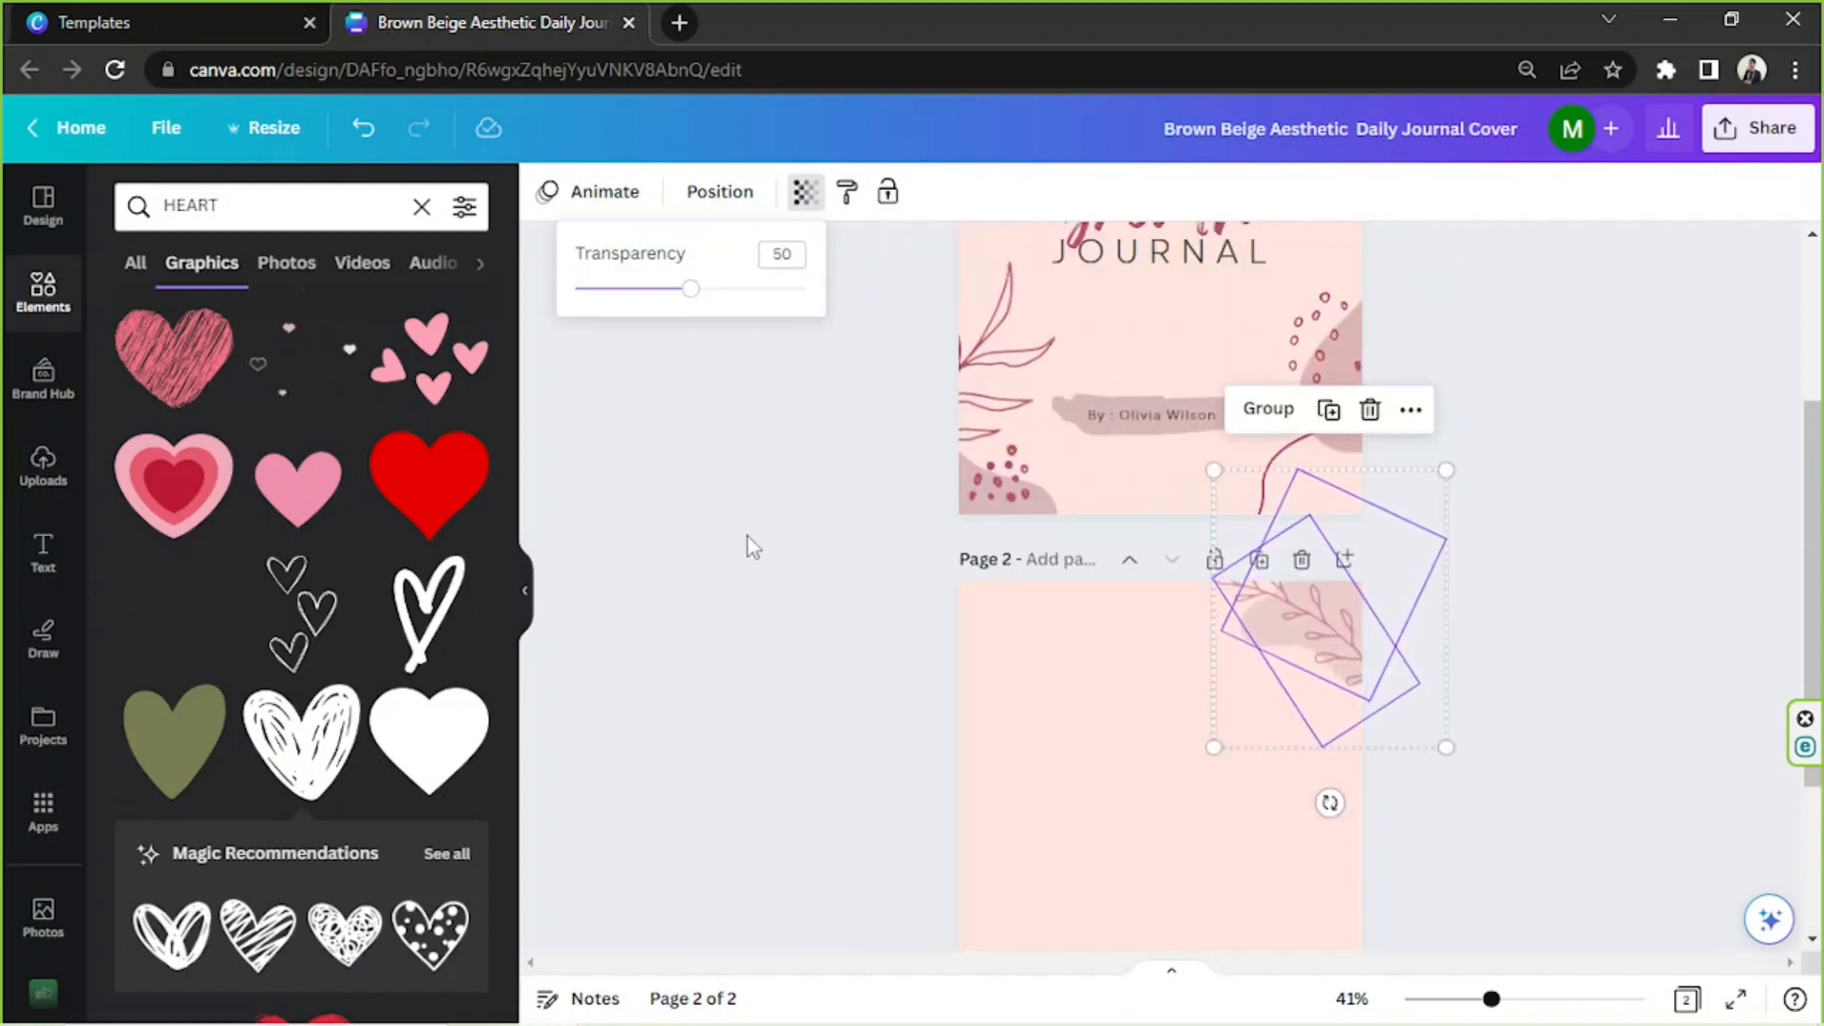
left_click_drag(895, 358, 971, 485)
key("ctrl+c")
scroll(1074, 517, "down", 3)
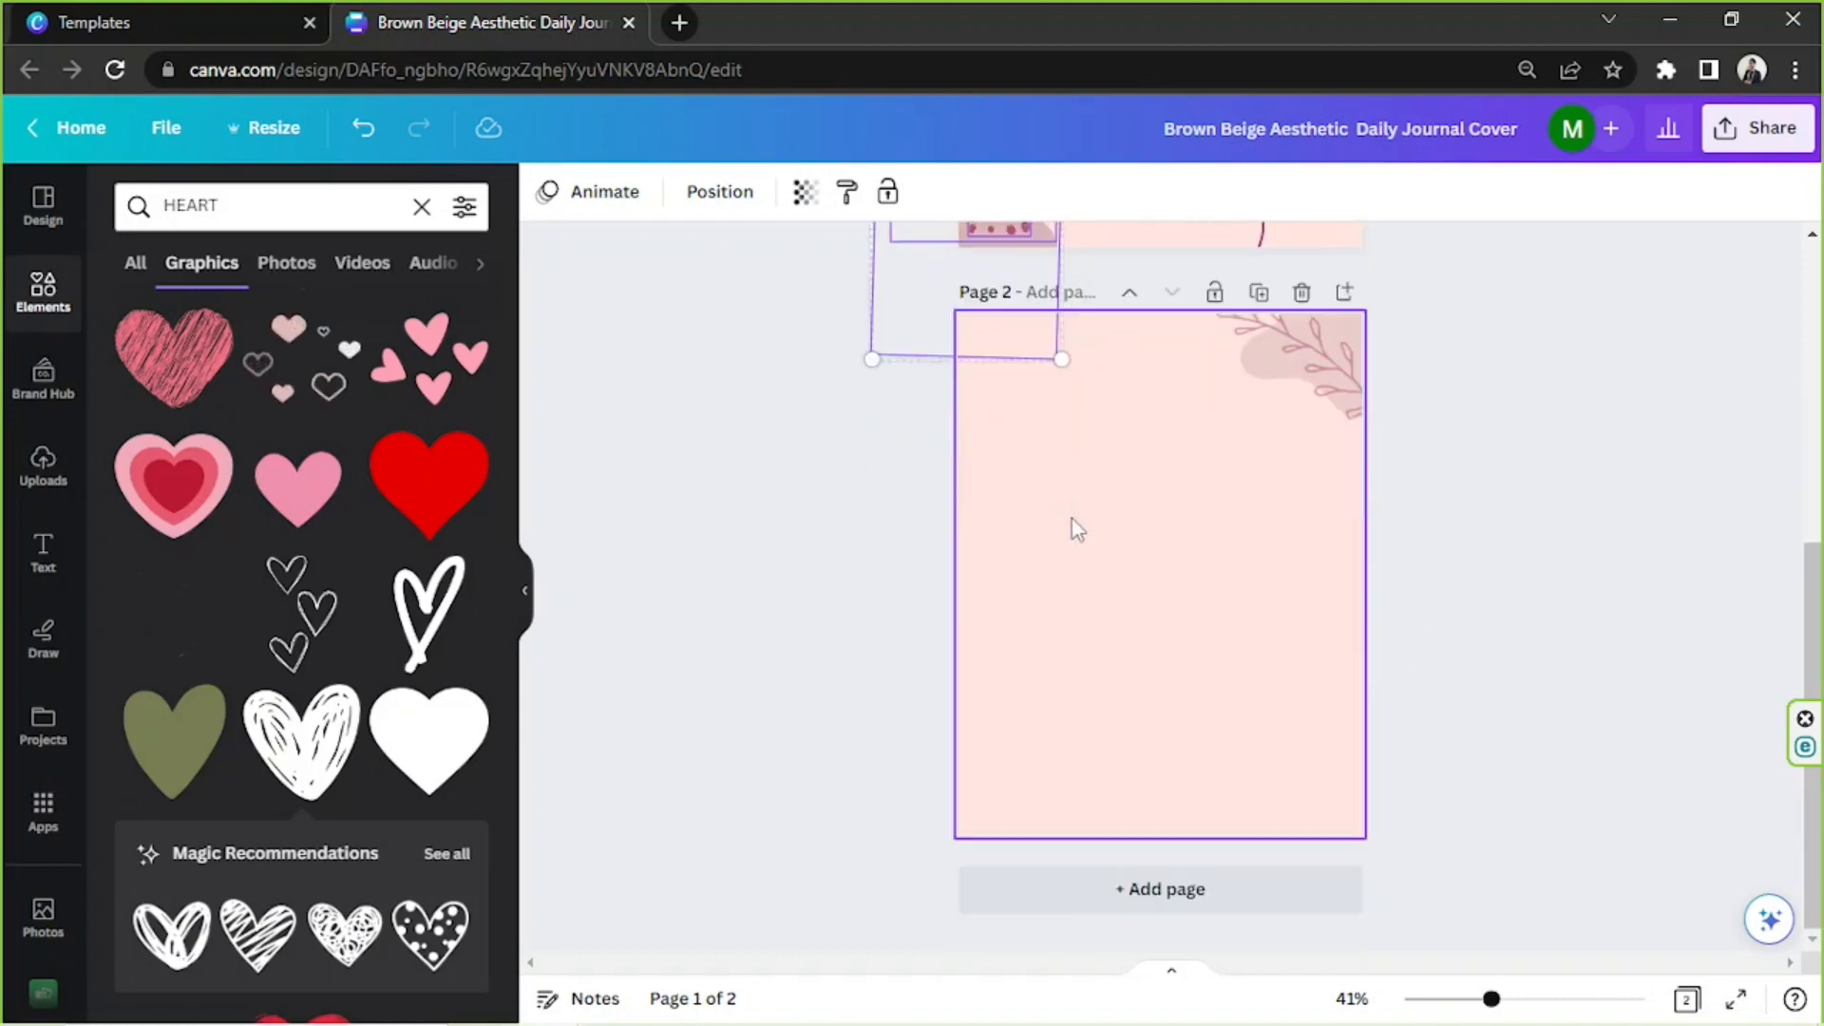
left_click(1074, 646)
key("ctrl+v")
- Set the transparency of the pasted lower-left leaves, blob and dots on page 2 to 50
left_click(805, 192)
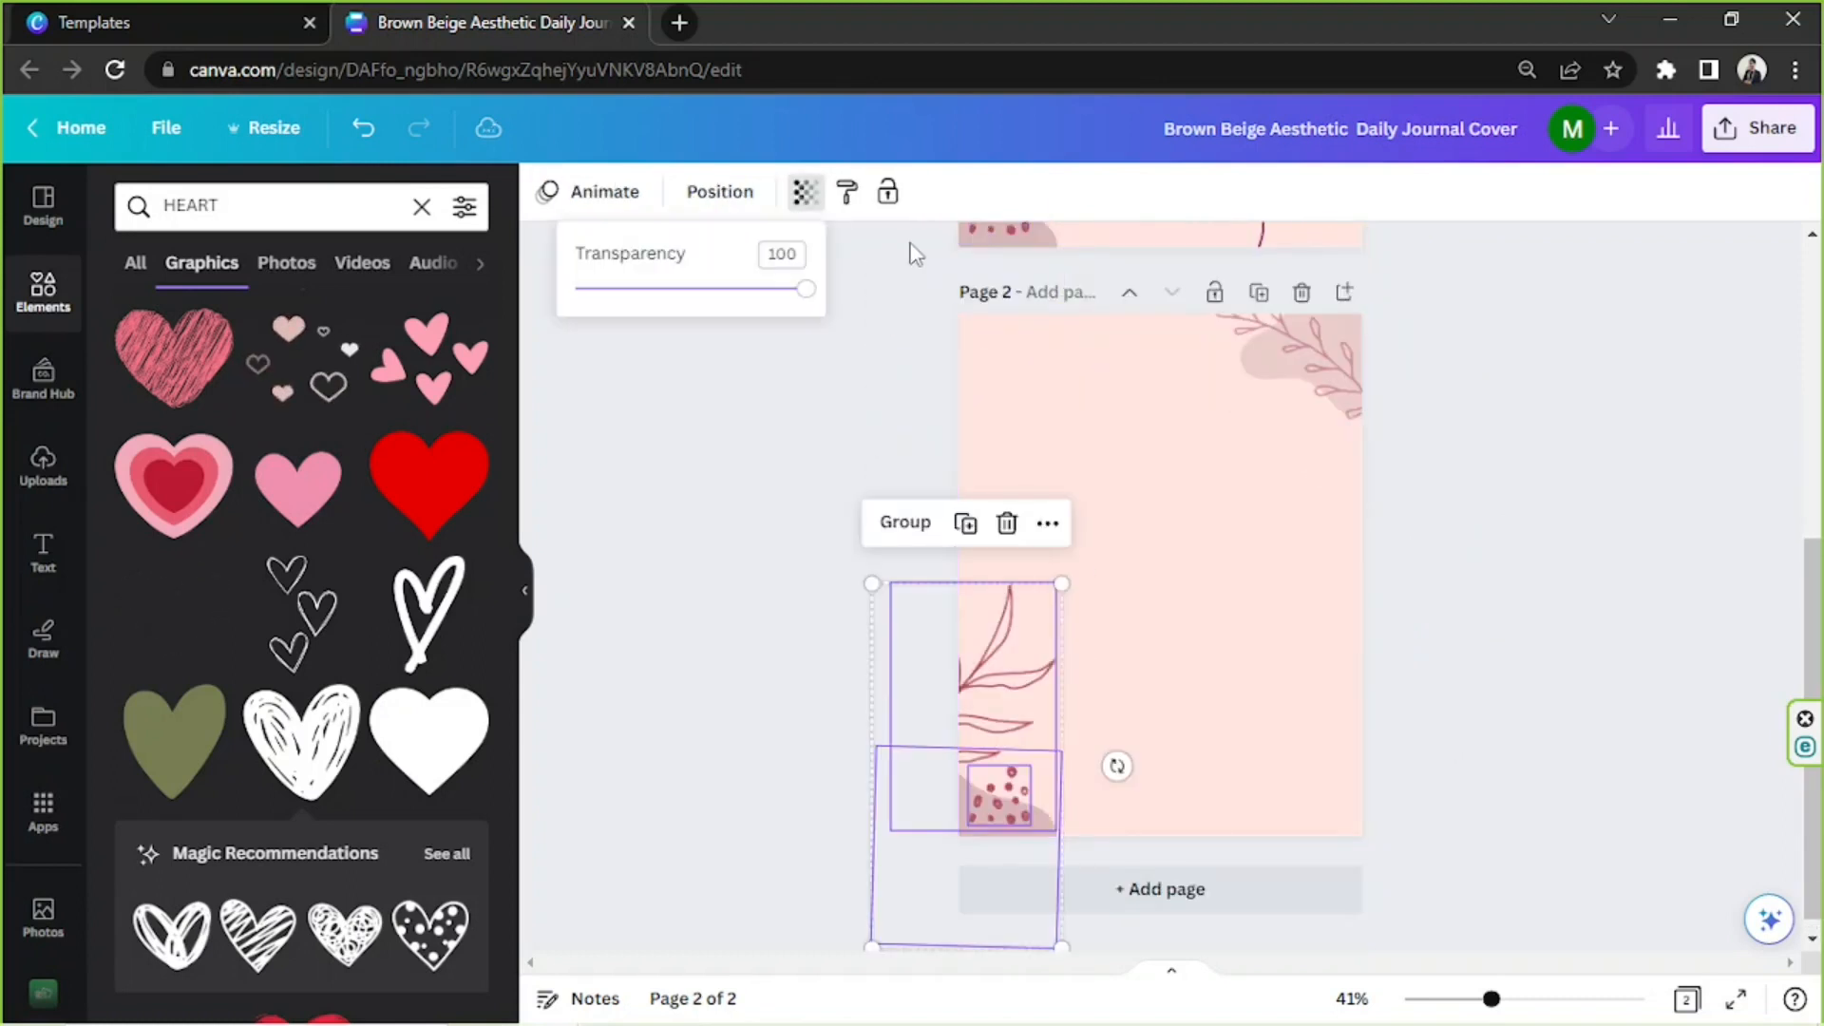
type("50")
key("Return")
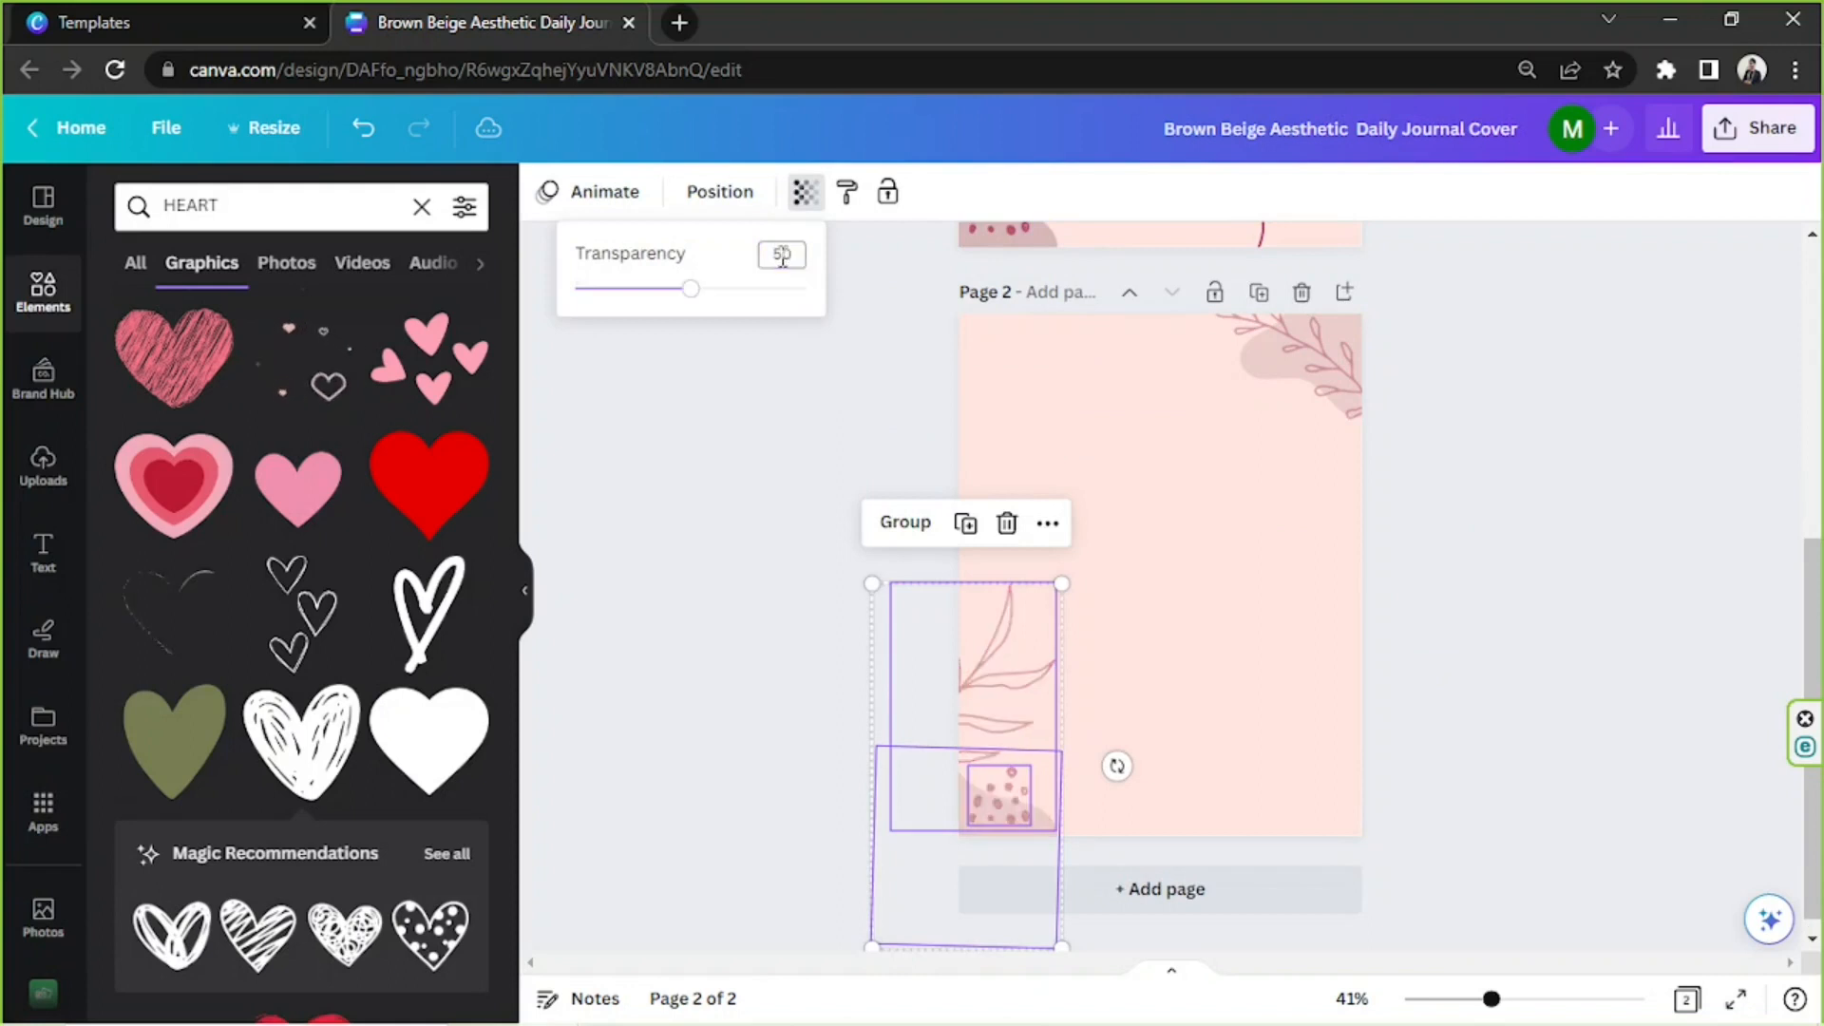
left_click(1585, 488)
- Copy the cover's script word "my" onto page 2 and place it centered near the page's upper edge
scroll(1587, 489, "up", 3)
left_click(1589, 491)
scroll(1586, 489, "up", 3)
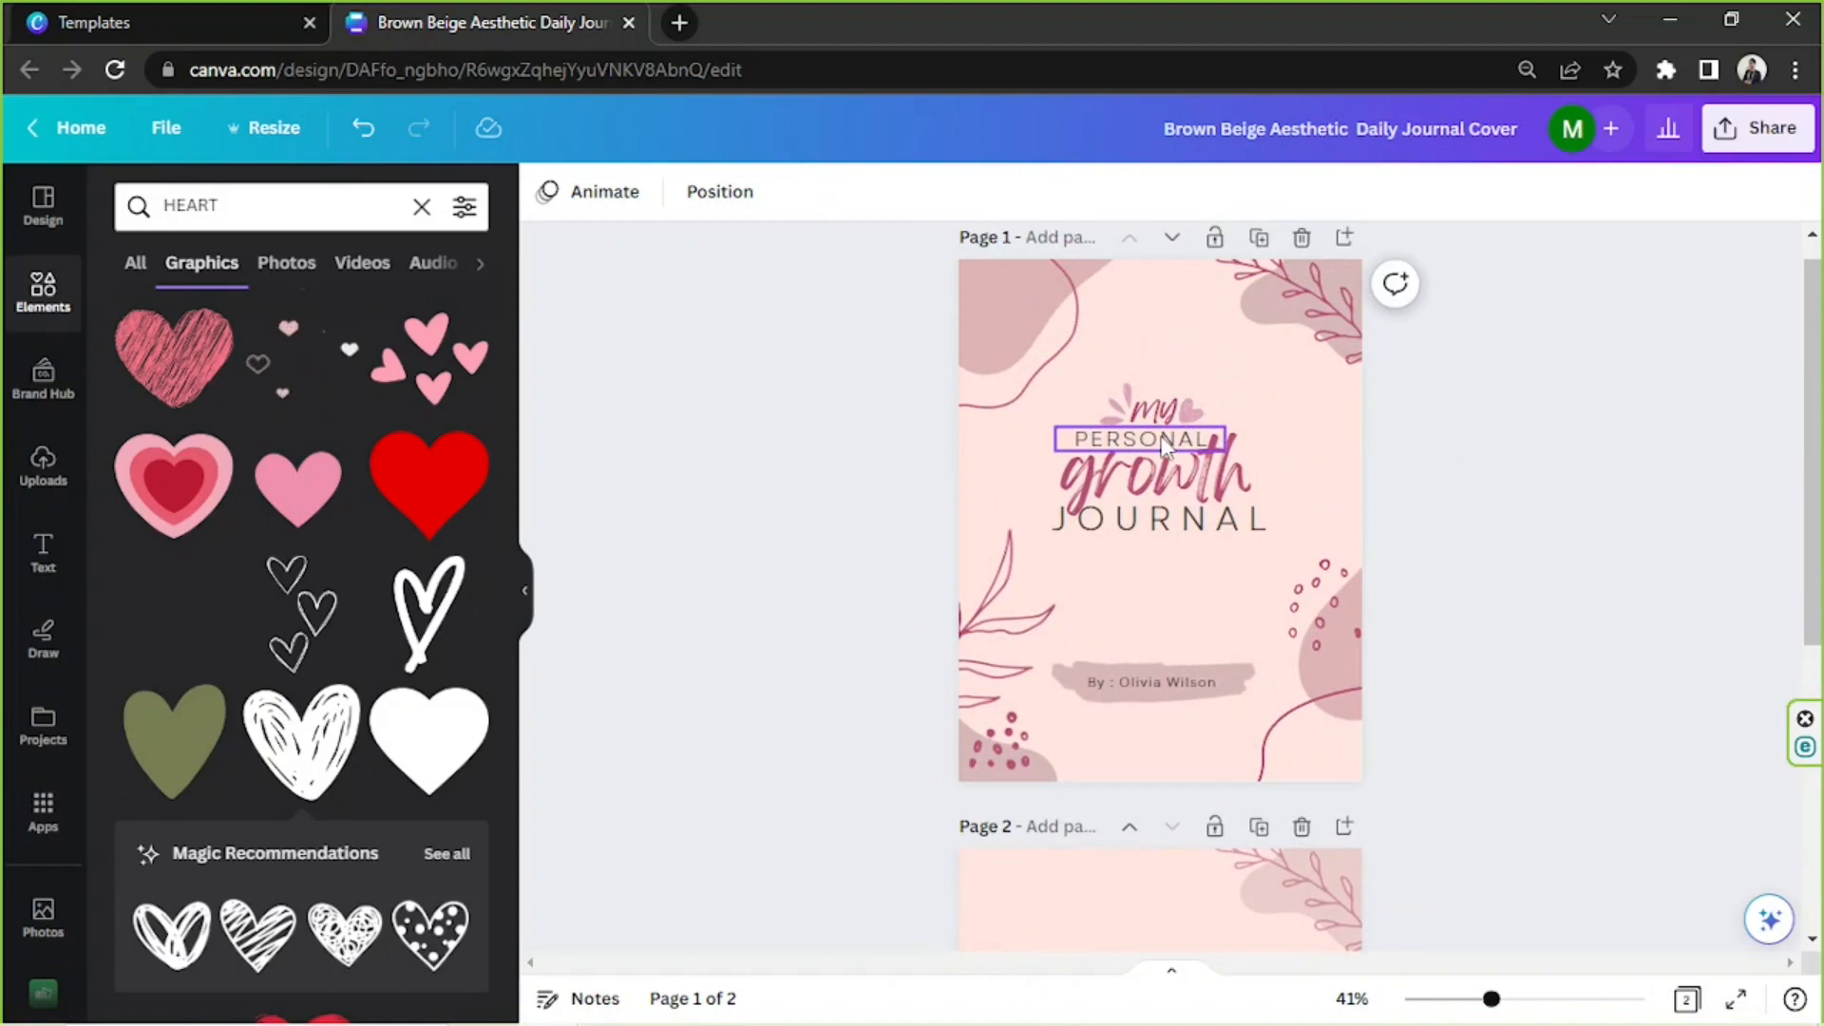
left_click(1161, 427)
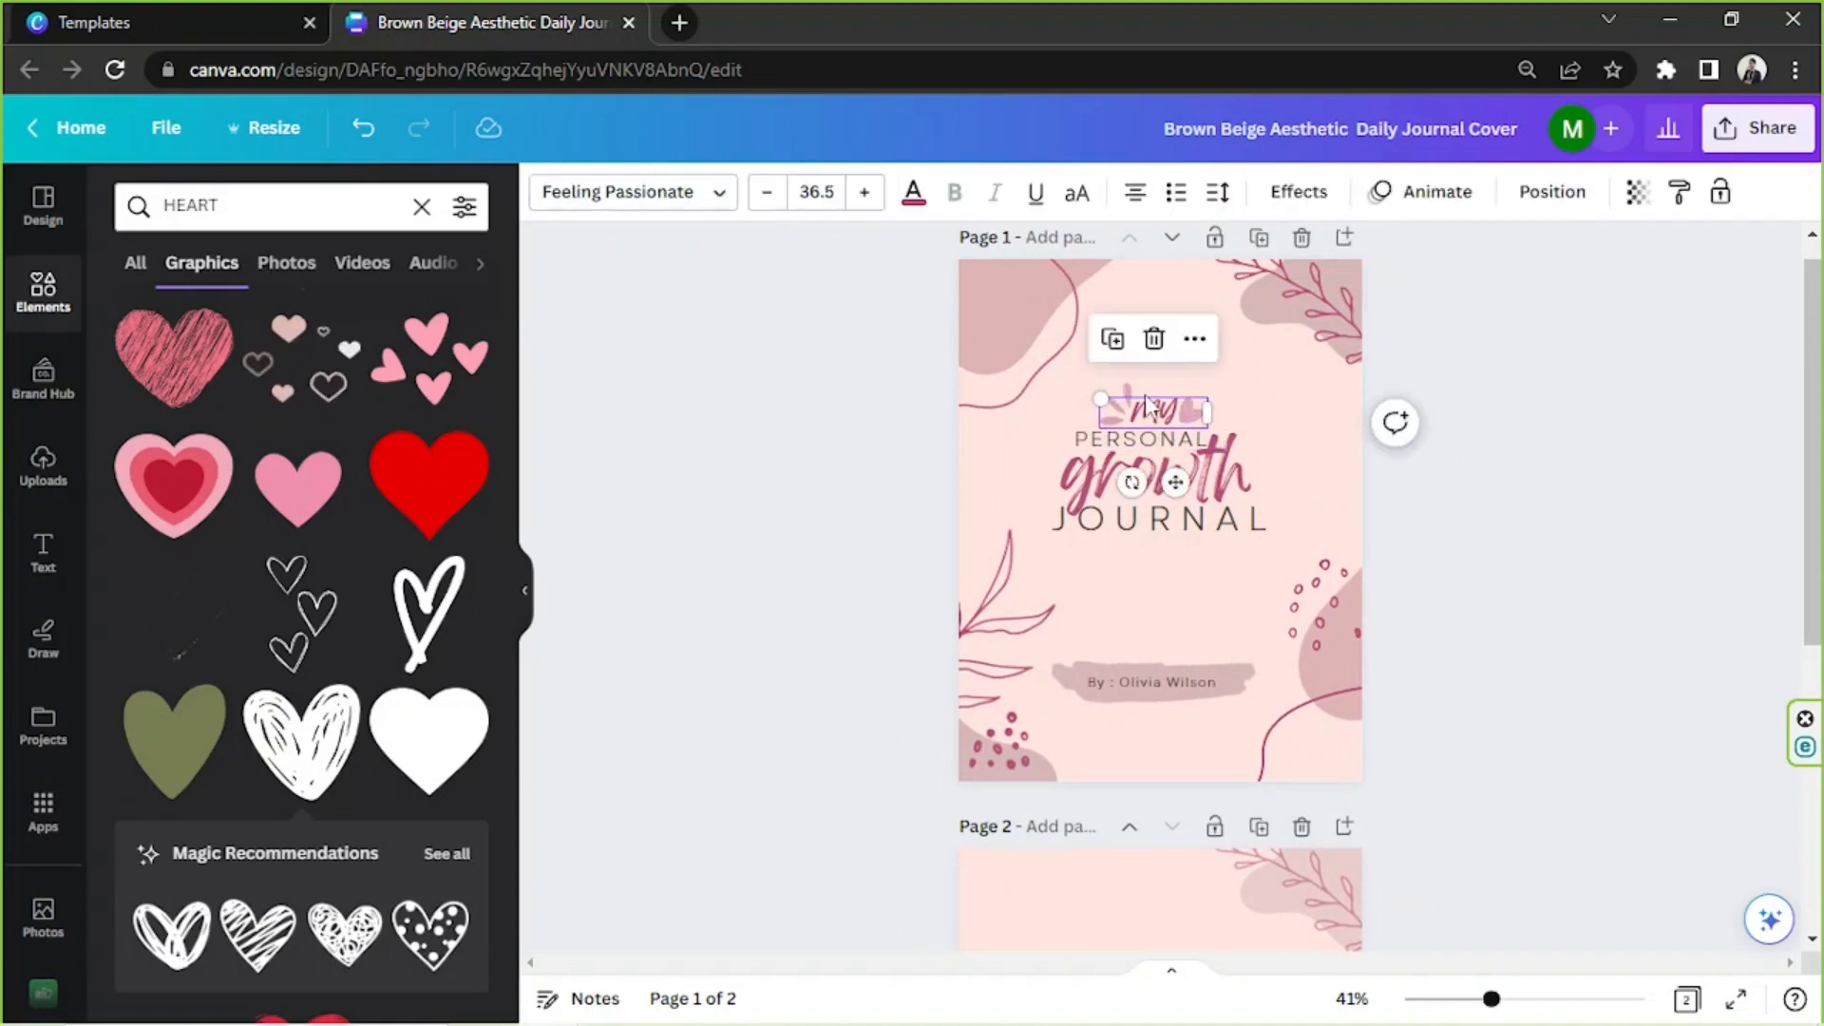
scroll(1140, 446, "down", 5)
left_click(1131, 486)
key("ctrl+v")
left_click_drag(1153, 460, 1164, 353)
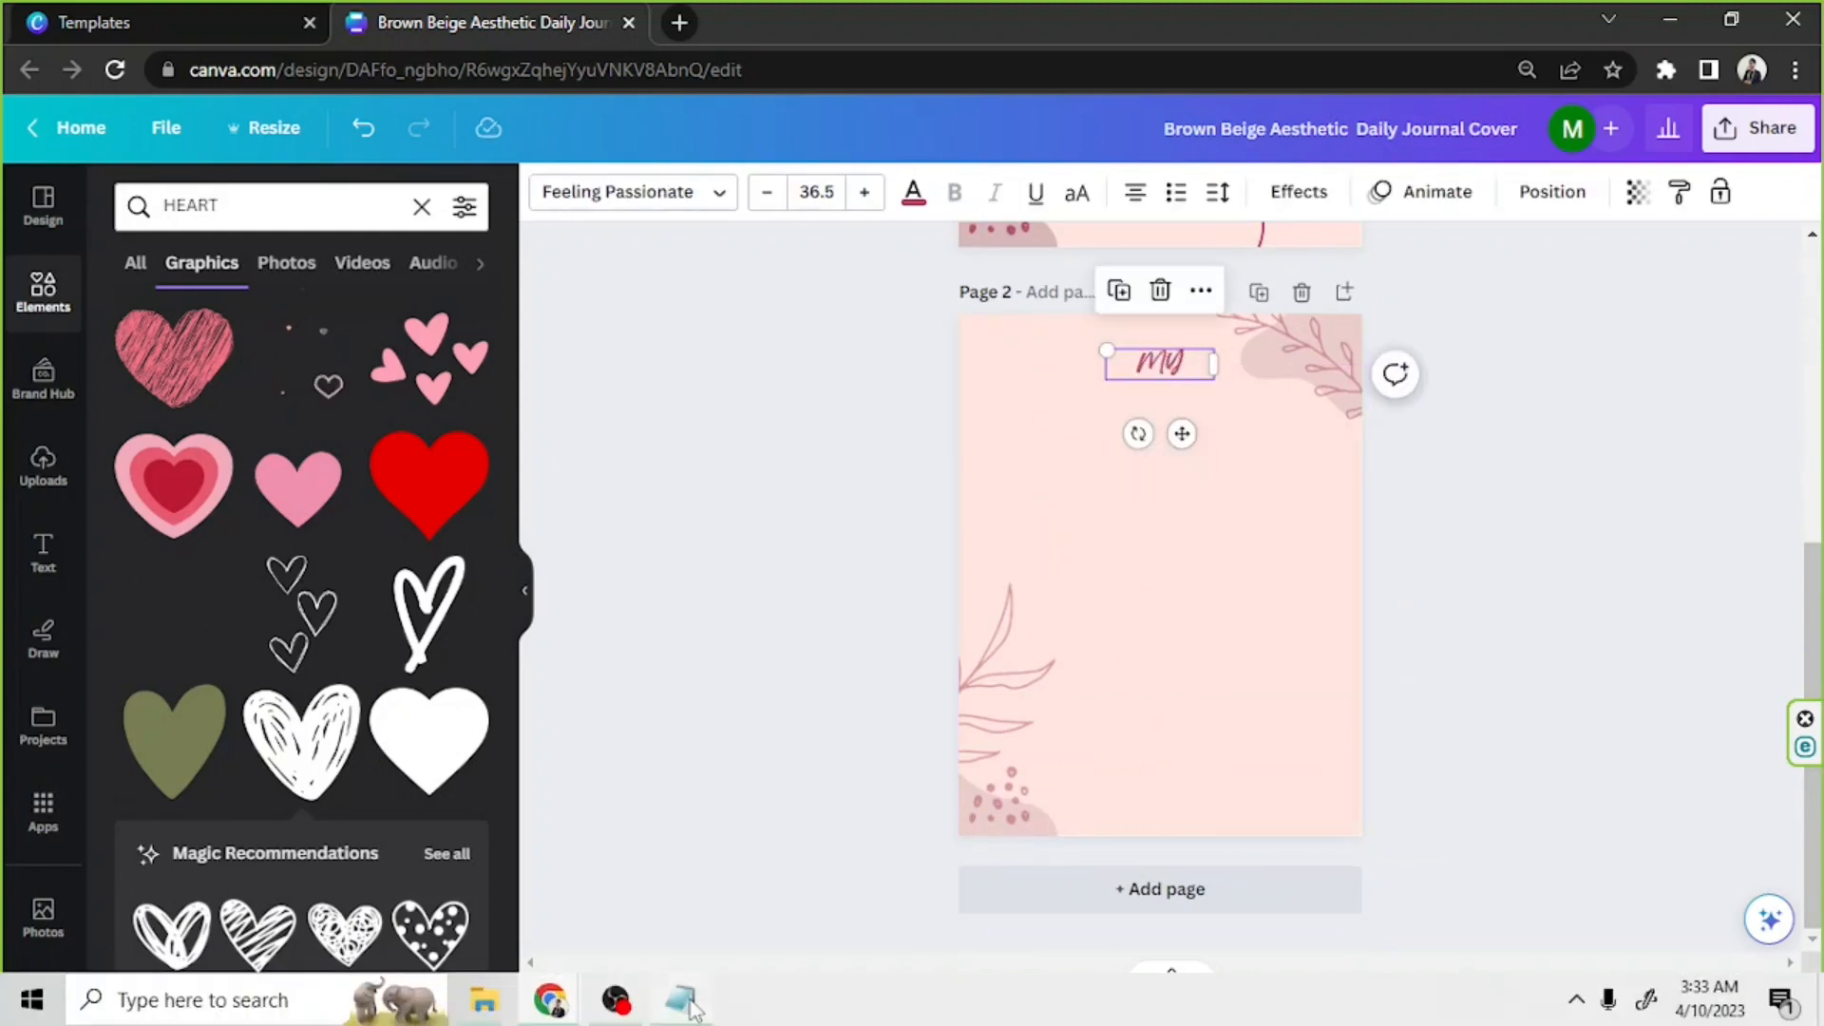
- Look up the Activity 1 title in the Notepad notes and replace page 2's "my" with "Reflection", centered near the upper edge
left_click(682, 1000)
triple_click(482, 352)
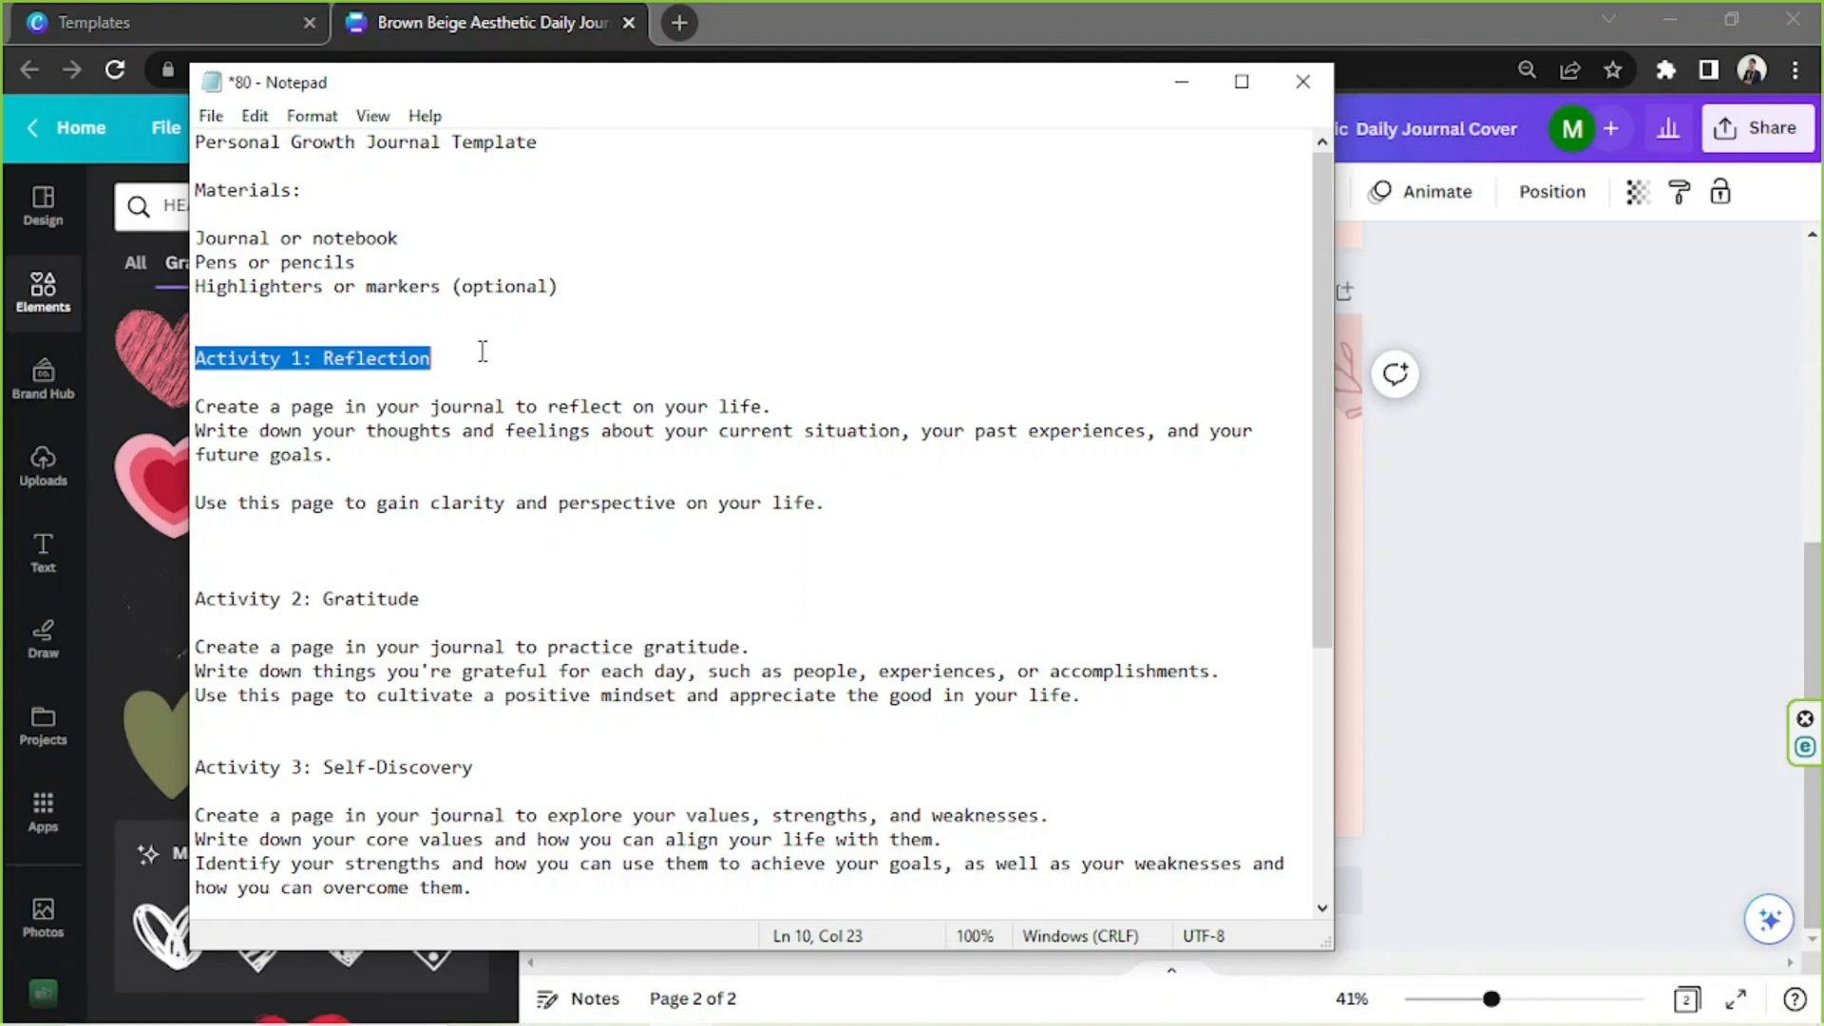
left_click(1594, 566)
left_click_drag(1178, 371, 1178, 403)
left_click(1178, 403)
double_click(1168, 403)
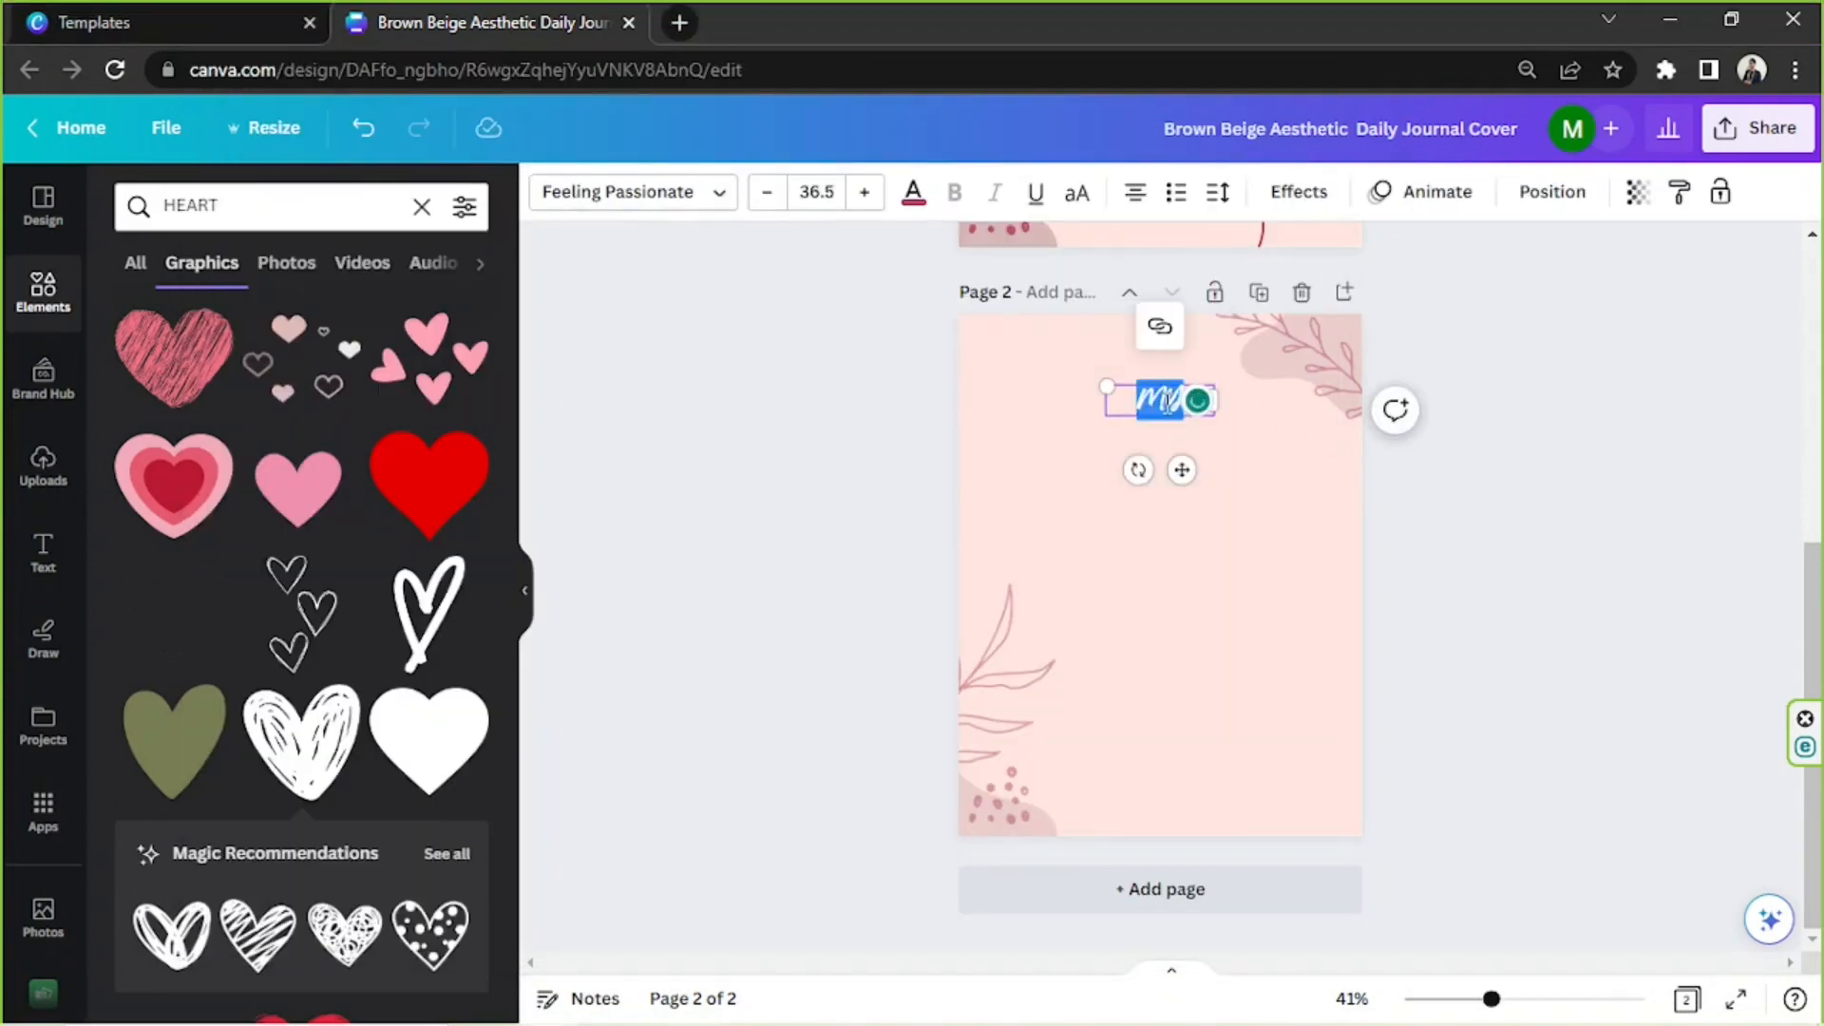
type("Refl")
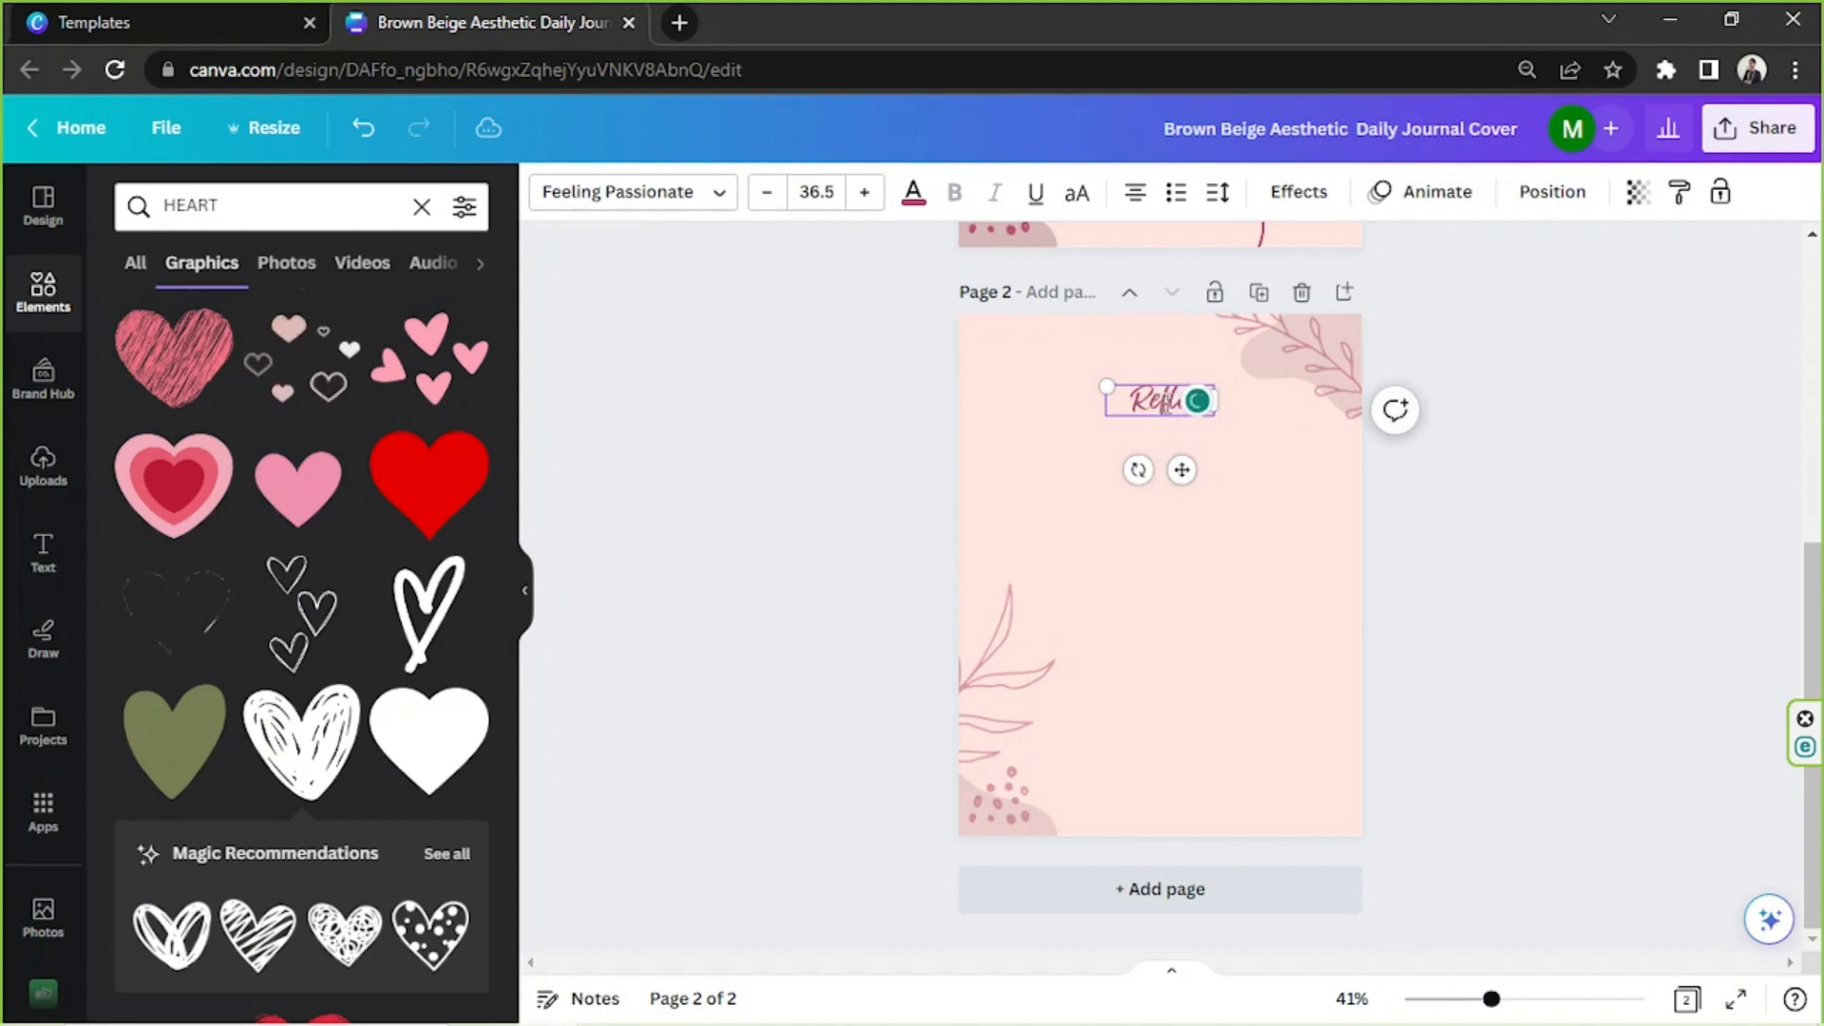
type("ection")
left_click(1463, 510)
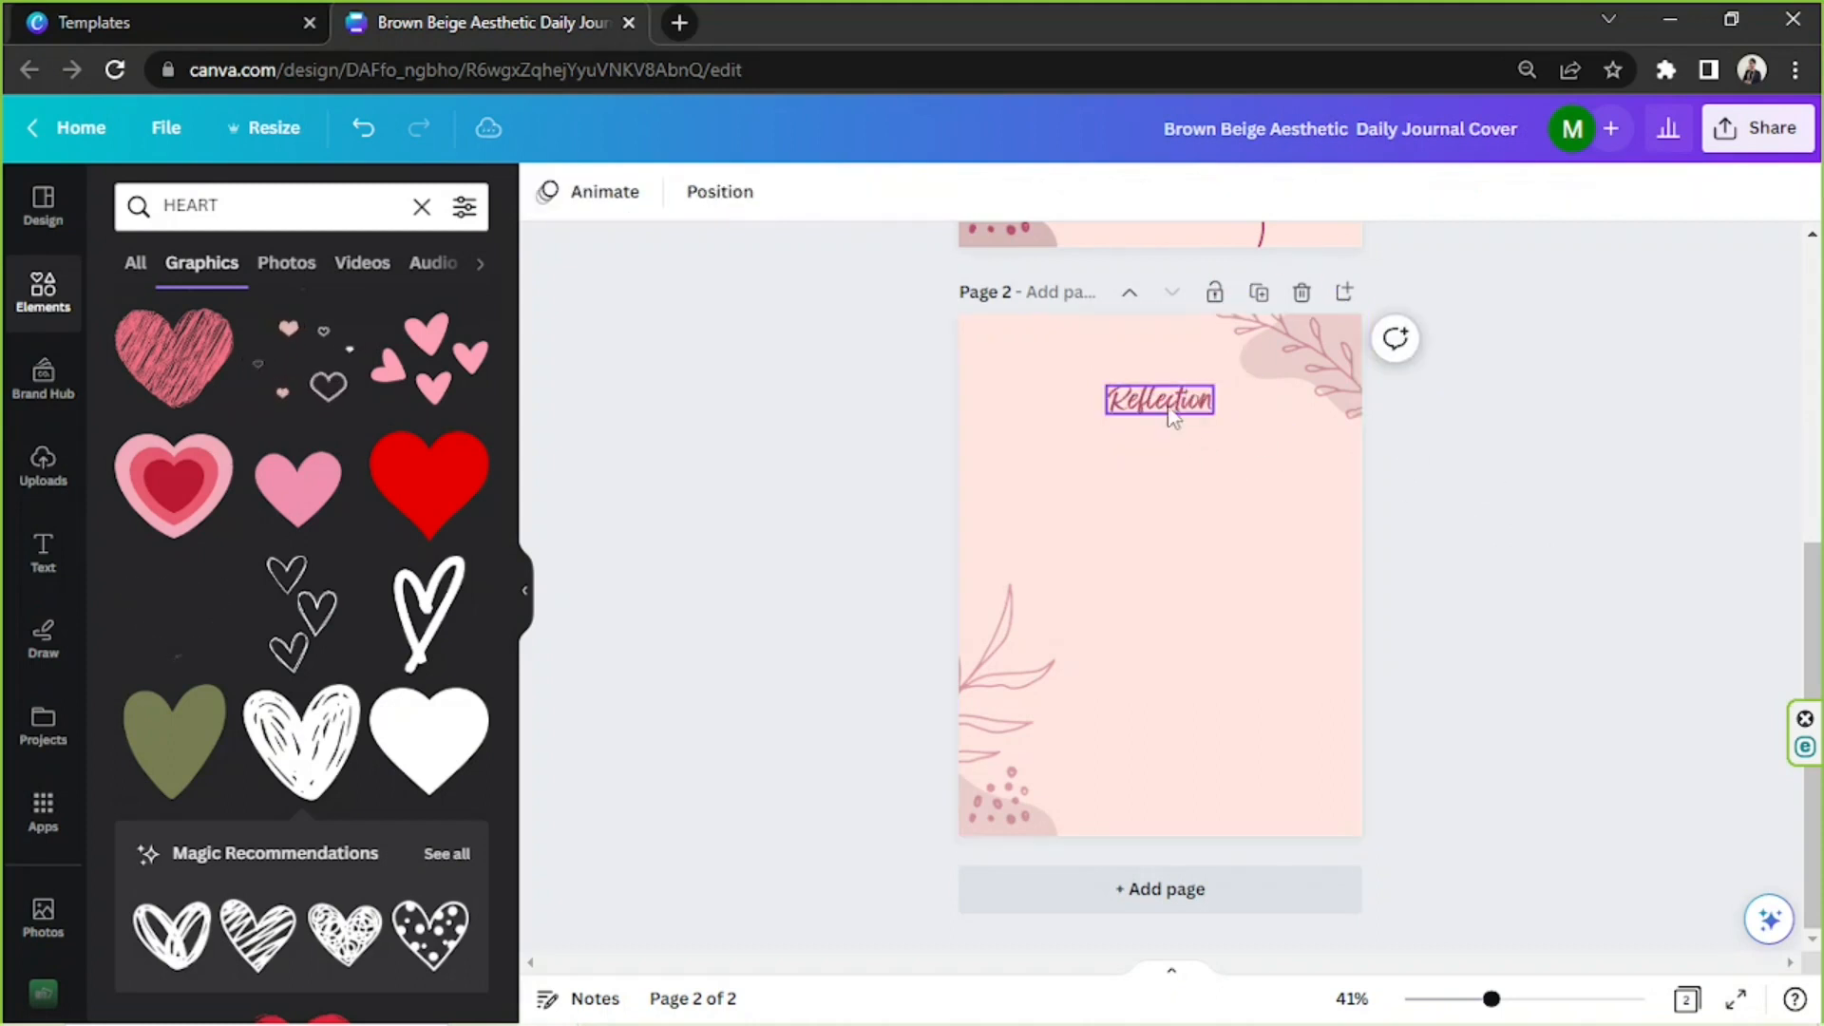
left_click_drag(1176, 407, 1170, 387)
left_click(1461, 503)
- Copy the cover's "PERSONAL" text onto page 2 and place it centered above "Reflection"
scroll(1462, 504, "up", 5)
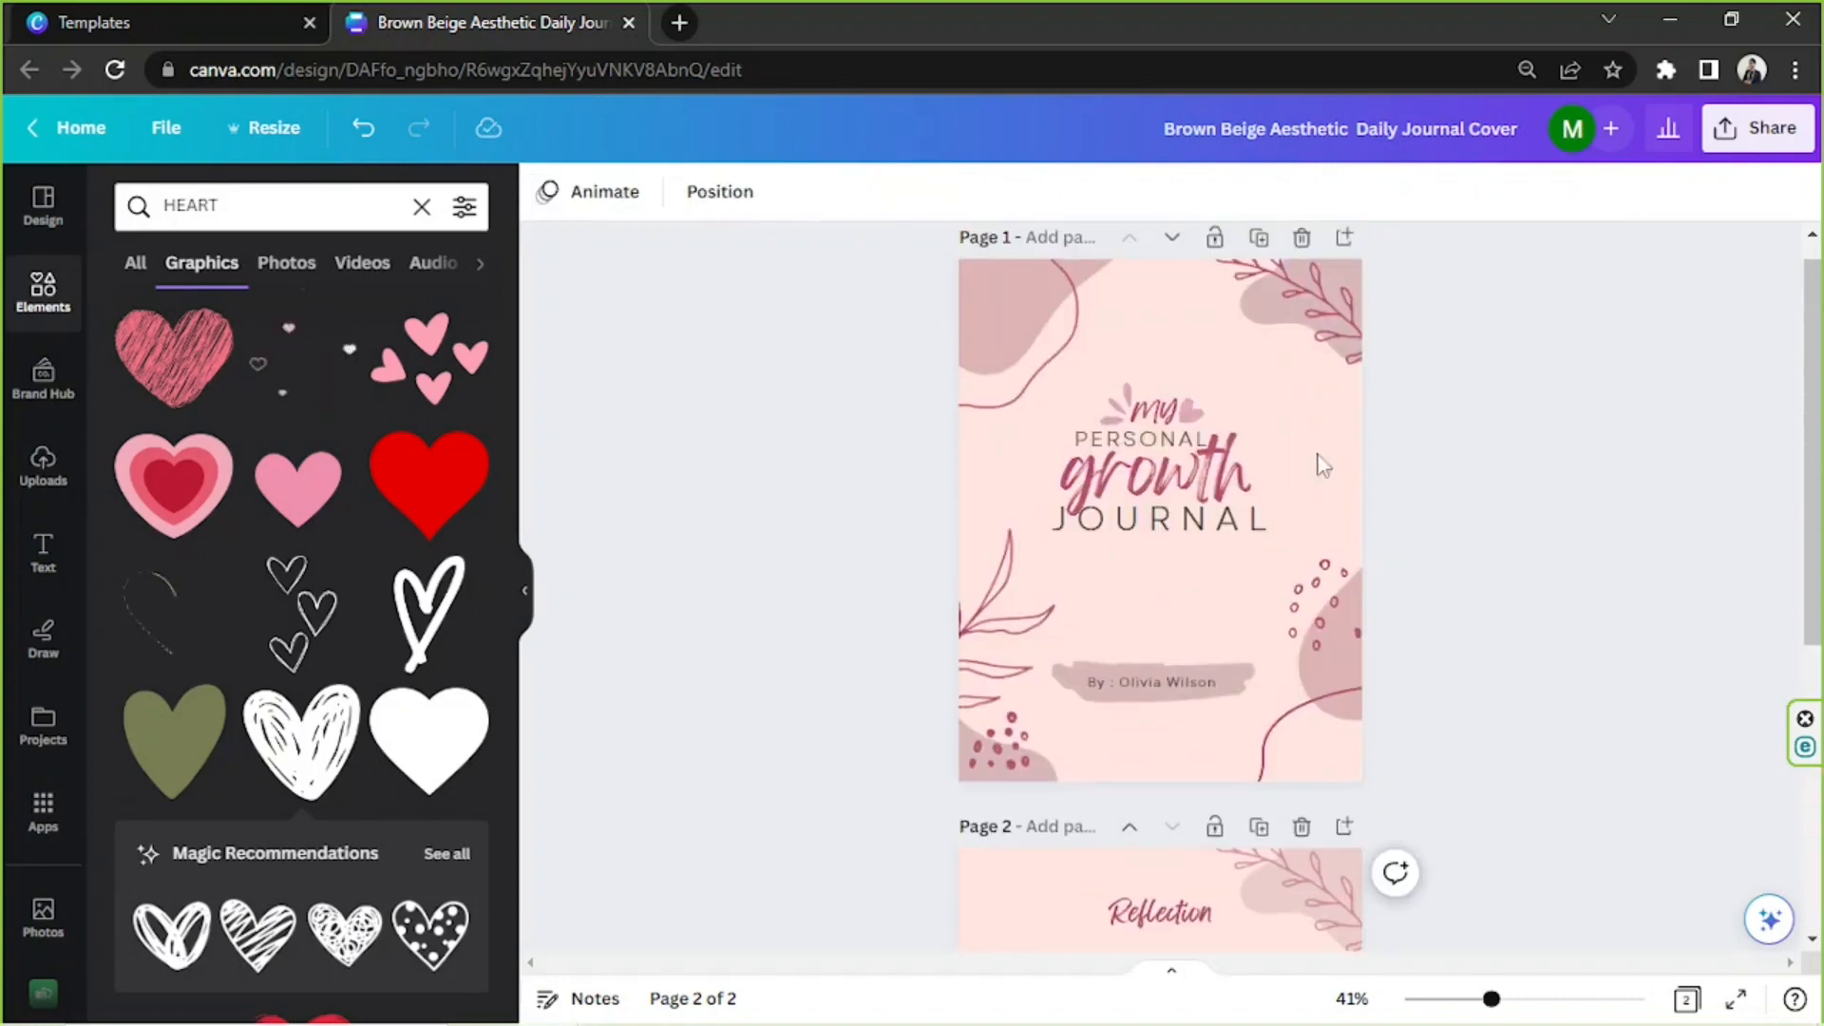
left_click(1175, 448)
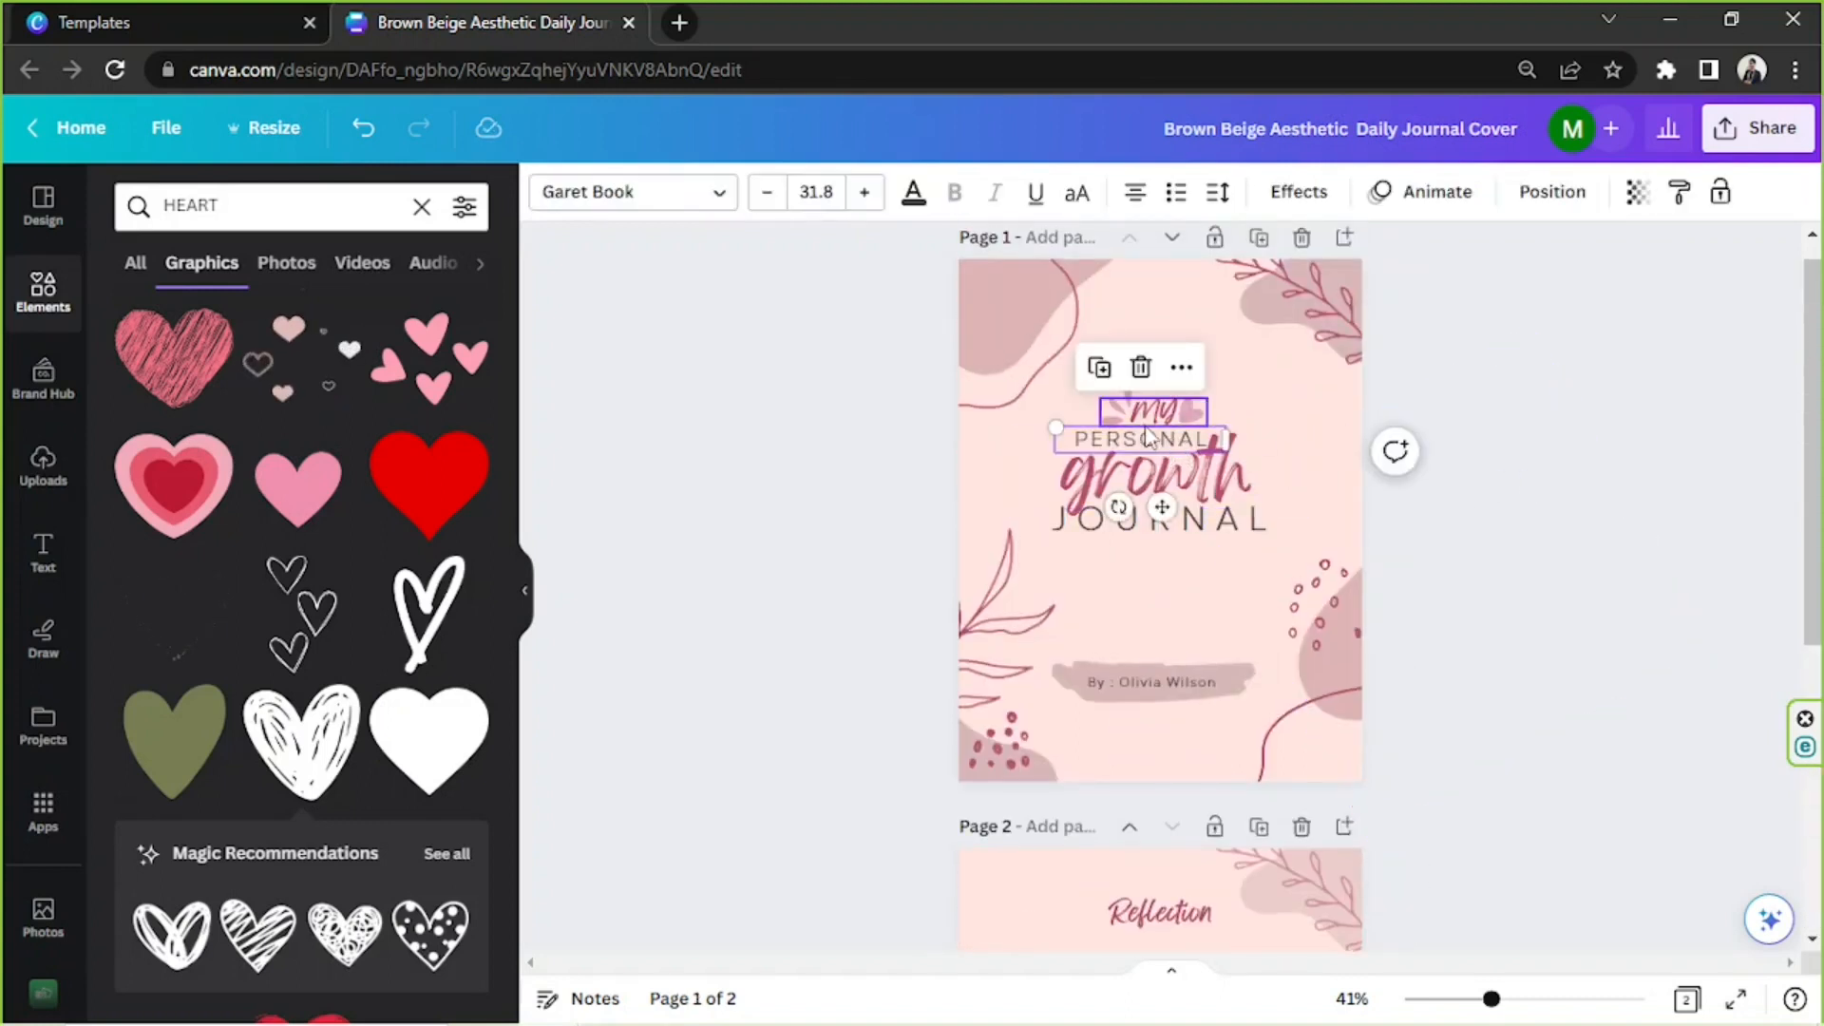
scroll(1143, 432, "down", 5)
left_click(1131, 465)
key("ctrl+v")
left_click_drag(1170, 630, 1189, 478)
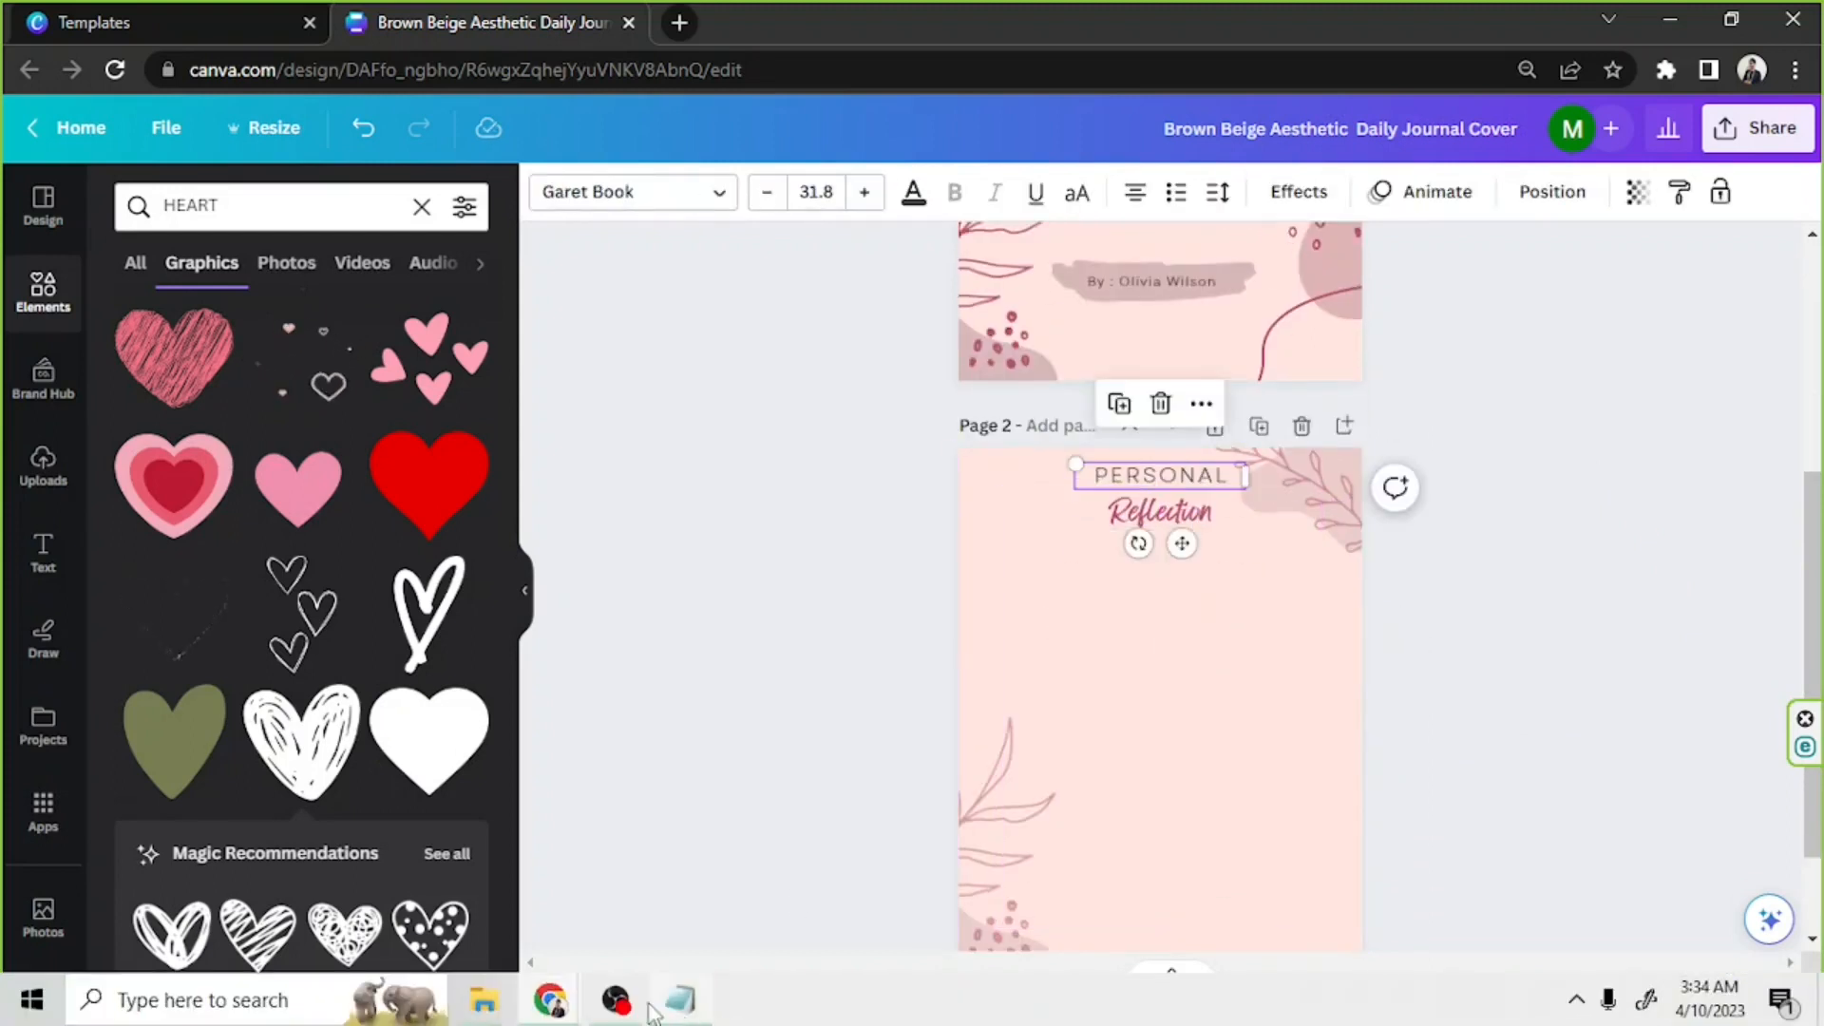
- Change page 2's "PERSONAL" text to "ACTIVITY 1" and move it slightly closer to "Reflection"
left_click(680, 1002)
left_click(681, 1003)
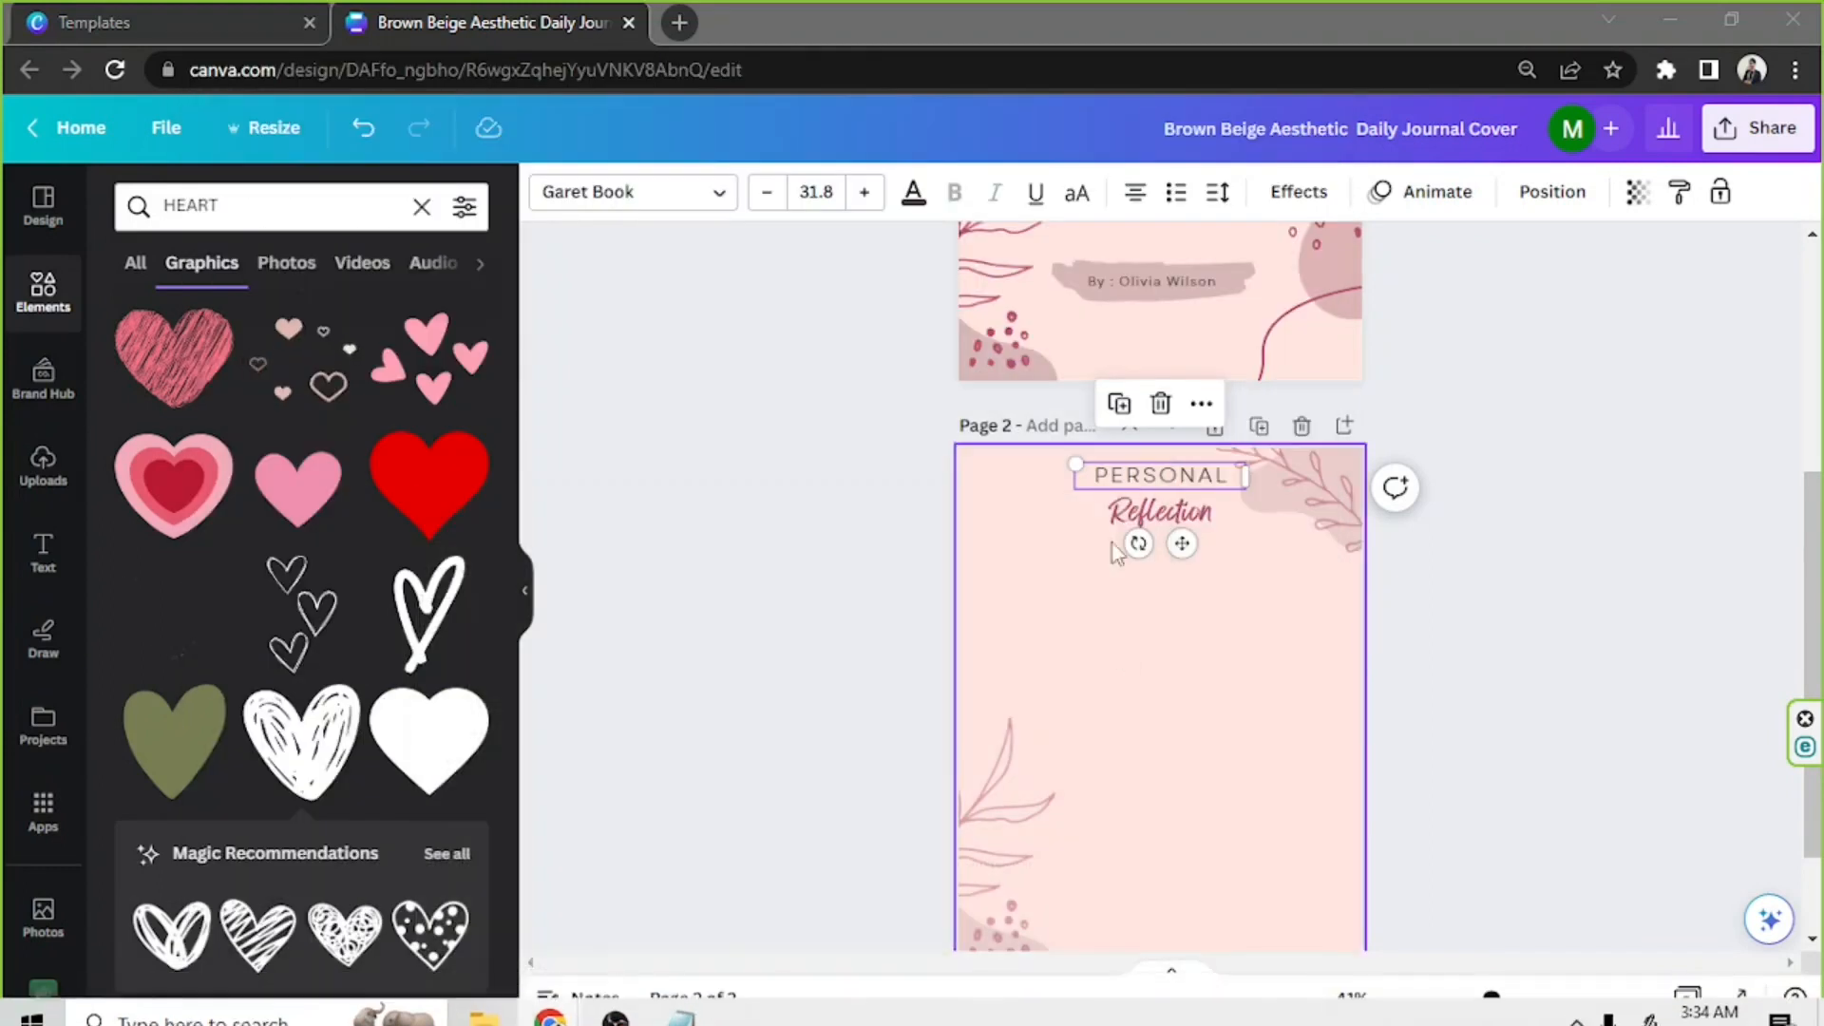
double_click(1124, 474)
type("activity")
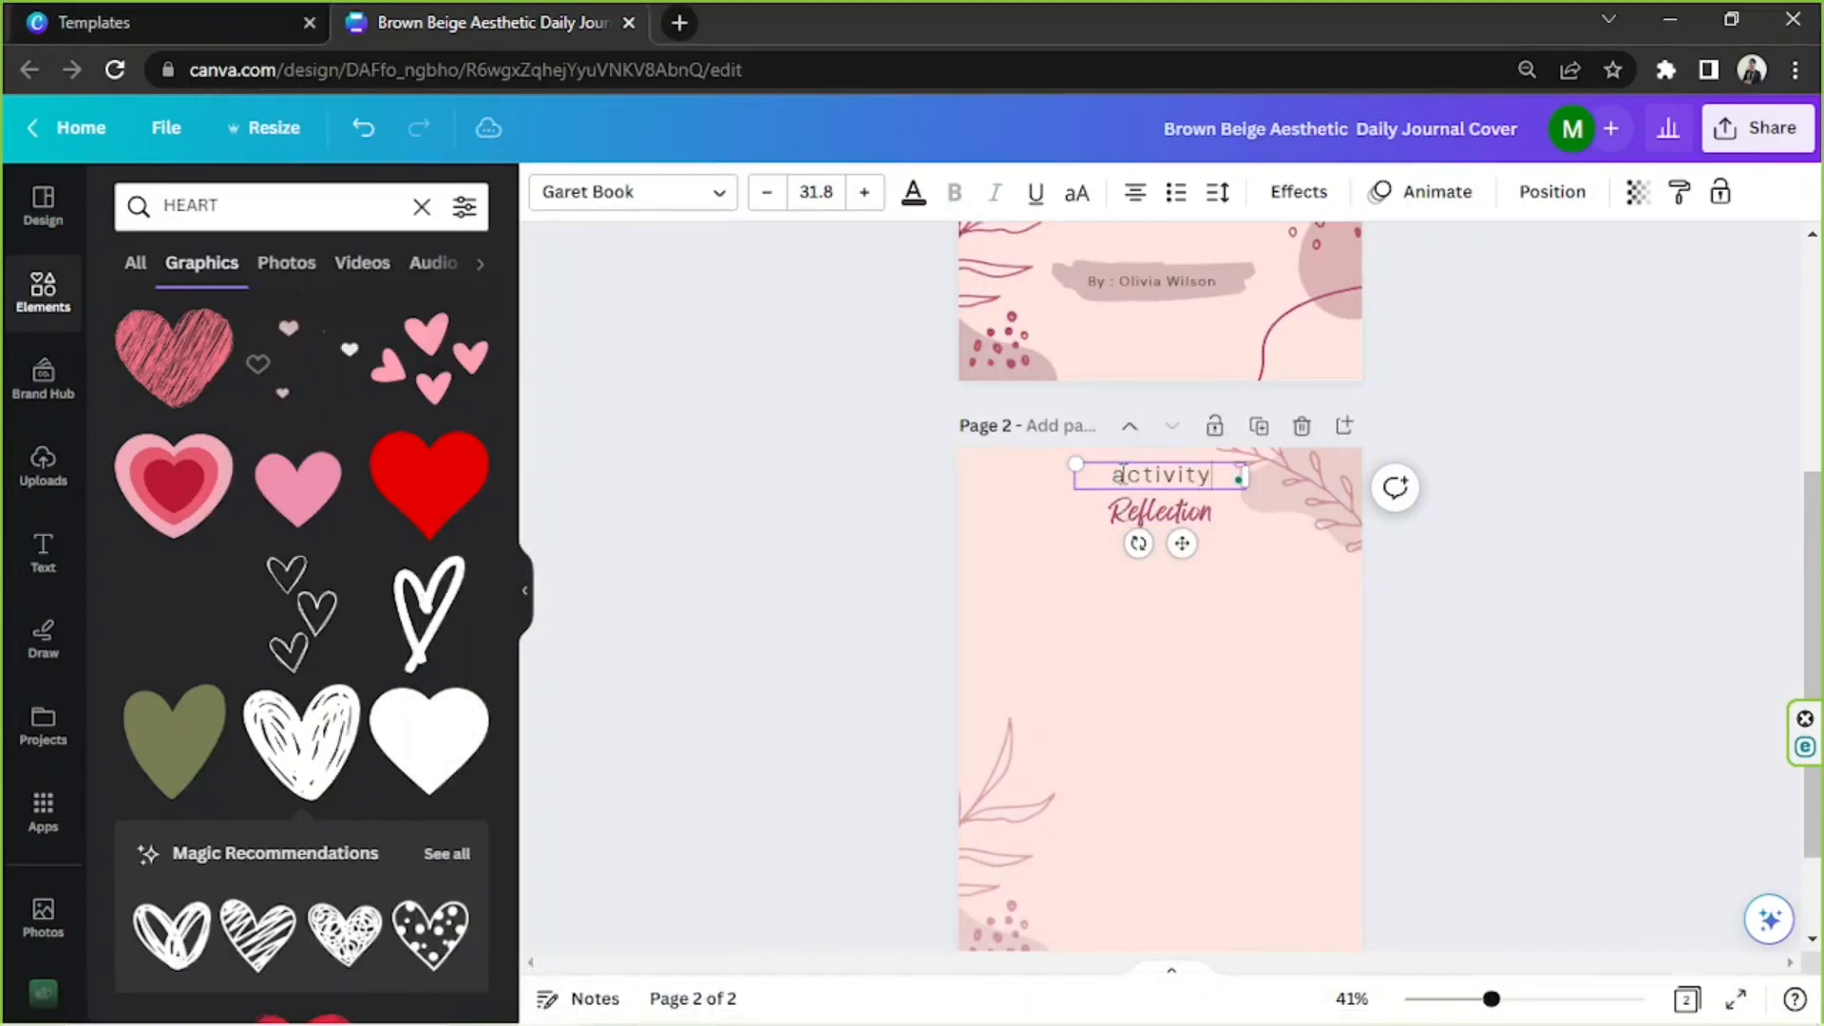
double_click(1122, 474)
type("ACTIVITY 1")
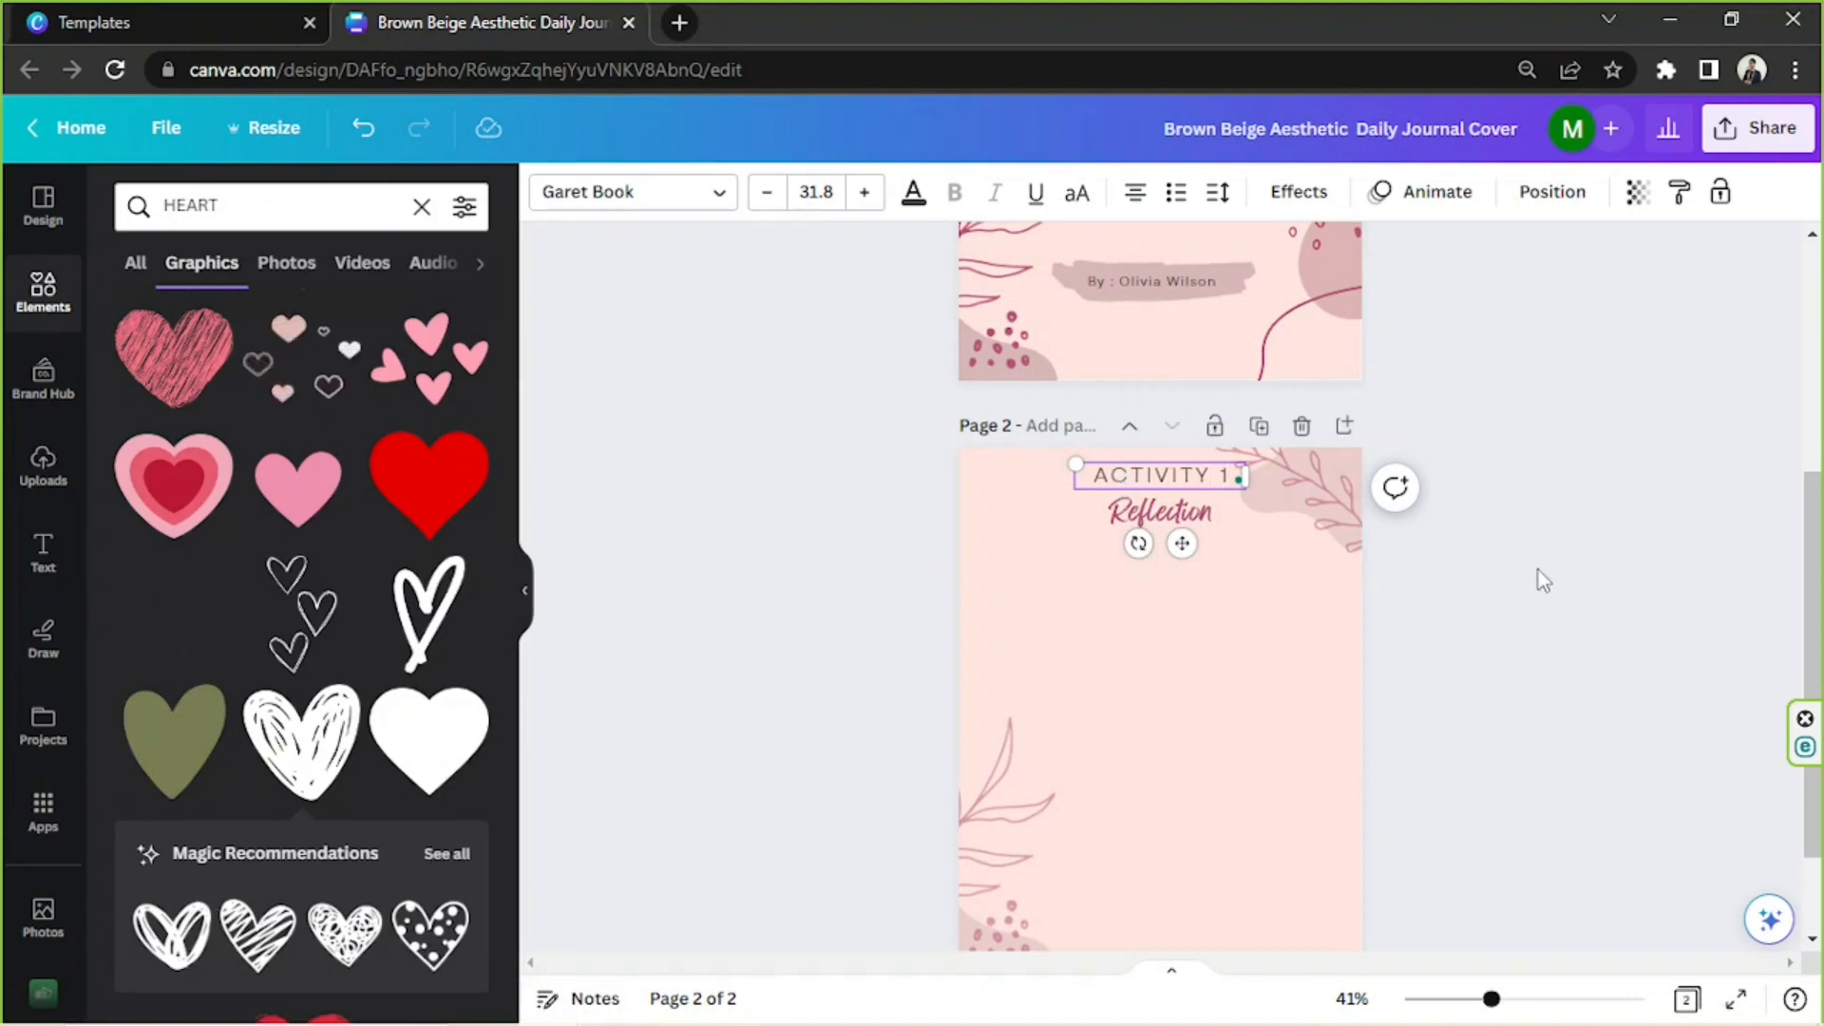
left_click(1539, 578)
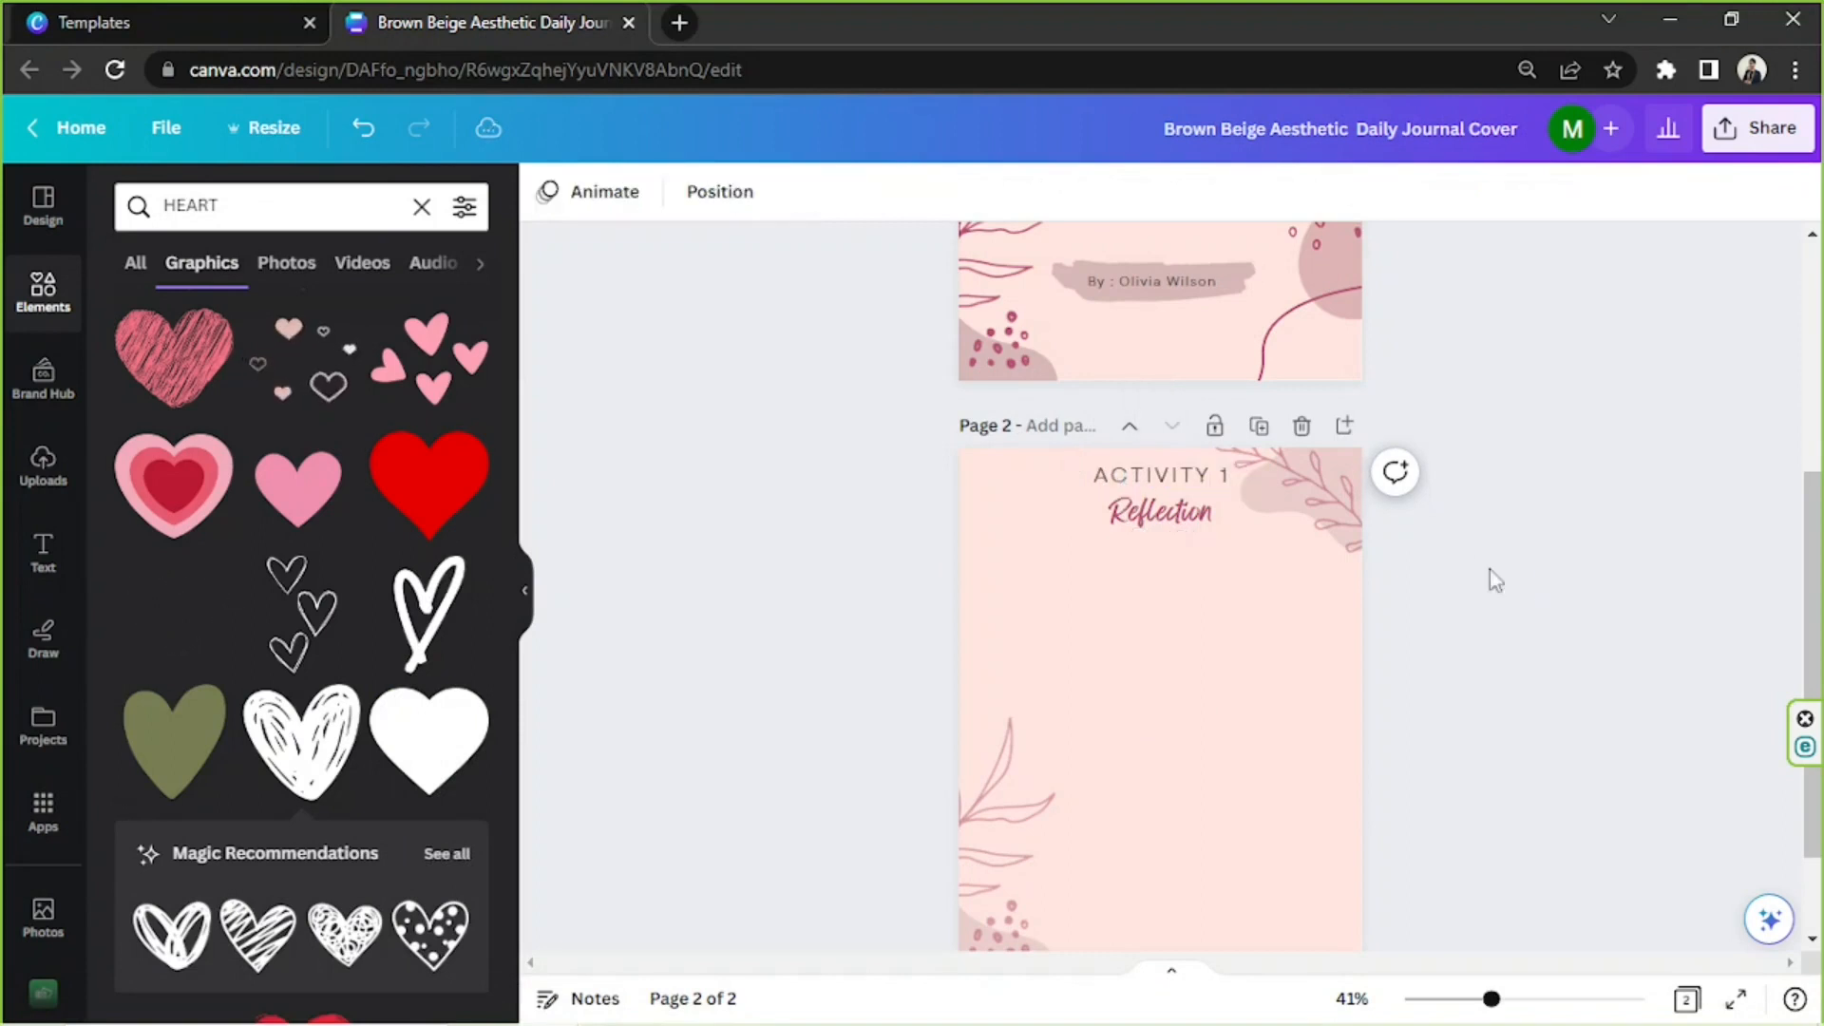
left_click_drag(1228, 475, 1229, 484)
left_click(1484, 549)
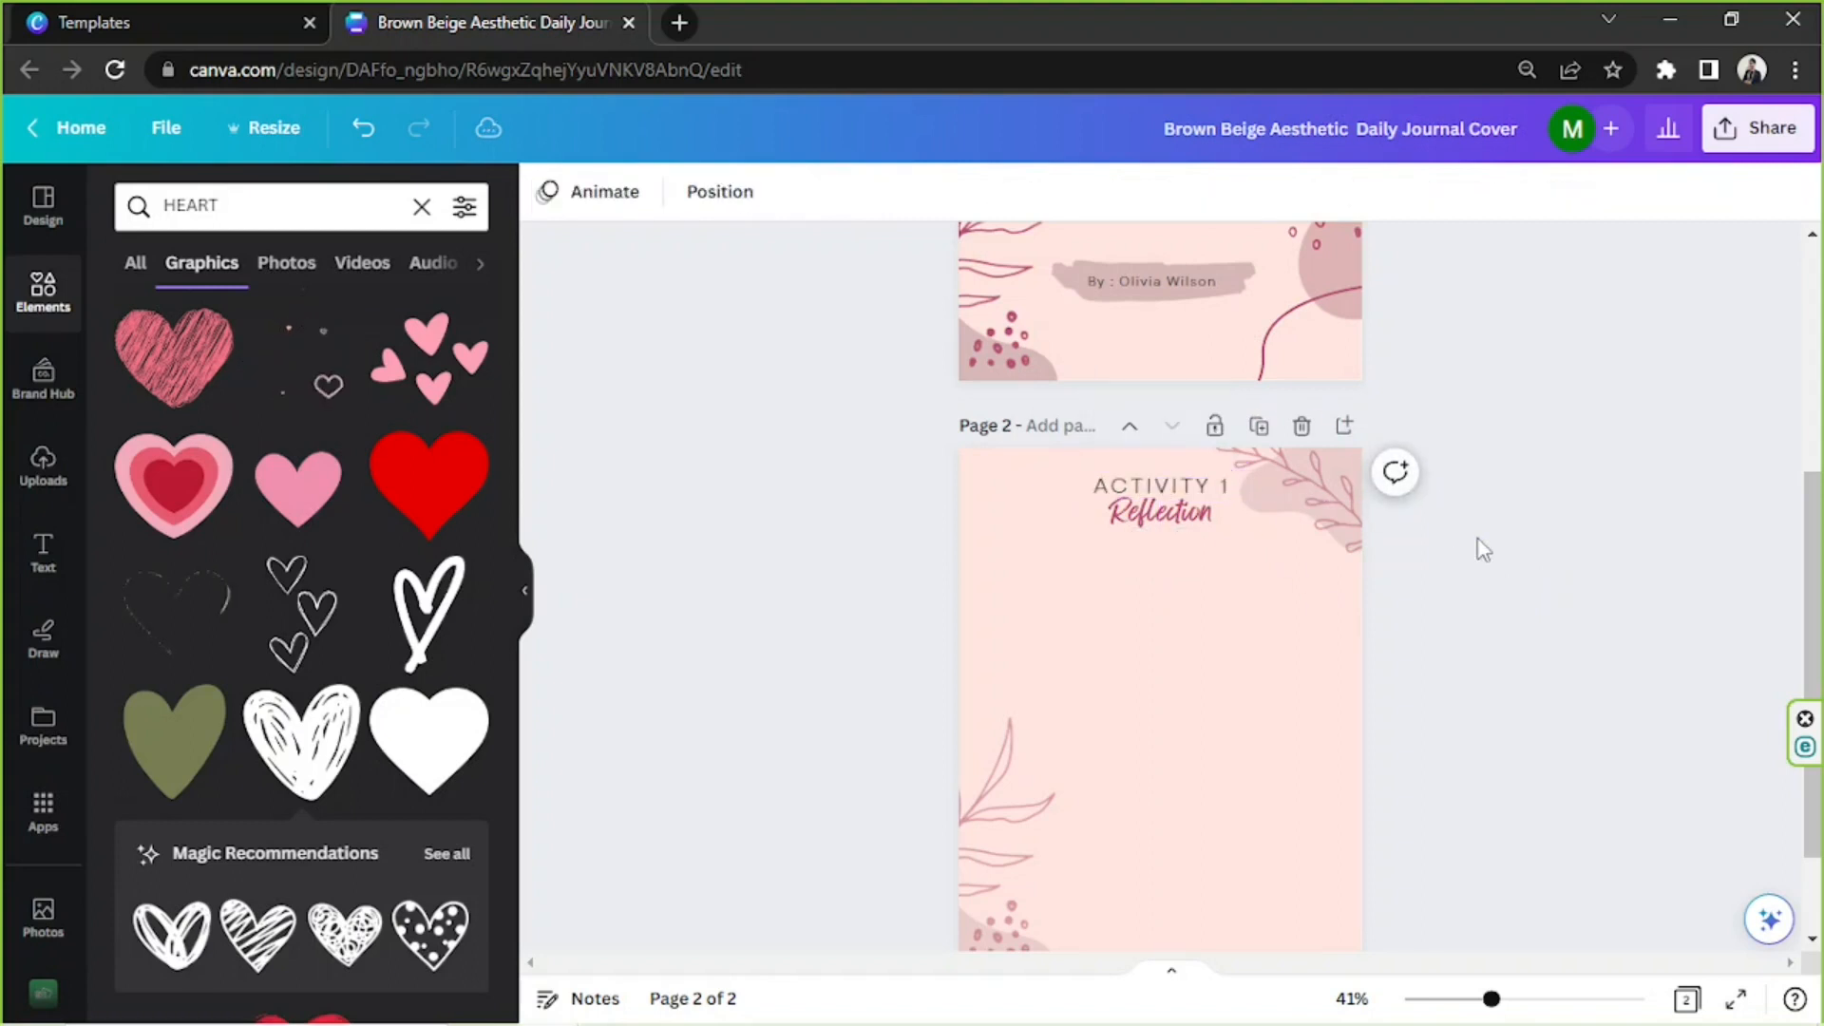
- Review the Activity 1 instruction text in the Notepad notes, then return to the design
scroll(1477, 550, "up", 2)
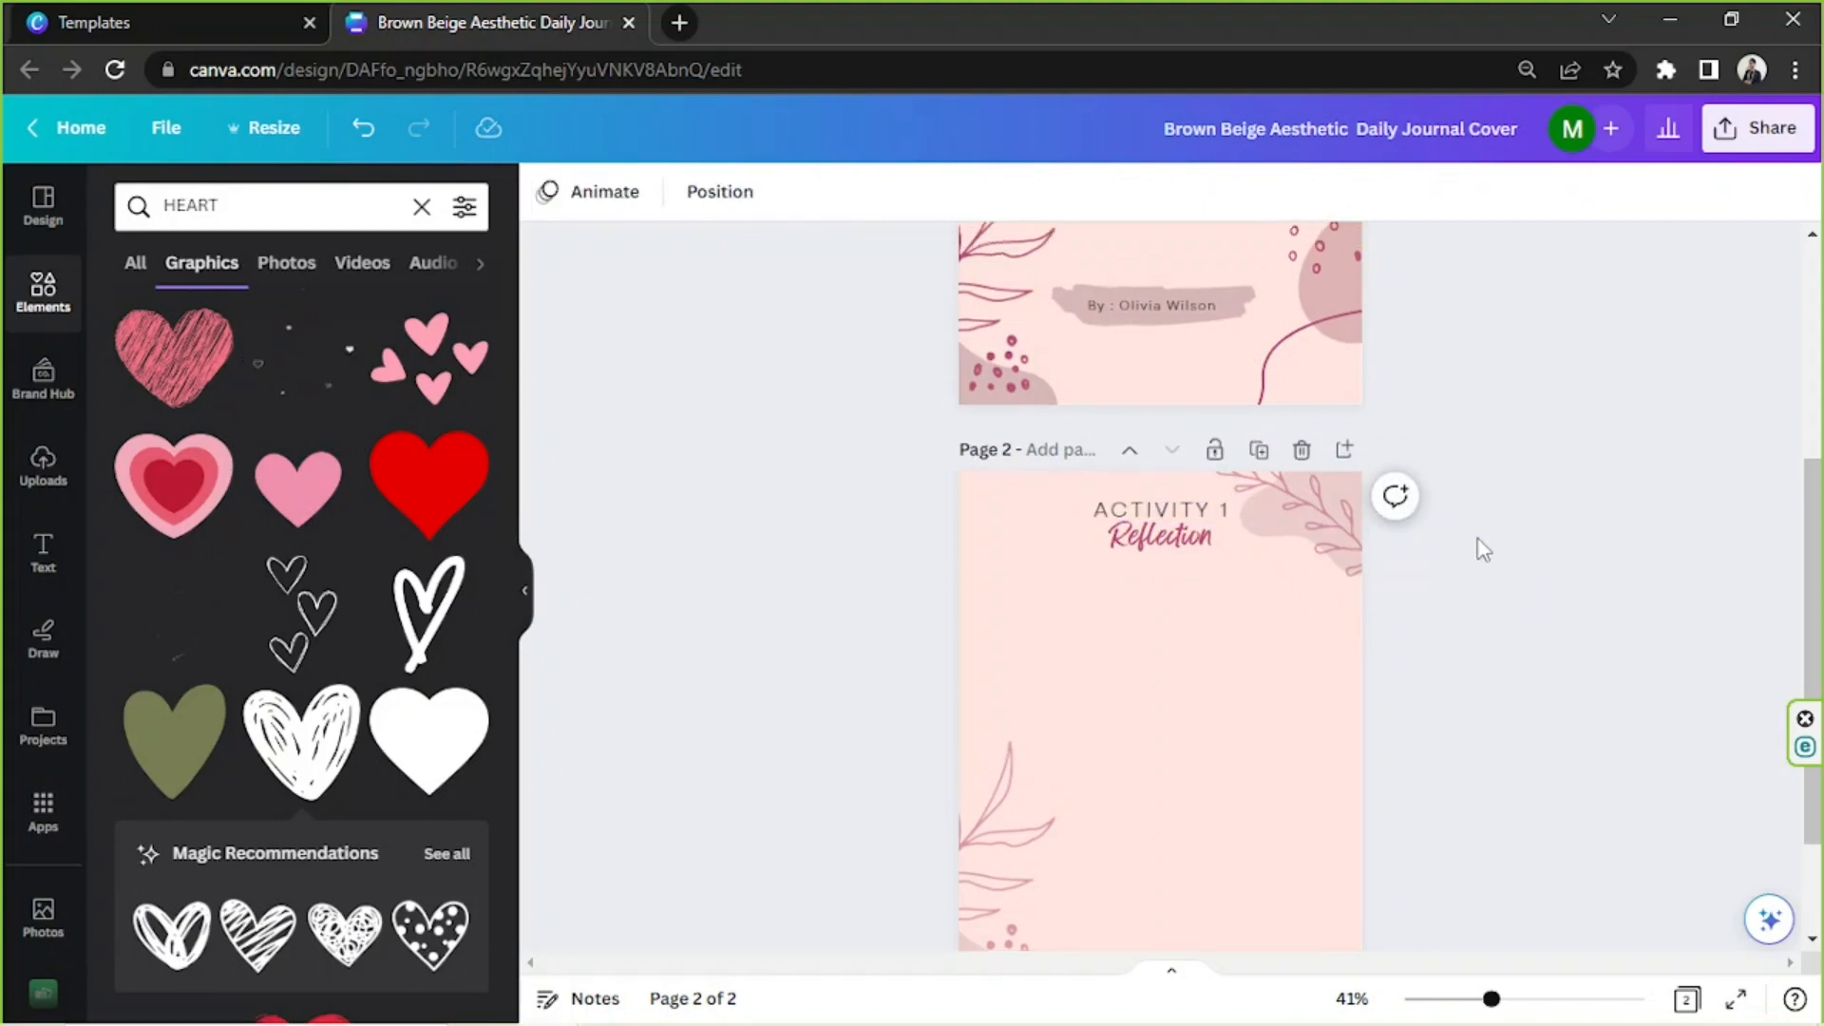
scroll(1473, 550, "down", 2)
left_click(689, 1009)
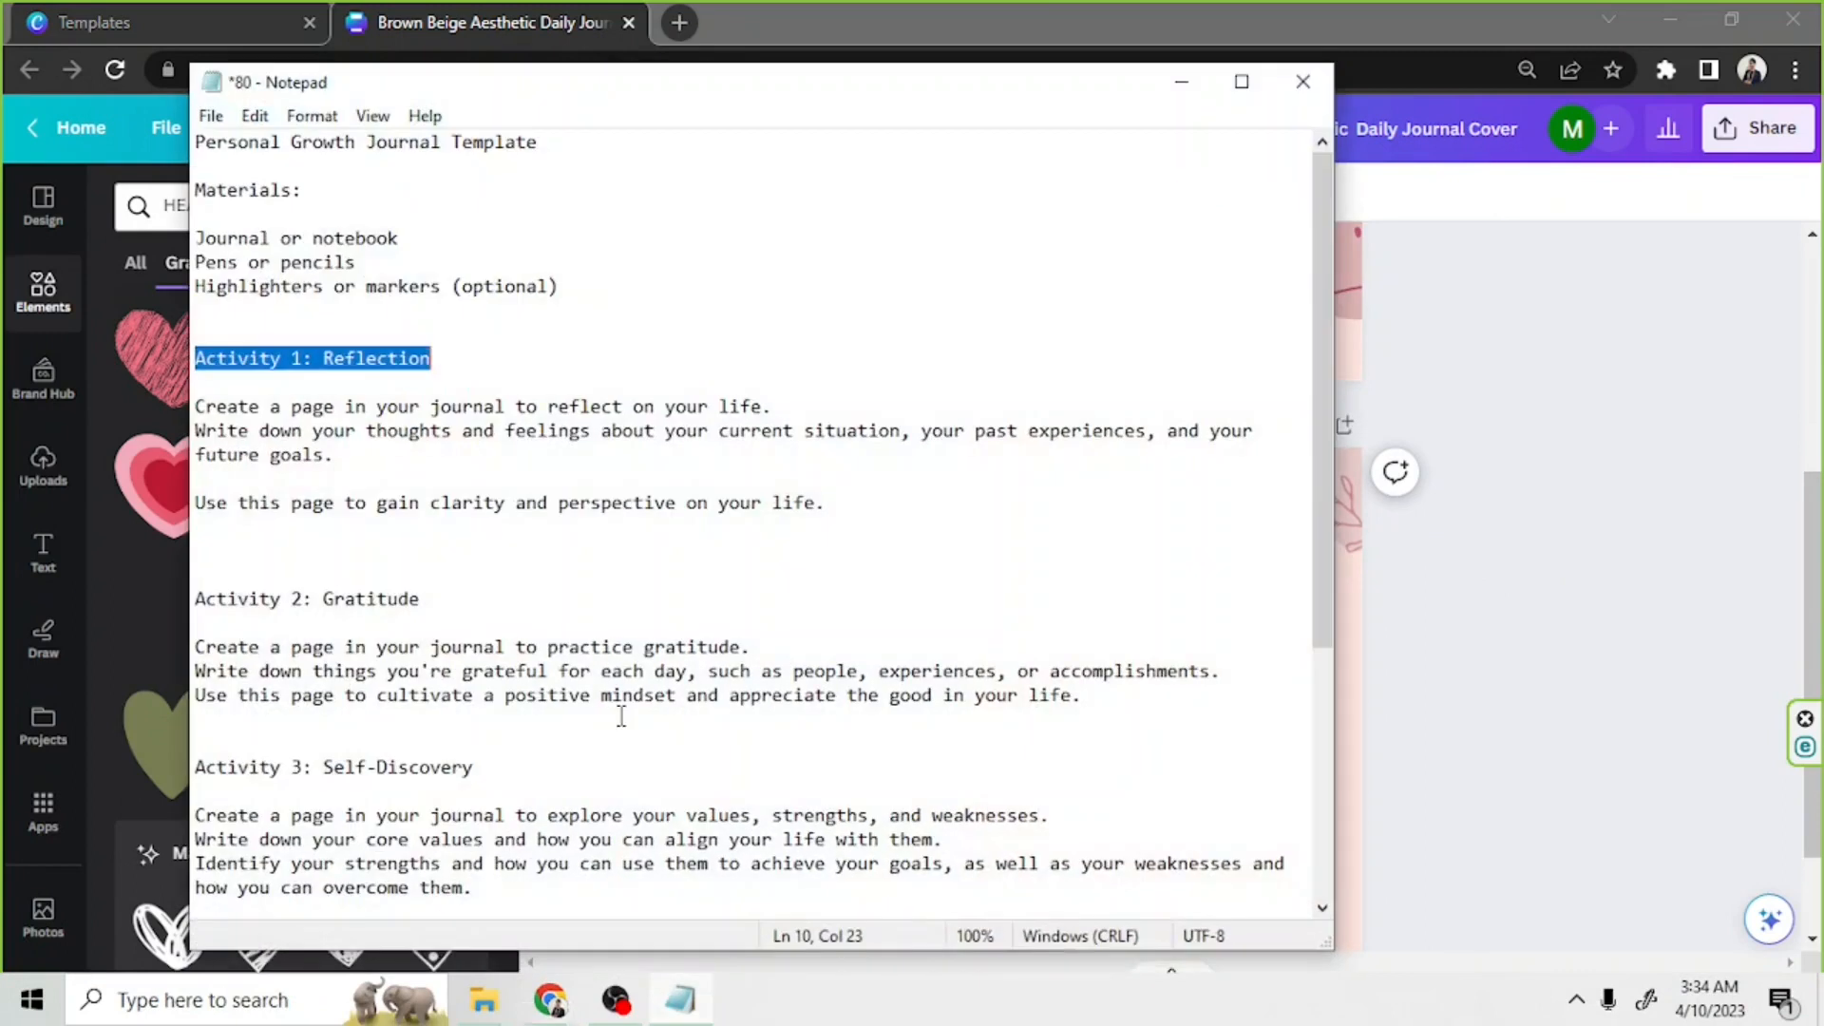
left_click(912, 532)
left_click_drag(863, 521, 150, 382)
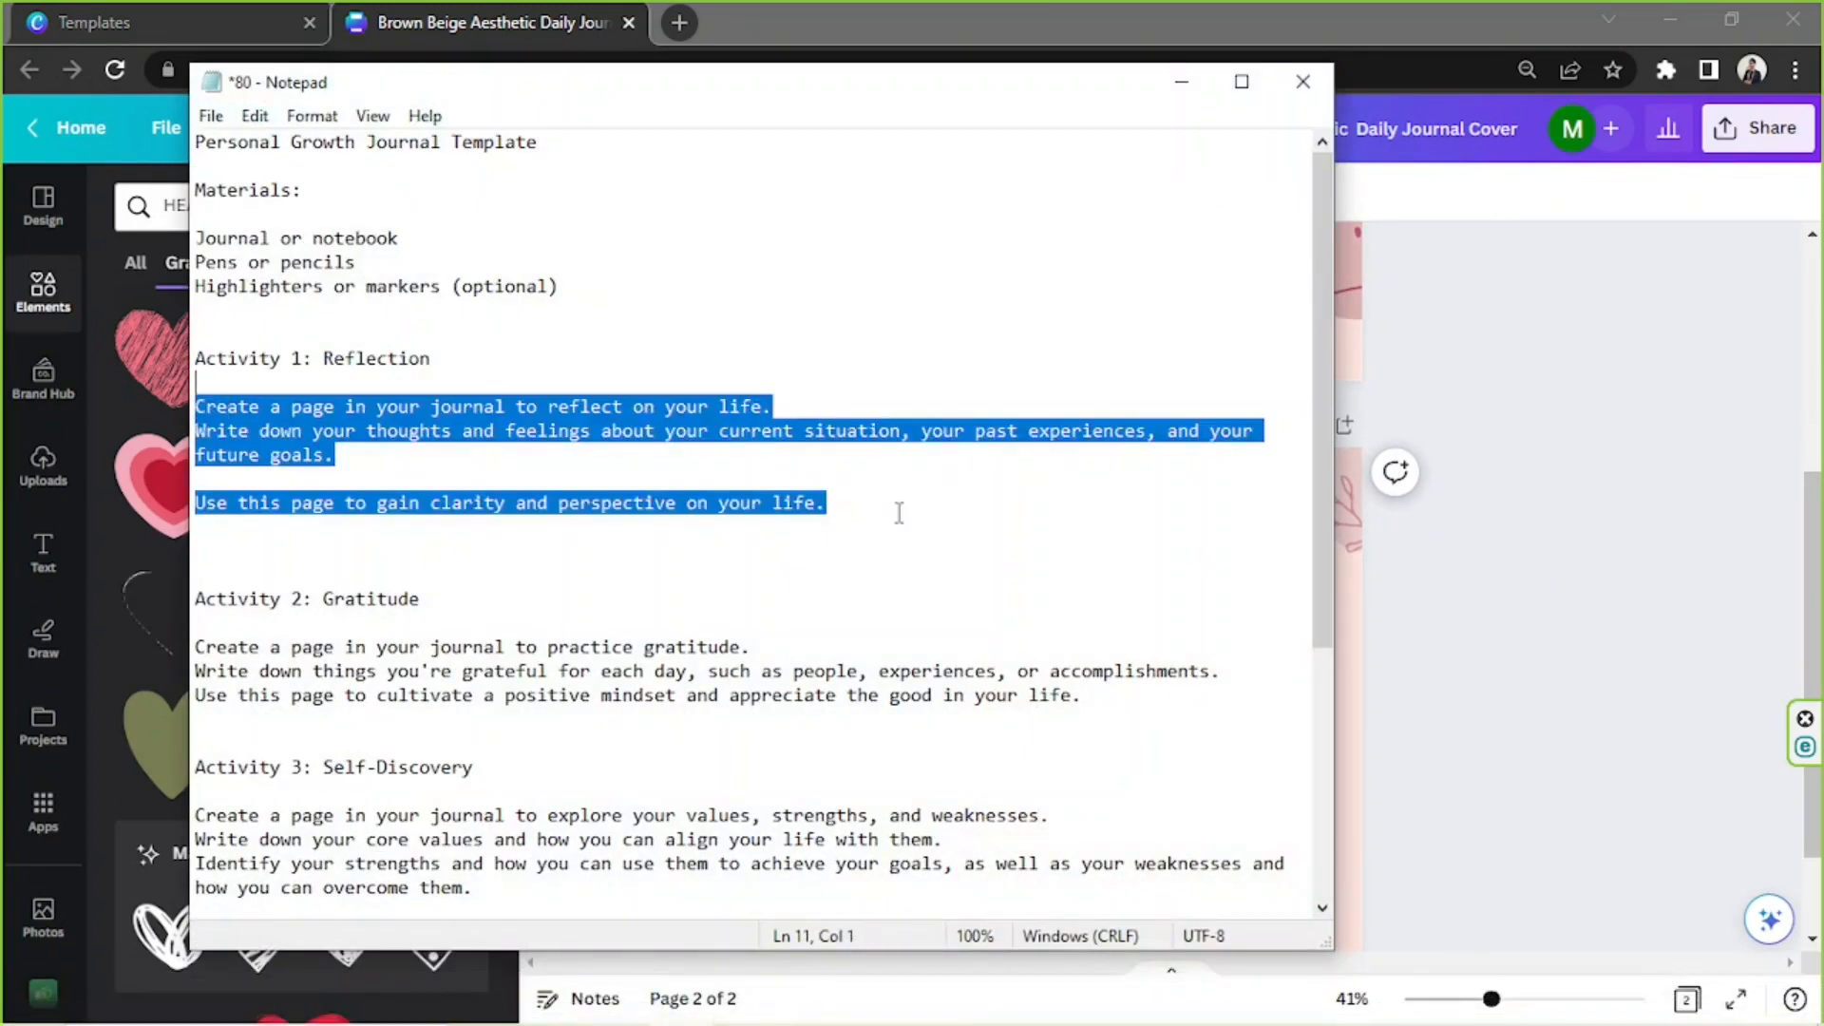
left_click(1469, 548)
scroll(1358, 577, "up", 2)
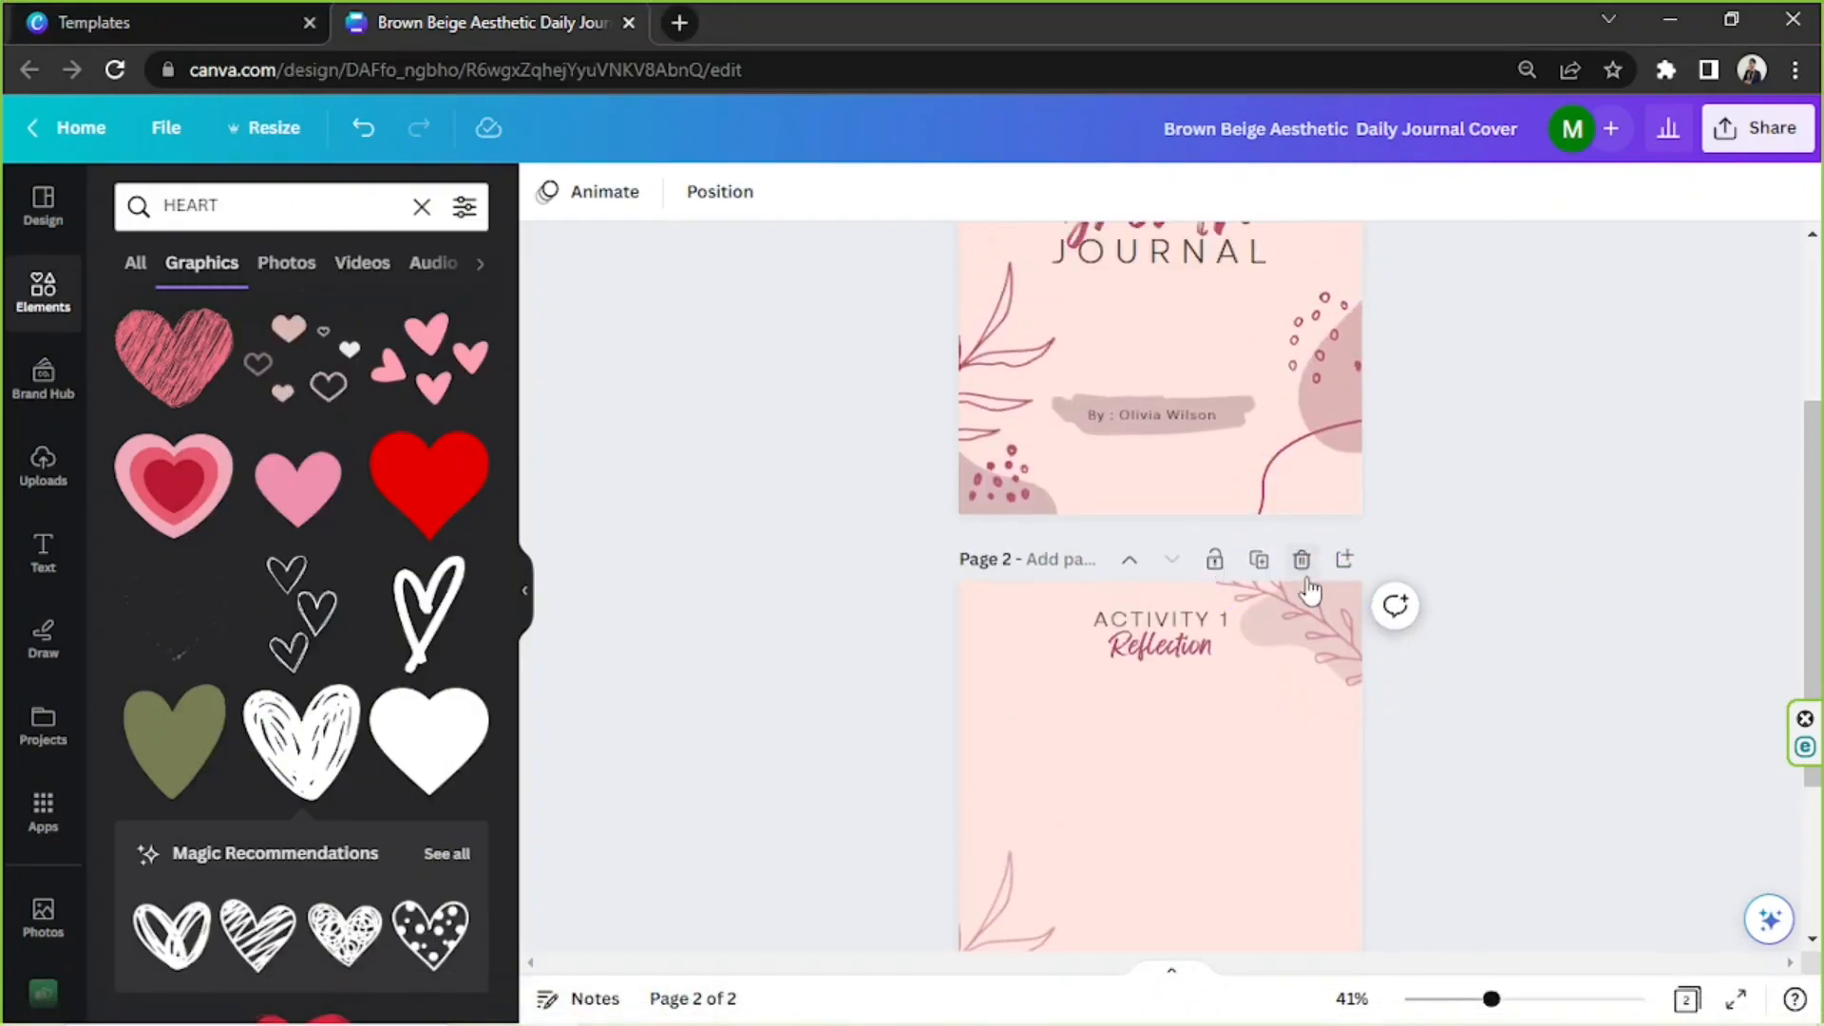
- Duplicate the "ACTIVITY 1" heading, place the copy below the title near page 2's left margin and left-align its text
left_click_drag(1493, 1000, 1520, 1000)
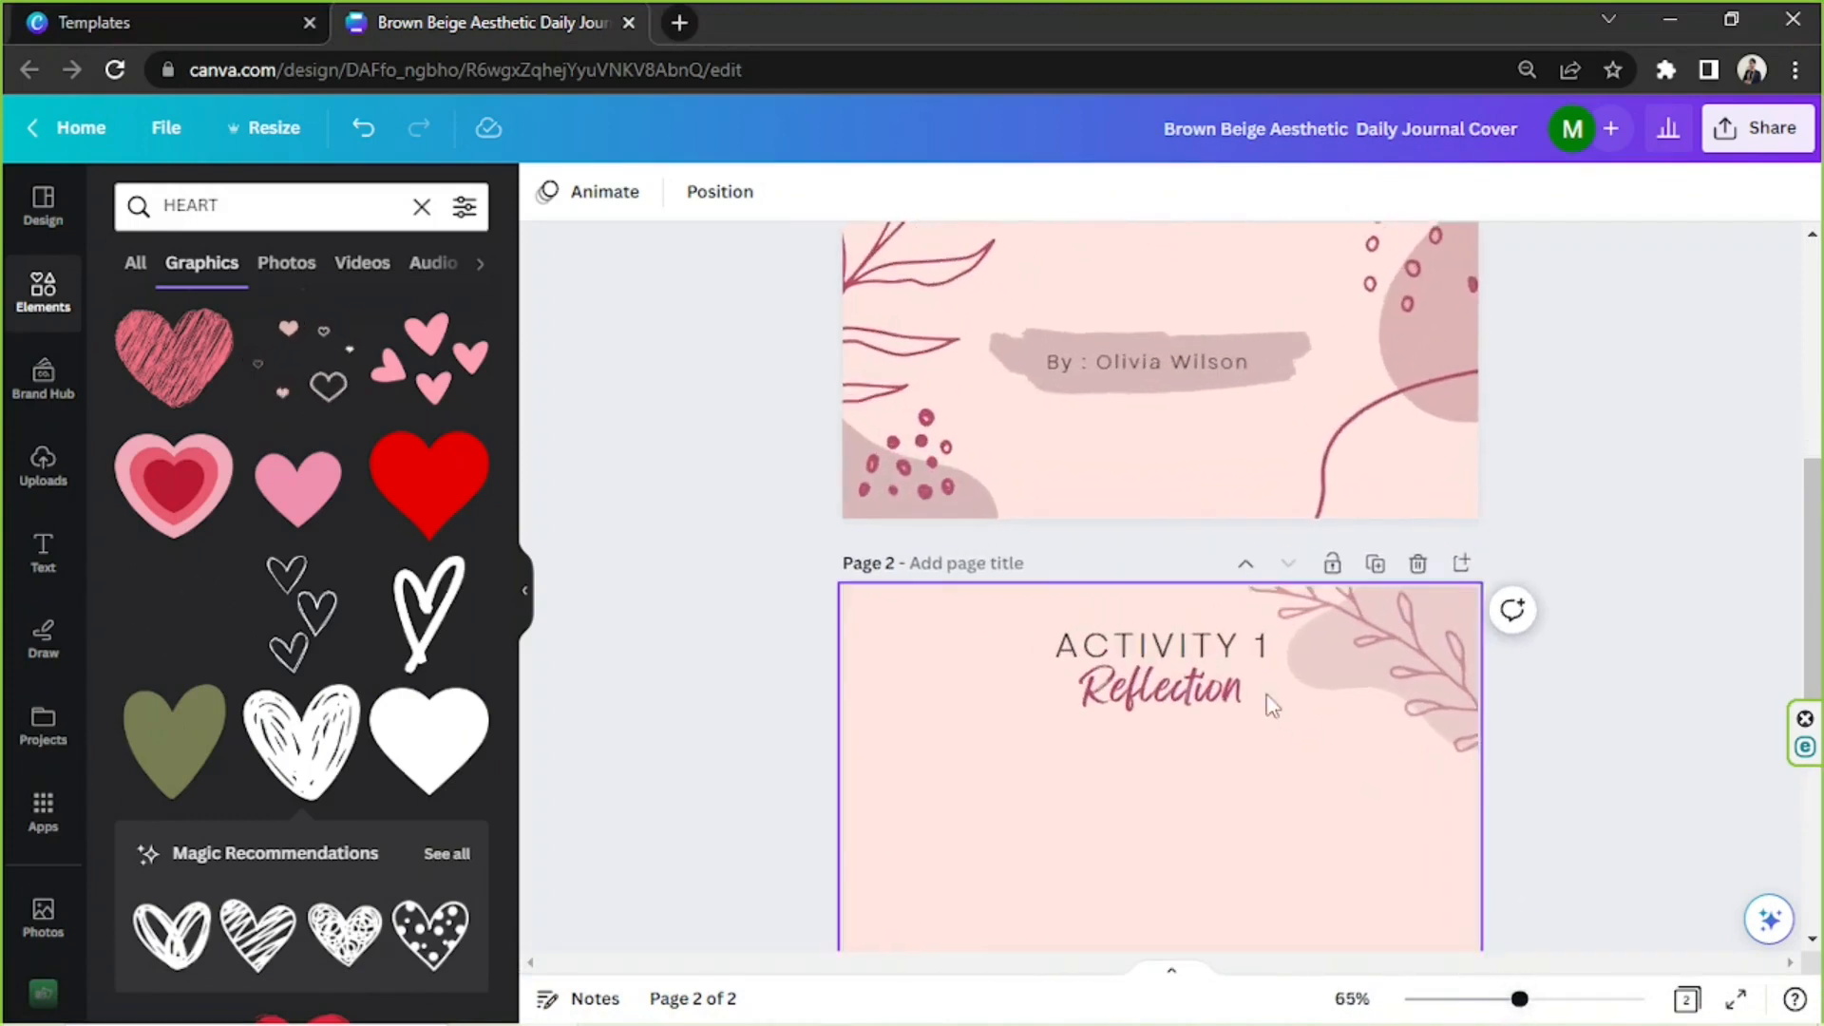
scroll(1195, 460, "down", 3)
left_click(1193, 377)
left_click(1120, 298)
left_click(1188, 466)
left_click_drag(1186, 395, 995, 548)
left_click(1135, 192)
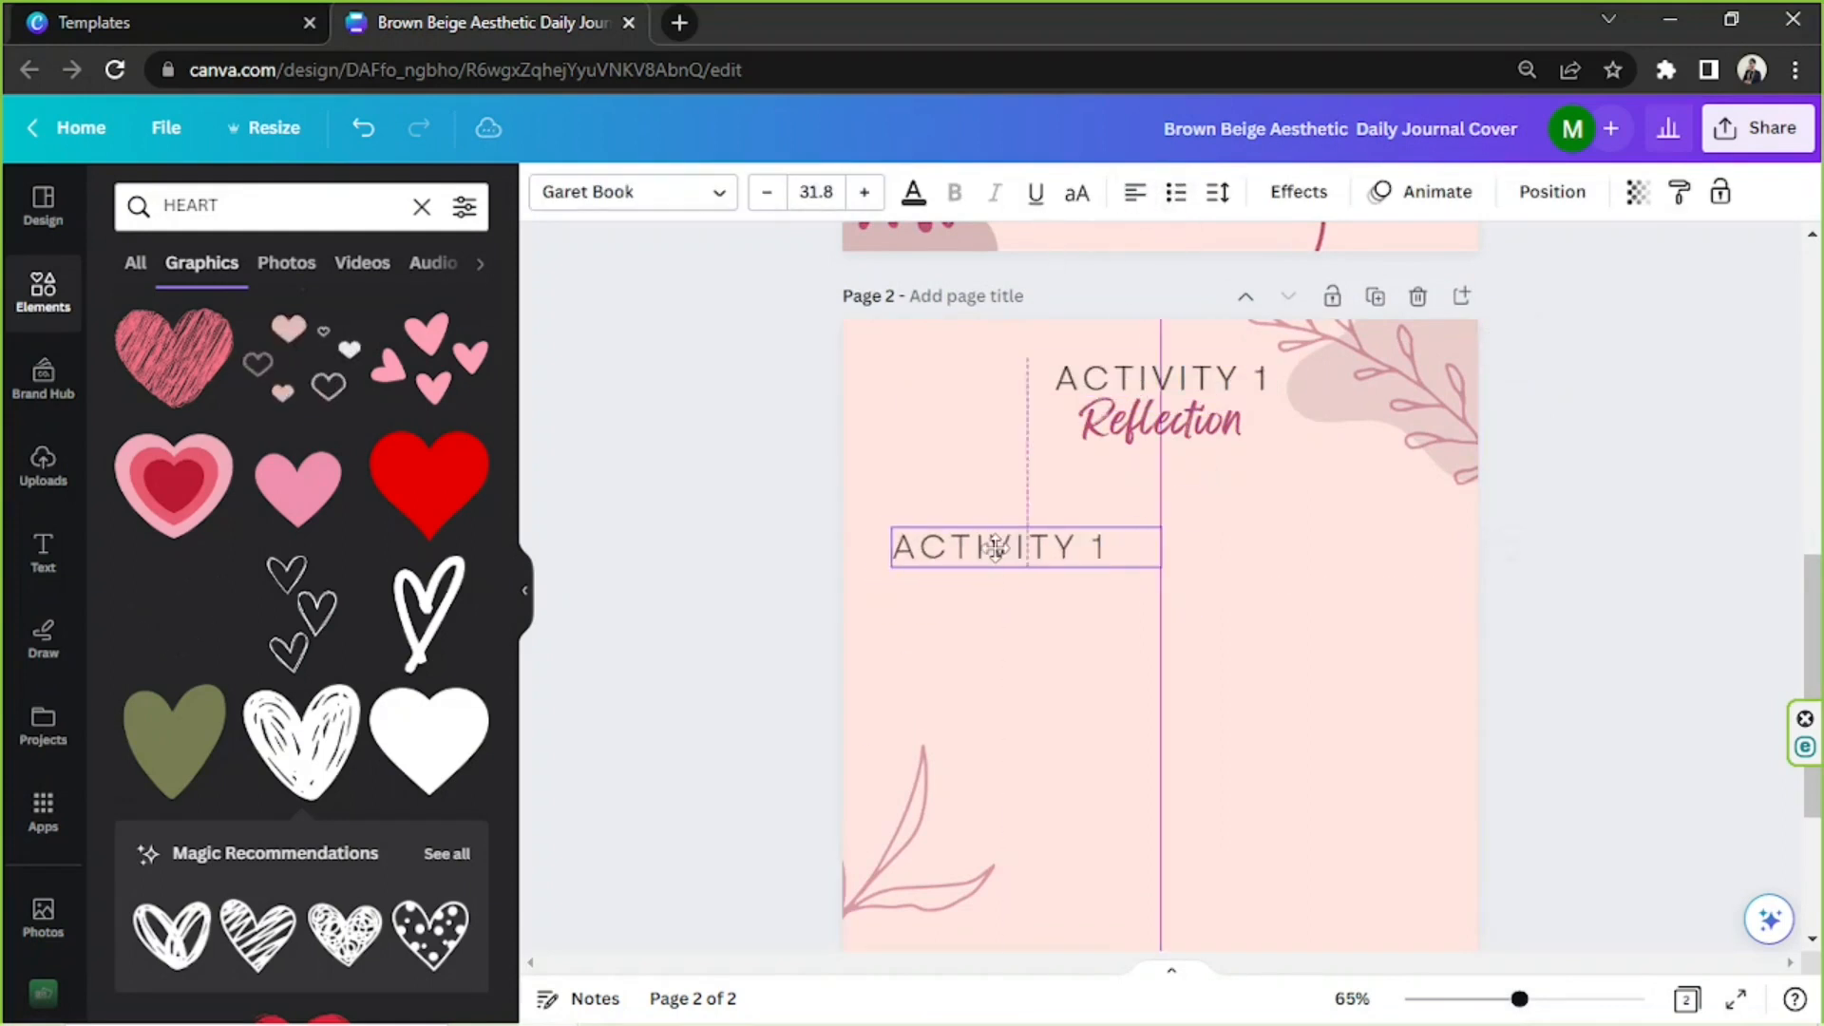
- Replace the duplicated heading's text with "INSTRUCTION" and widen its text box so the word fits on one line
double_click(998, 548)
type("INS")
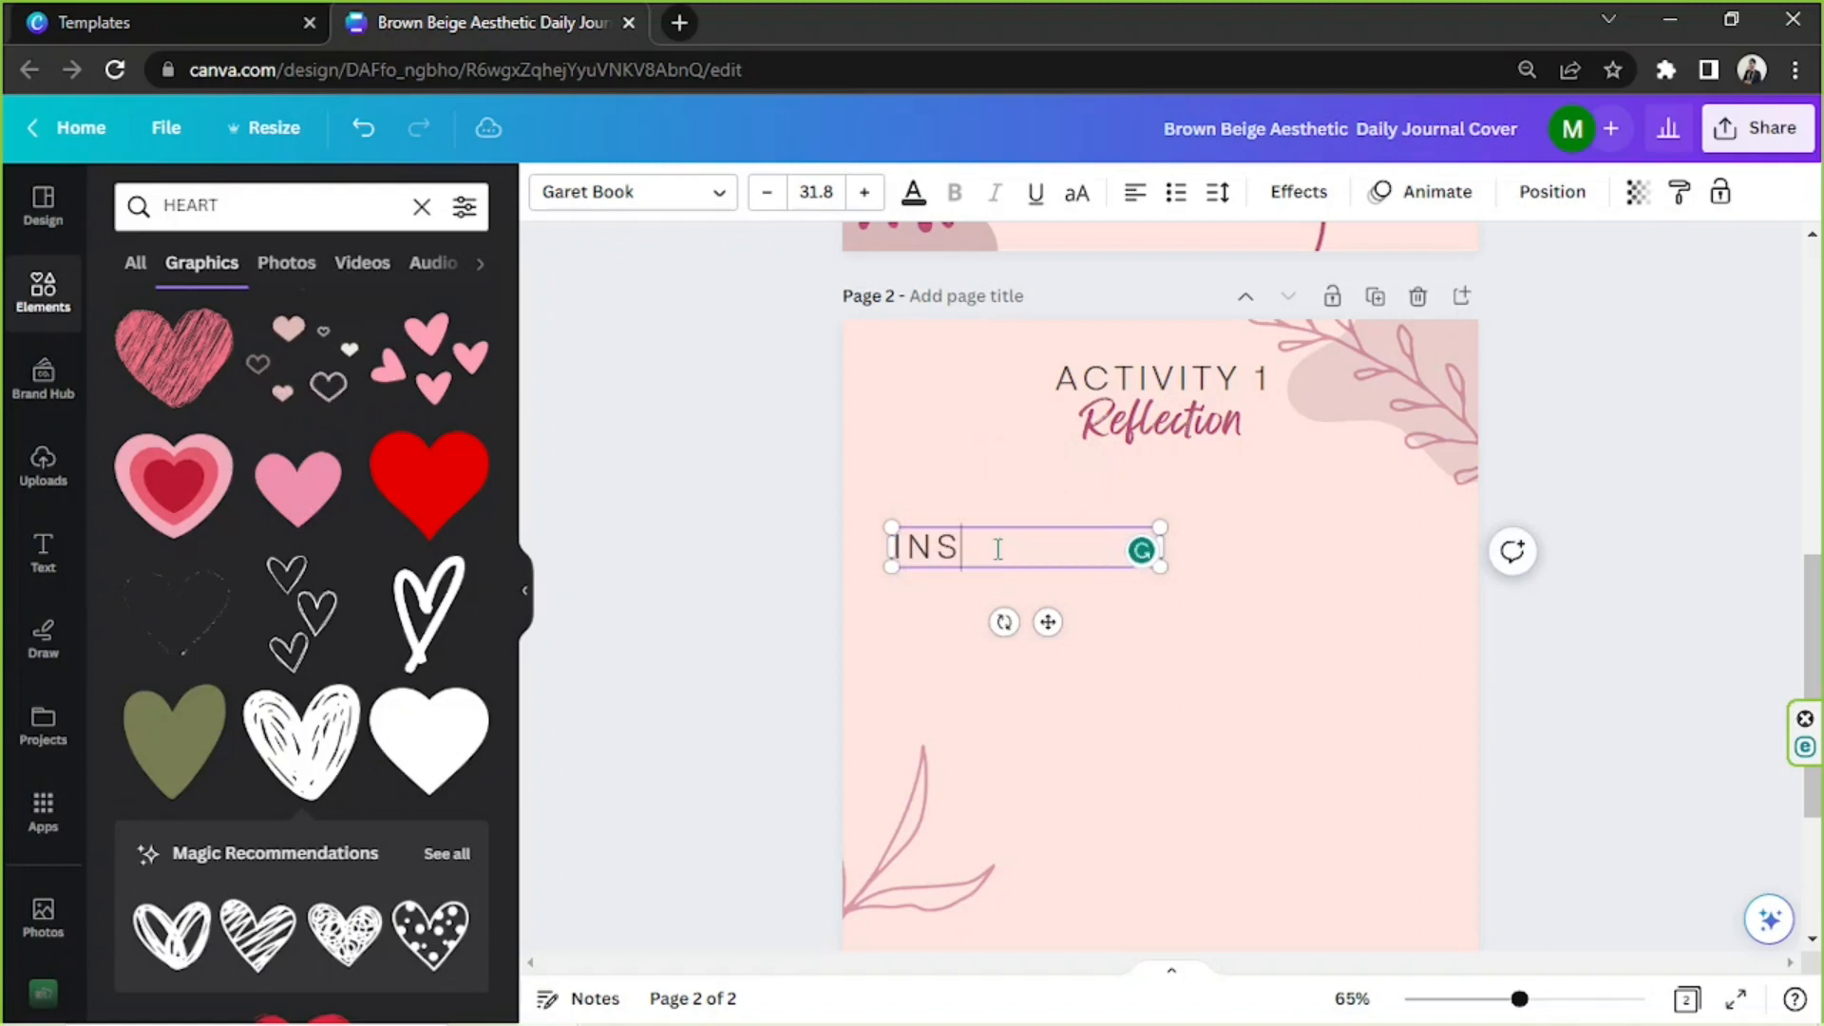
type("TRUCTION")
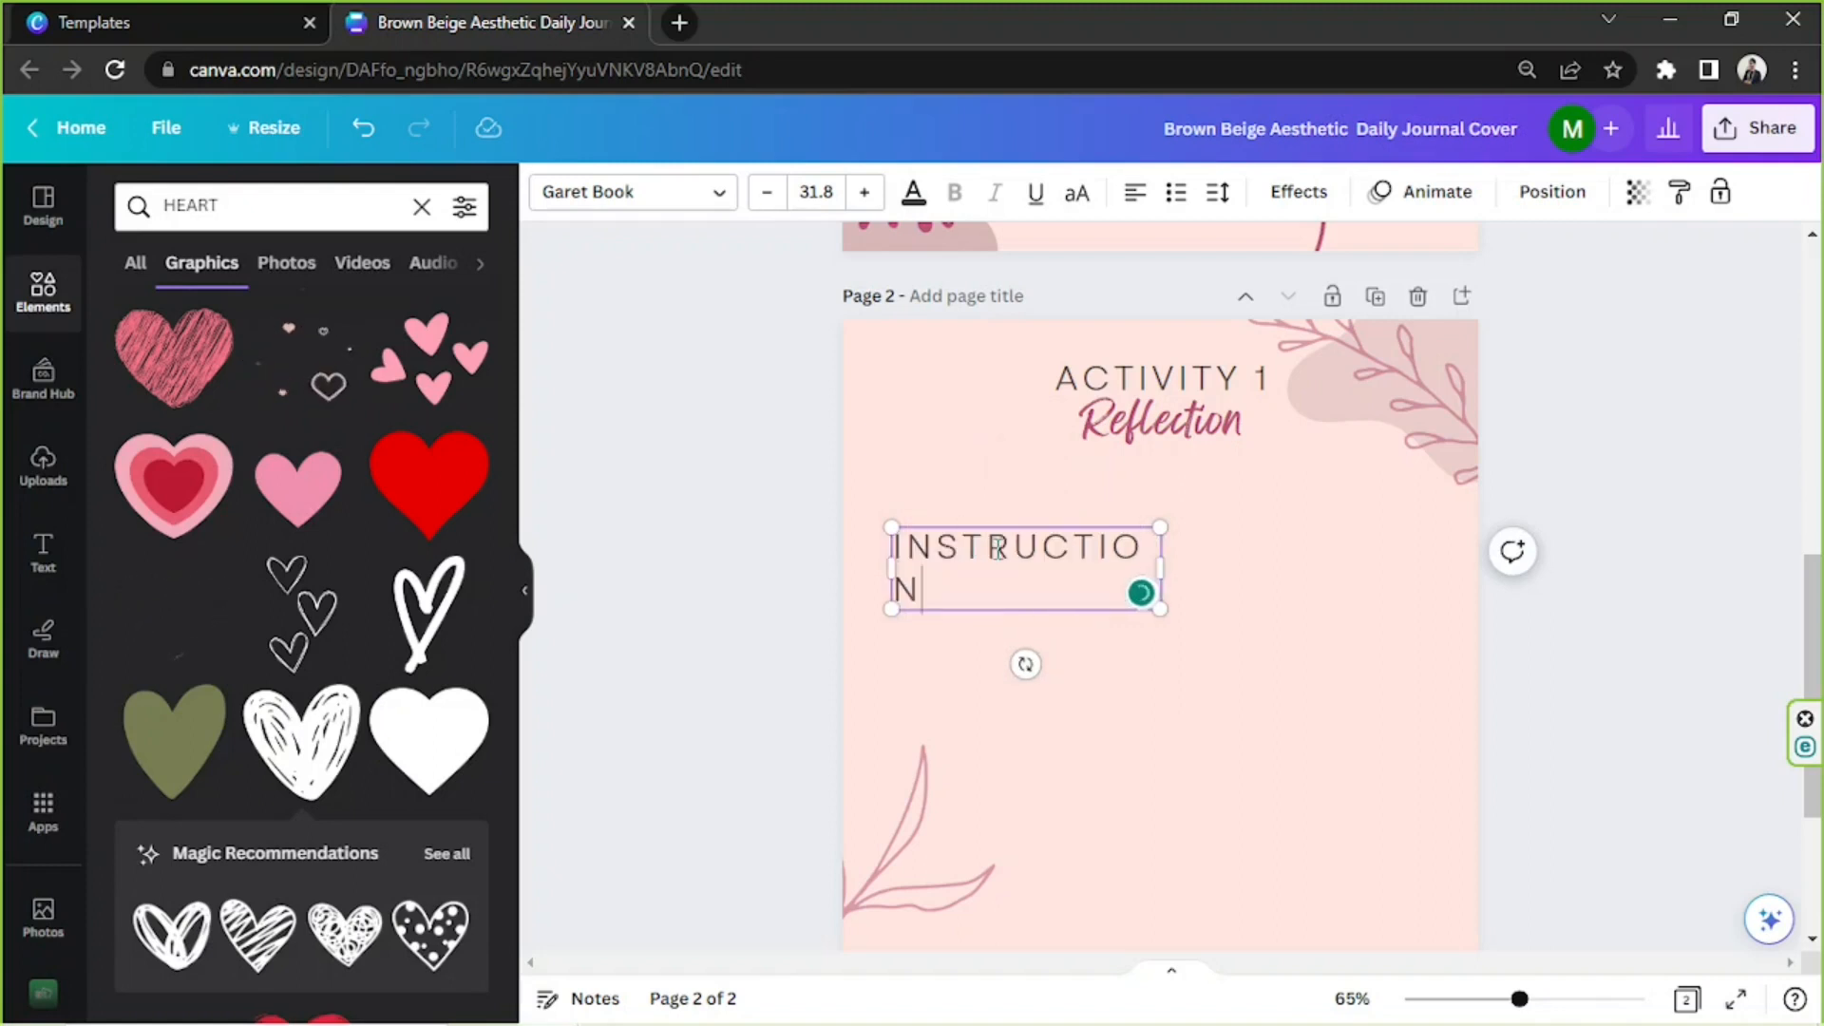
left_click_drag(1161, 568, 1185, 568)
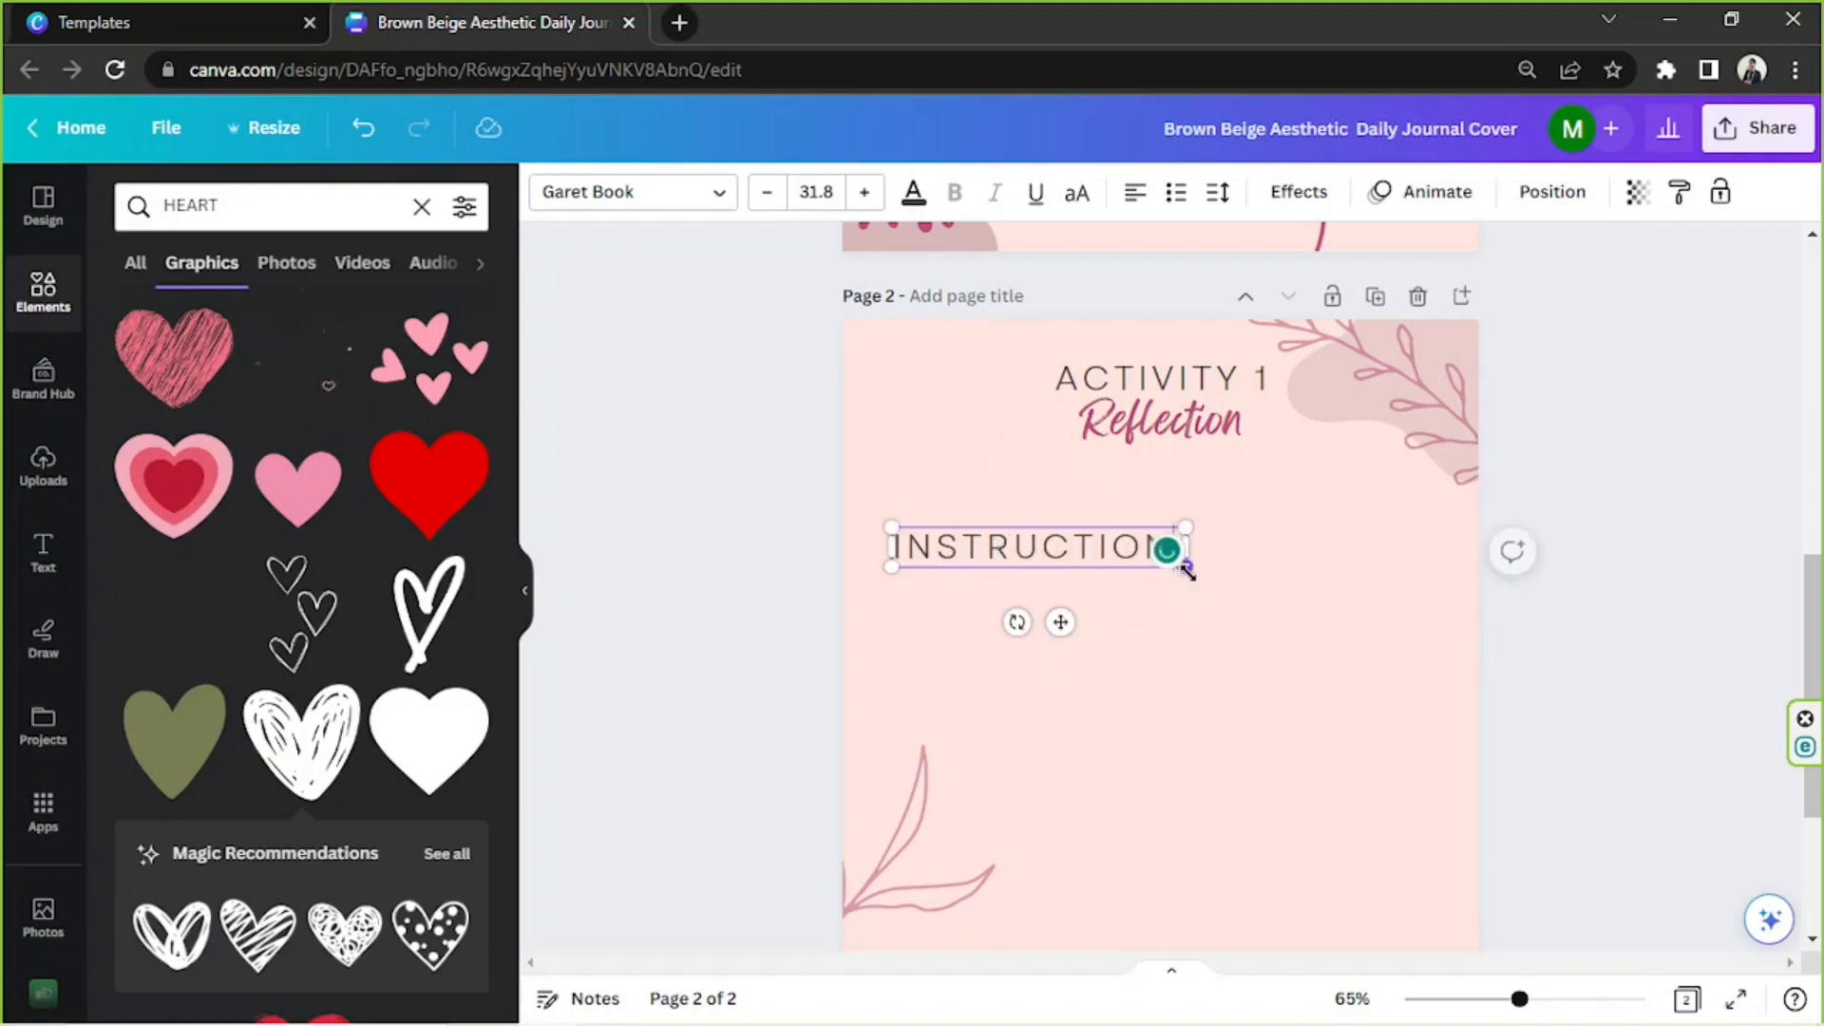
- Try tightening the "INSTRUCTION" label's letter spacing to 46, then undo the change
left_click(1218, 192)
left_click_drag(1326, 303, 1307, 301)
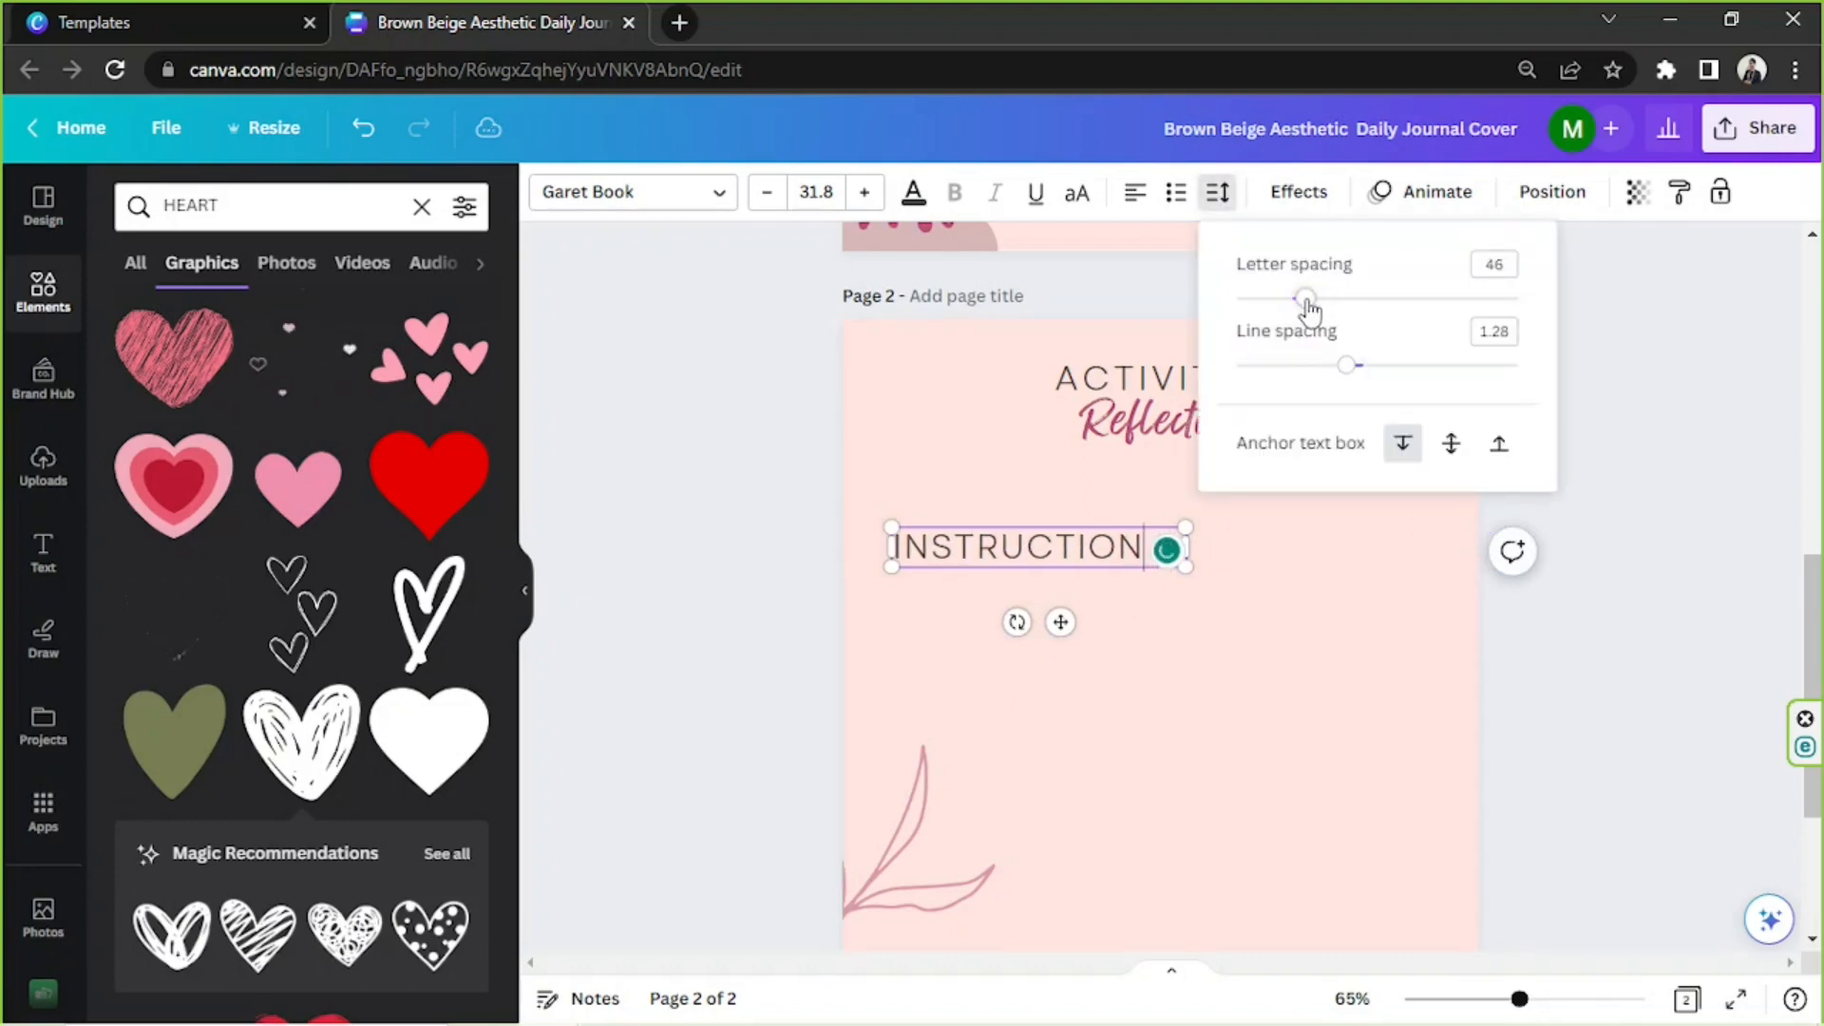
left_click(1727, 736)
key("ctrl+z")
key("ctrl+z")
- Shrink the "INSTRUCTION" label to text size 23.3 and place a duplicate directly below it, widened almost across the page
left_click_drag(1164, 569, 1131, 538)
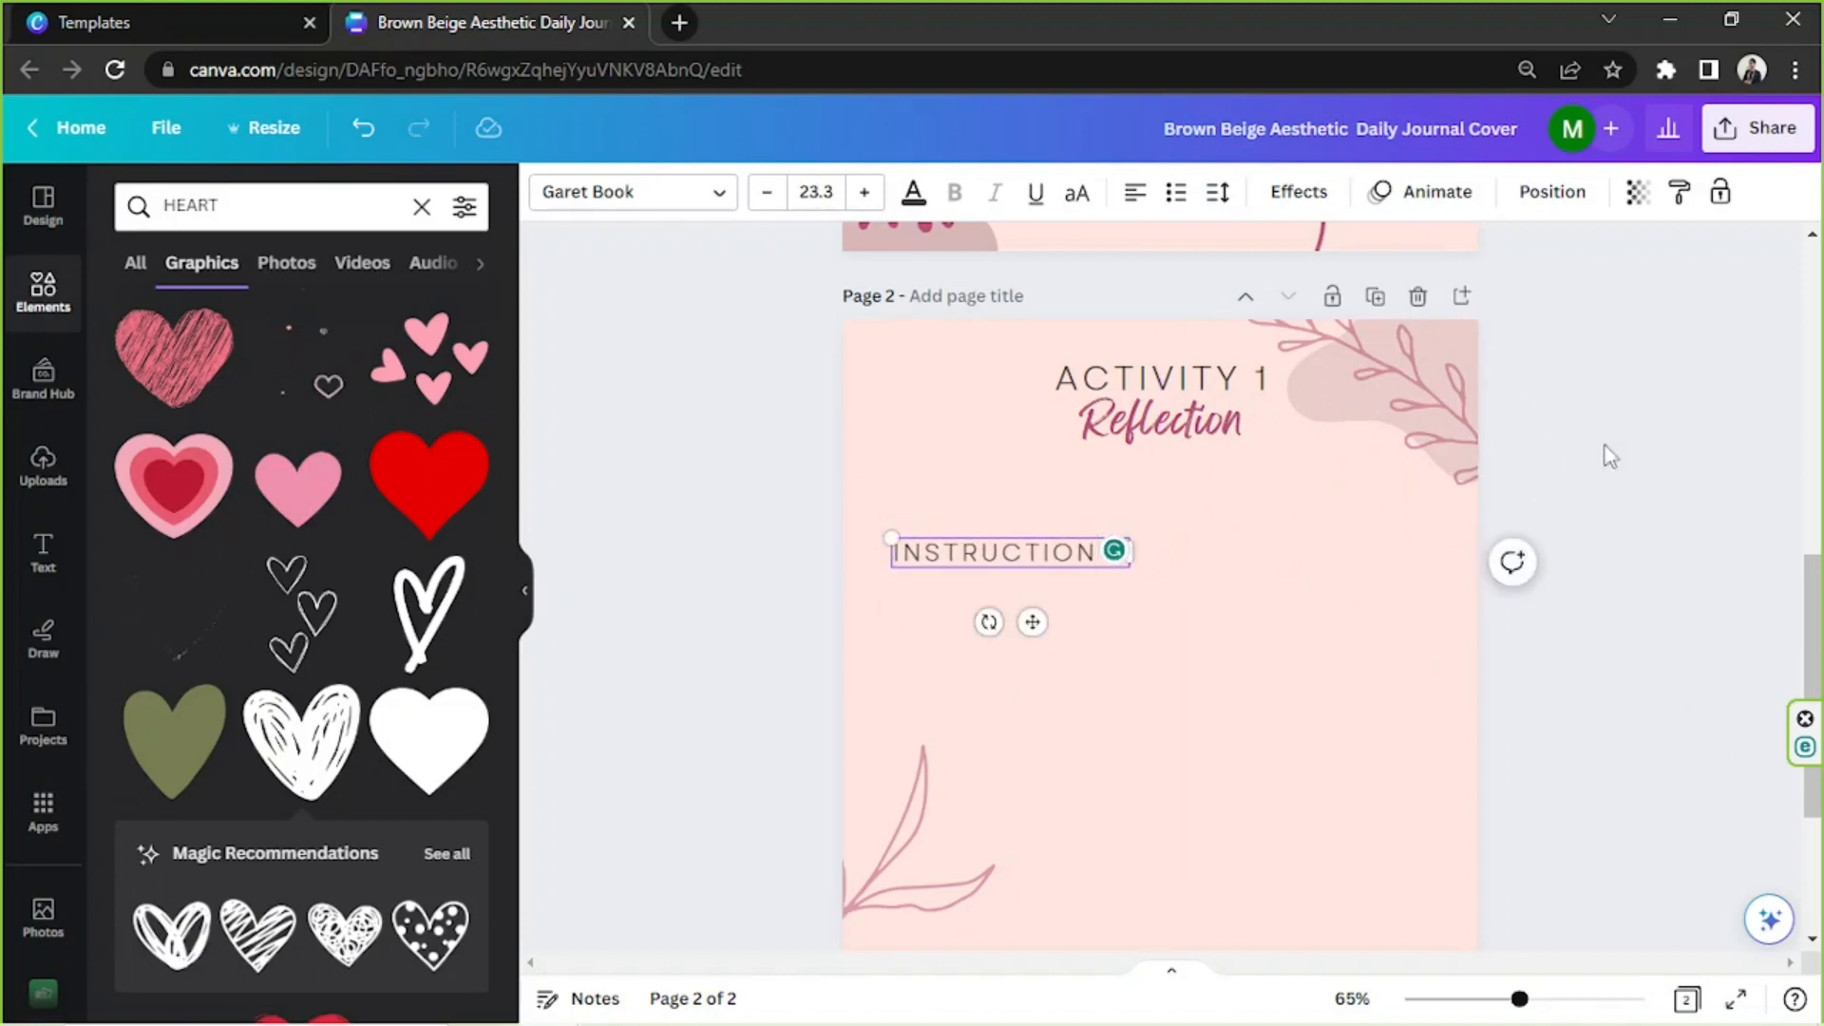
left_click(1636, 439)
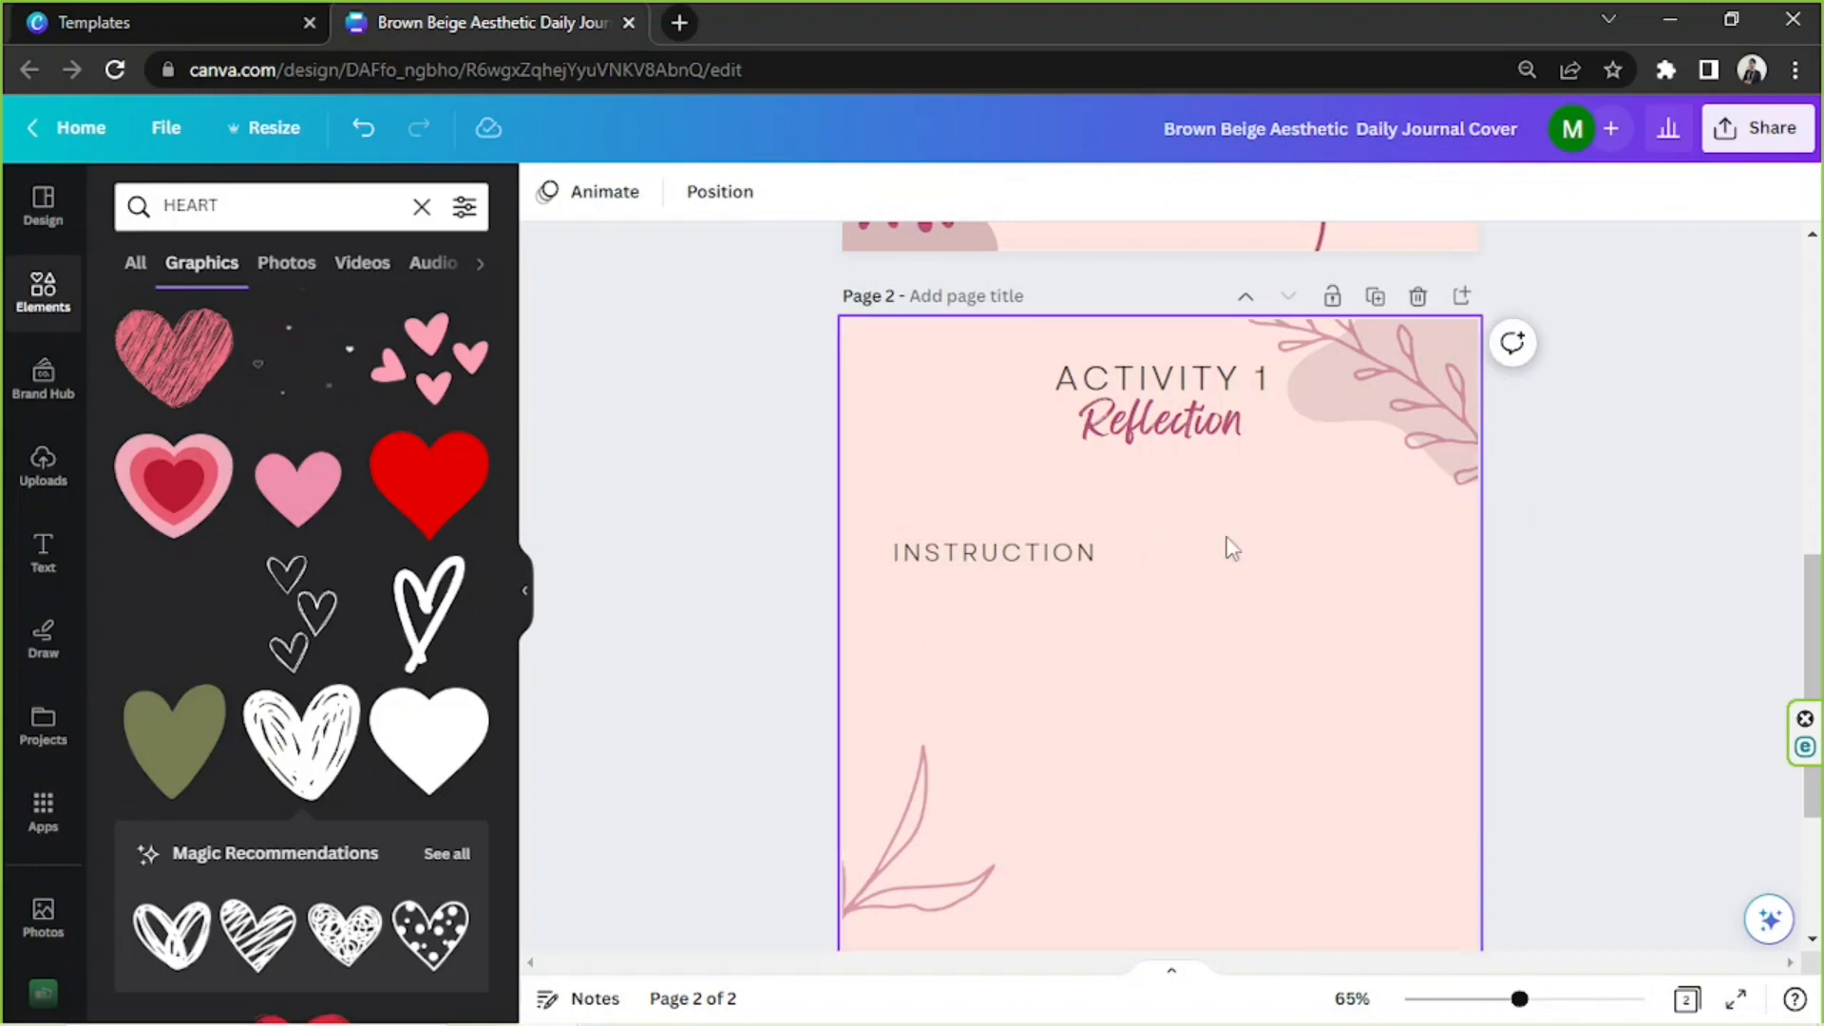
left_click(1031, 543)
key("ctrl+d")
left_click_drag(1019, 561, 998, 591)
left_click_drag(1135, 592, 1434, 591)
left_click_drag(1327, 607, 1320, 606)
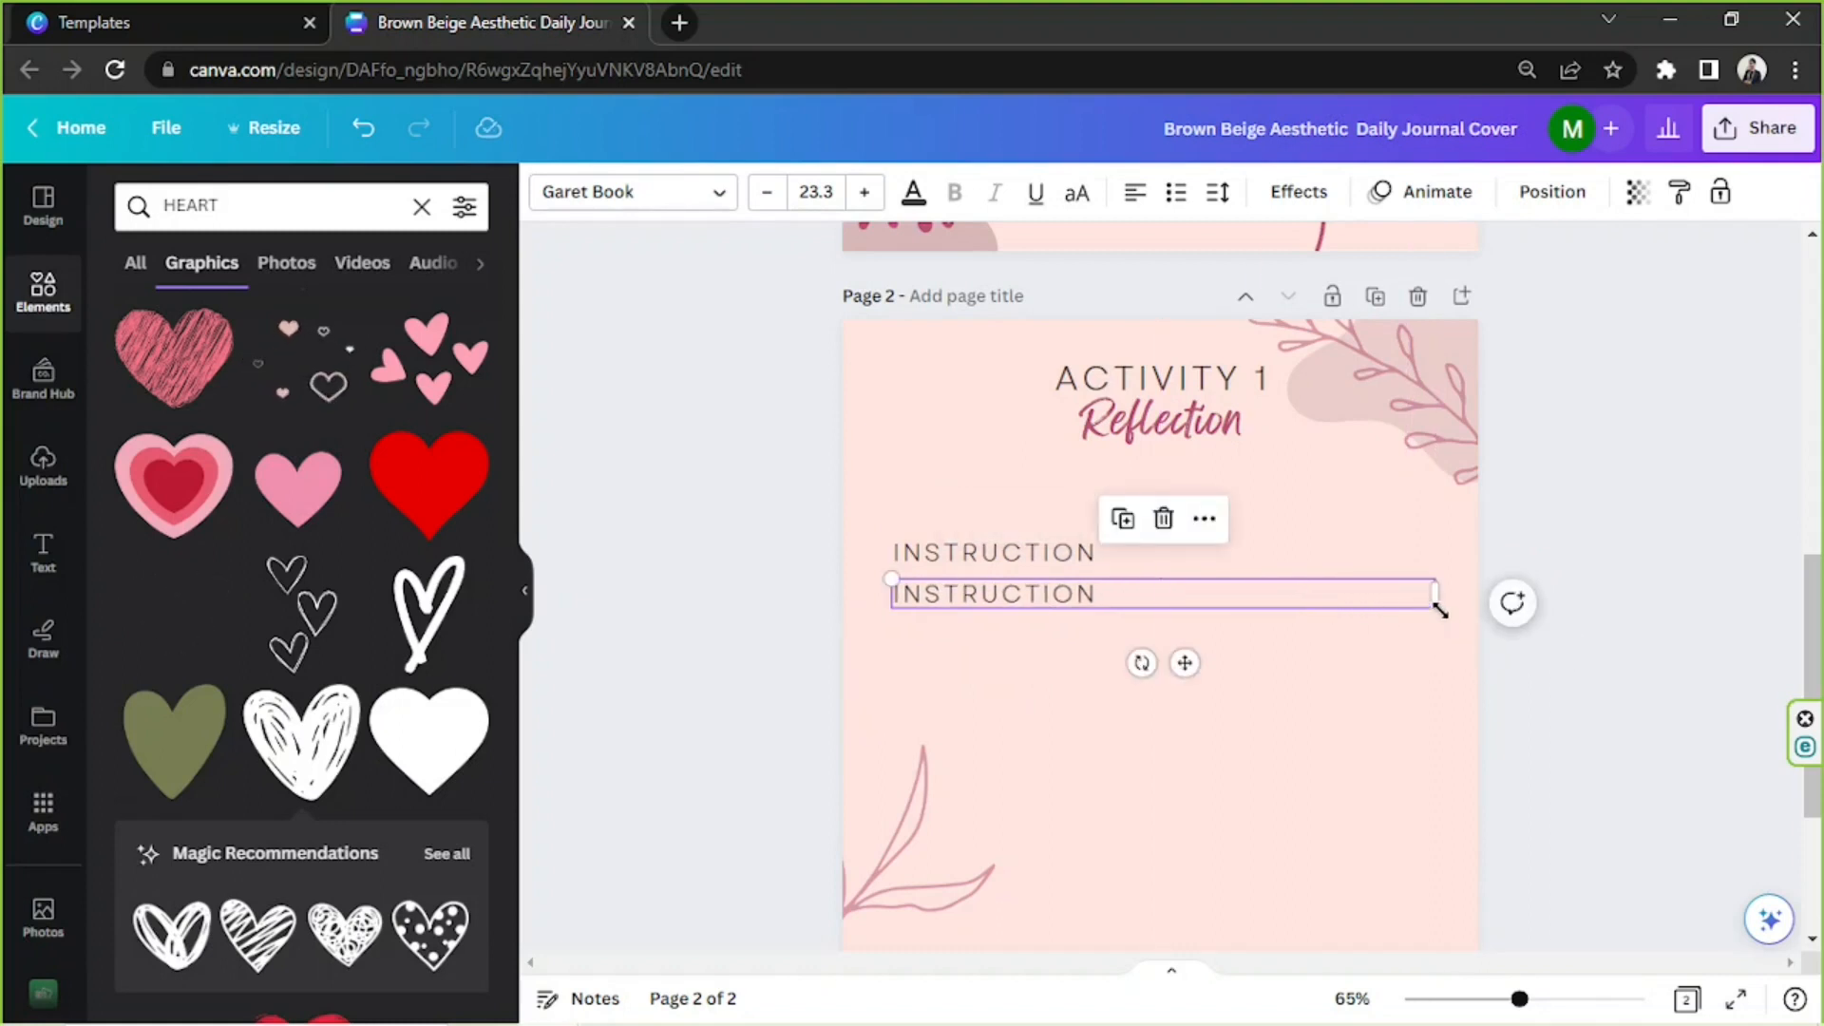
left_click_drag(1434, 597, 1364, 595)
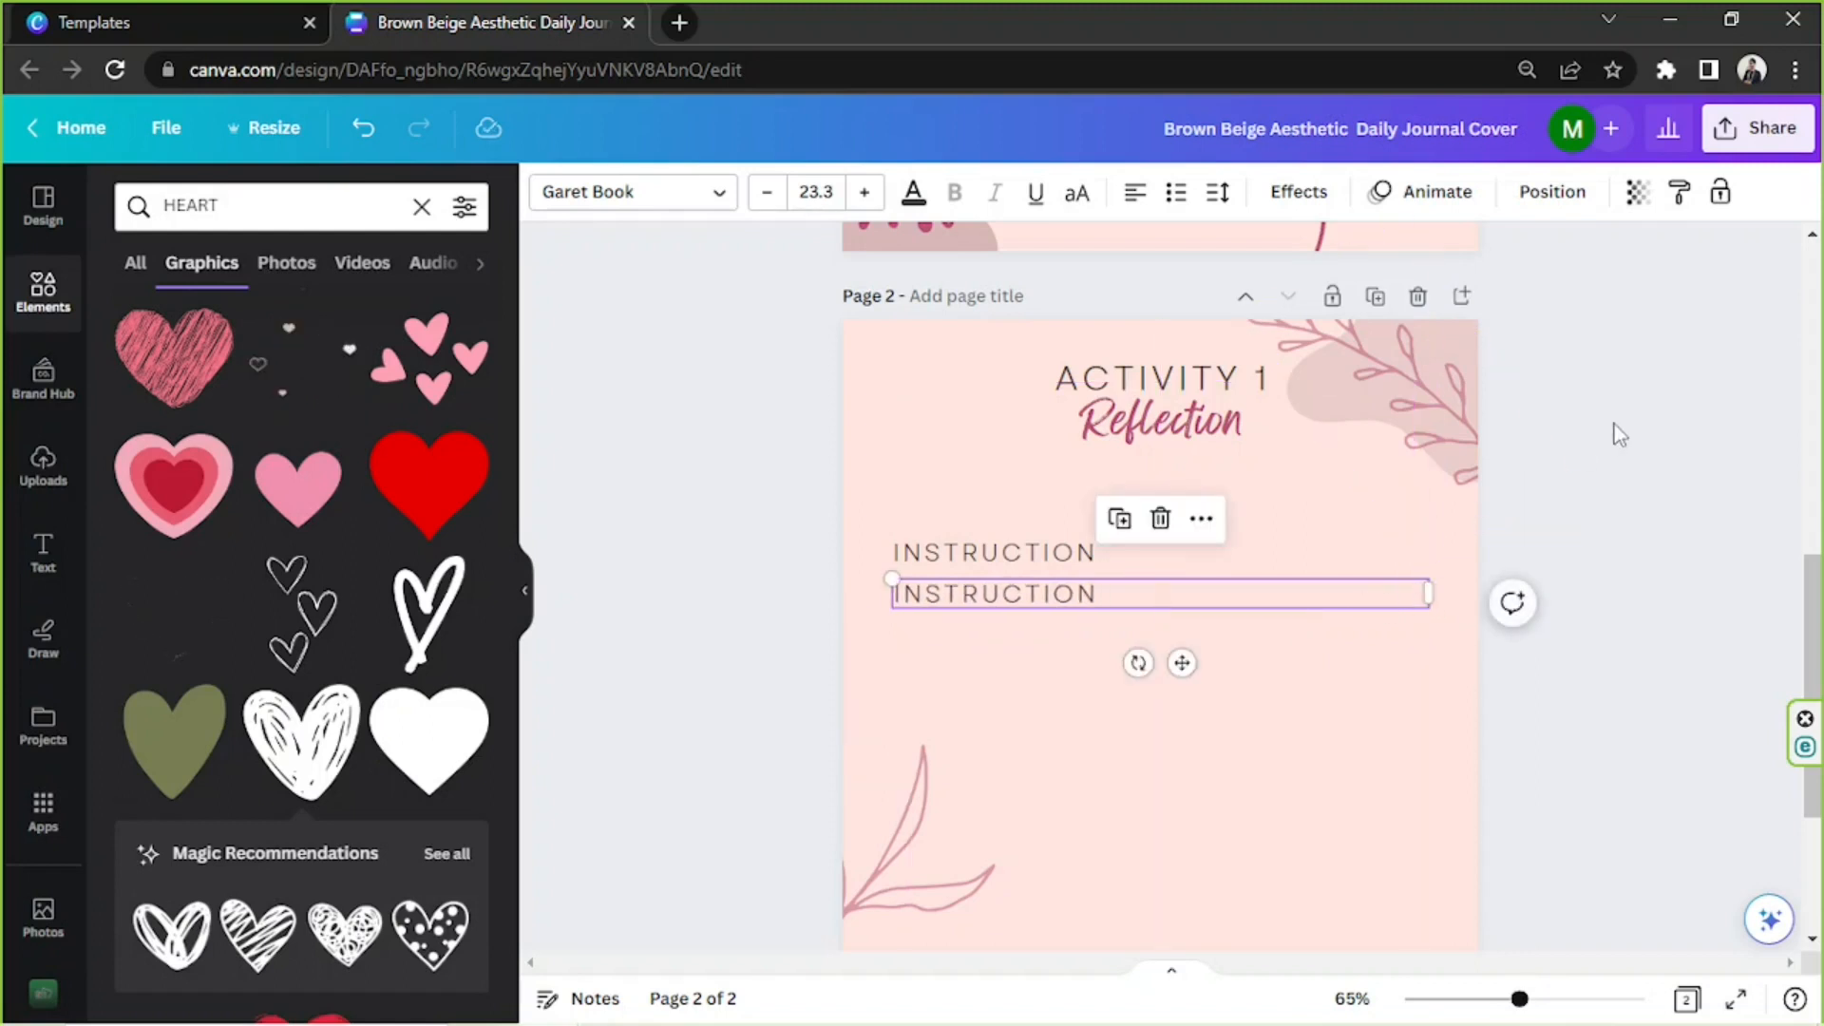
left_click(1623, 538)
- Copy the Activity 1 instruction paragraphs, from "Create a page" to "perspective on your life.", from the Notepad notes
left_click(1160, 599)
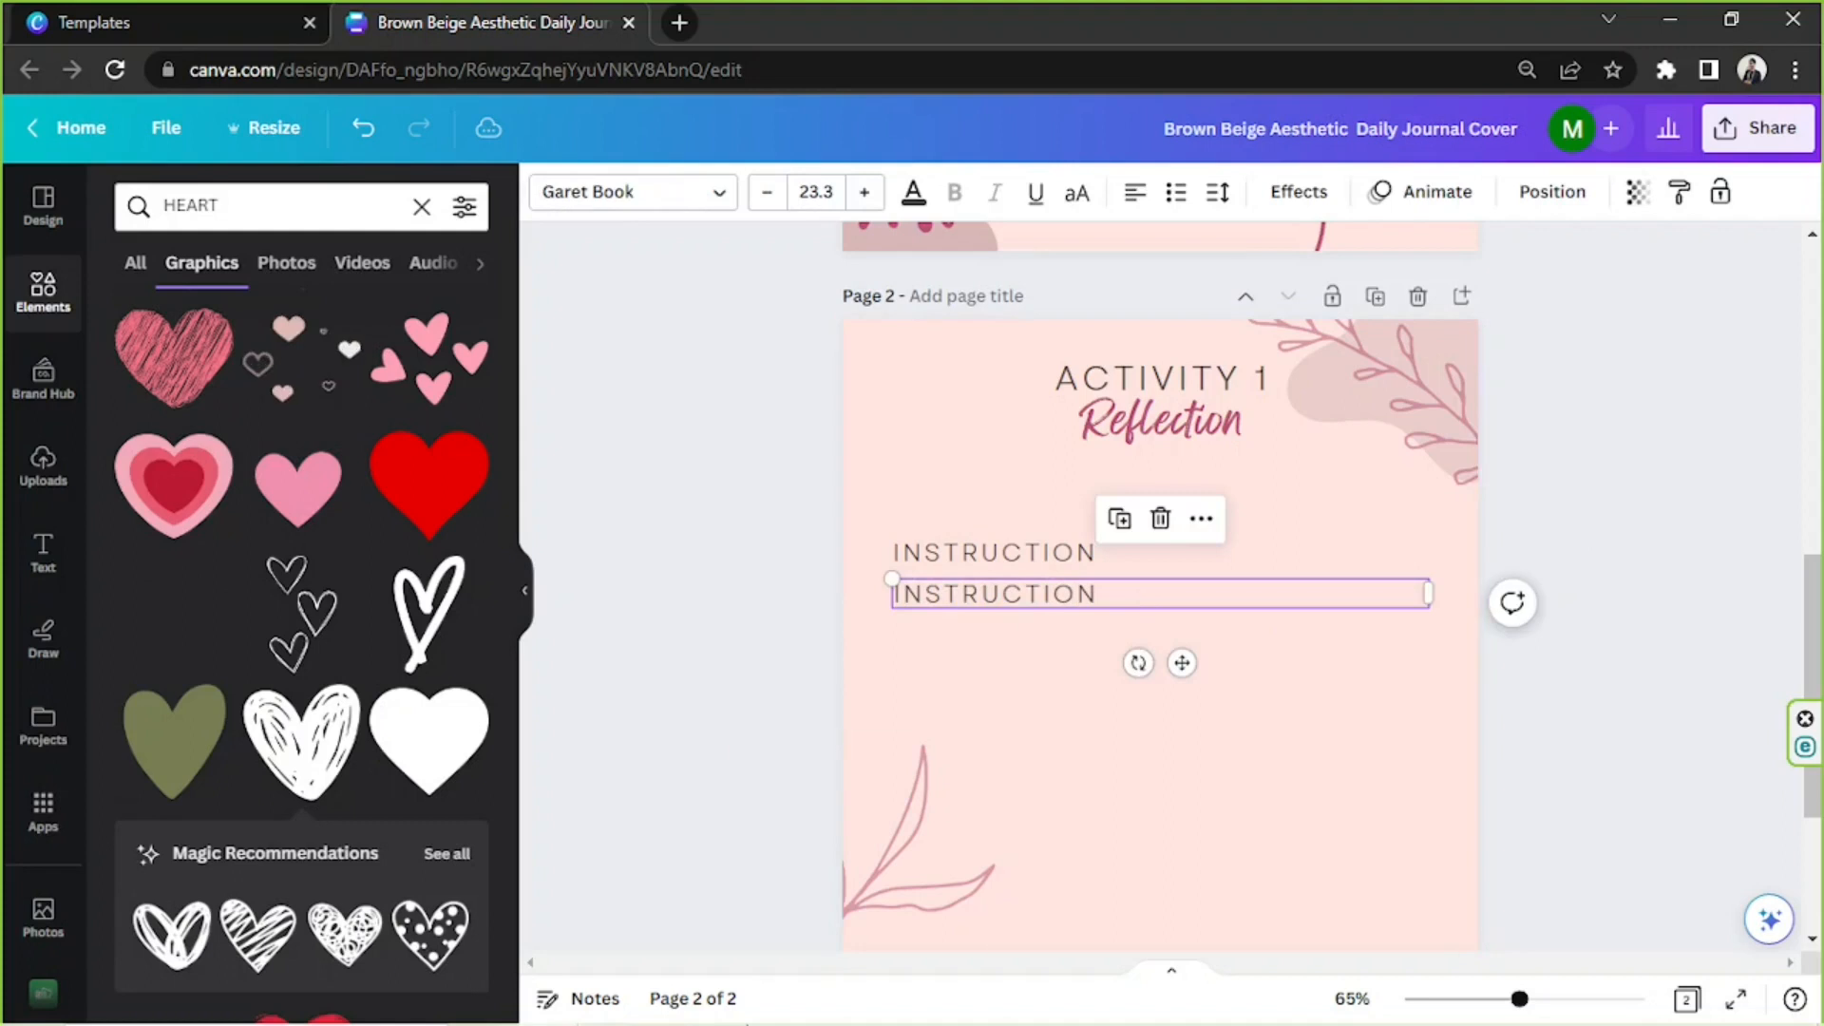
left_click(680, 1000)
left_click(562, 532)
left_click_drag(198, 407, 927, 529)
key("ctrl+c")
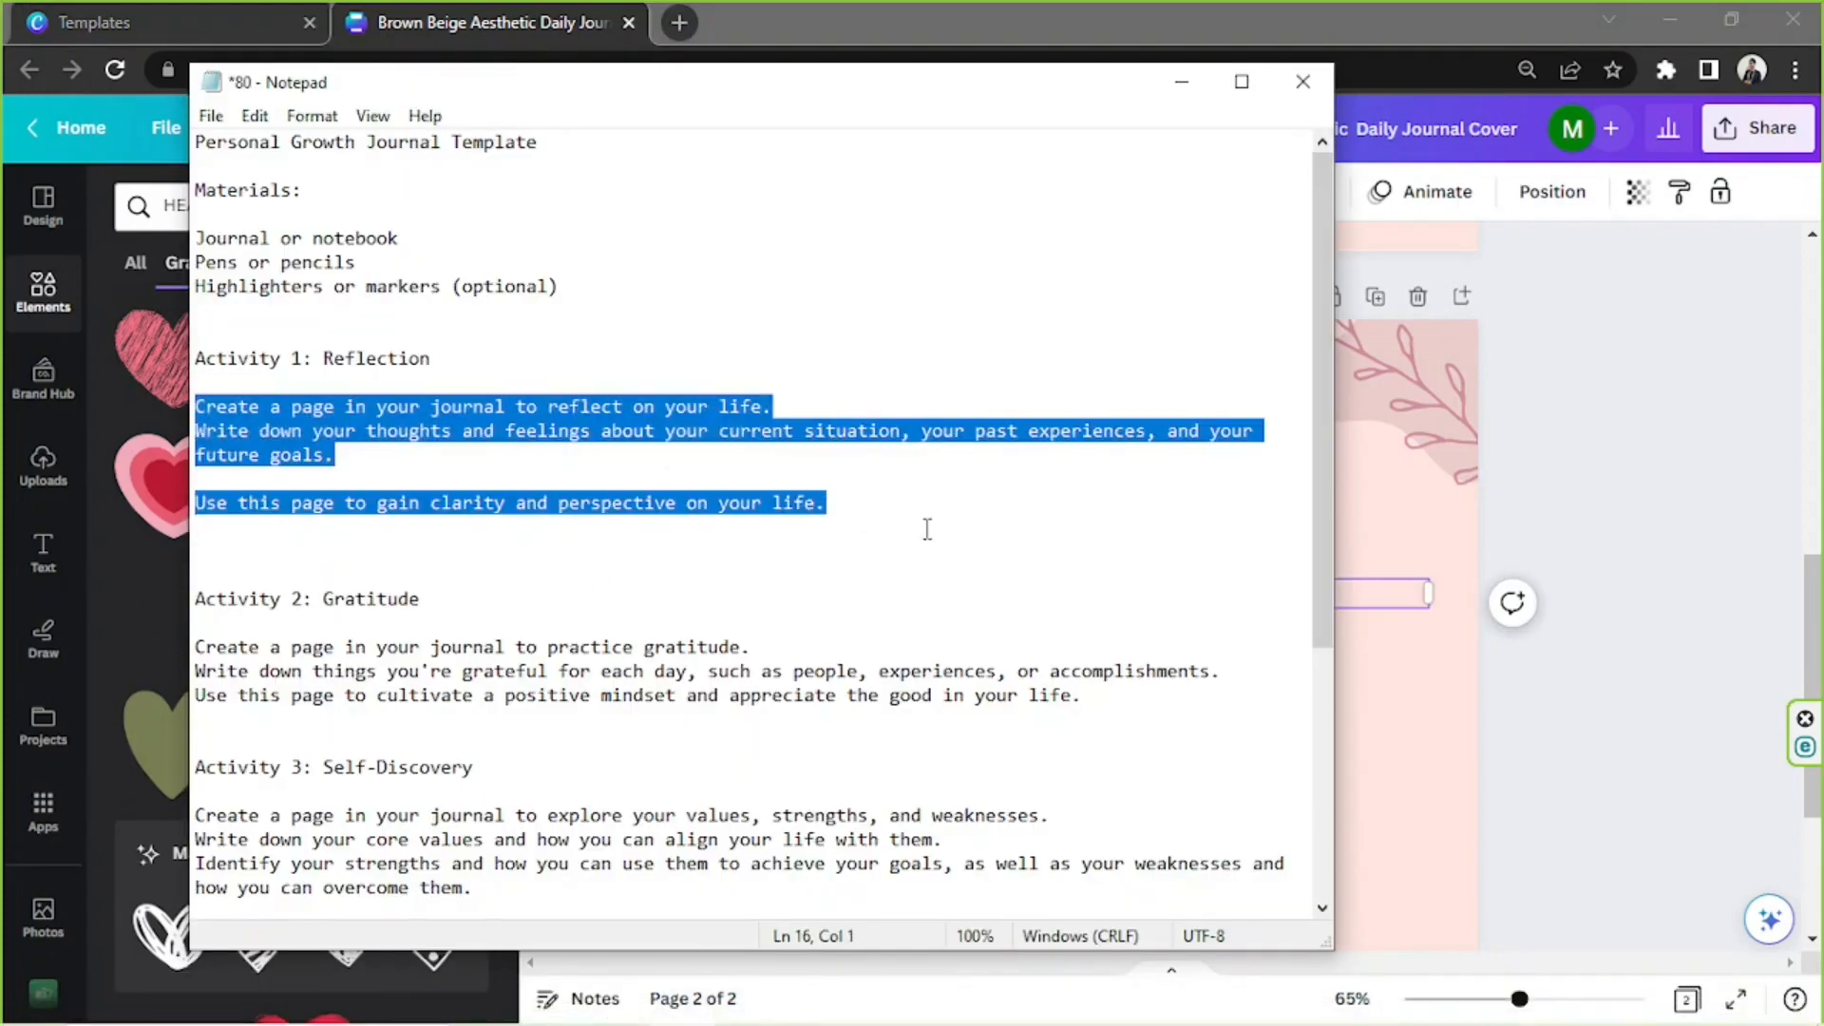
- Replace the text of the box below the "INSTRUCTION" label with the copied Activity 1 instruction paragraphs
left_click(1611, 574)
double_click(1256, 596)
key("ctrl+v")
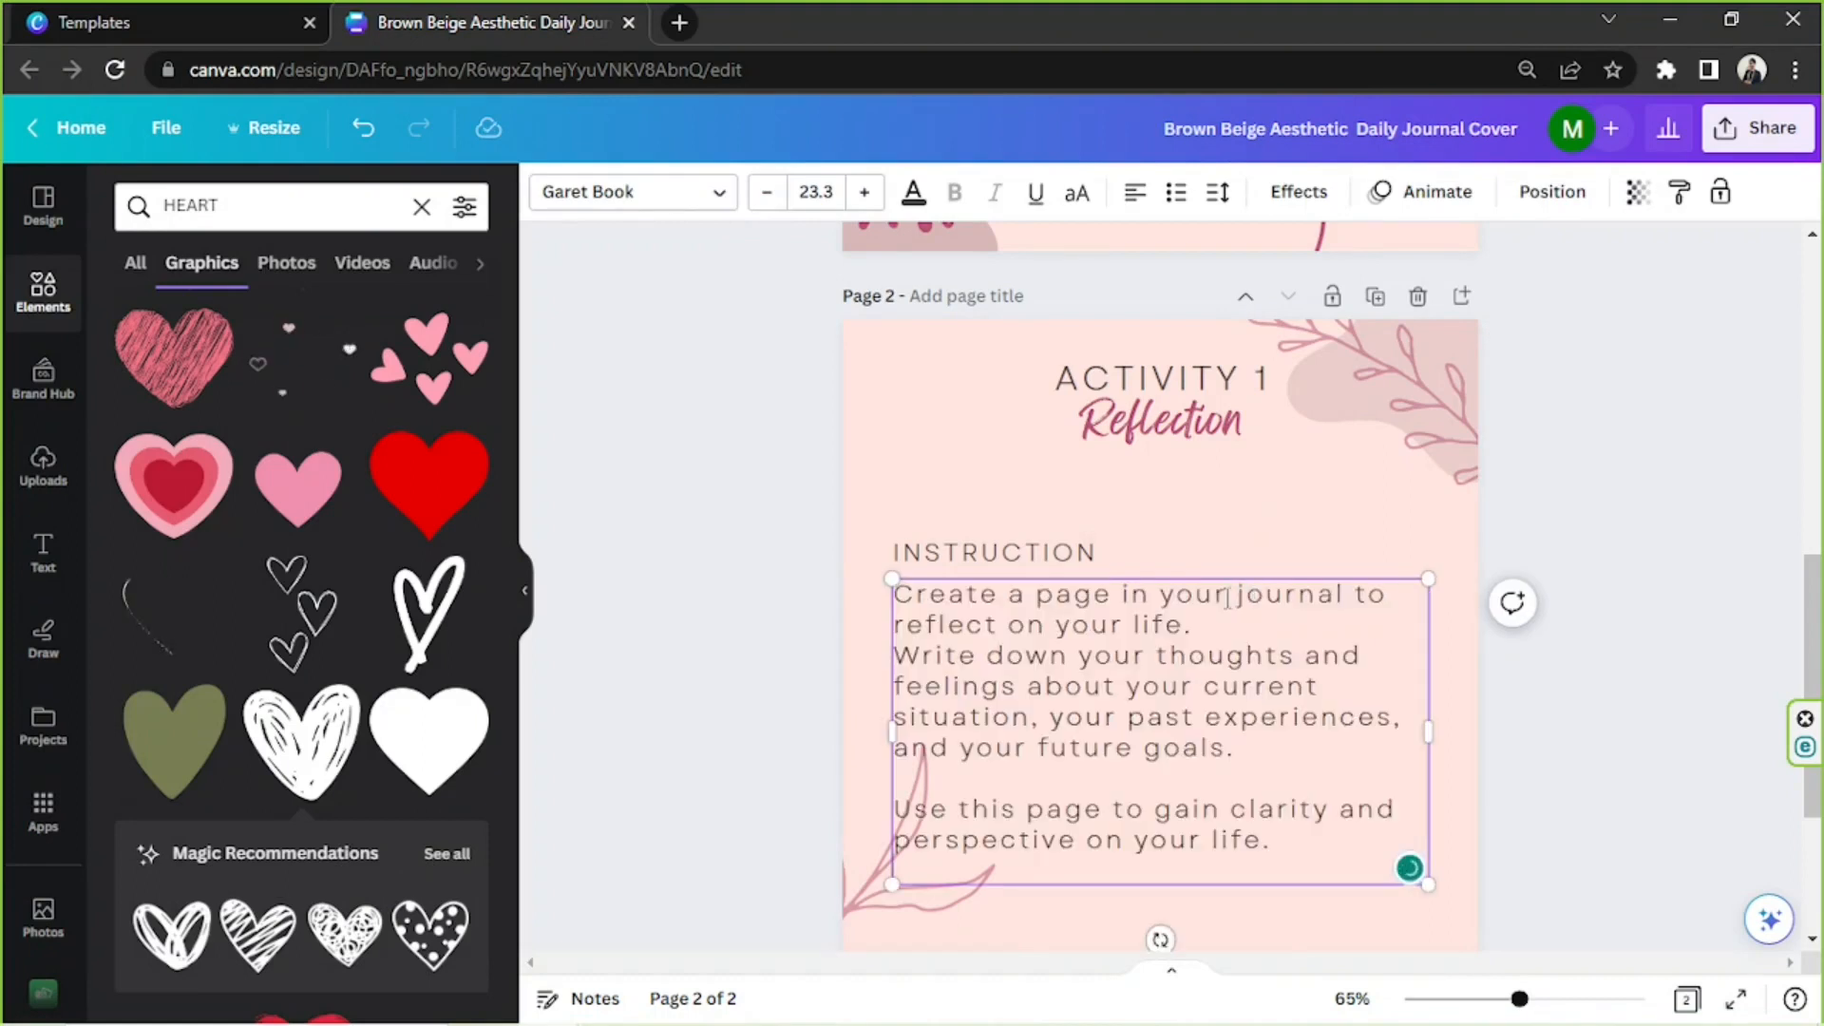
scroll(1035, 551, "down", 2)
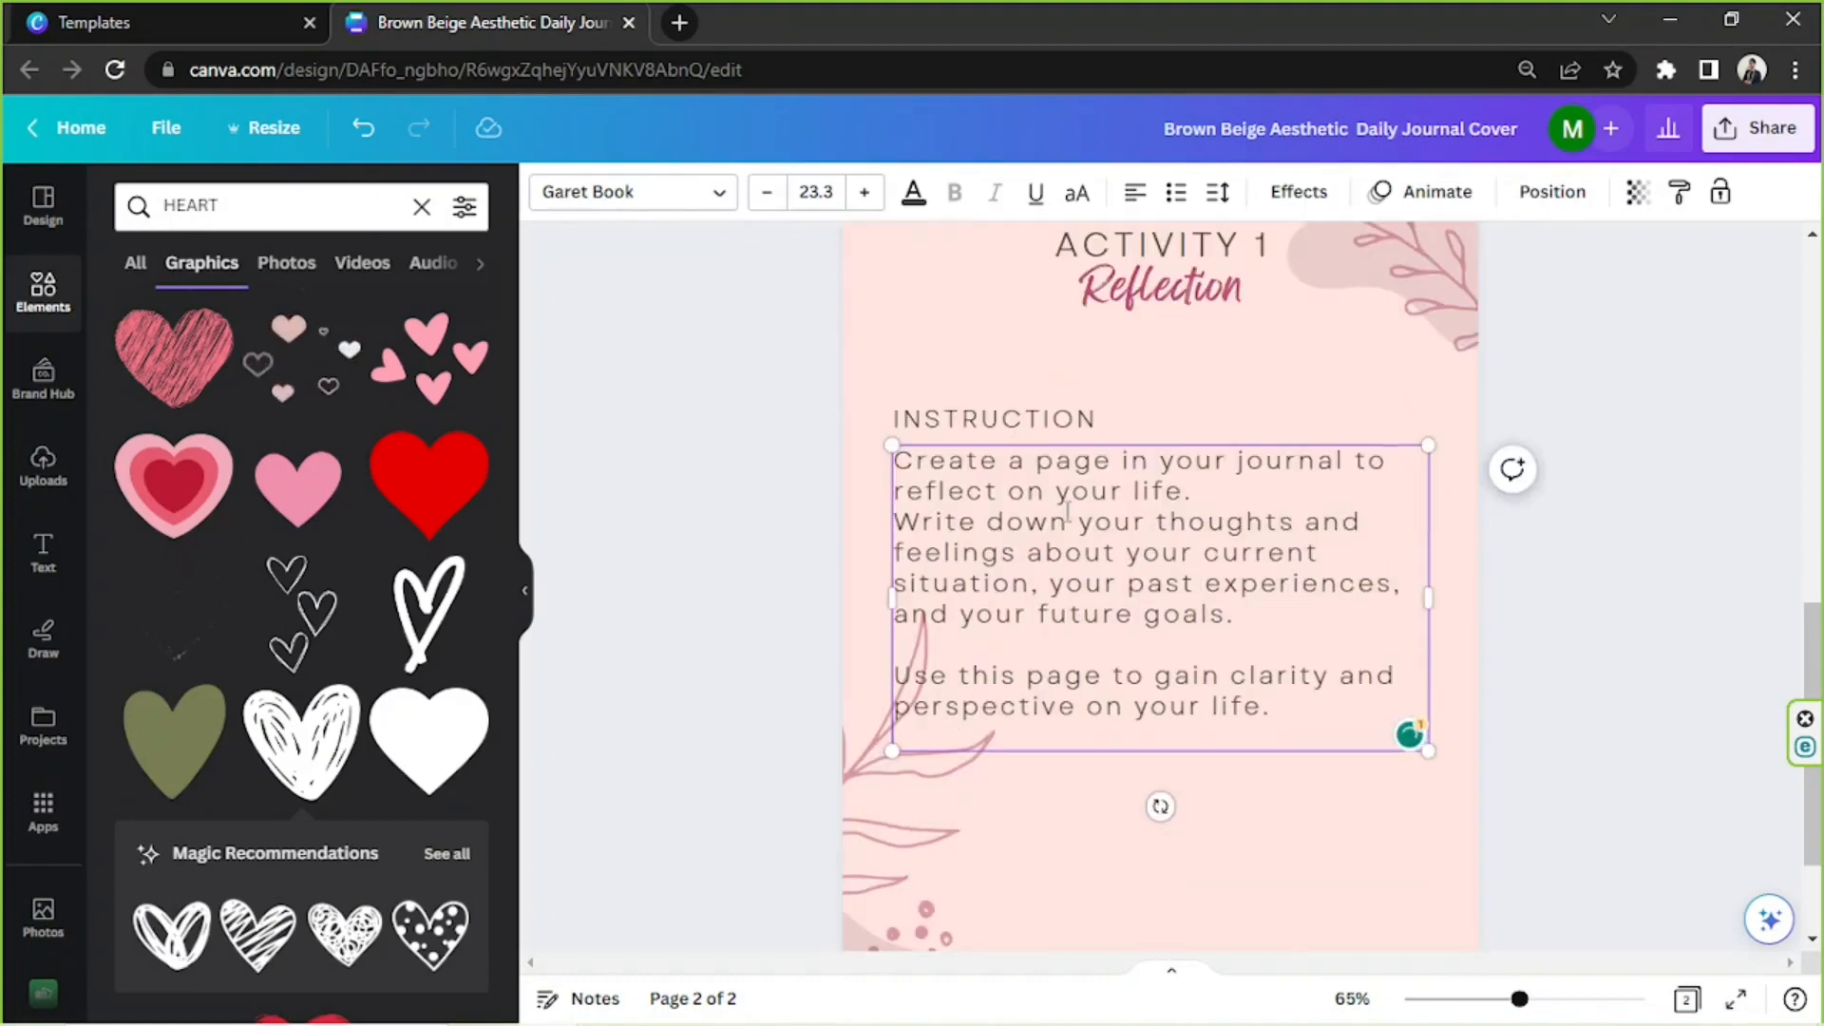
- Try the Shadow, Hollow, Outline and Echo text effects on the "INSTRUCTION" label
left_click(1037, 423)
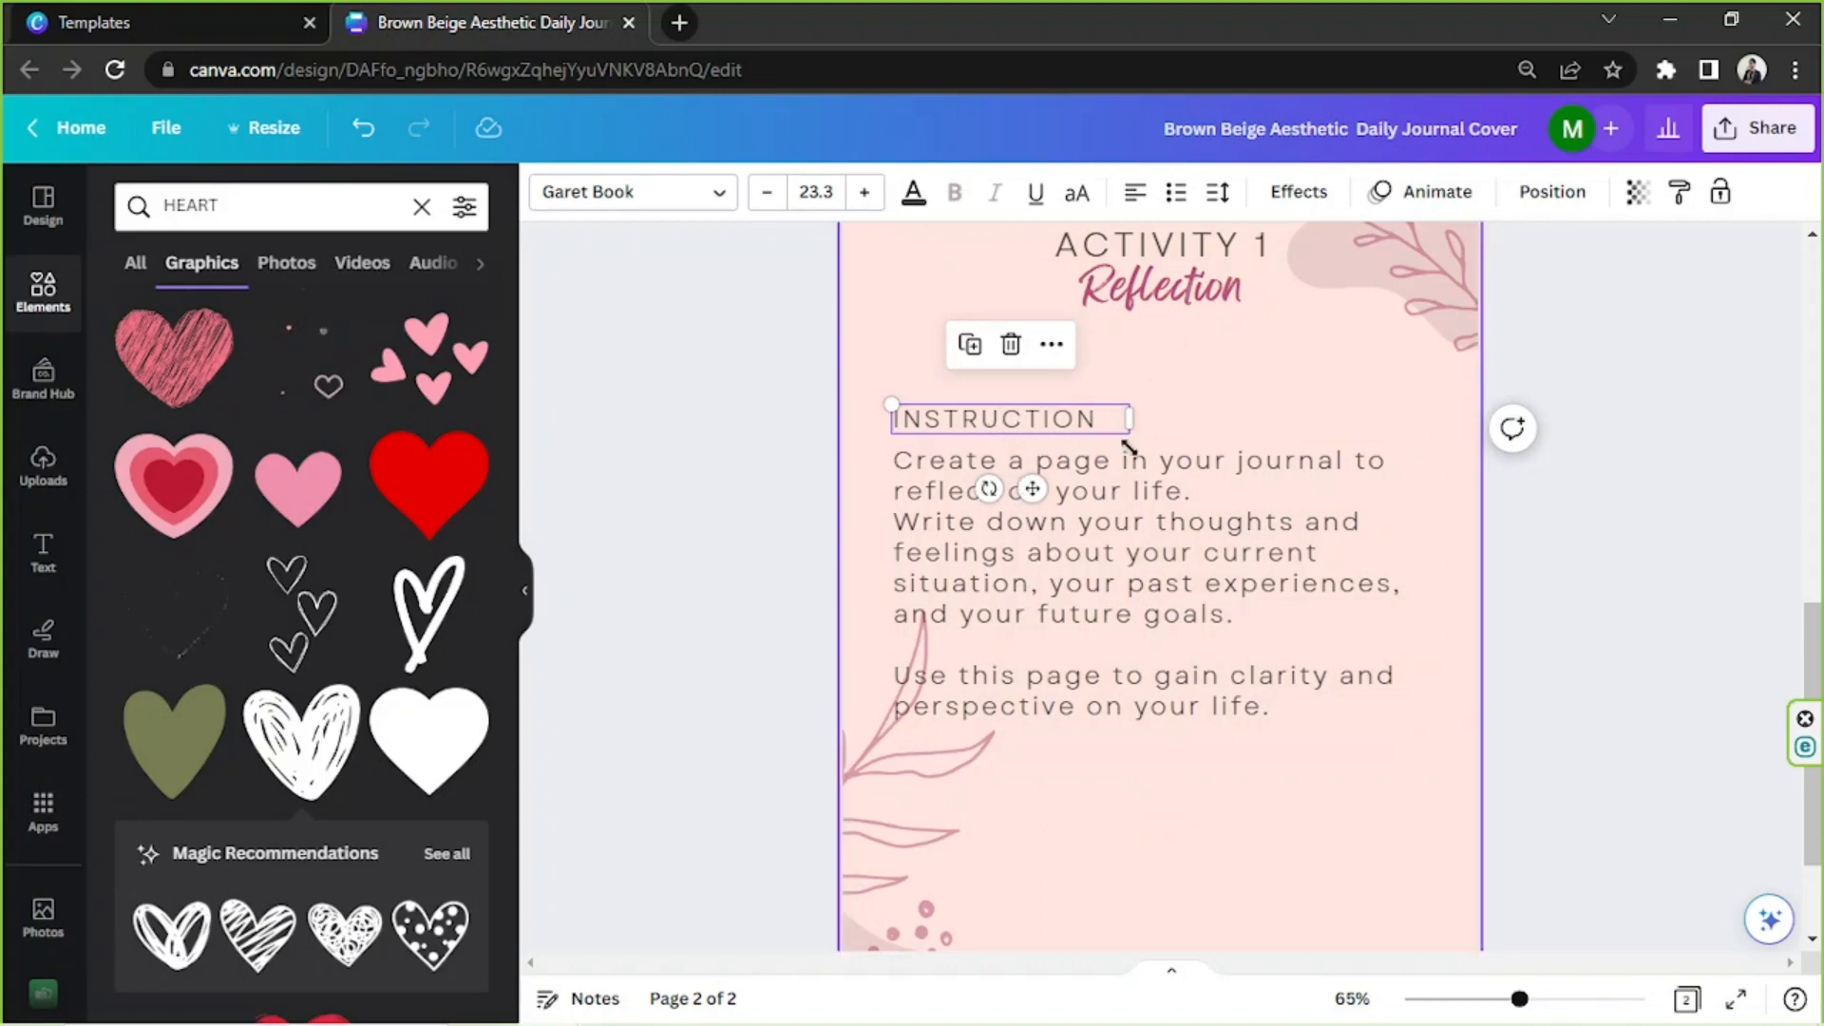
left_click(1294, 198)
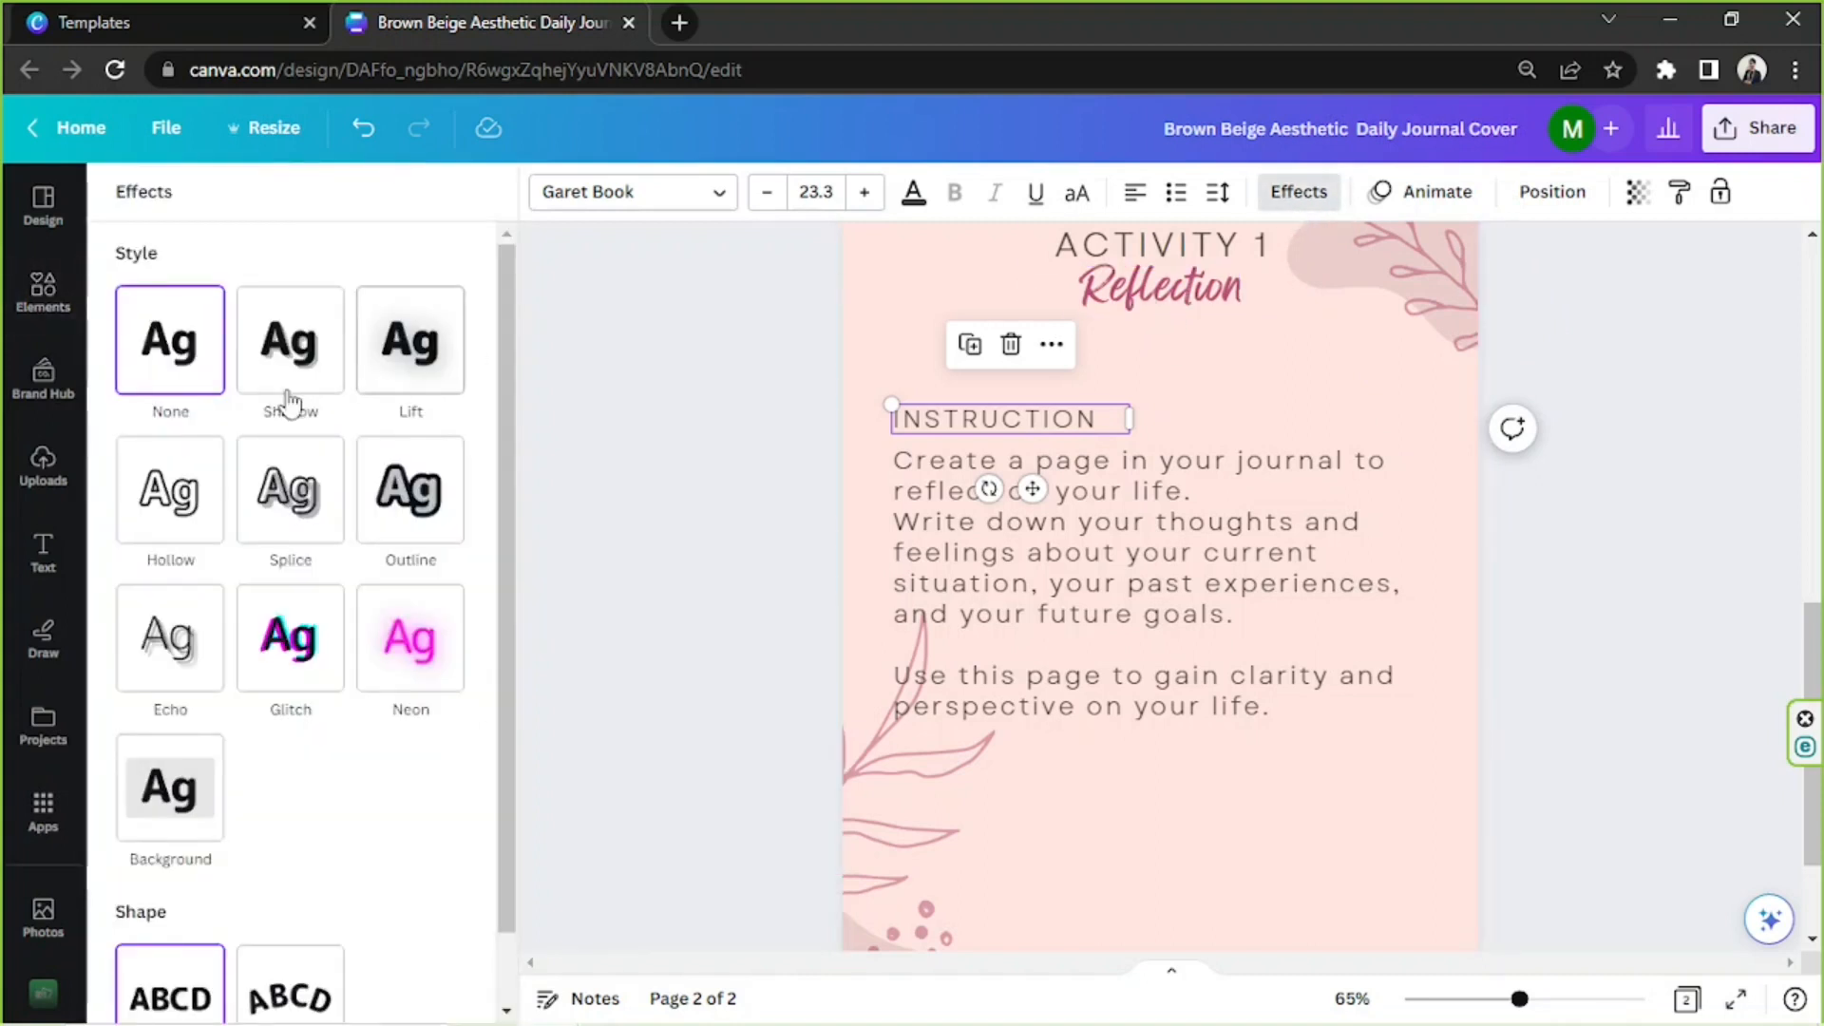
left_click(406, 344)
left_click(333, 344)
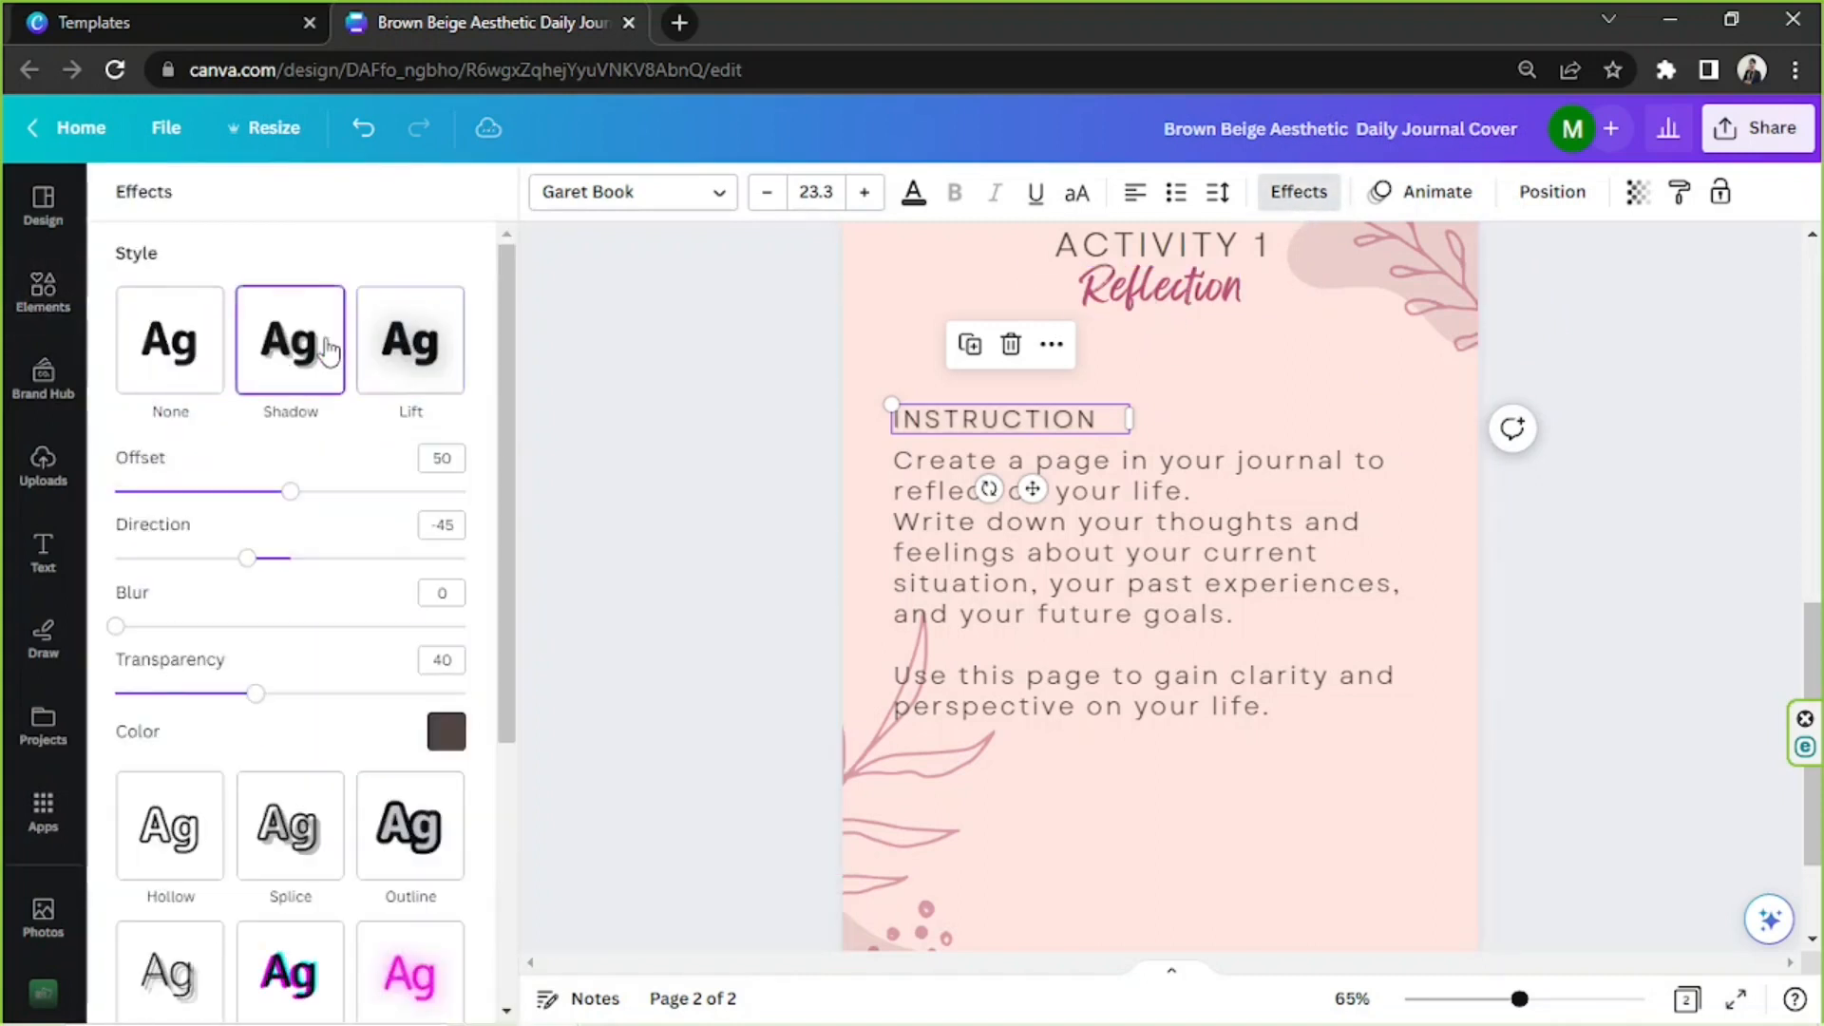
scroll(297, 460, "down", 3)
left_click(185, 618)
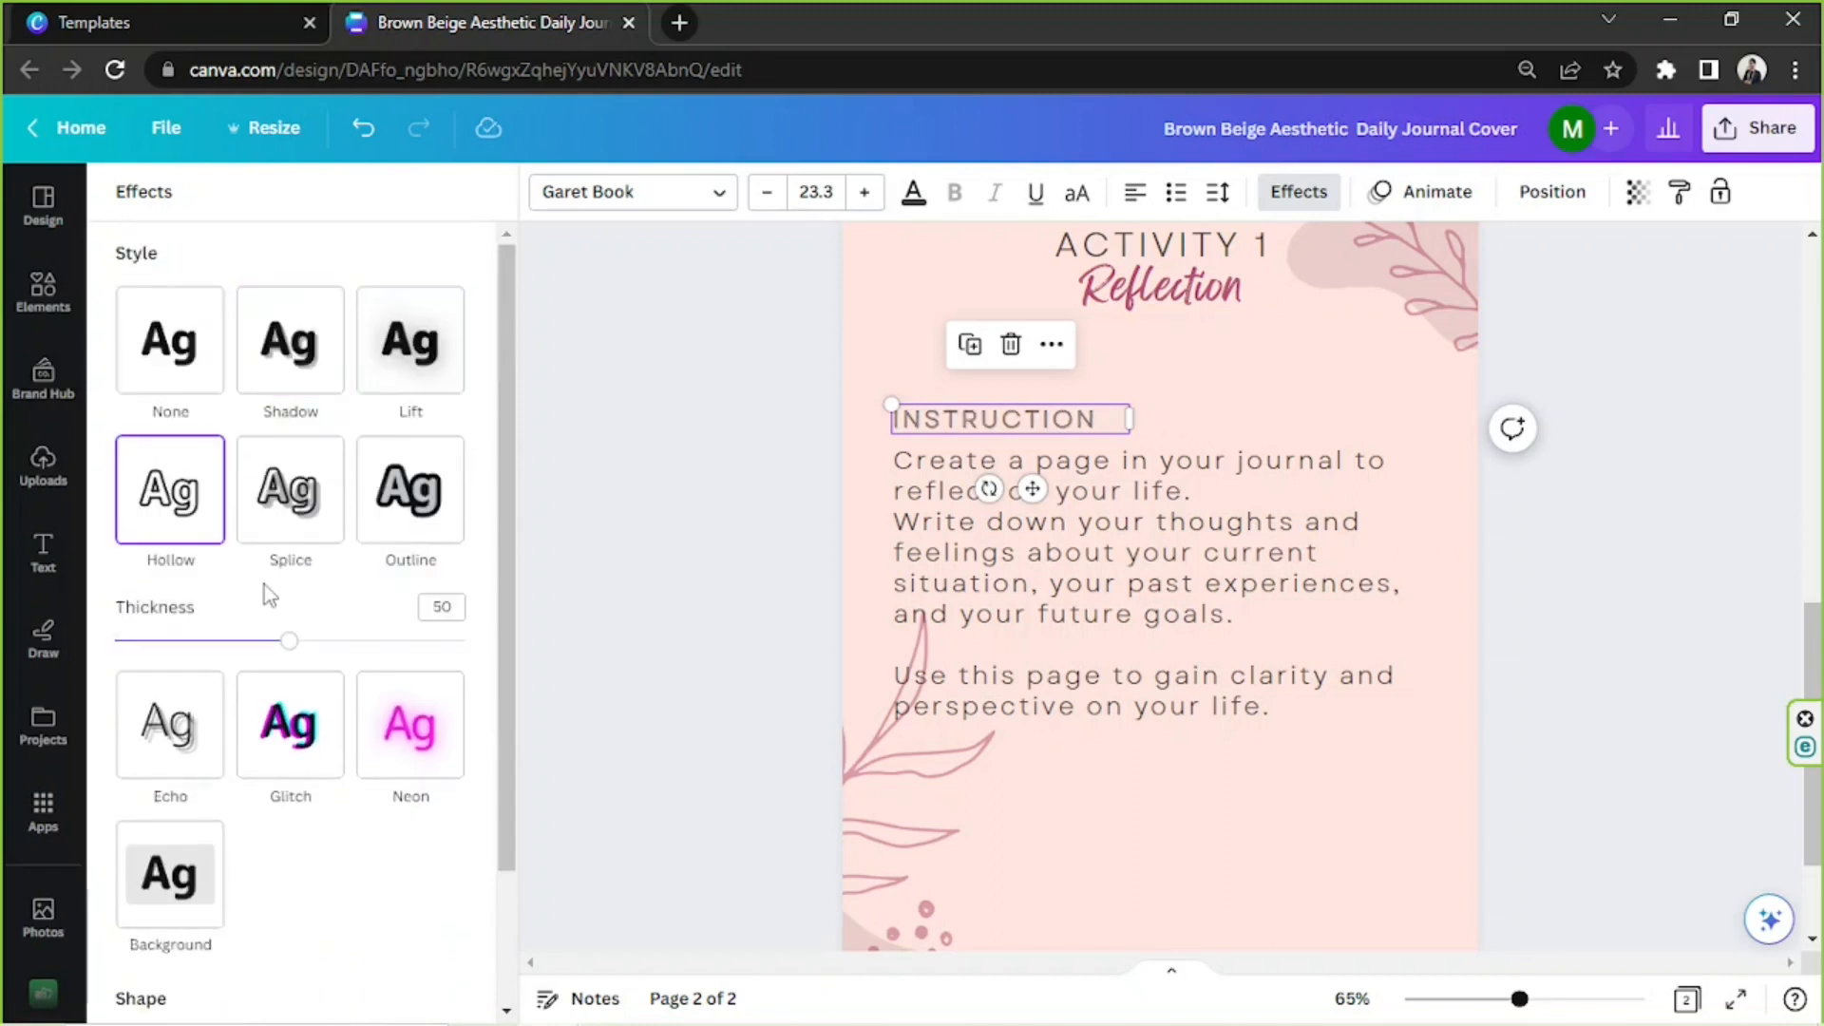
left_click(287, 491)
left_click(411, 513)
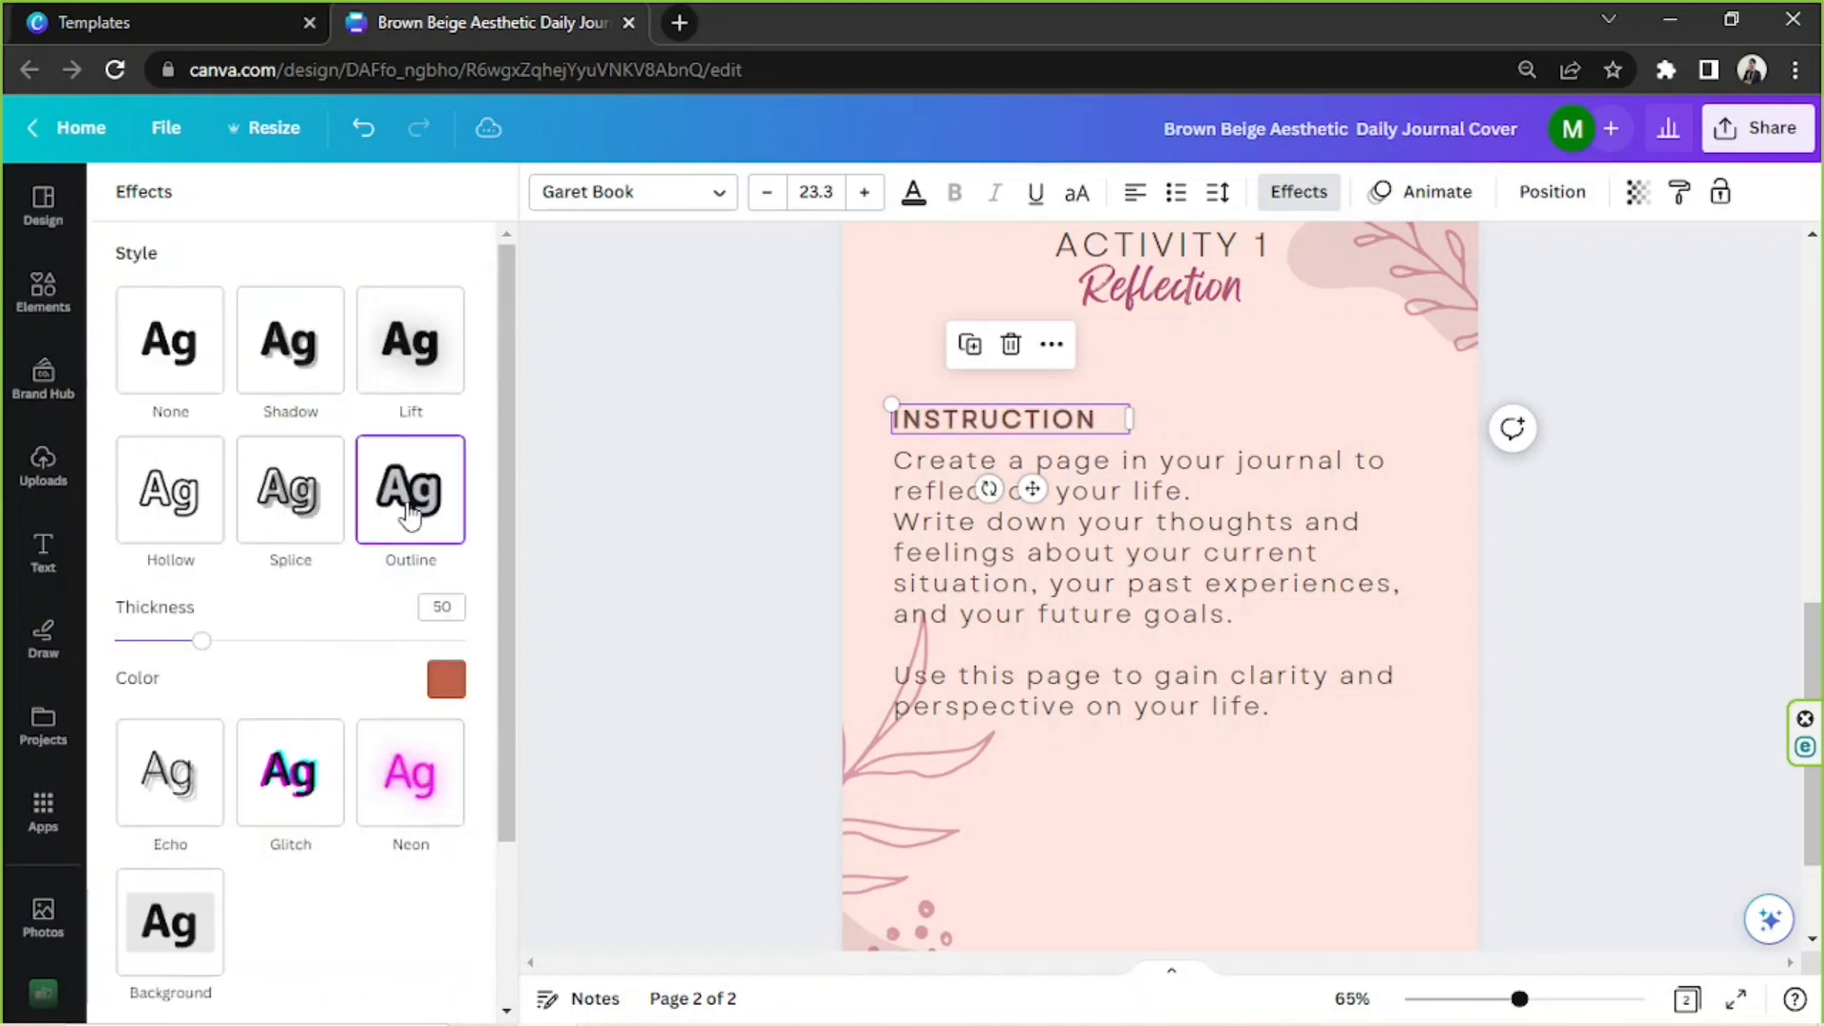
scroll(410, 513, "down", 2)
left_click(172, 551)
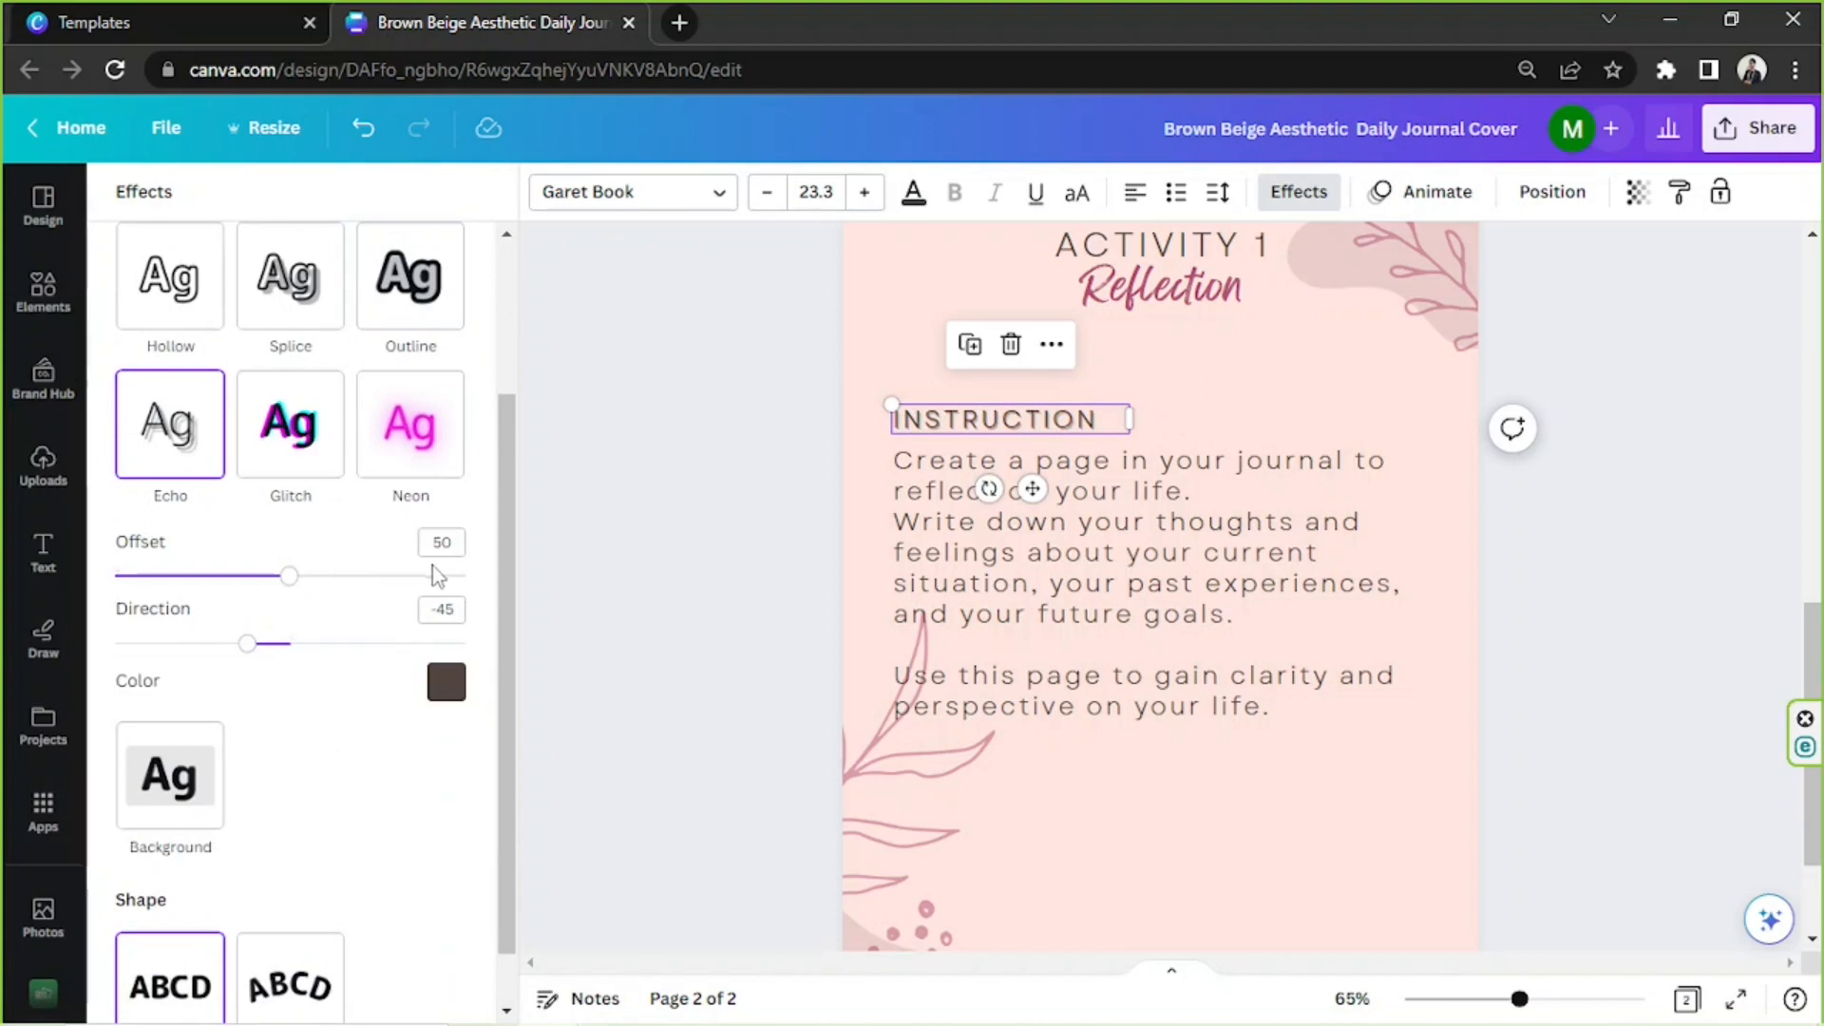
left_click(411, 426)
- Apply the Background text effect to the "INSTRUCTION" label with roundness 44 and spread 34
left_click(213, 718)
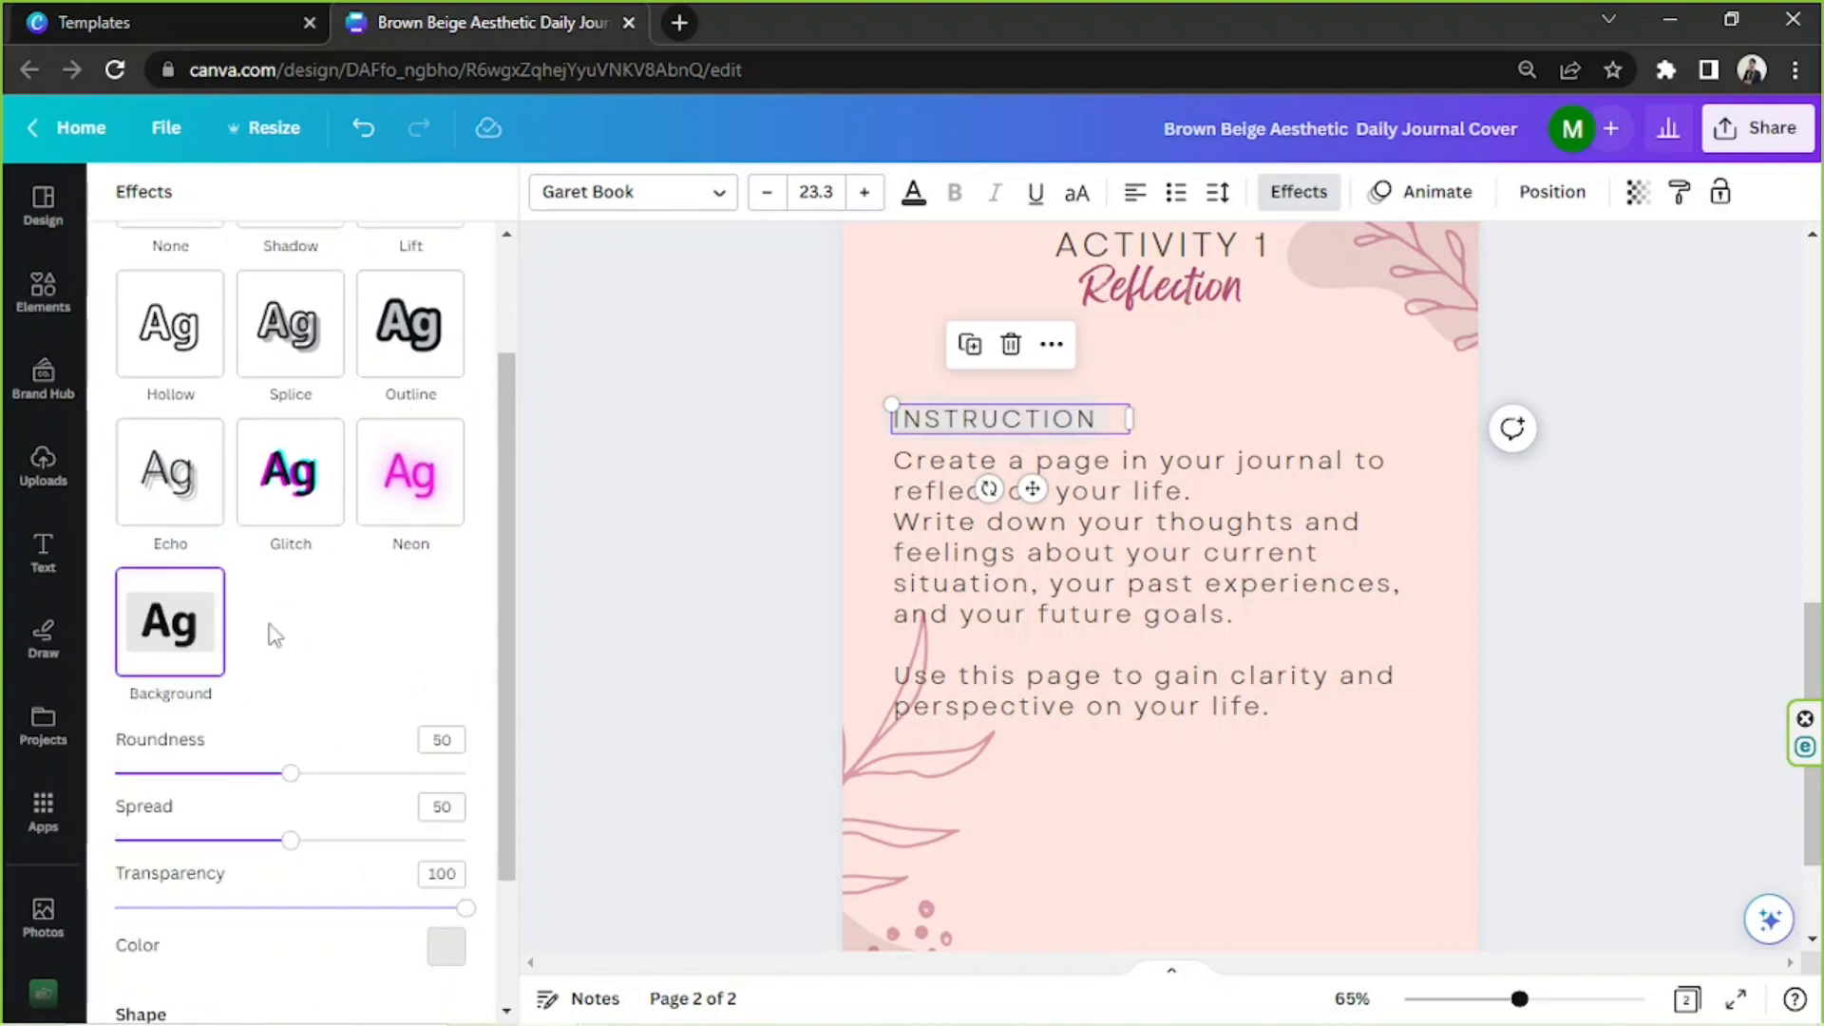
scroll(275, 636, "down", 2)
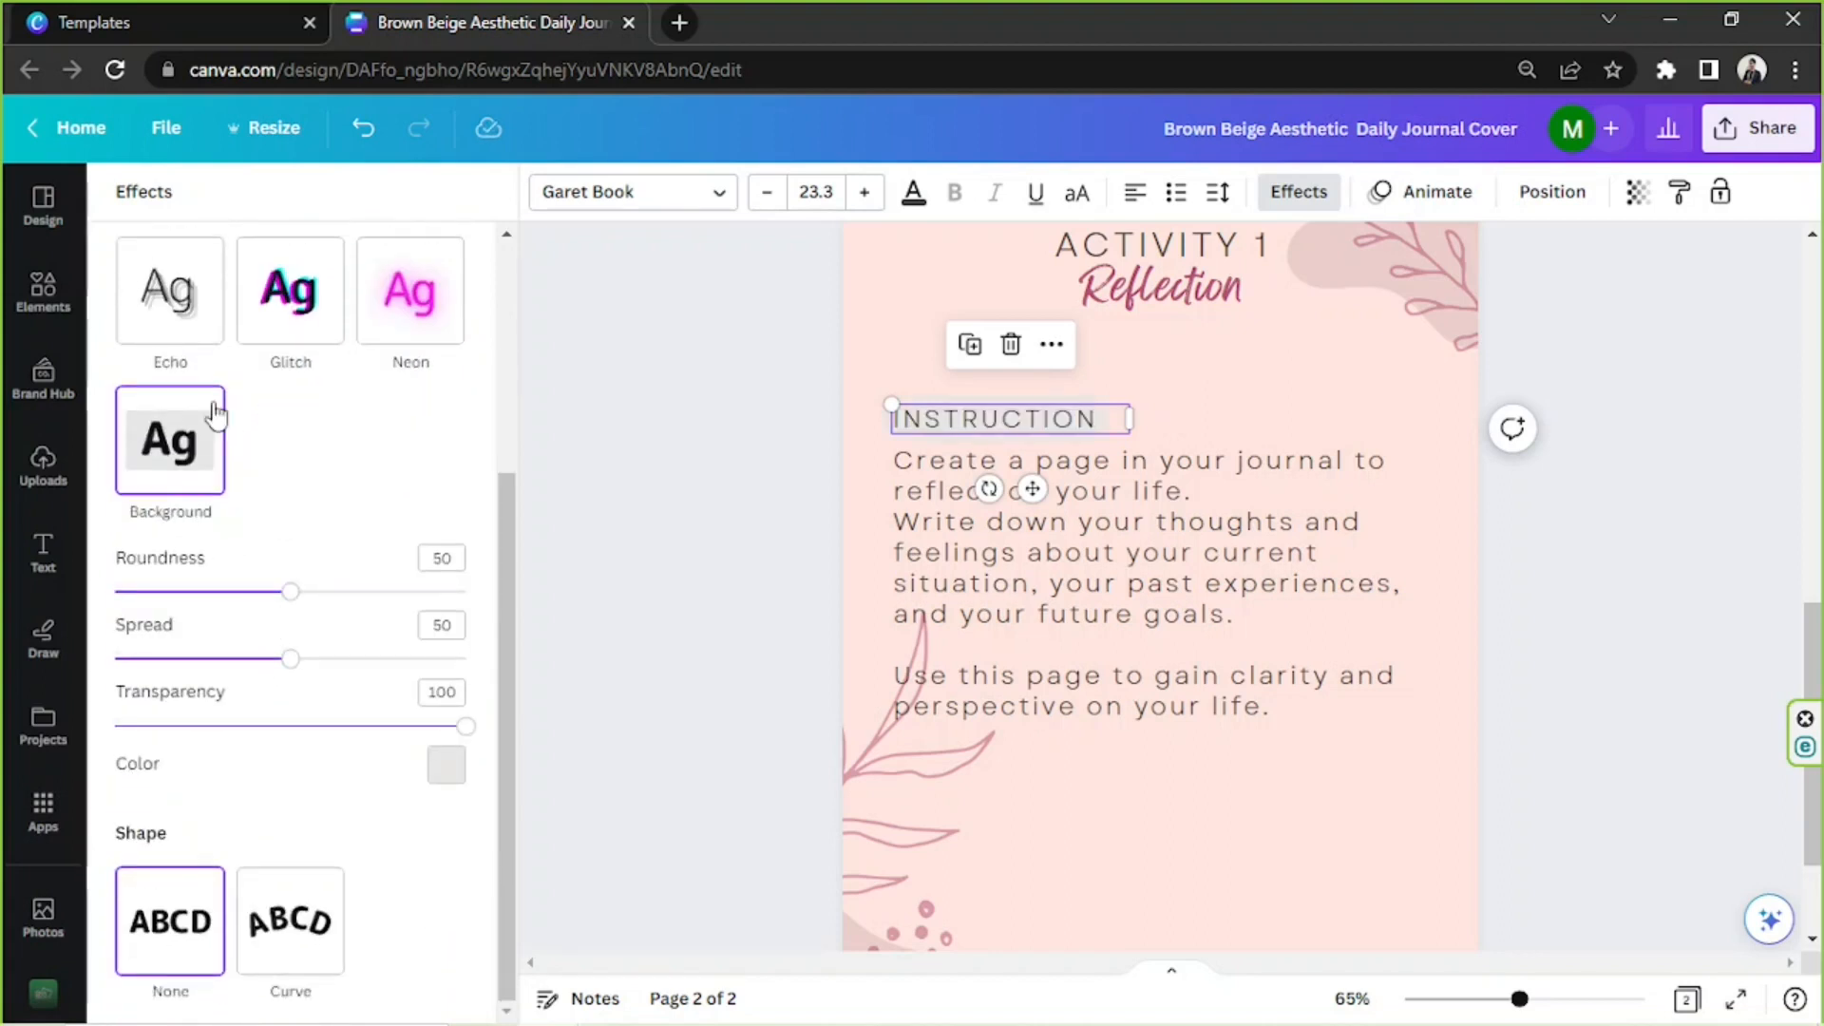
left_click_drag(291, 591, 270, 592)
left_click_drag(290, 661, 234, 661)
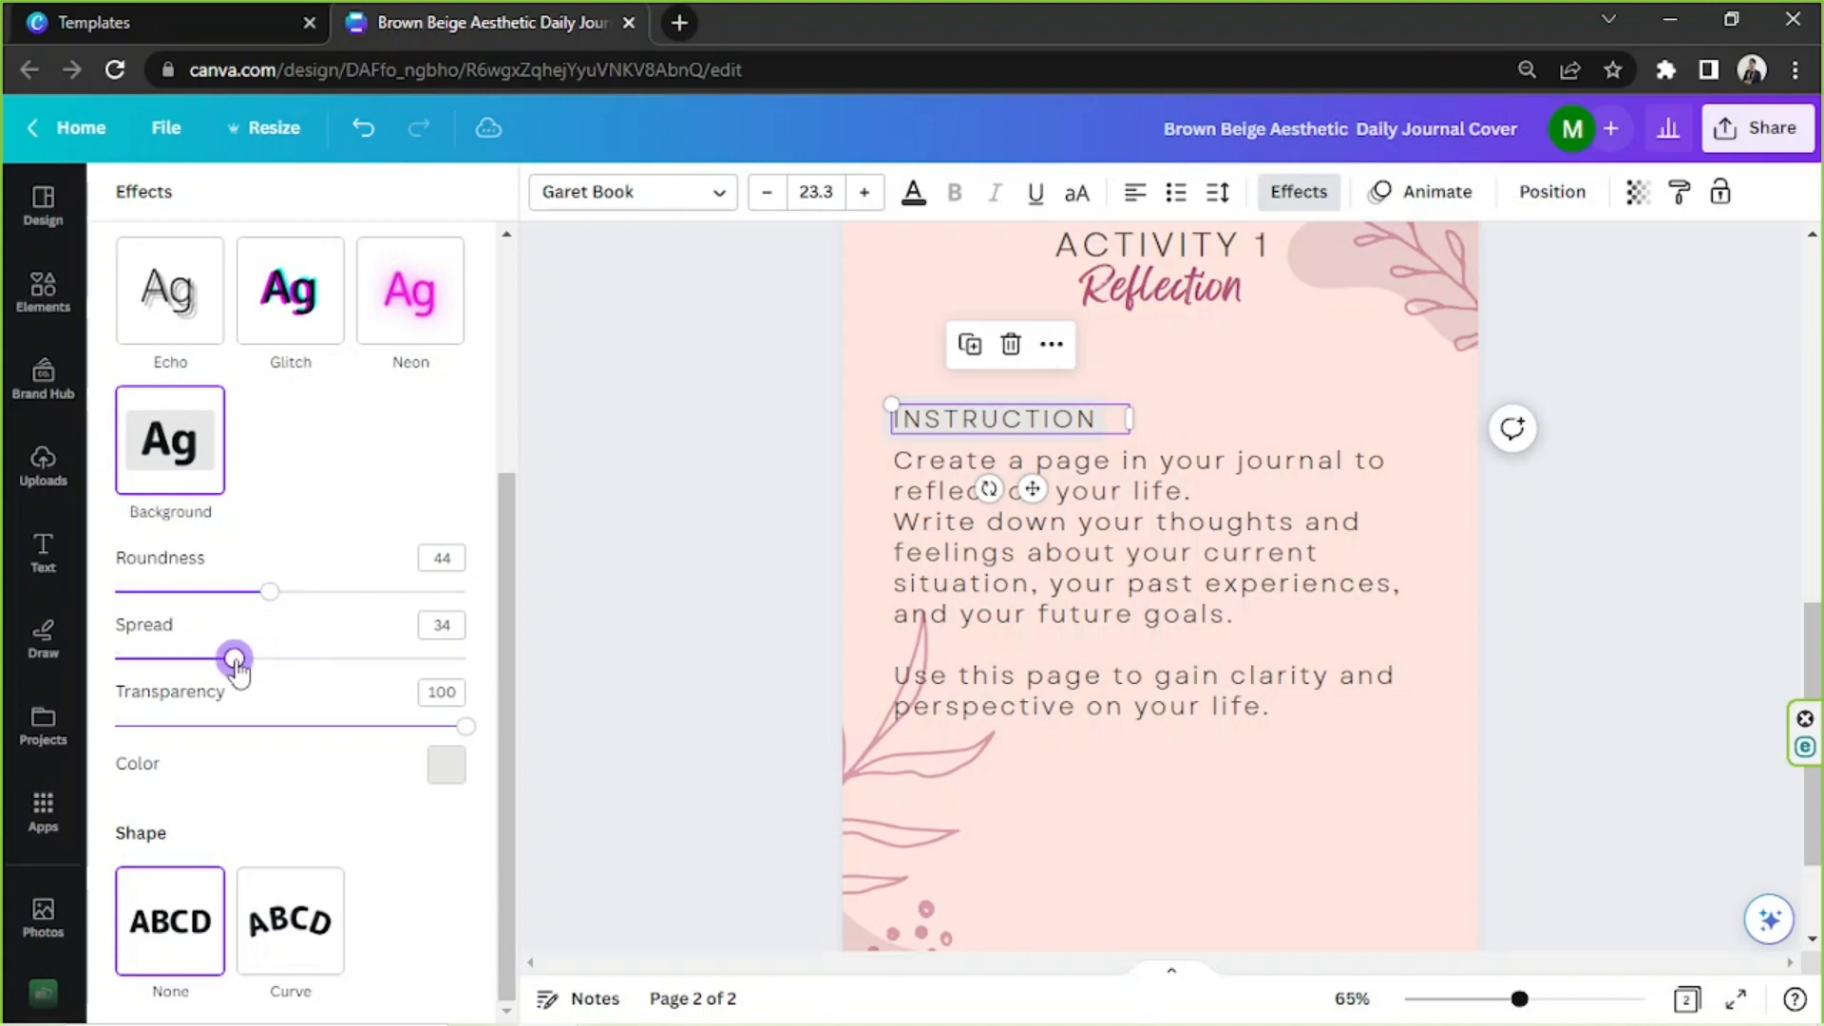
- Set the background effect colour of the "INSTRUCTION" label to the dusty pink document colour
left_click(443, 760)
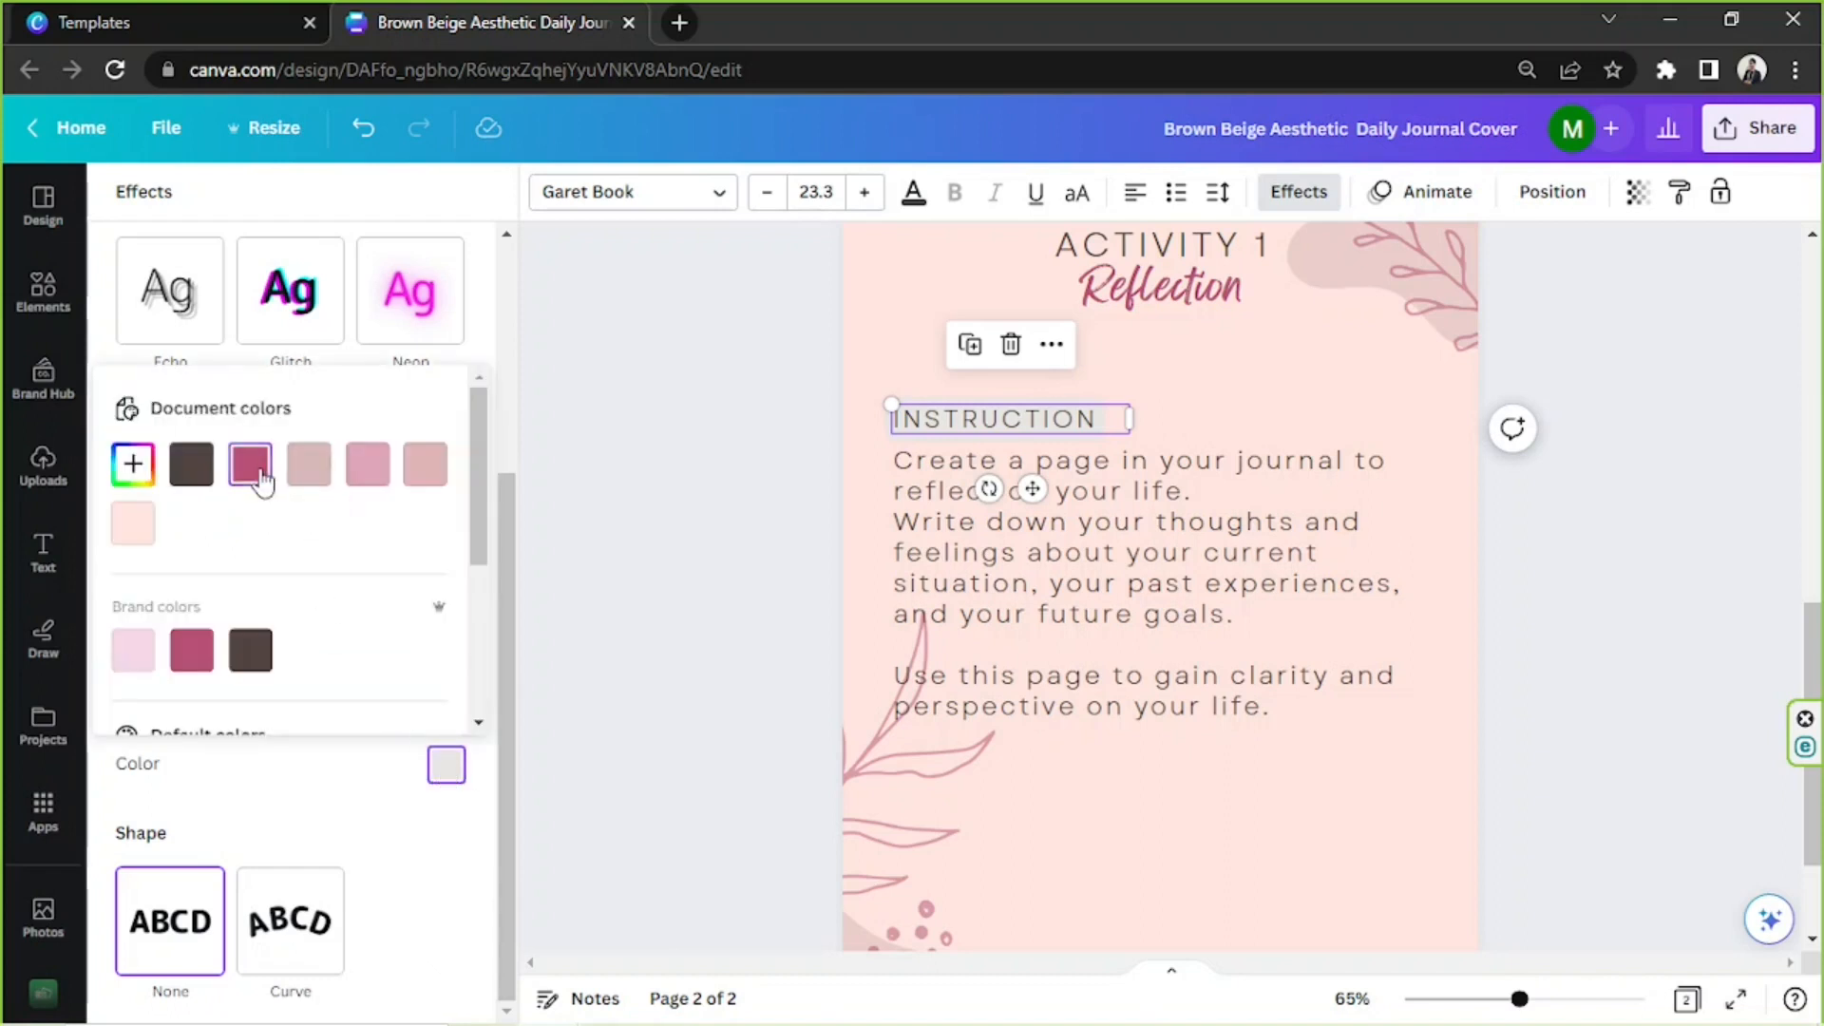
left_click(252, 468)
left_click(375, 475)
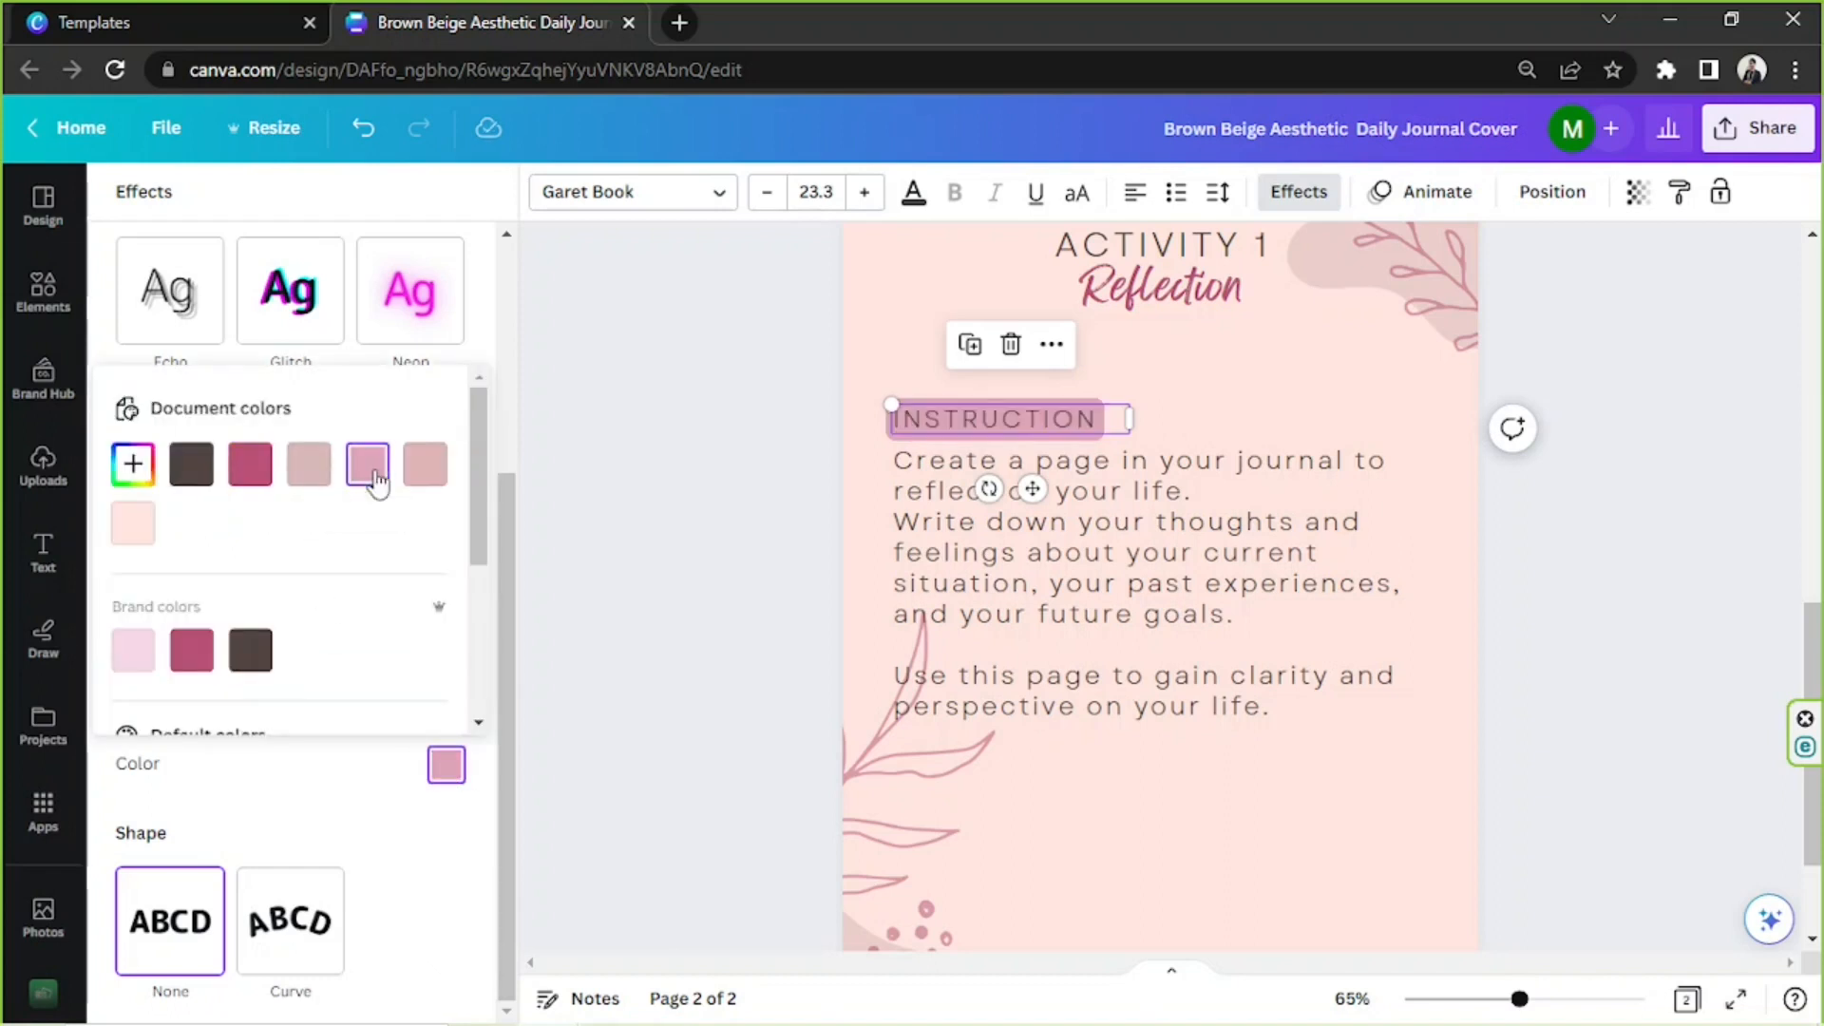
left_click(429, 469)
left_click(1694, 539)
left_click(1690, 534)
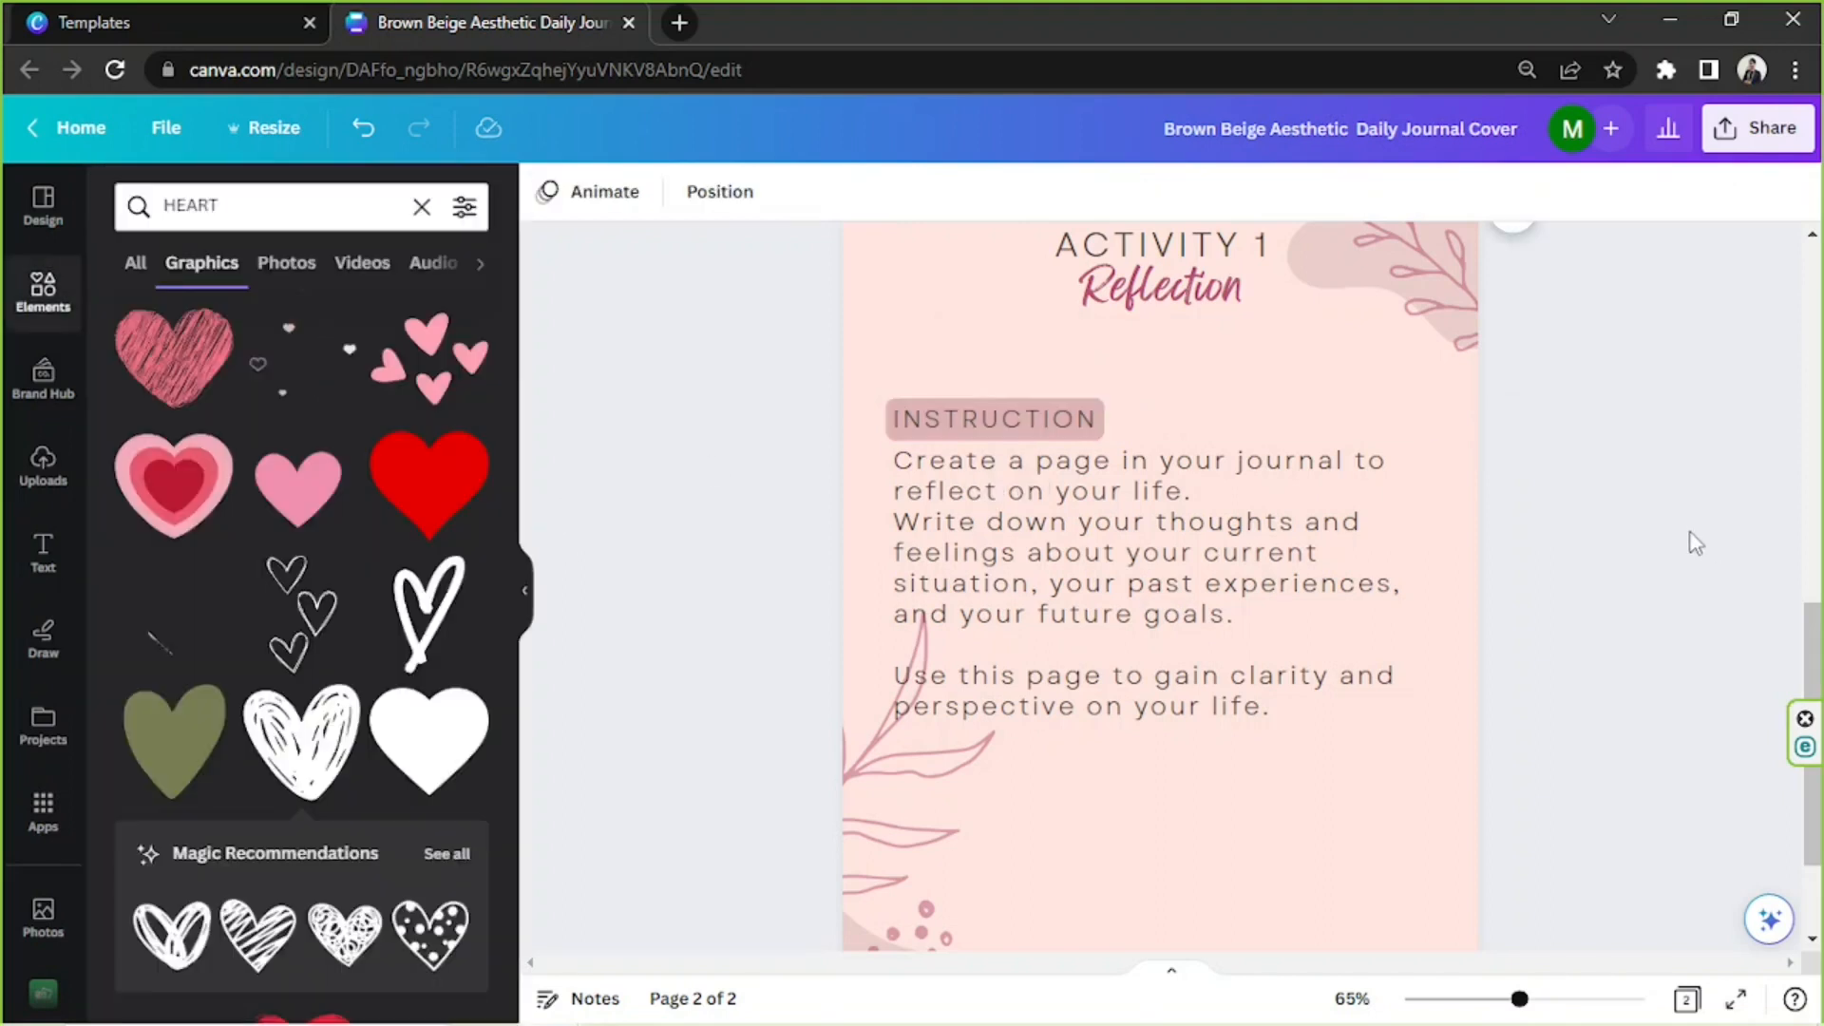
- Shrink the instruction paragraphs to text size 17.5 and widen their text box almost across the page
left_click(1365, 562)
left_click_drag(1428, 751, 1289, 678)
left_click_drag(1298, 559, 1448, 551)
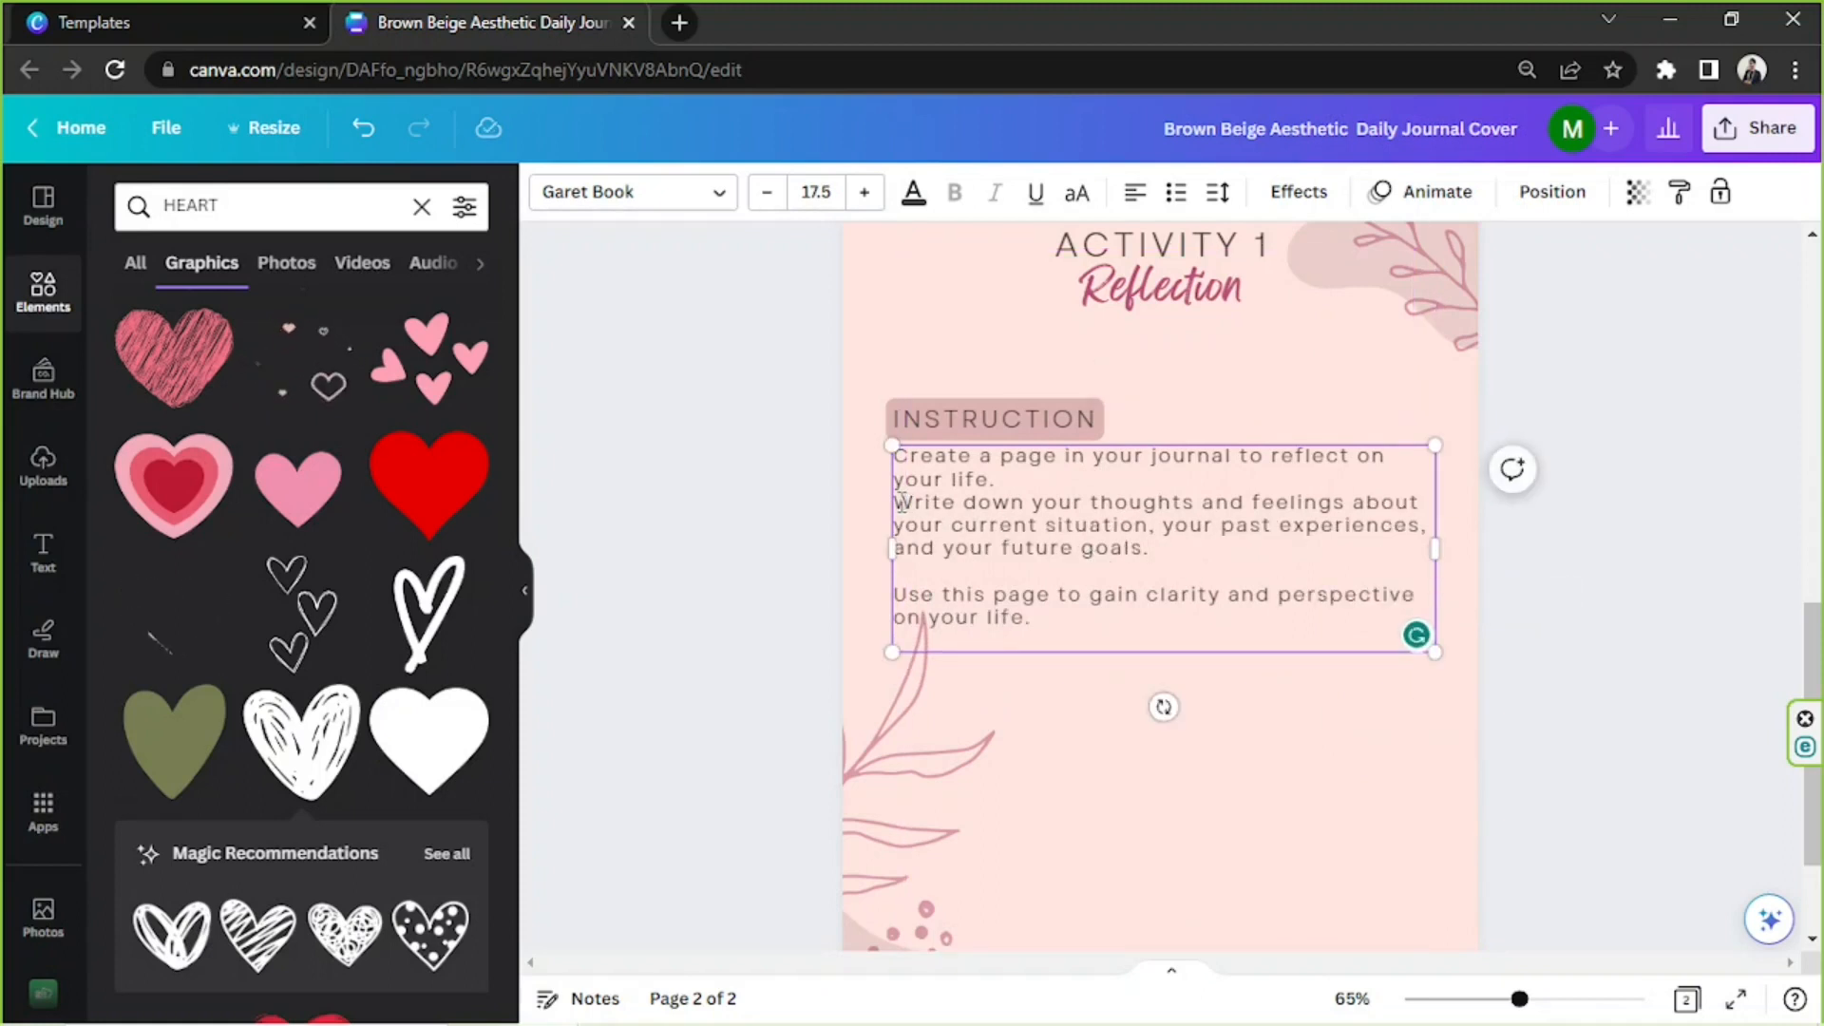
- Replace the first instruction sentence with "On the page below," and join it to the second sentence, starting "write" in lowercase
triple_click(964, 464)
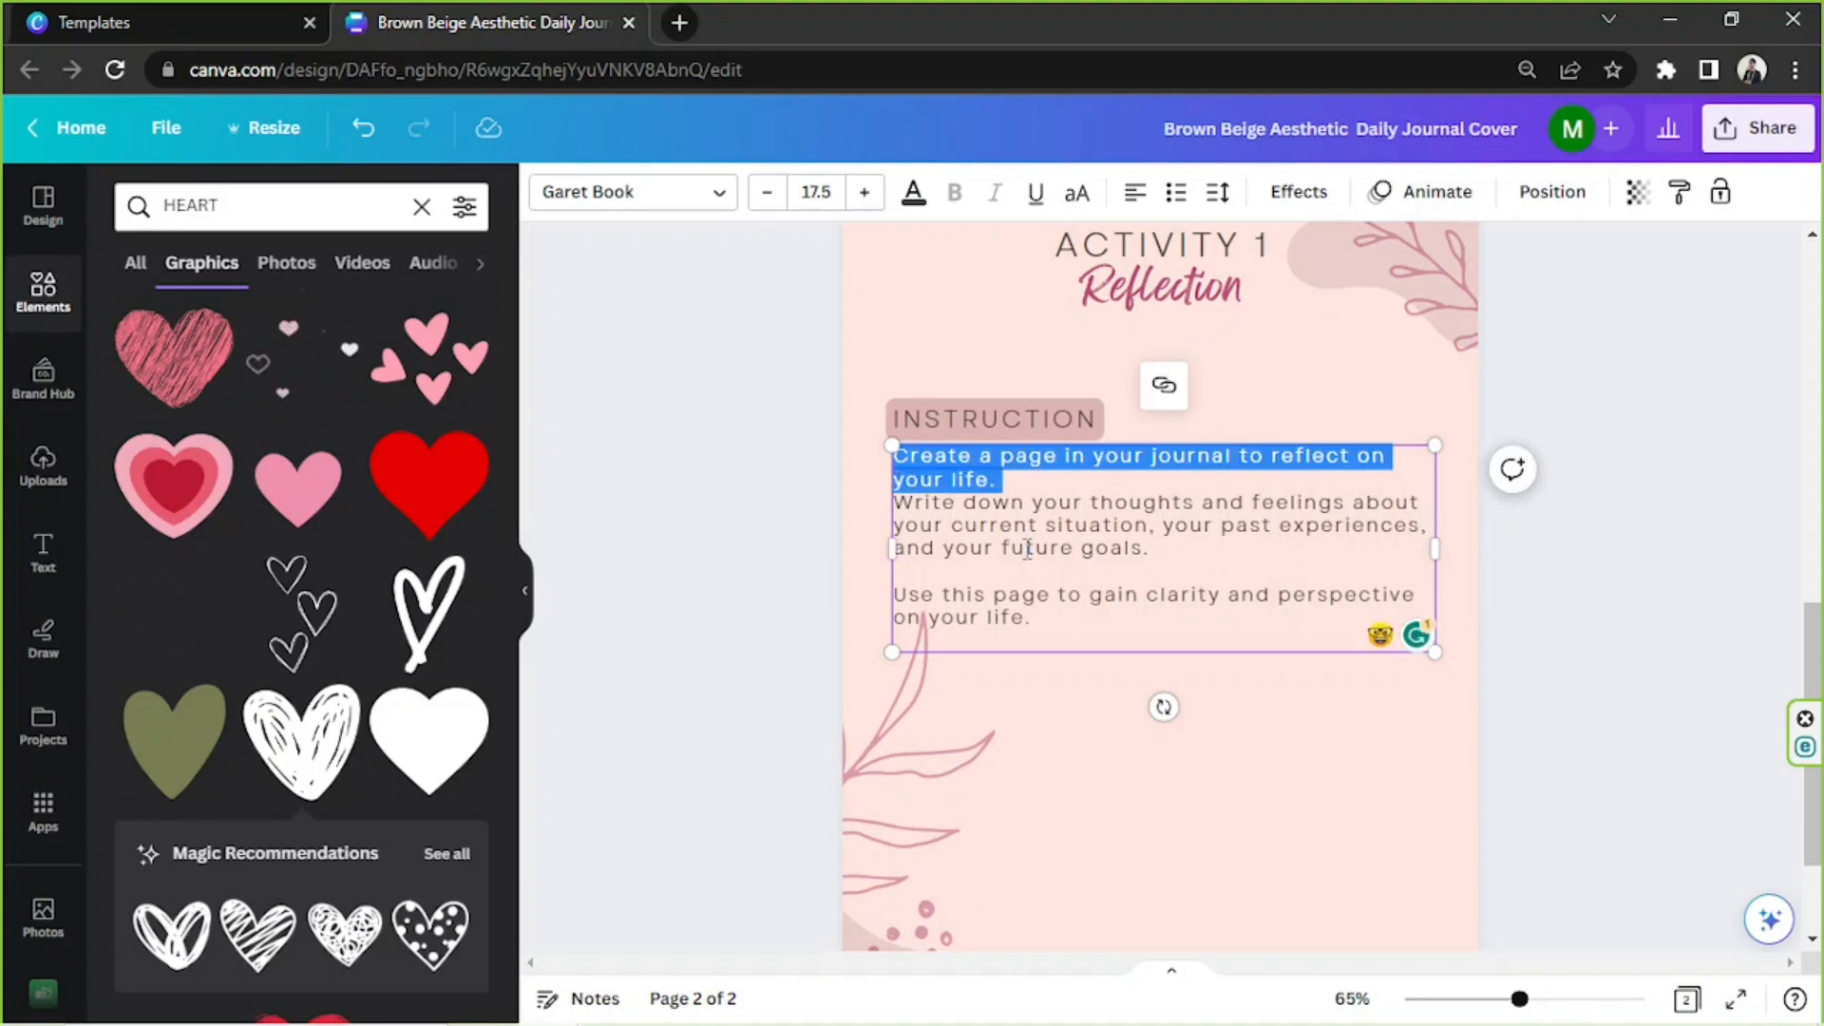
type("ON TH")
key("BackSpace")
key("BackSpace")
key("BackSpace")
key("BackSpace")
key("BackSpace")
type("On the page below")
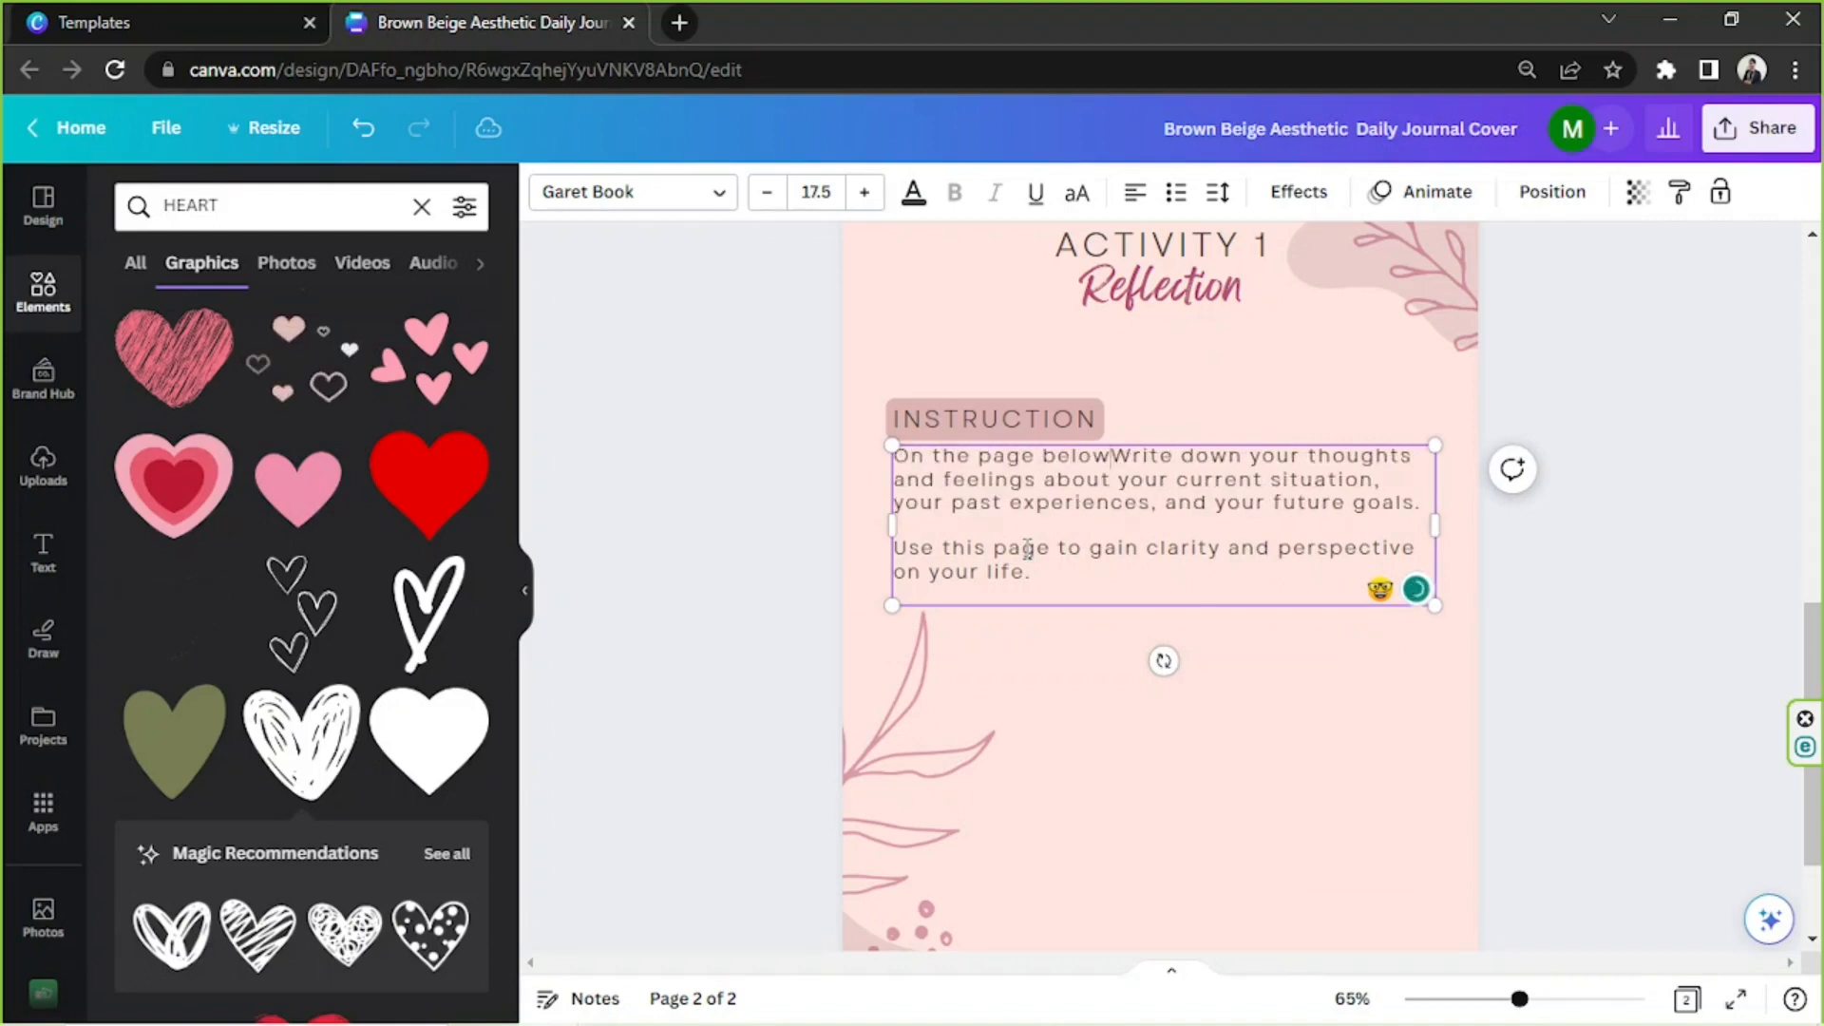
type(",")
key("Delete")
type("w")
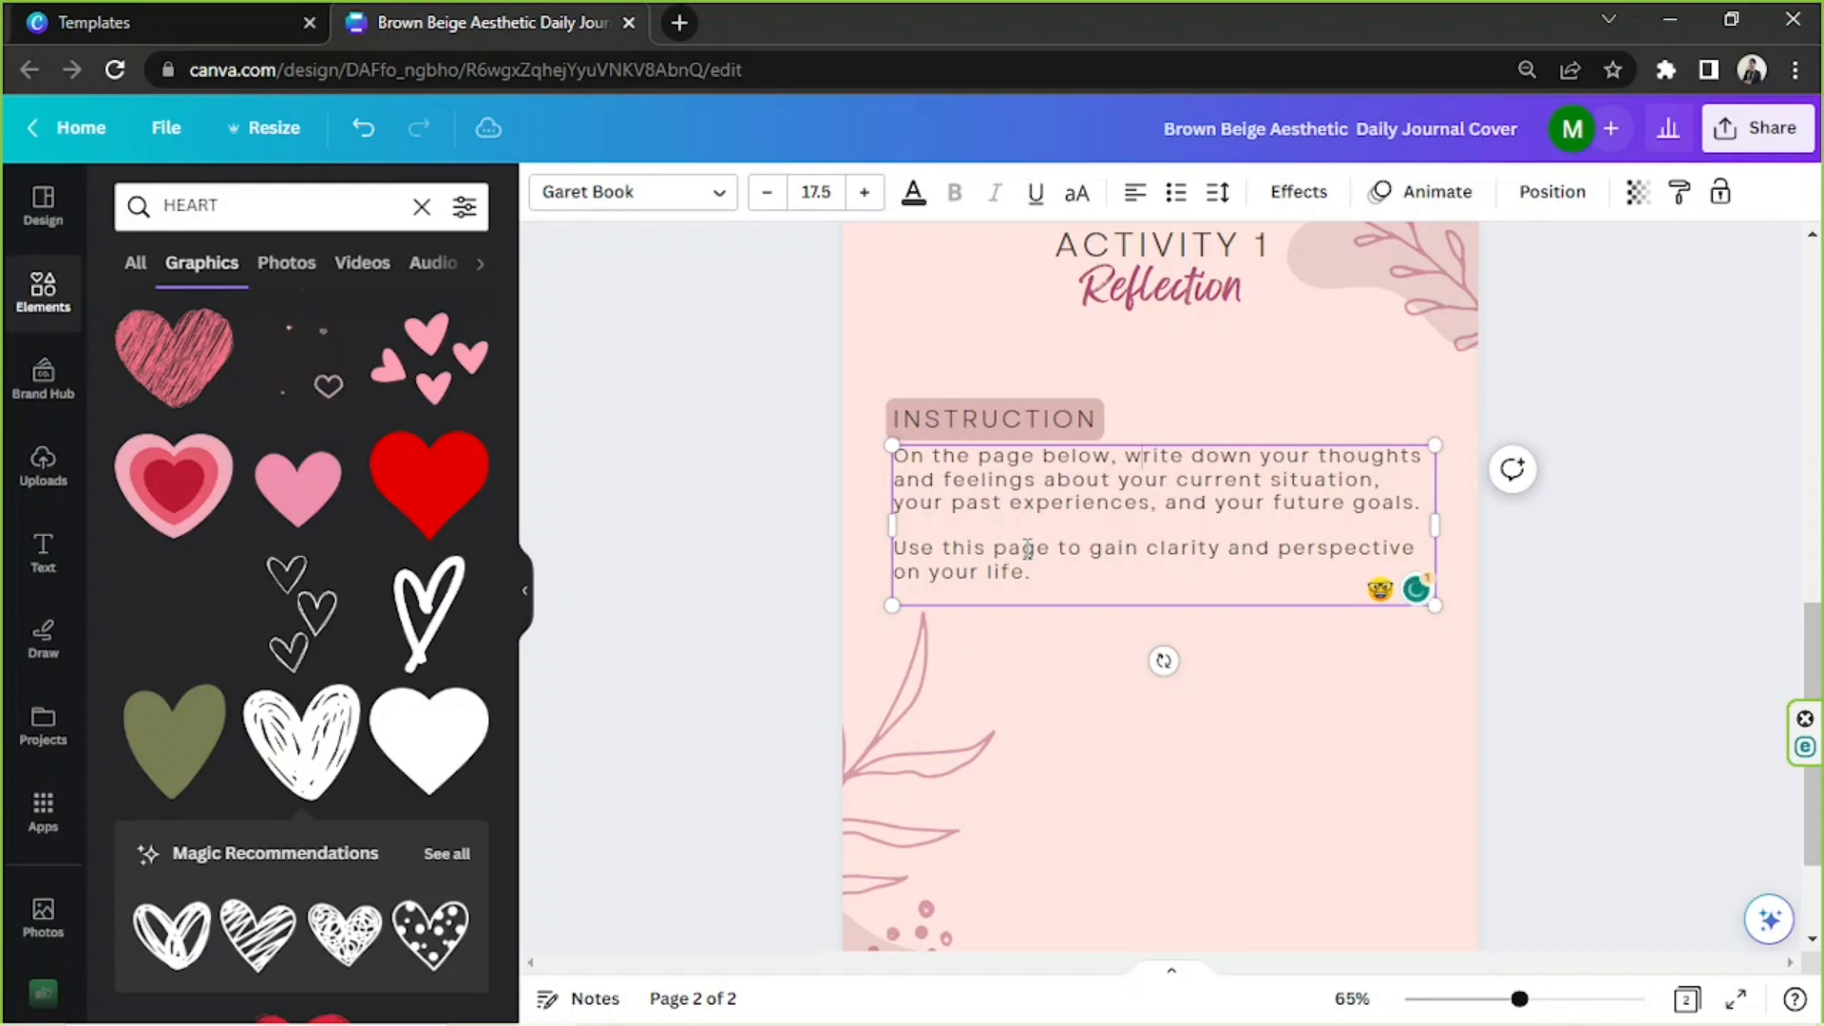
left_click(1635, 528)
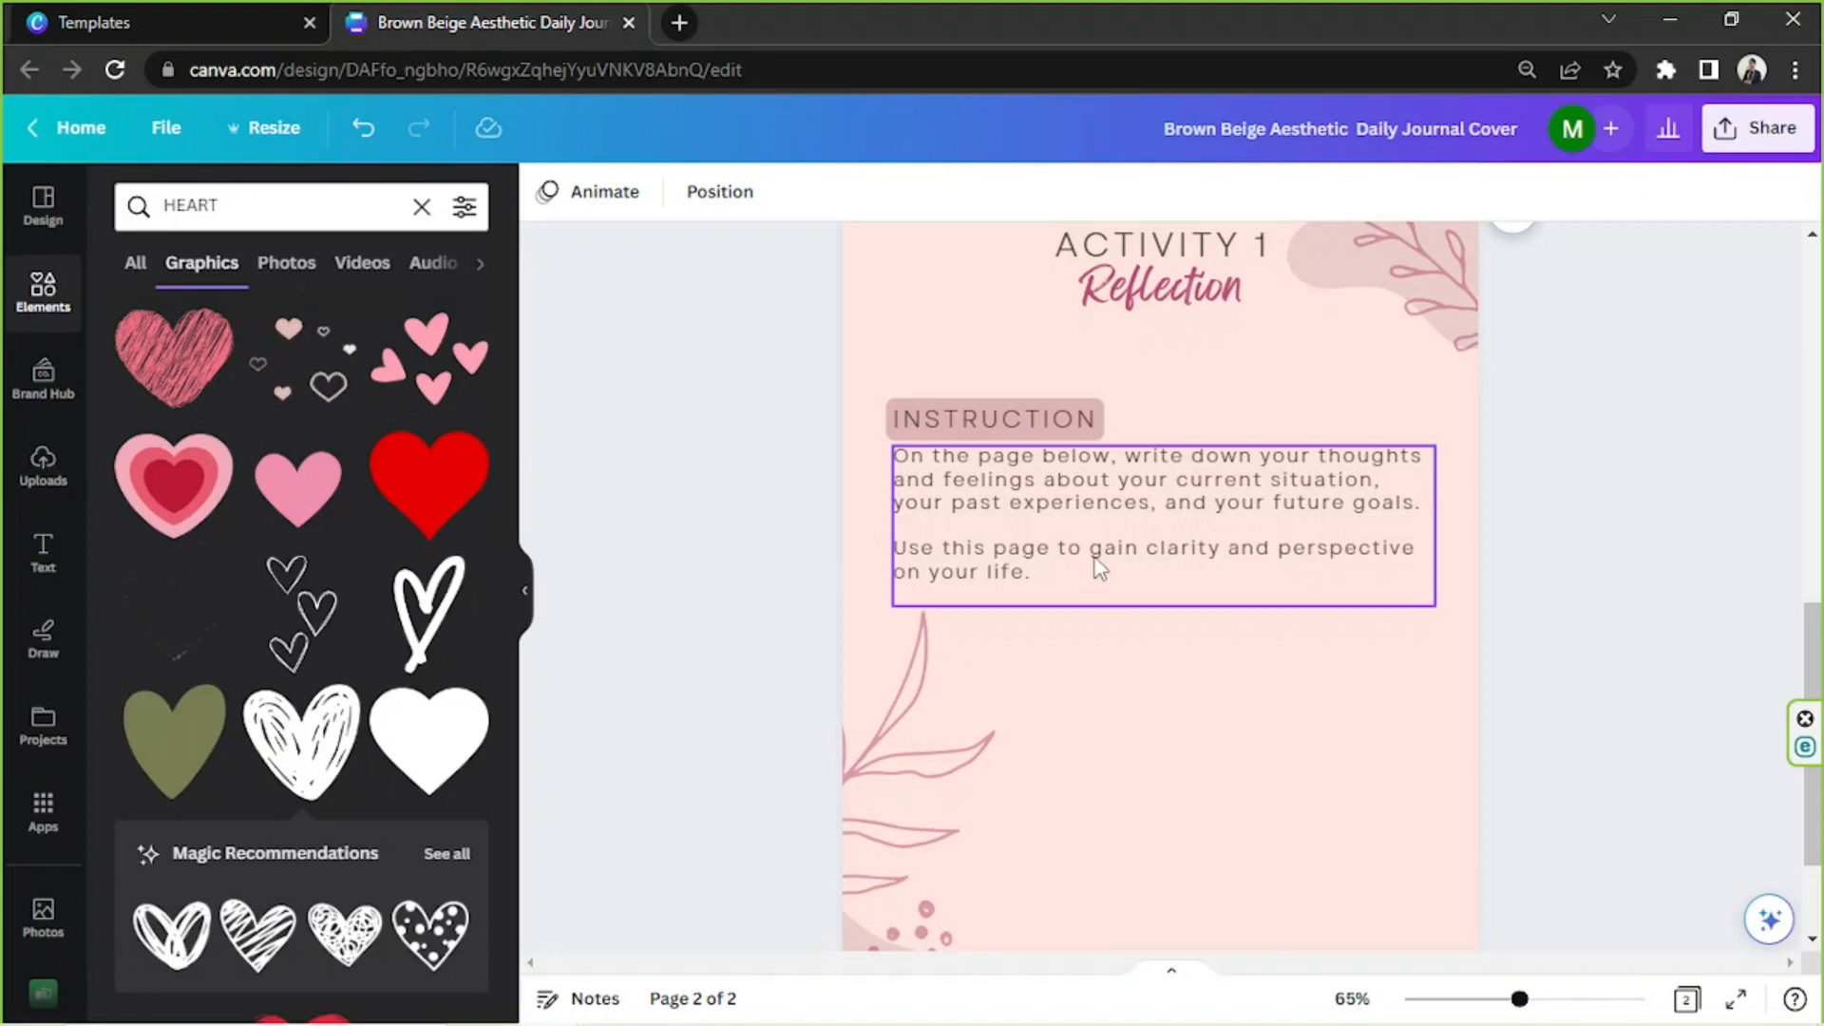
- Move the "INSTRUCTION" label and its paragraphs together slightly up toward the "Reflection" heading
scroll(1661, 551, "down", 2)
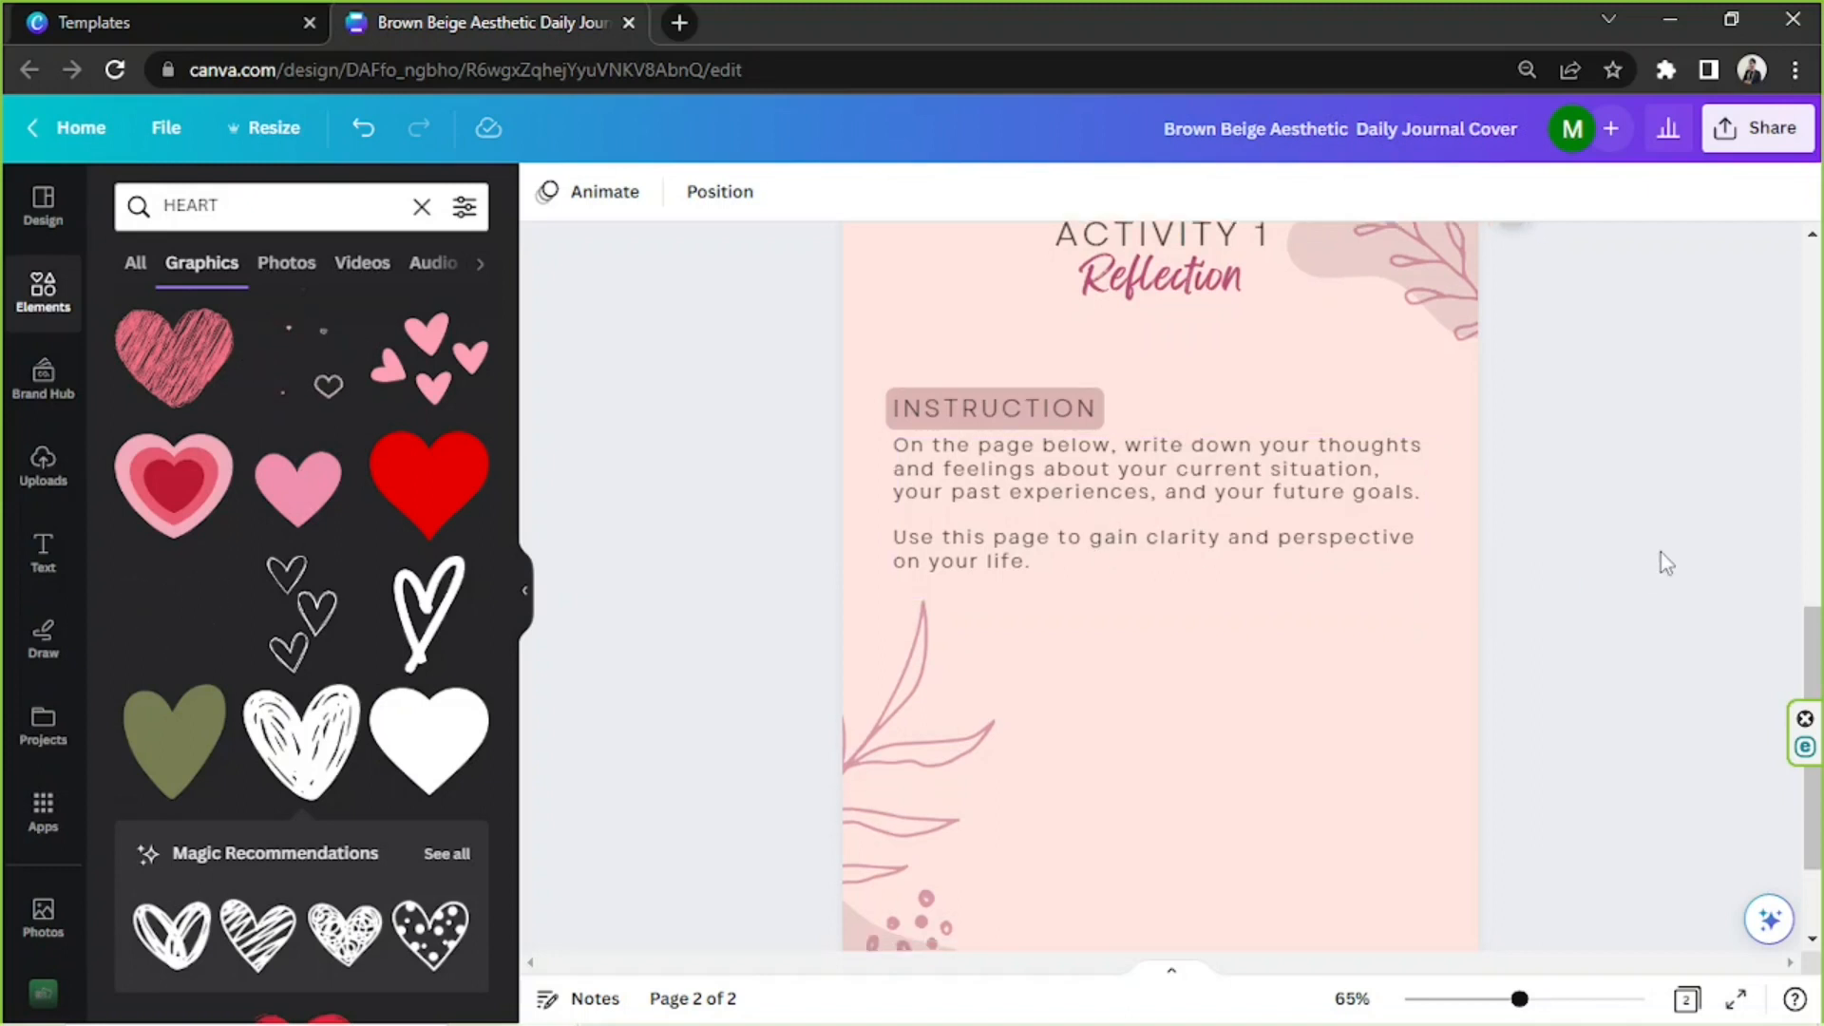
scroll(1661, 551, "up", 3)
left_click_drag(1531, 709, 1132, 590)
left_click(858, 466)
left_click_drag(855, 458, 1099, 580)
left_click(1701, 602)
scroll(1700, 604, "down", 2)
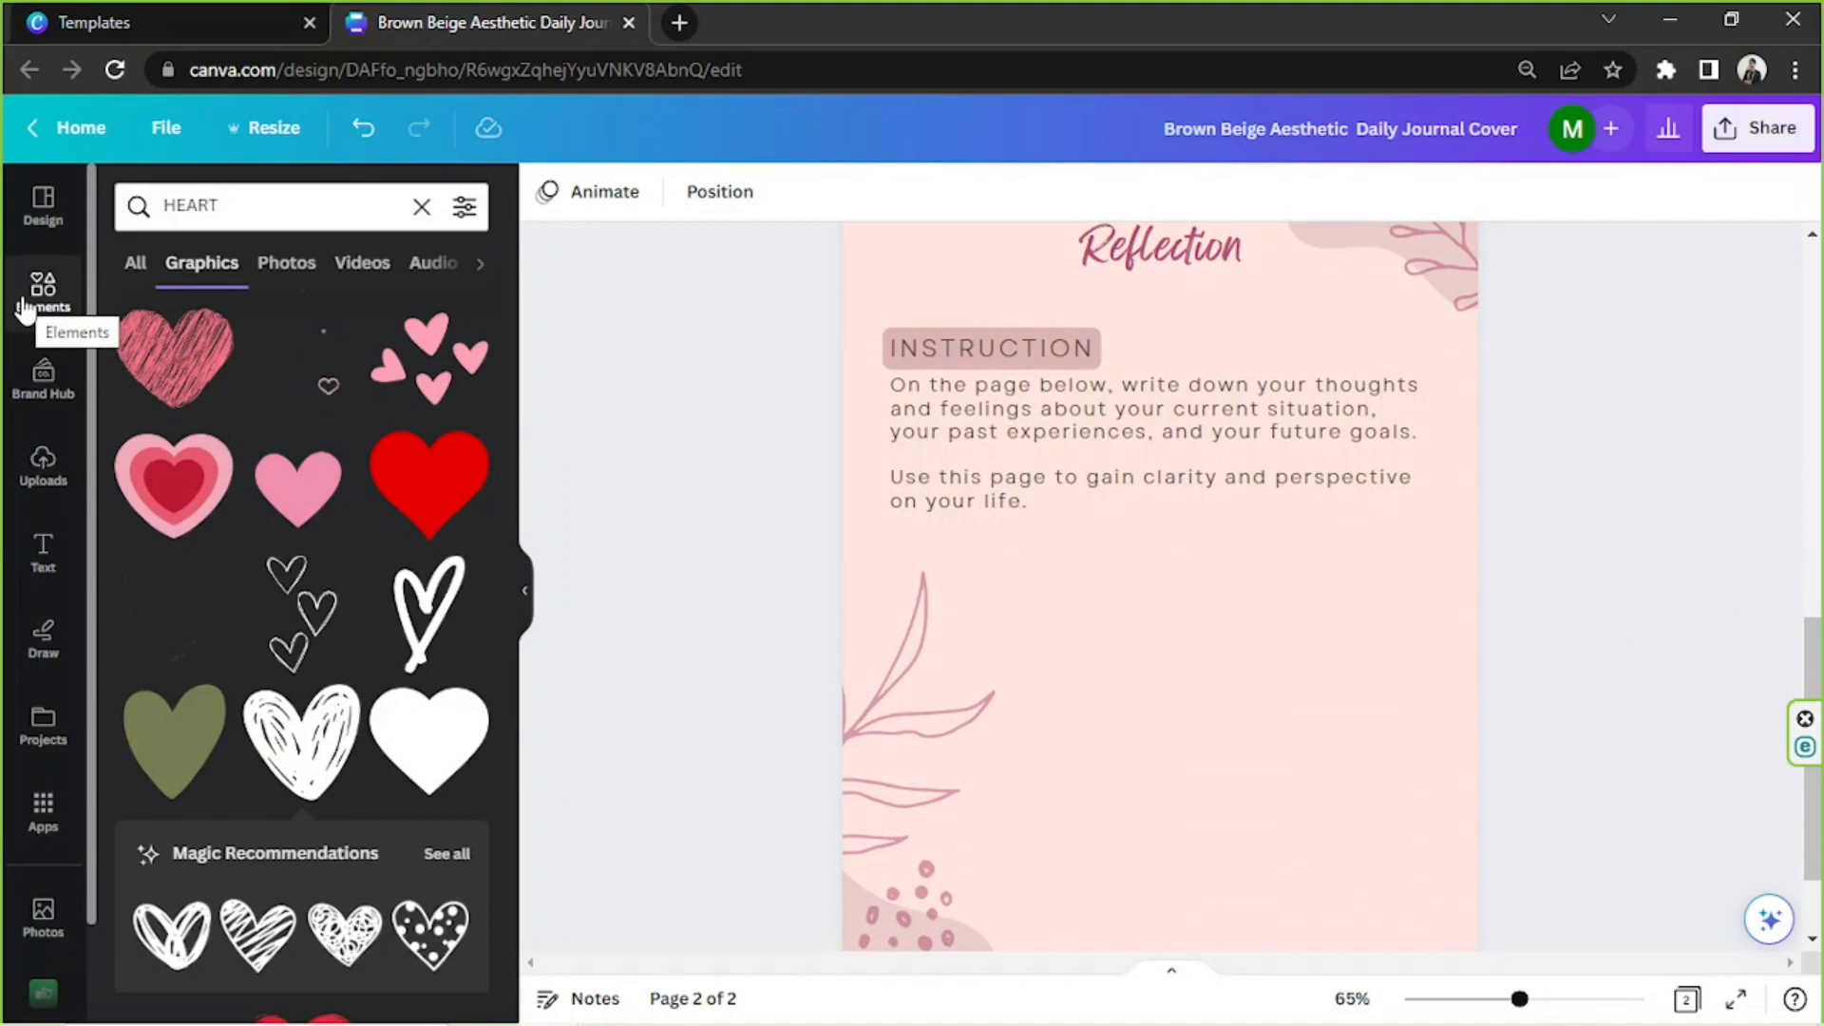
- Search the elements for "rectangle" and place a rounded square shape below the instruction paragraphs
left_click(25, 306)
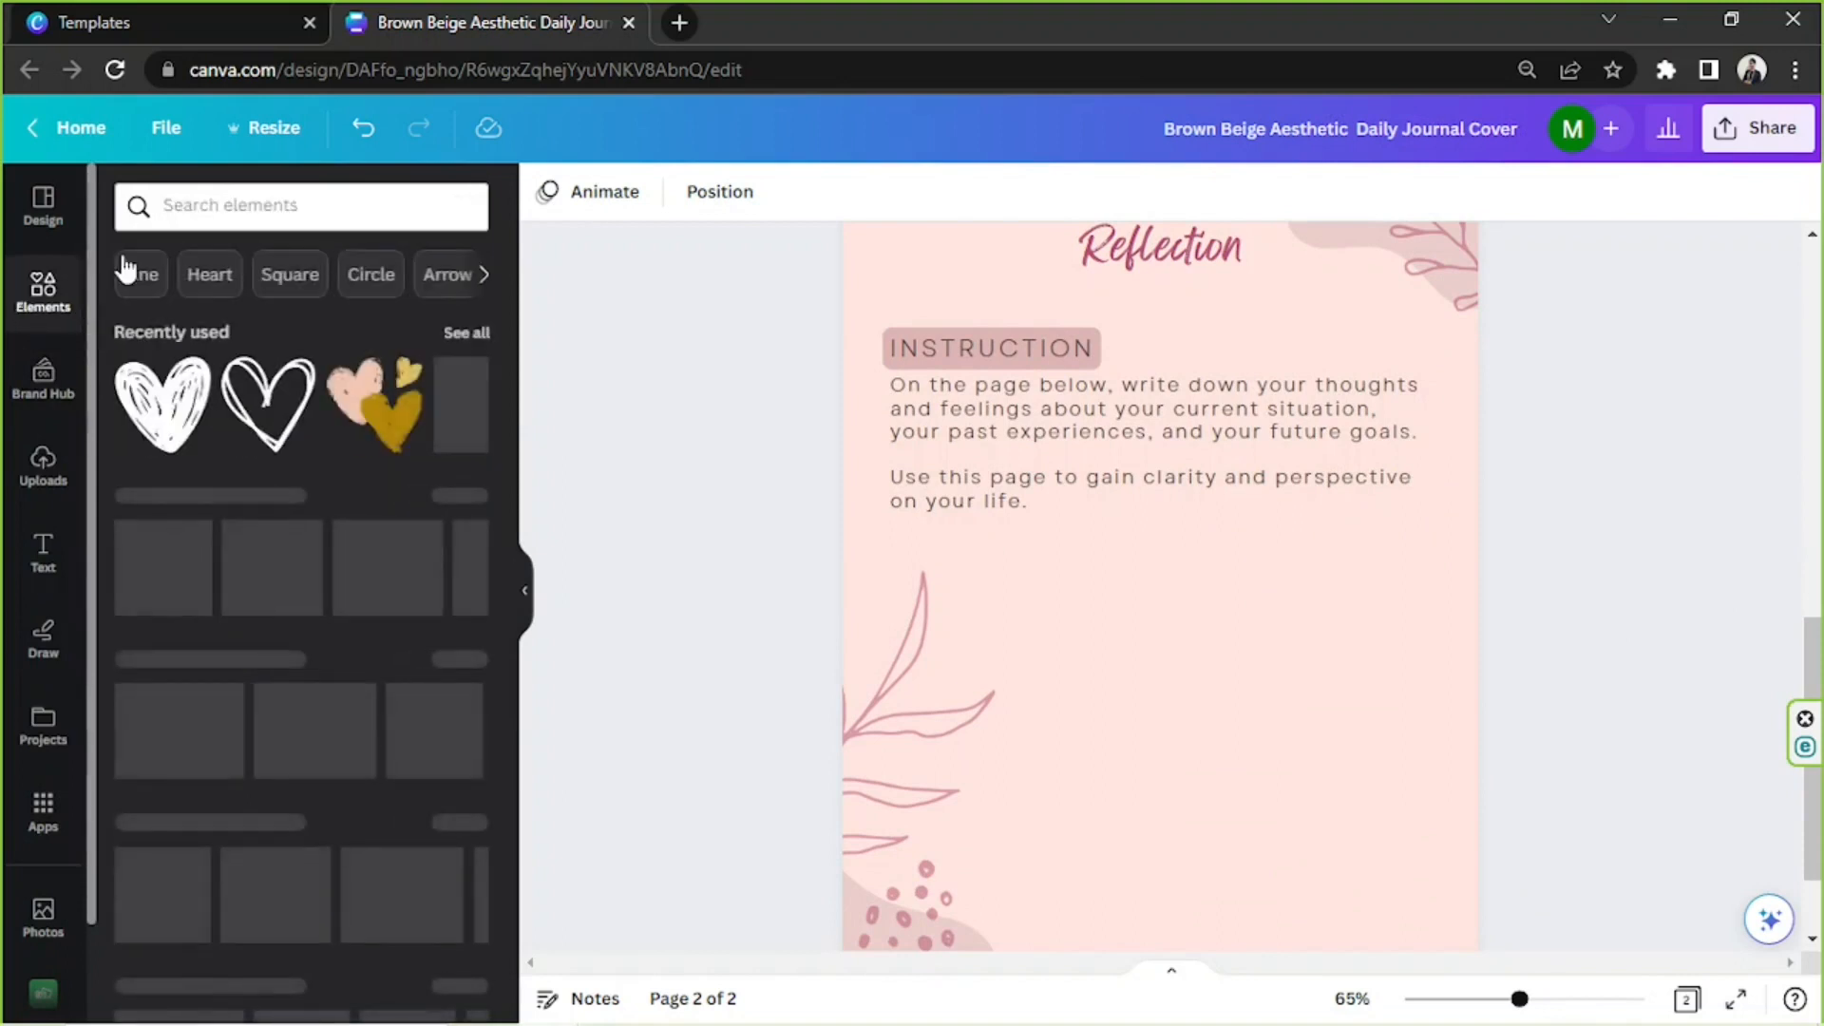
left_click(189, 211)
type("rectangle")
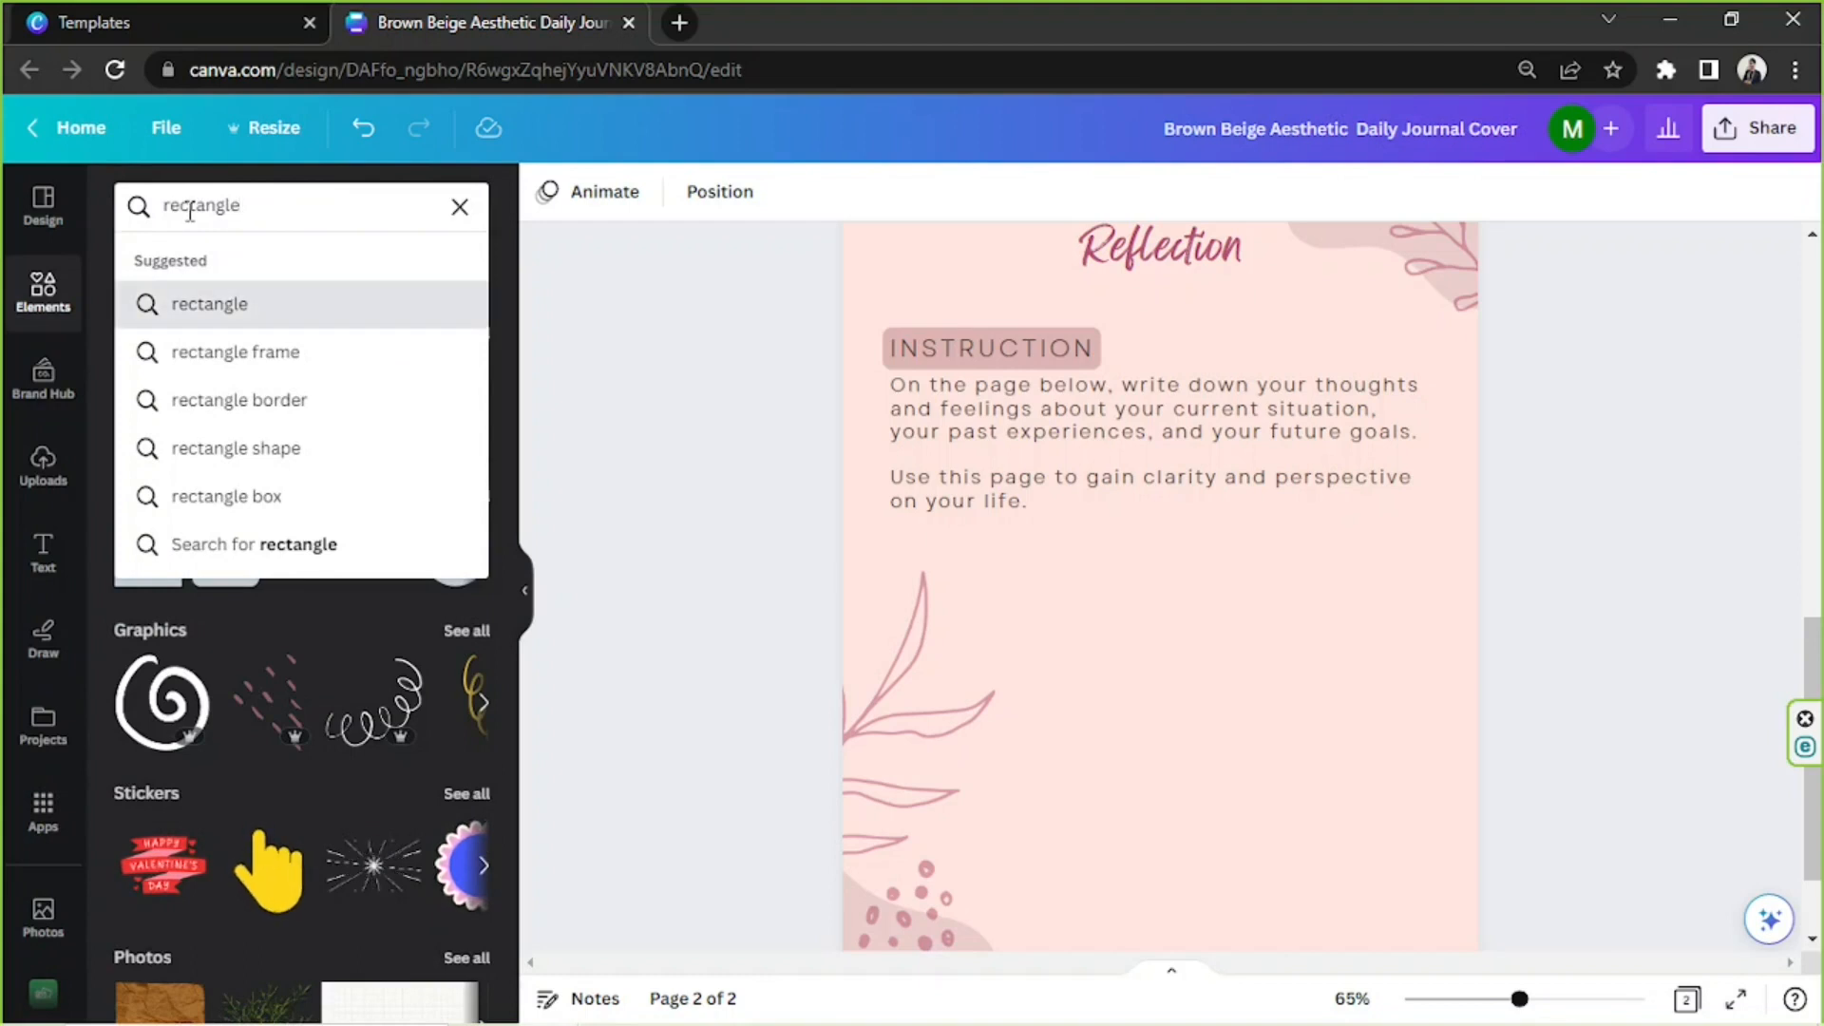
key("Return")
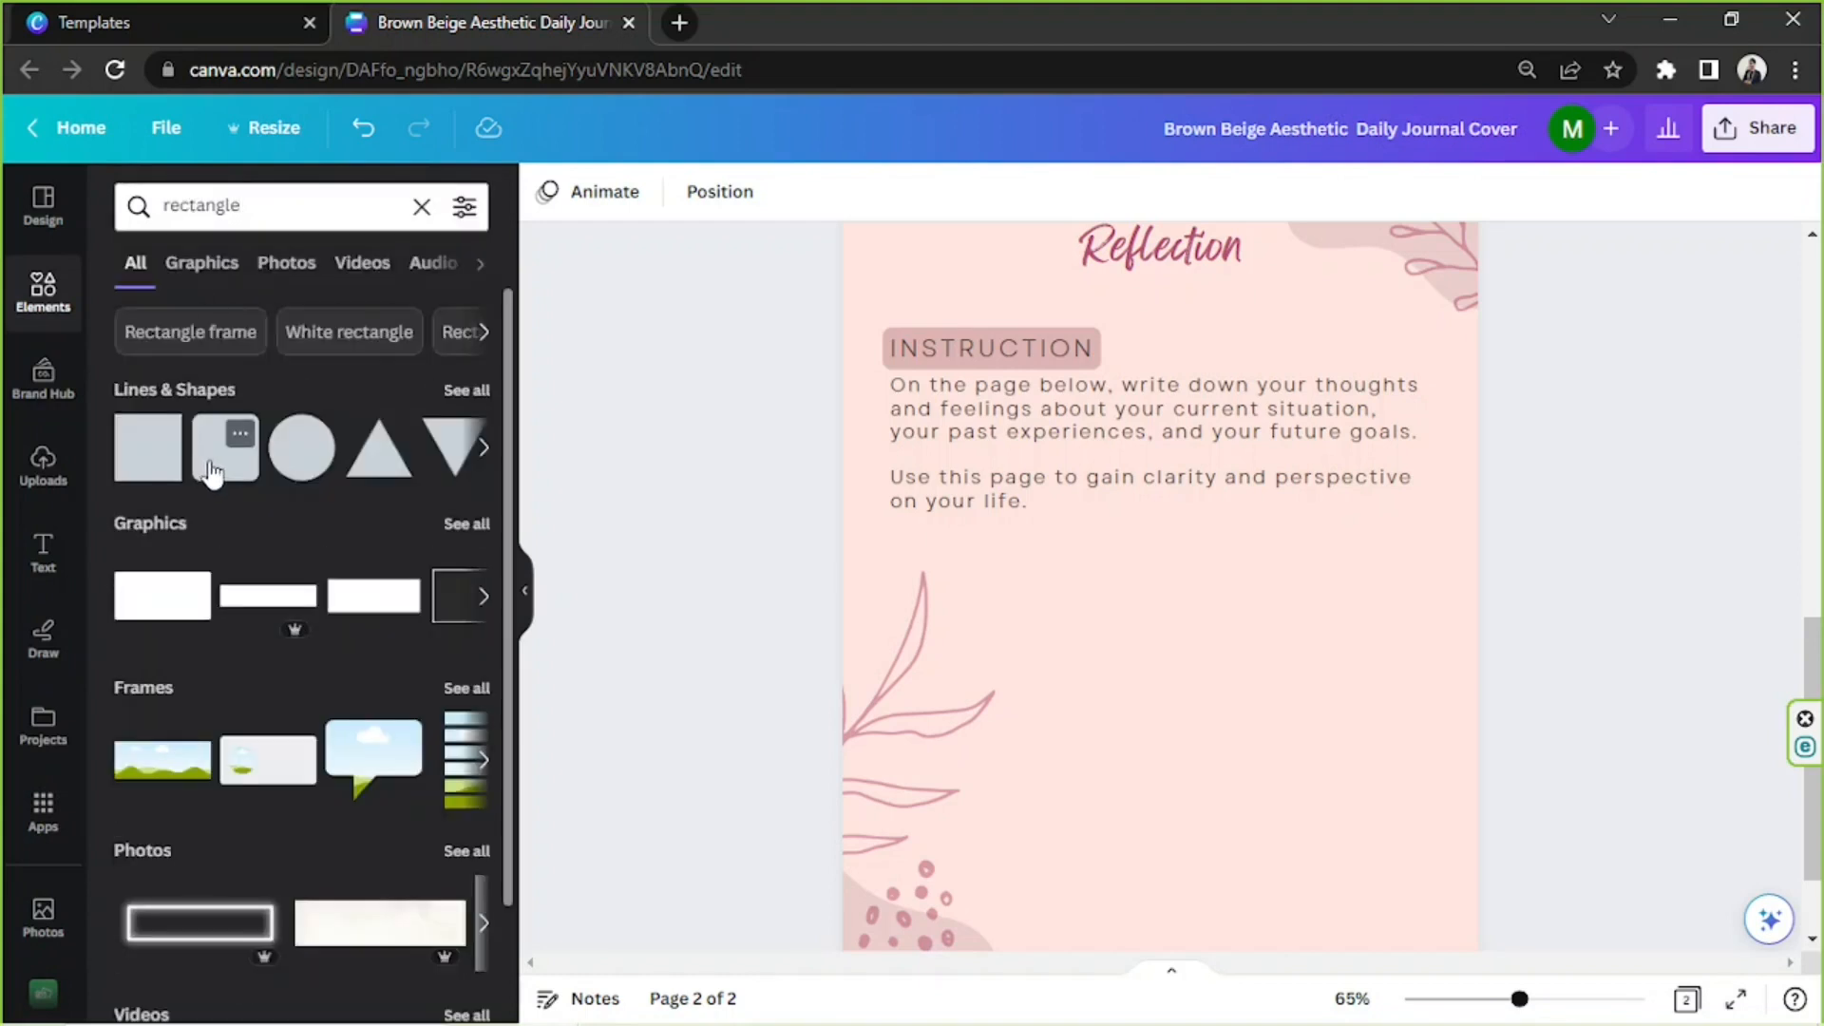
left_click(225, 446)
left_click_drag(1168, 623, 994, 714)
scroll(1083, 684, "down", 2)
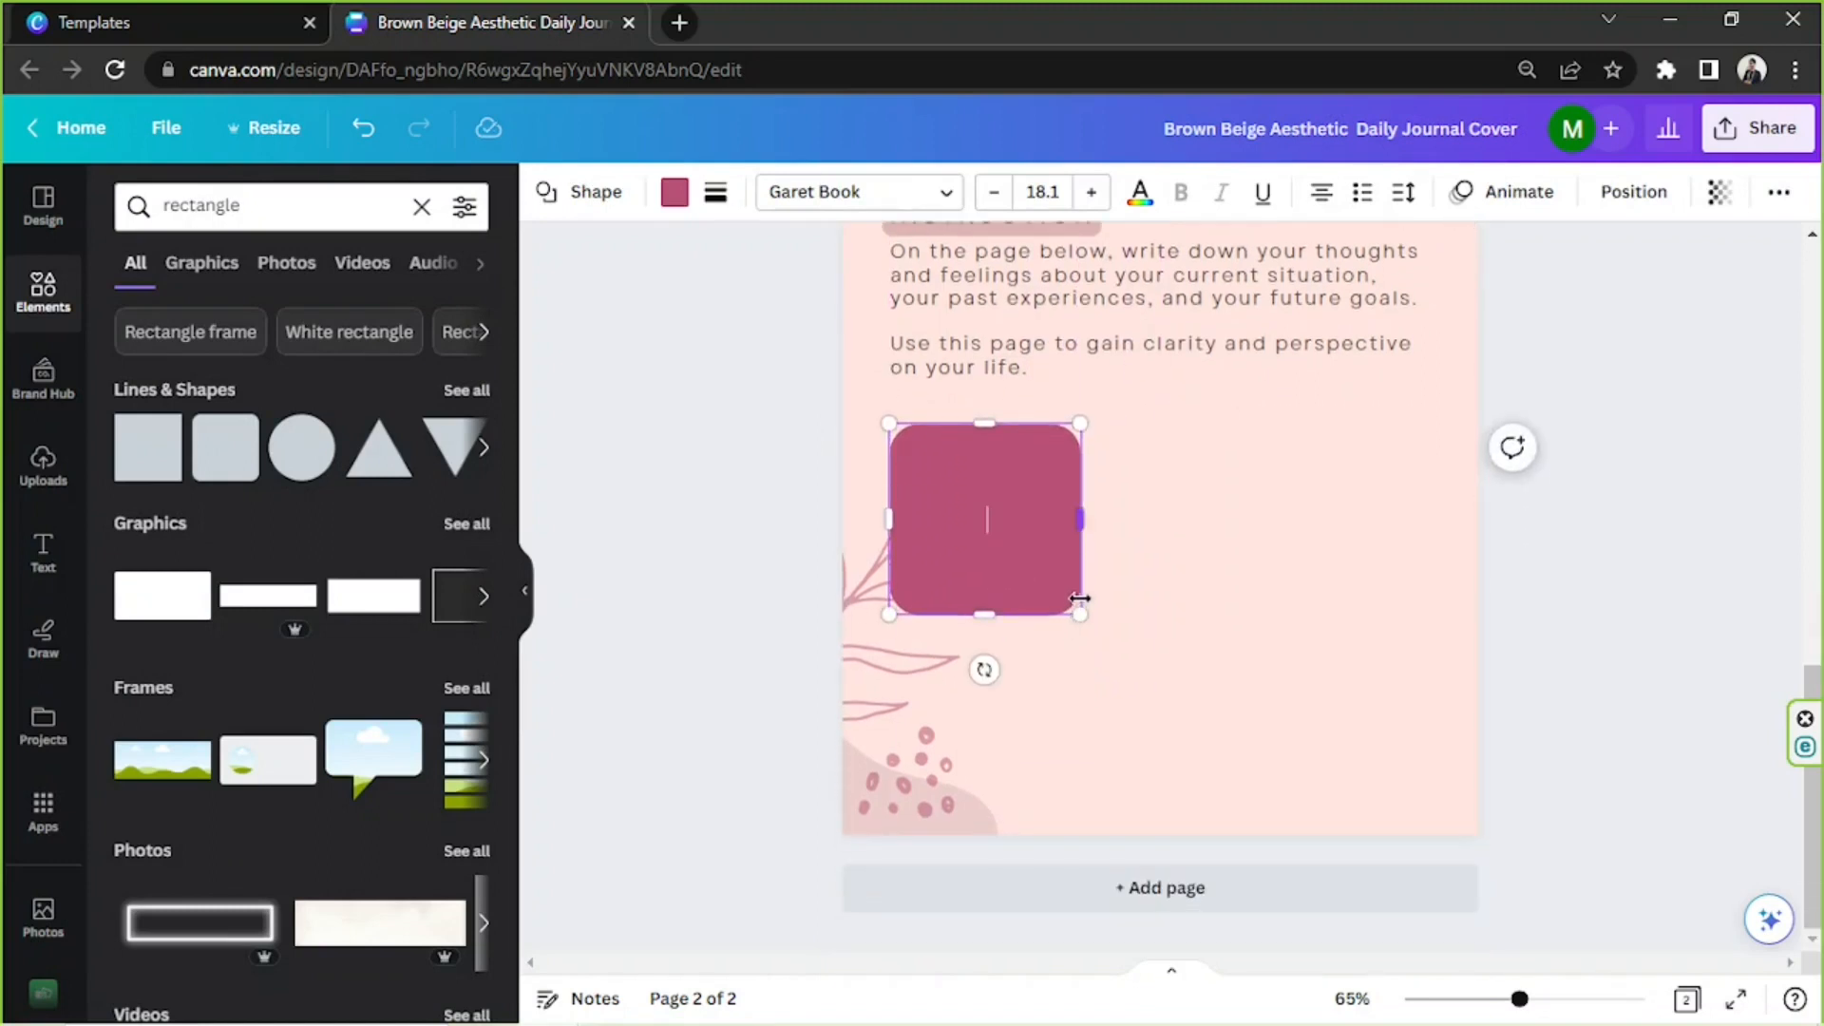
- Enlarge the rounded shape into a wide box filling the page below the instructions and colour it white
left_click_drag(1089, 621, 1450, 817)
left_click_drag(1350, 736, 1343, 726)
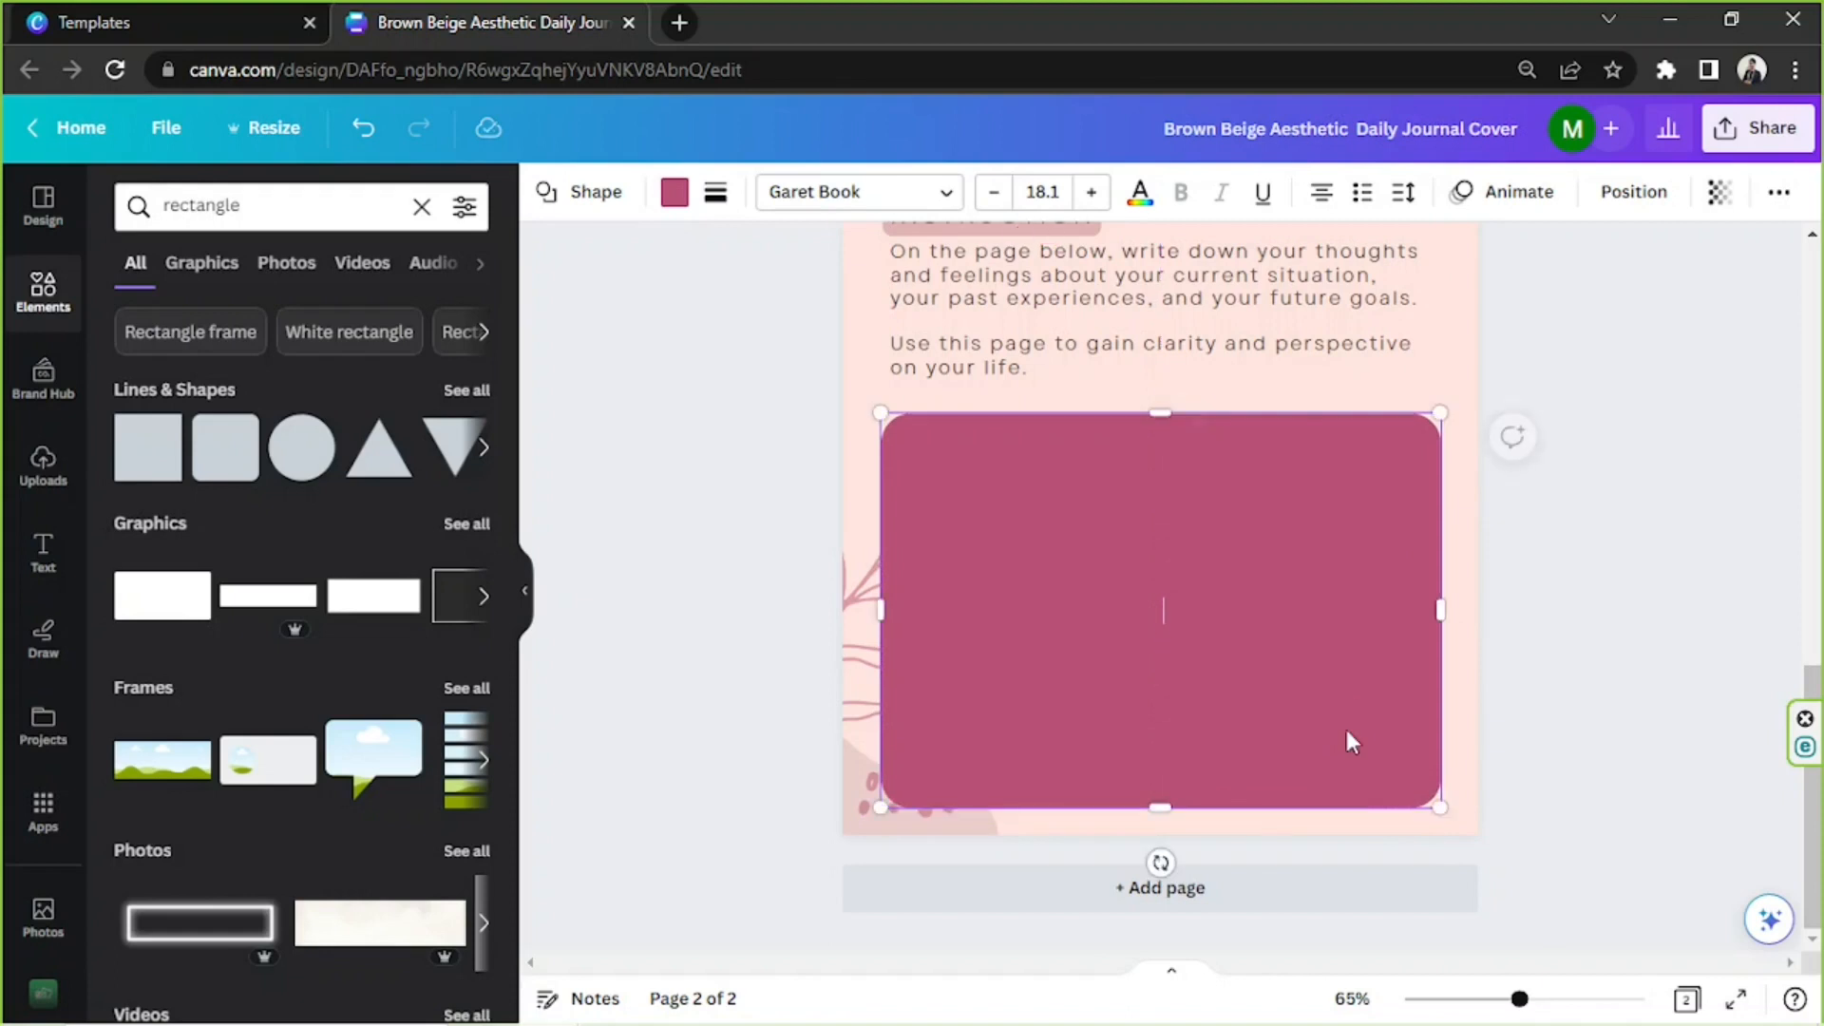
scroll(1344, 726, "up", 3)
left_click(675, 192)
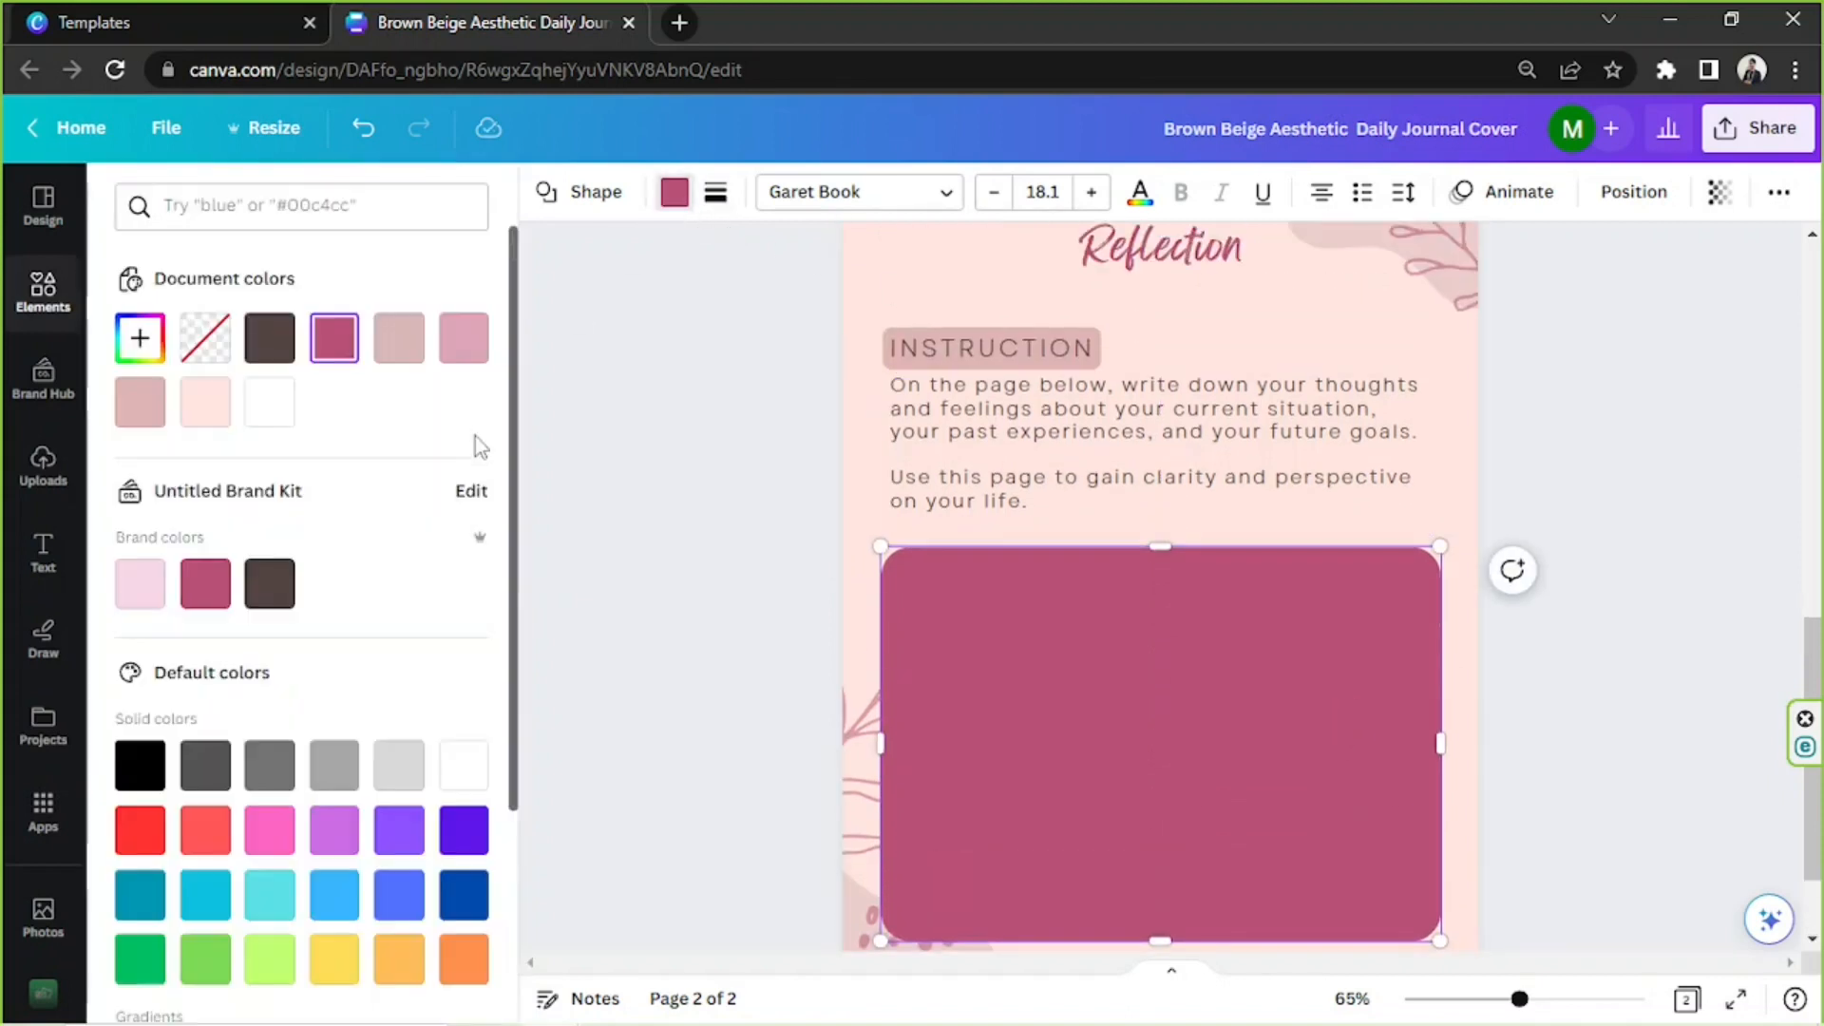
left_click(270, 403)
left_click(1535, 648)
scroll(1608, 684, "down", 1)
scroll(1605, 686, "up", 1)
scroll(1213, 632, "up", 2)
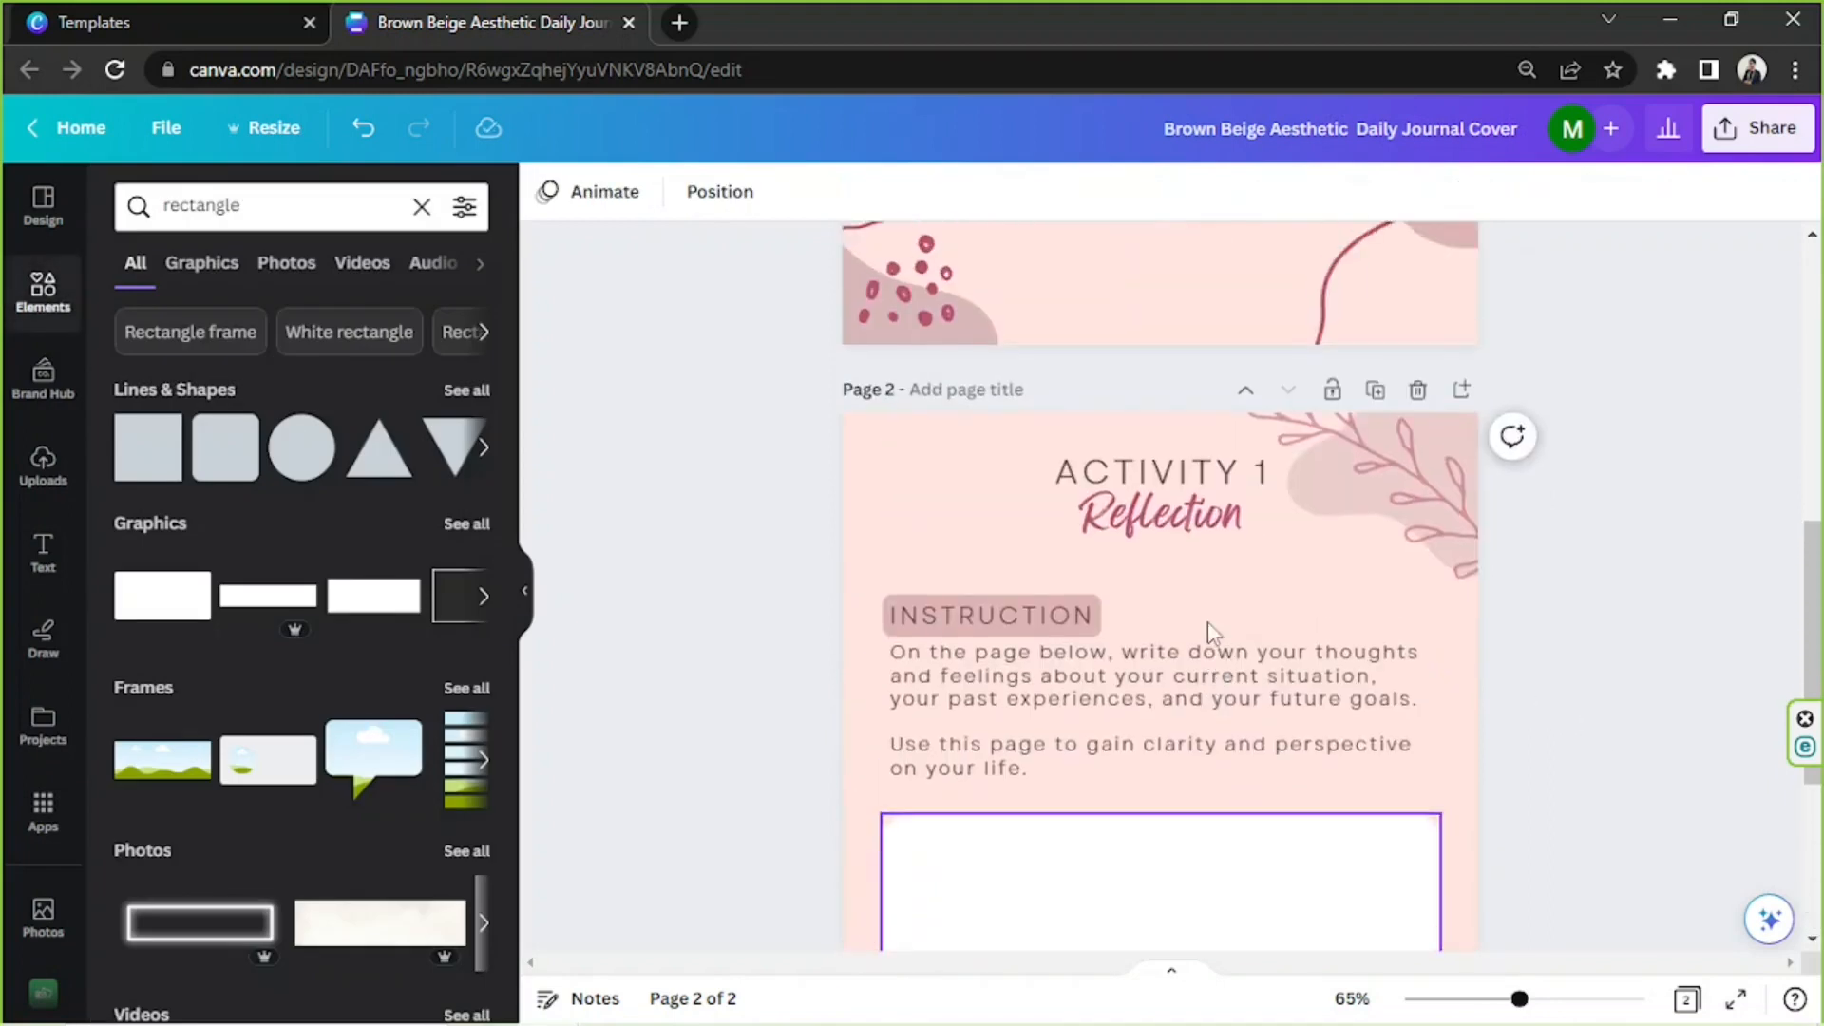
- Add a straight line and move it to the upper left inside the white box
scroll(1213, 633, "down", 3)
key("l")
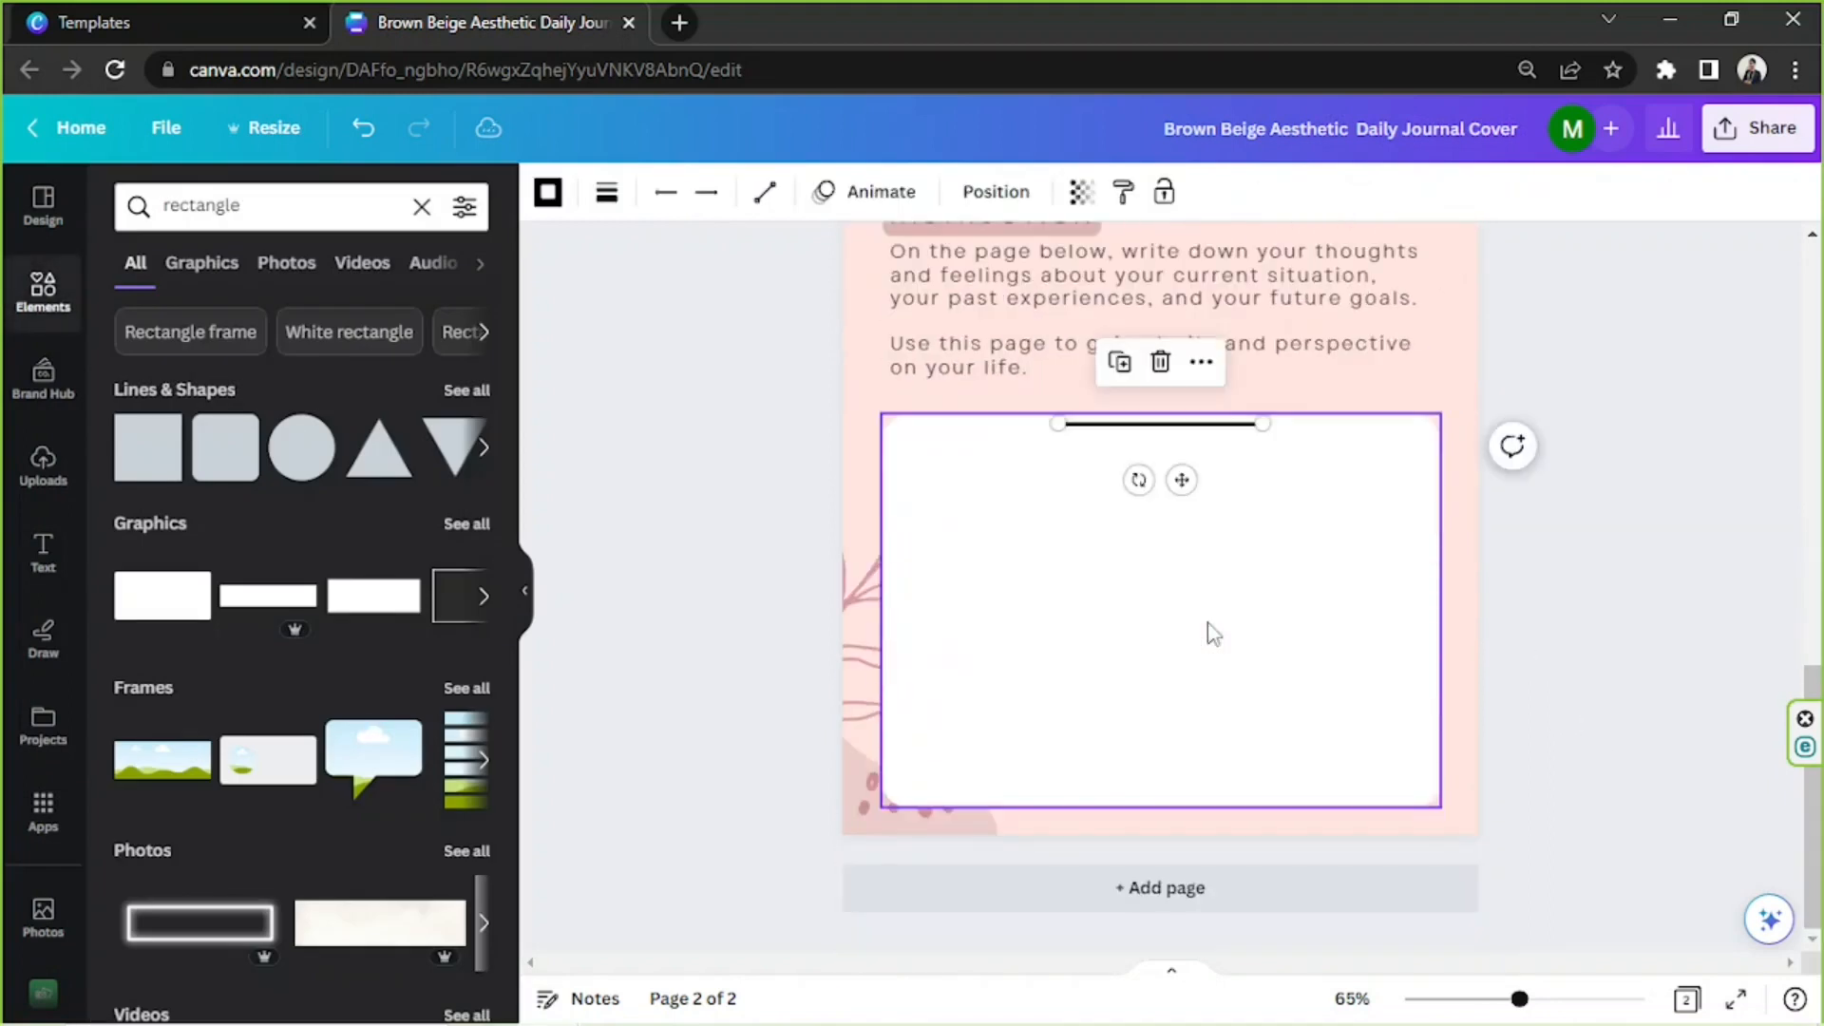
left_click_drag(1181, 476, 1045, 494)
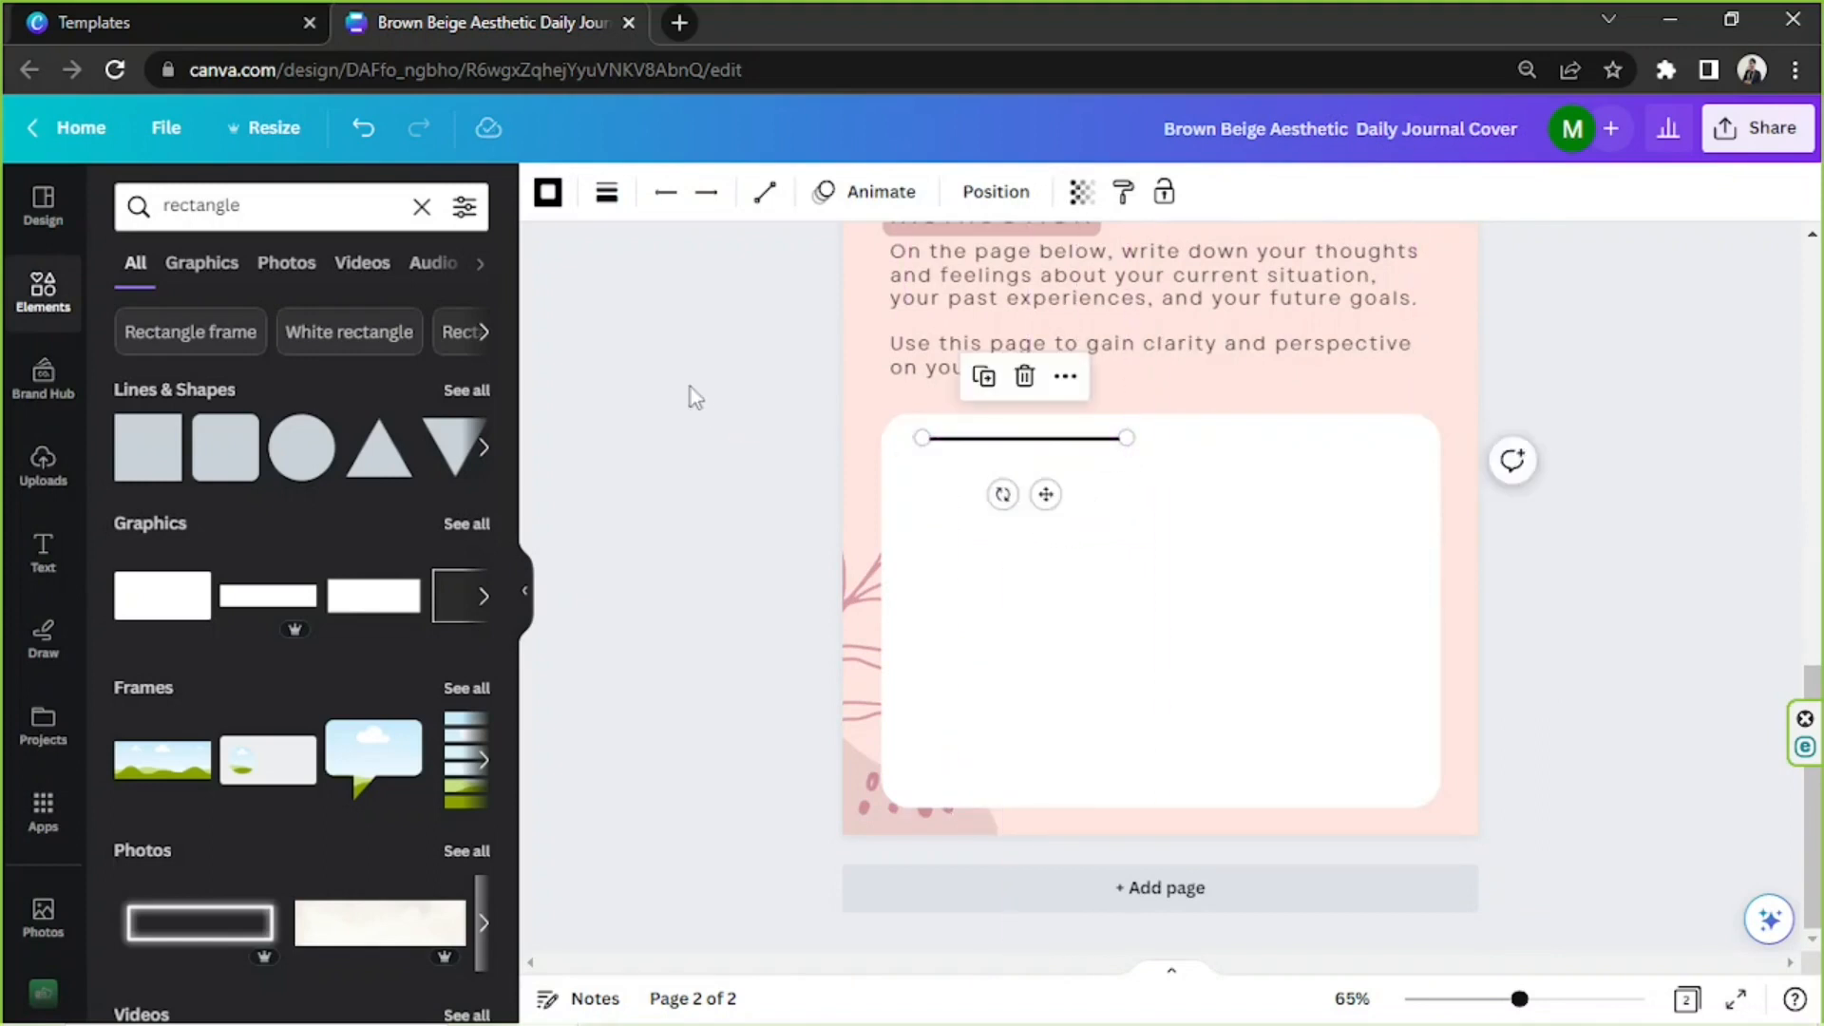
- Recolour the line to the rosy pink document colour and set its line weight to 2
left_click(548, 196)
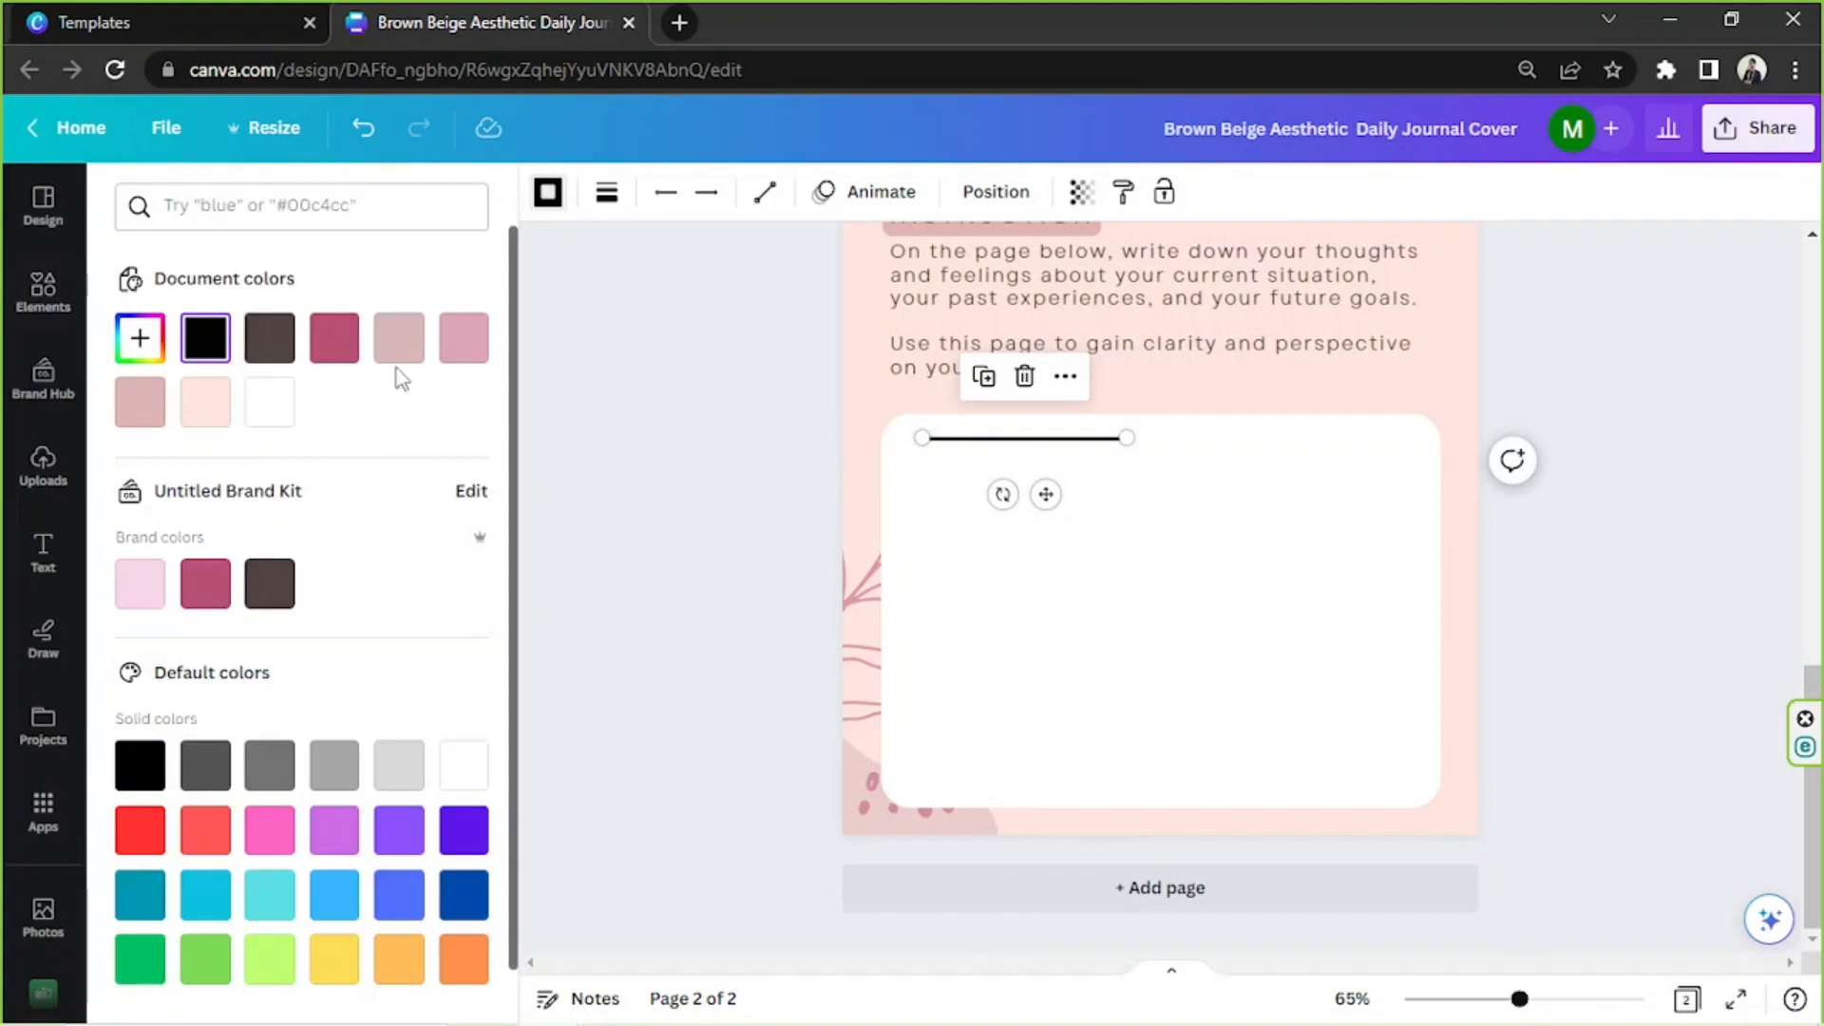
left_click(398, 360)
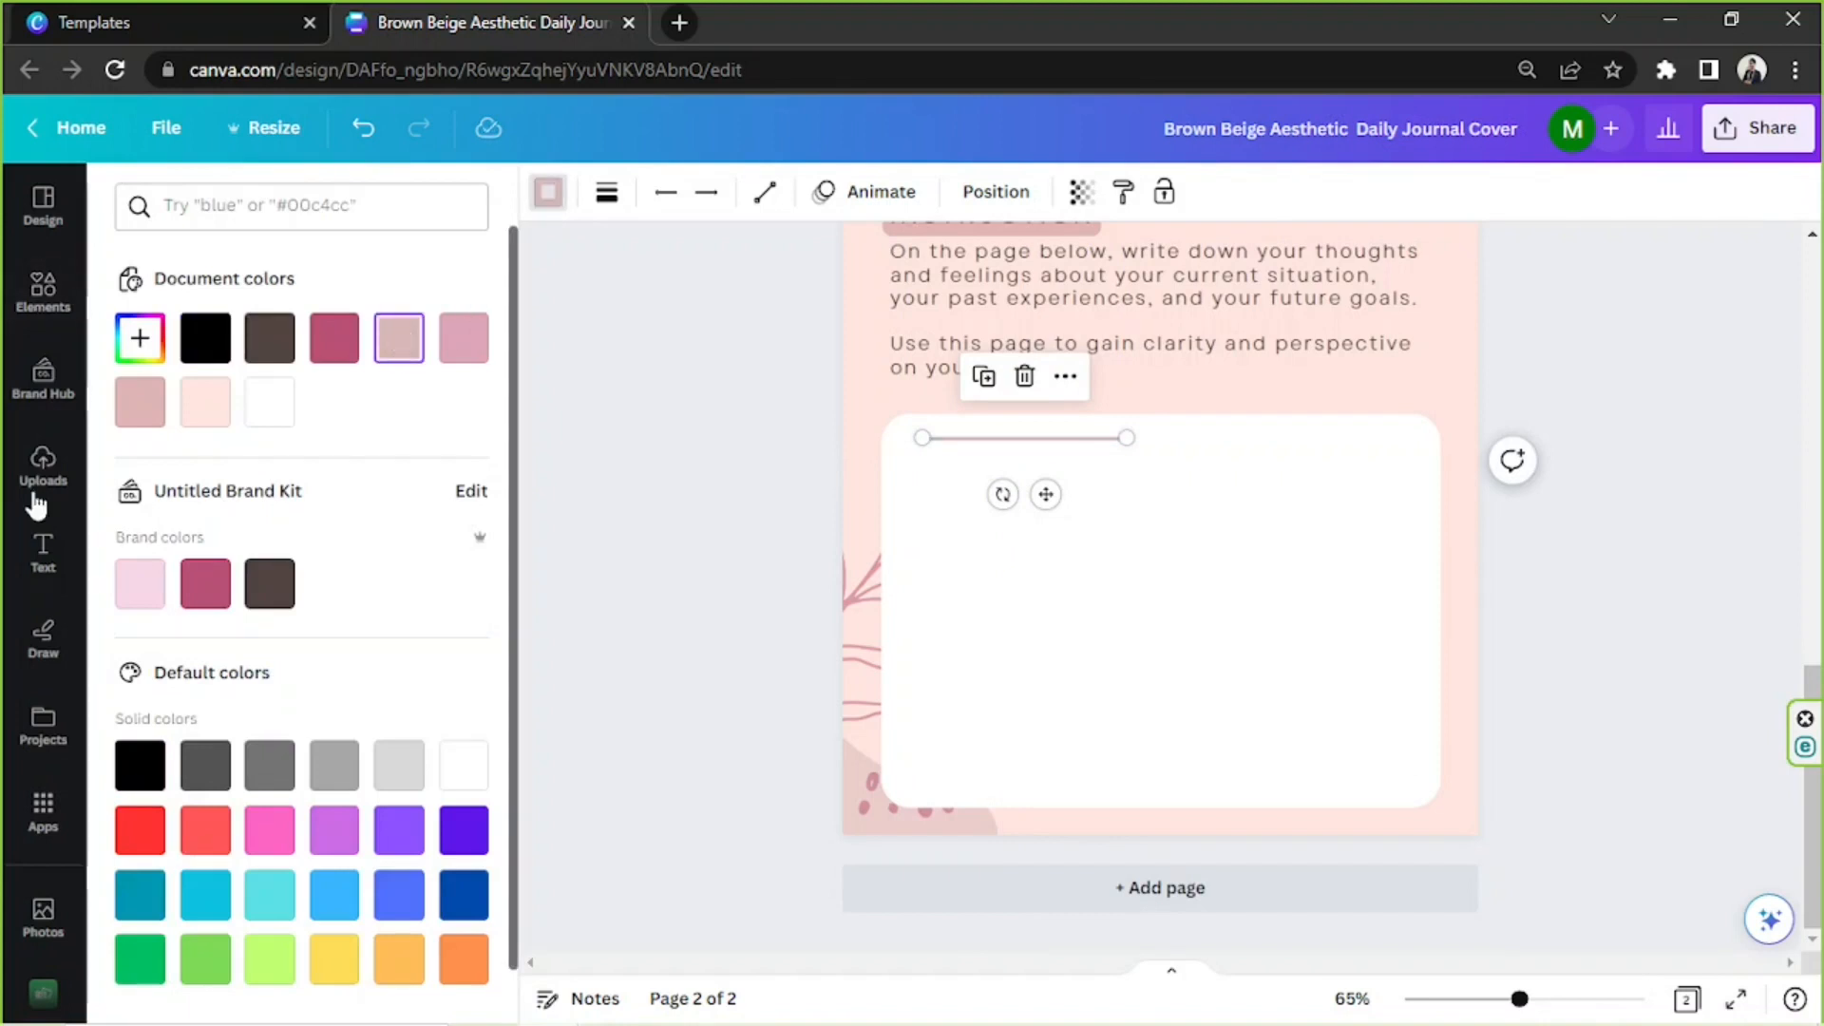
left_click(464, 337)
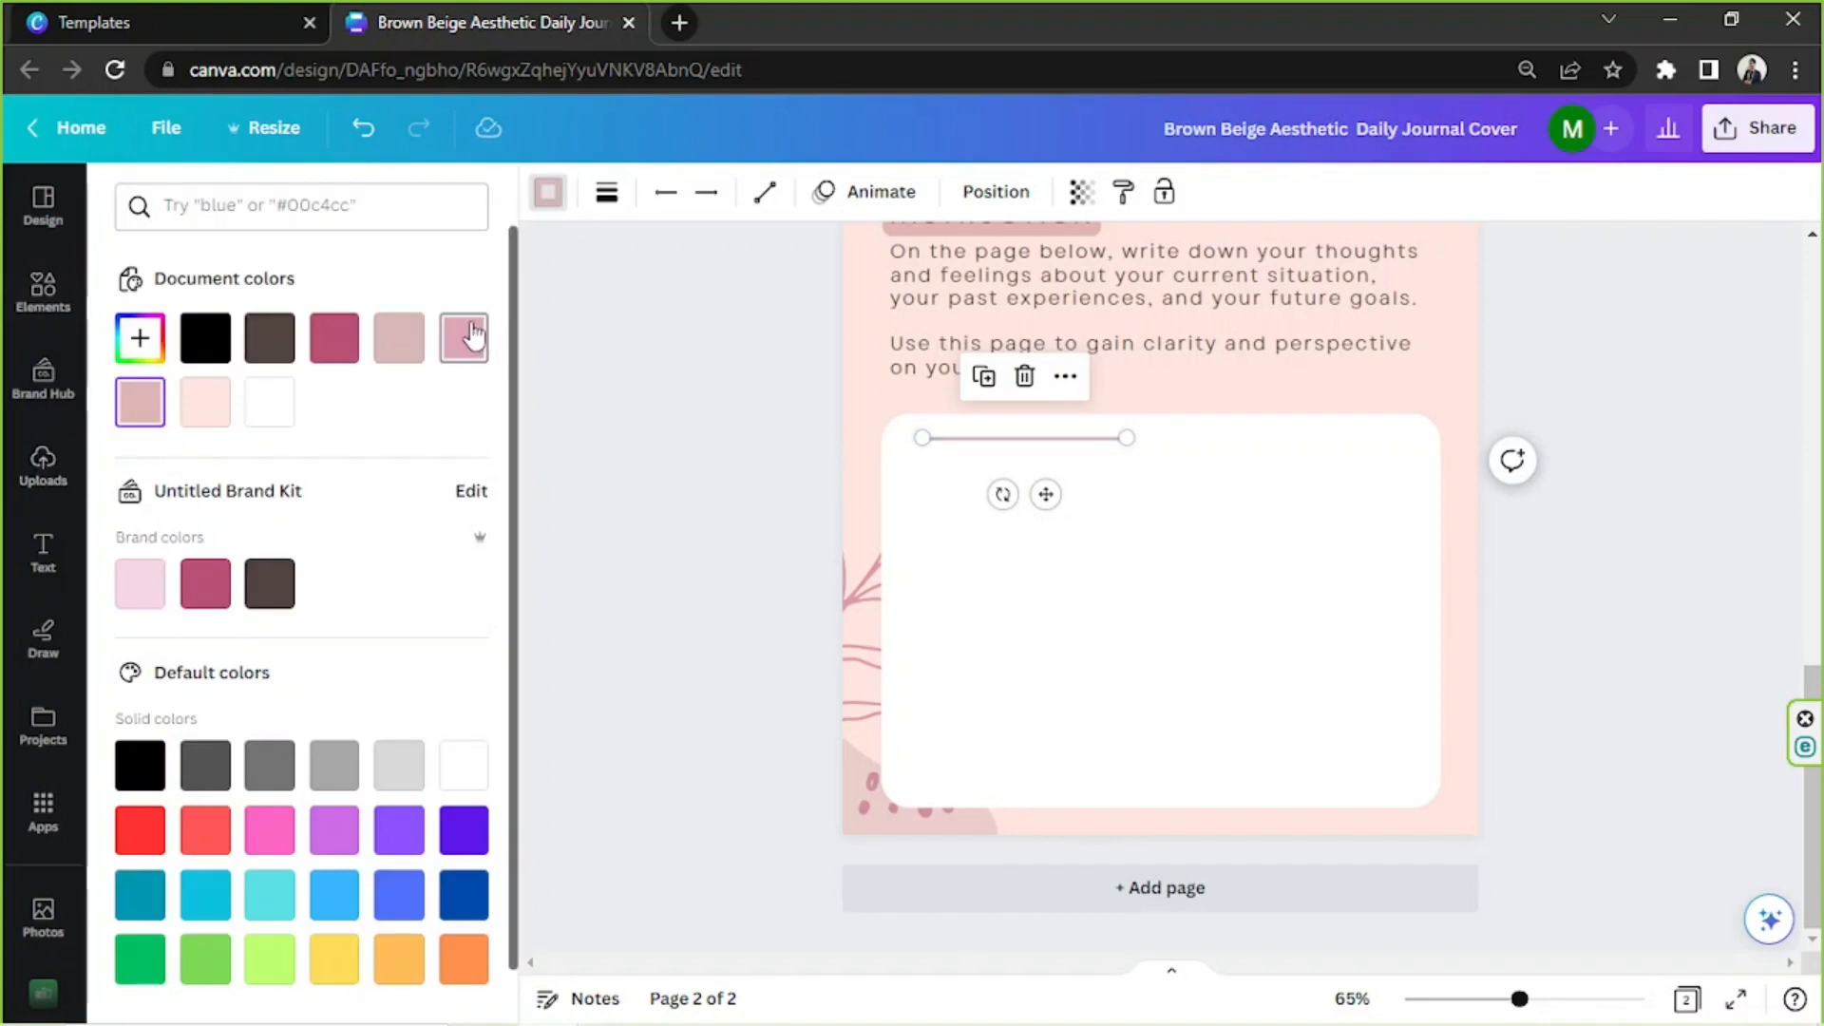
left_click(607, 192)
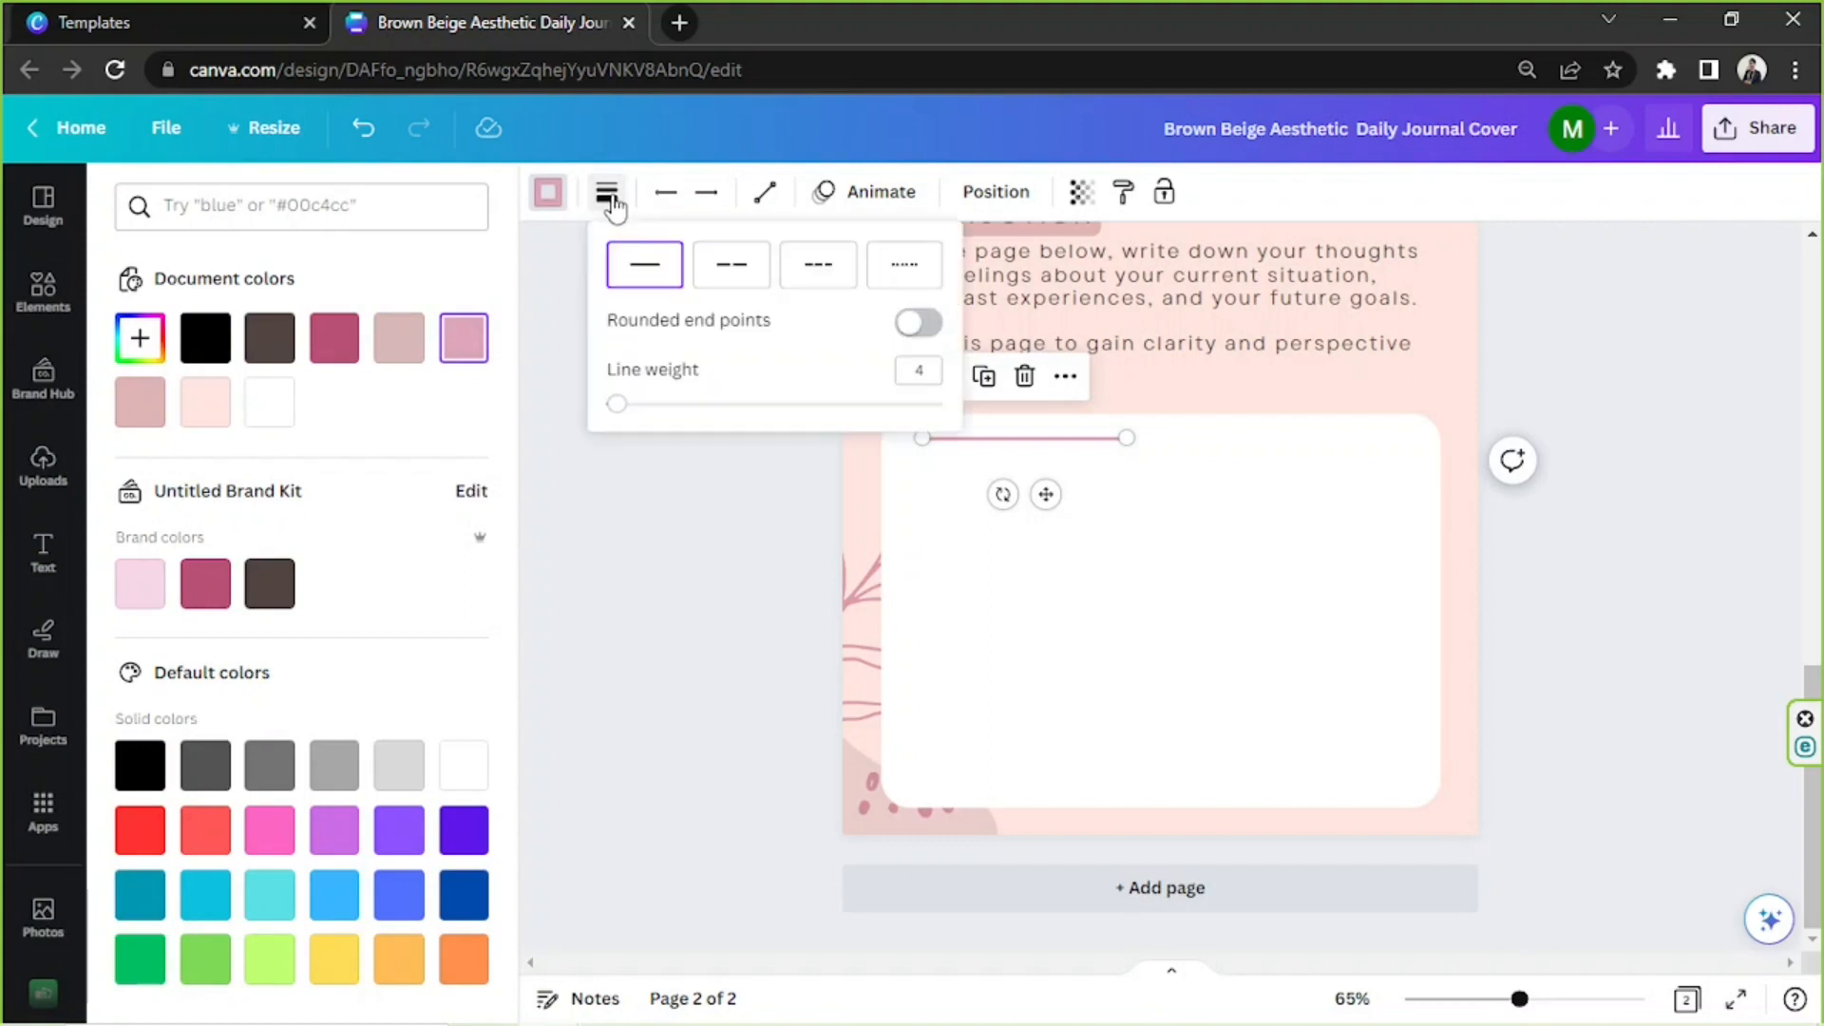
left_click(931, 372)
type("2")
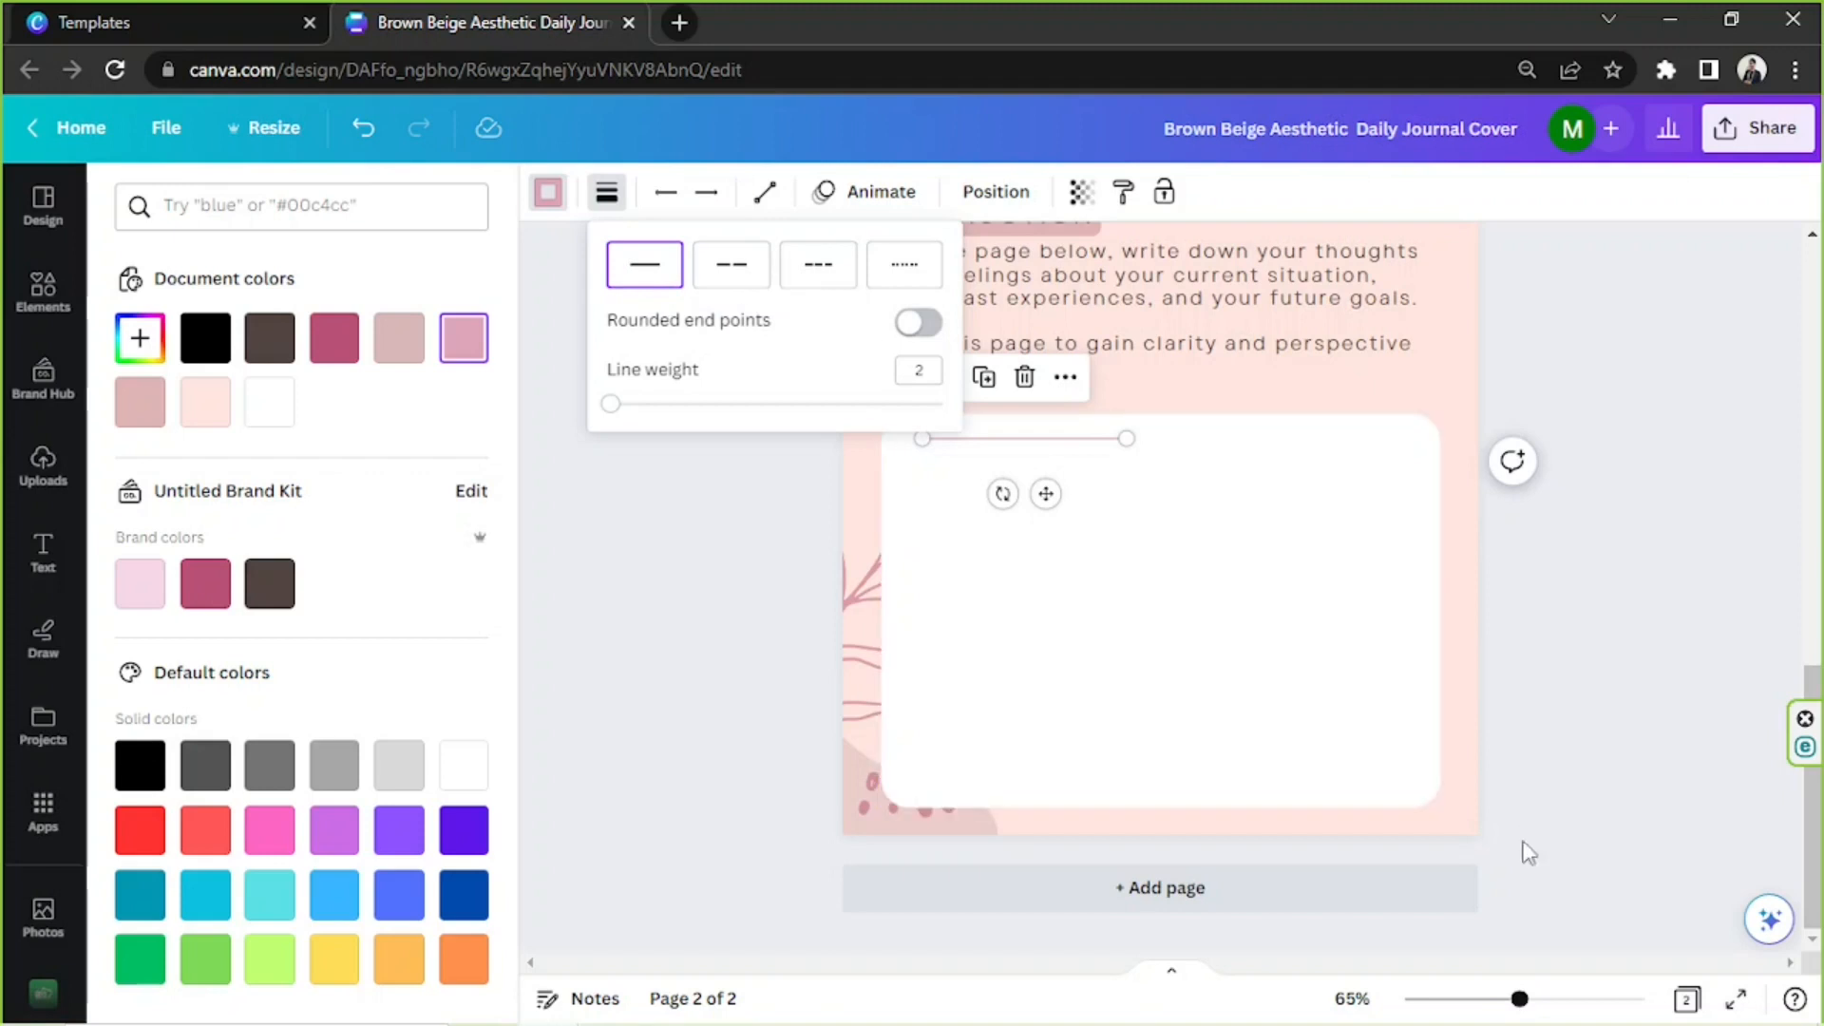
- Stretch the rosy line across nearly the full width of the white box
left_click(1565, 1000)
left_click_drag(1091, 346, 1694, 346)
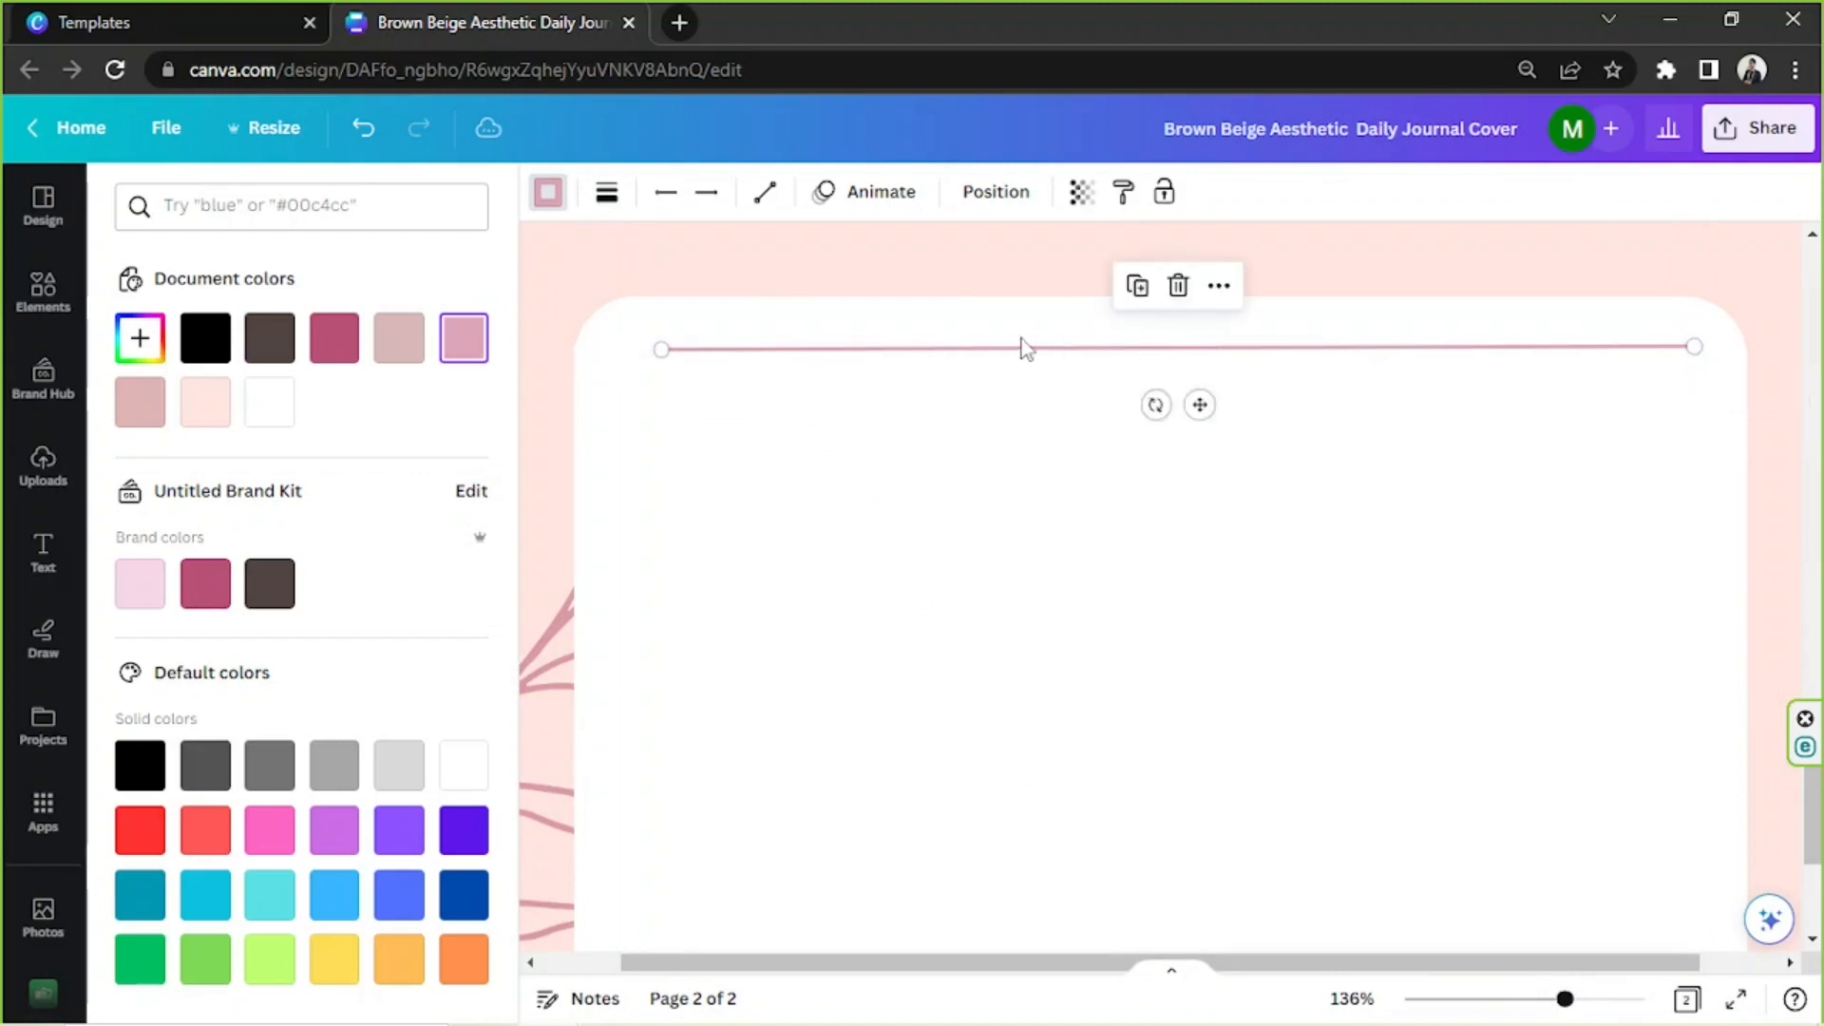
left_click_drag(644, 355, 626, 345)
key("ctrl+z")
left_click(665, 349)
- Set the line's spacing and duplicate it down the white box until 15 evenly spaced writing lines fill it
left_click_drag(1176, 403, 1187, 481)
left_click(1117, 314)
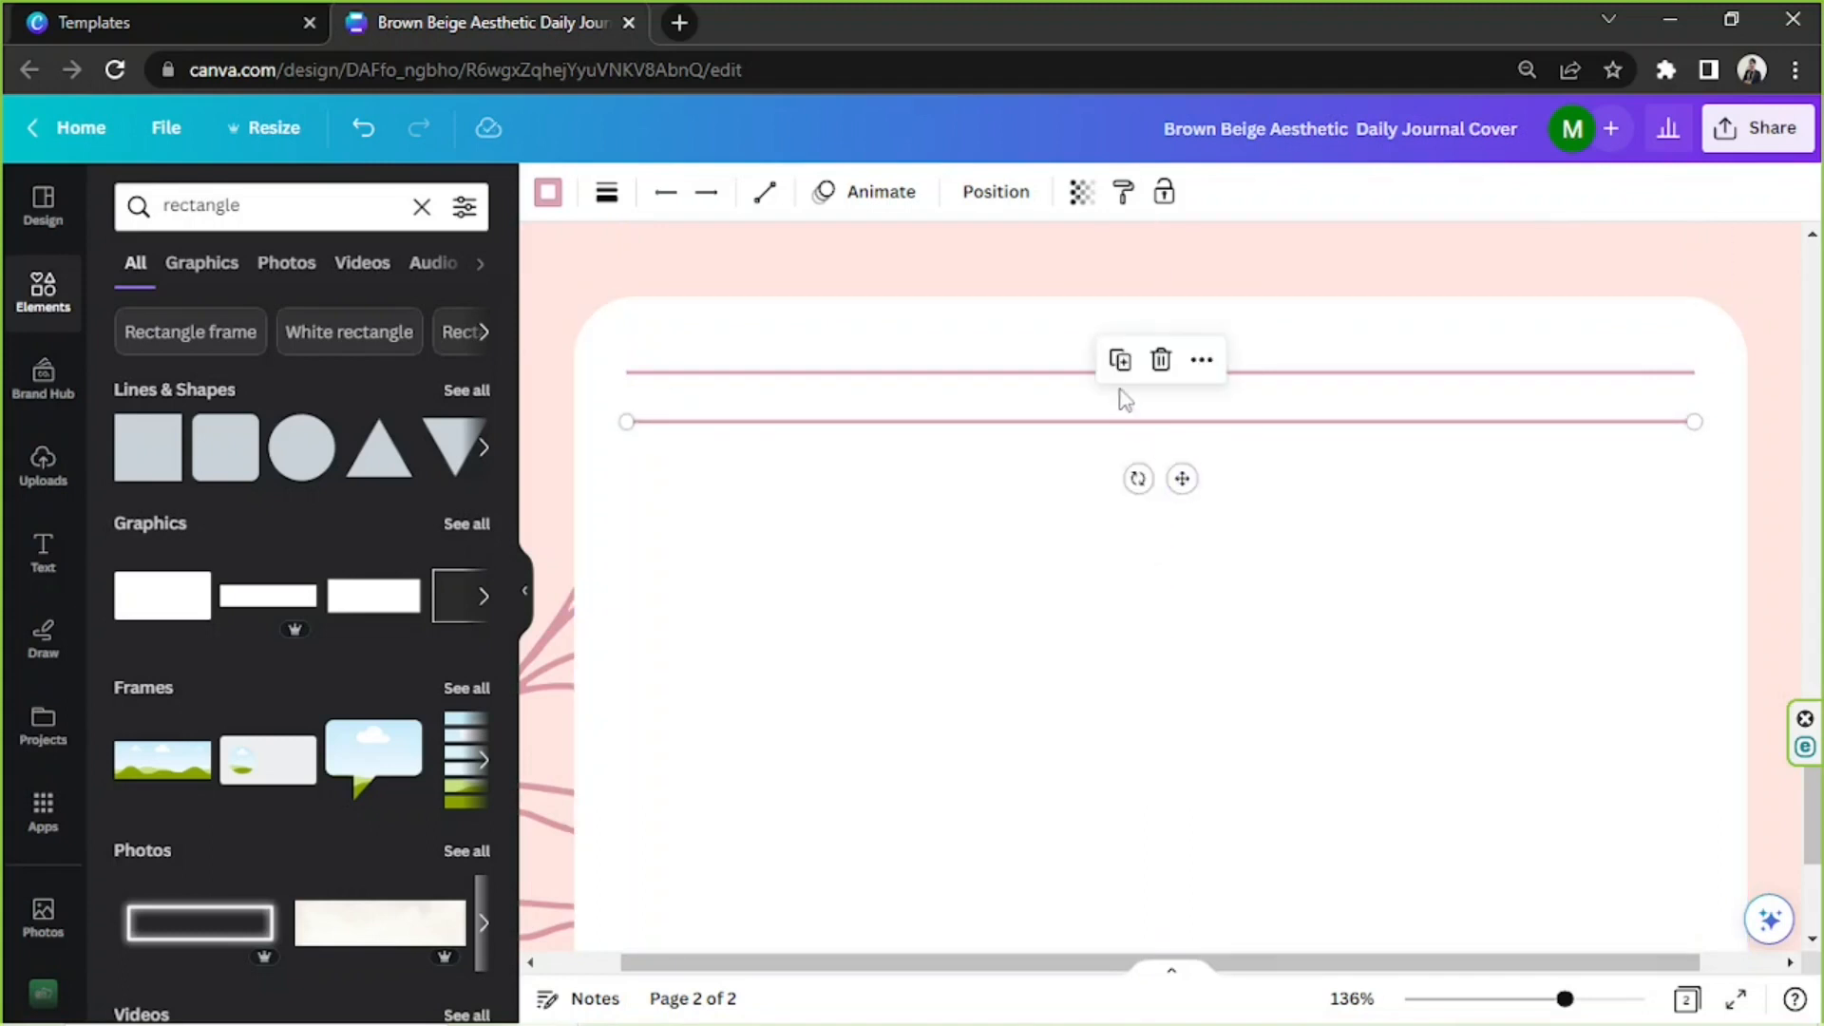
left_click(1121, 358)
left_click(1121, 408)
left_click(1124, 461)
left_click(1123, 510)
scroll(1128, 532, "down", 3)
left_click(1123, 294)
left_click(1124, 340)
left_click(1125, 389)
left_click(1124, 435)
left_click(1124, 483)
left_click(1125, 533)
left_click(1125, 581)
left_click(1126, 631)
left_click(1127, 680)
- Examine the whole Activity 1 Reflection page, including its heading, instructions and lined writing box
left_click_drag(1563, 999, 1525, 999)
left_click(1609, 692)
left_click_drag(727, 414, 1368, 903)
left_click(1645, 530)
scroll(1646, 532, "up", 3)
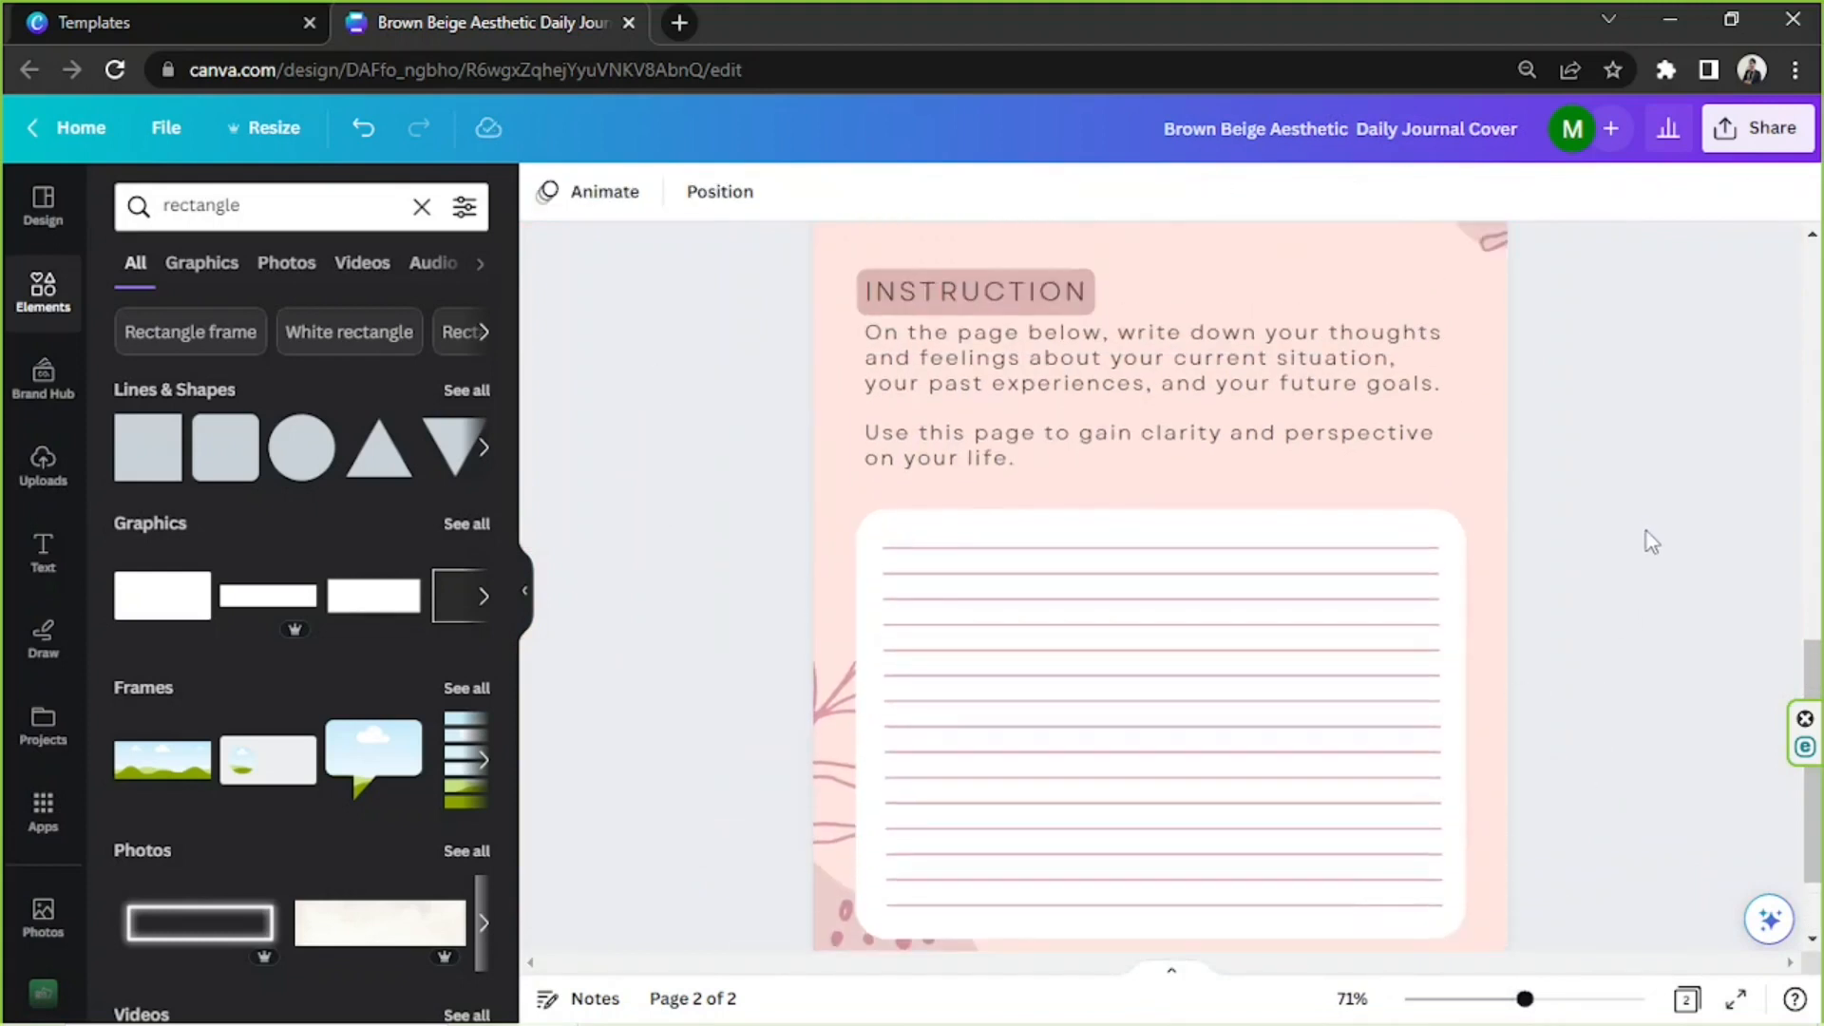
left_click_drag(1530, 1003, 1503, 999)
scroll(1520, 675, "down", 1)
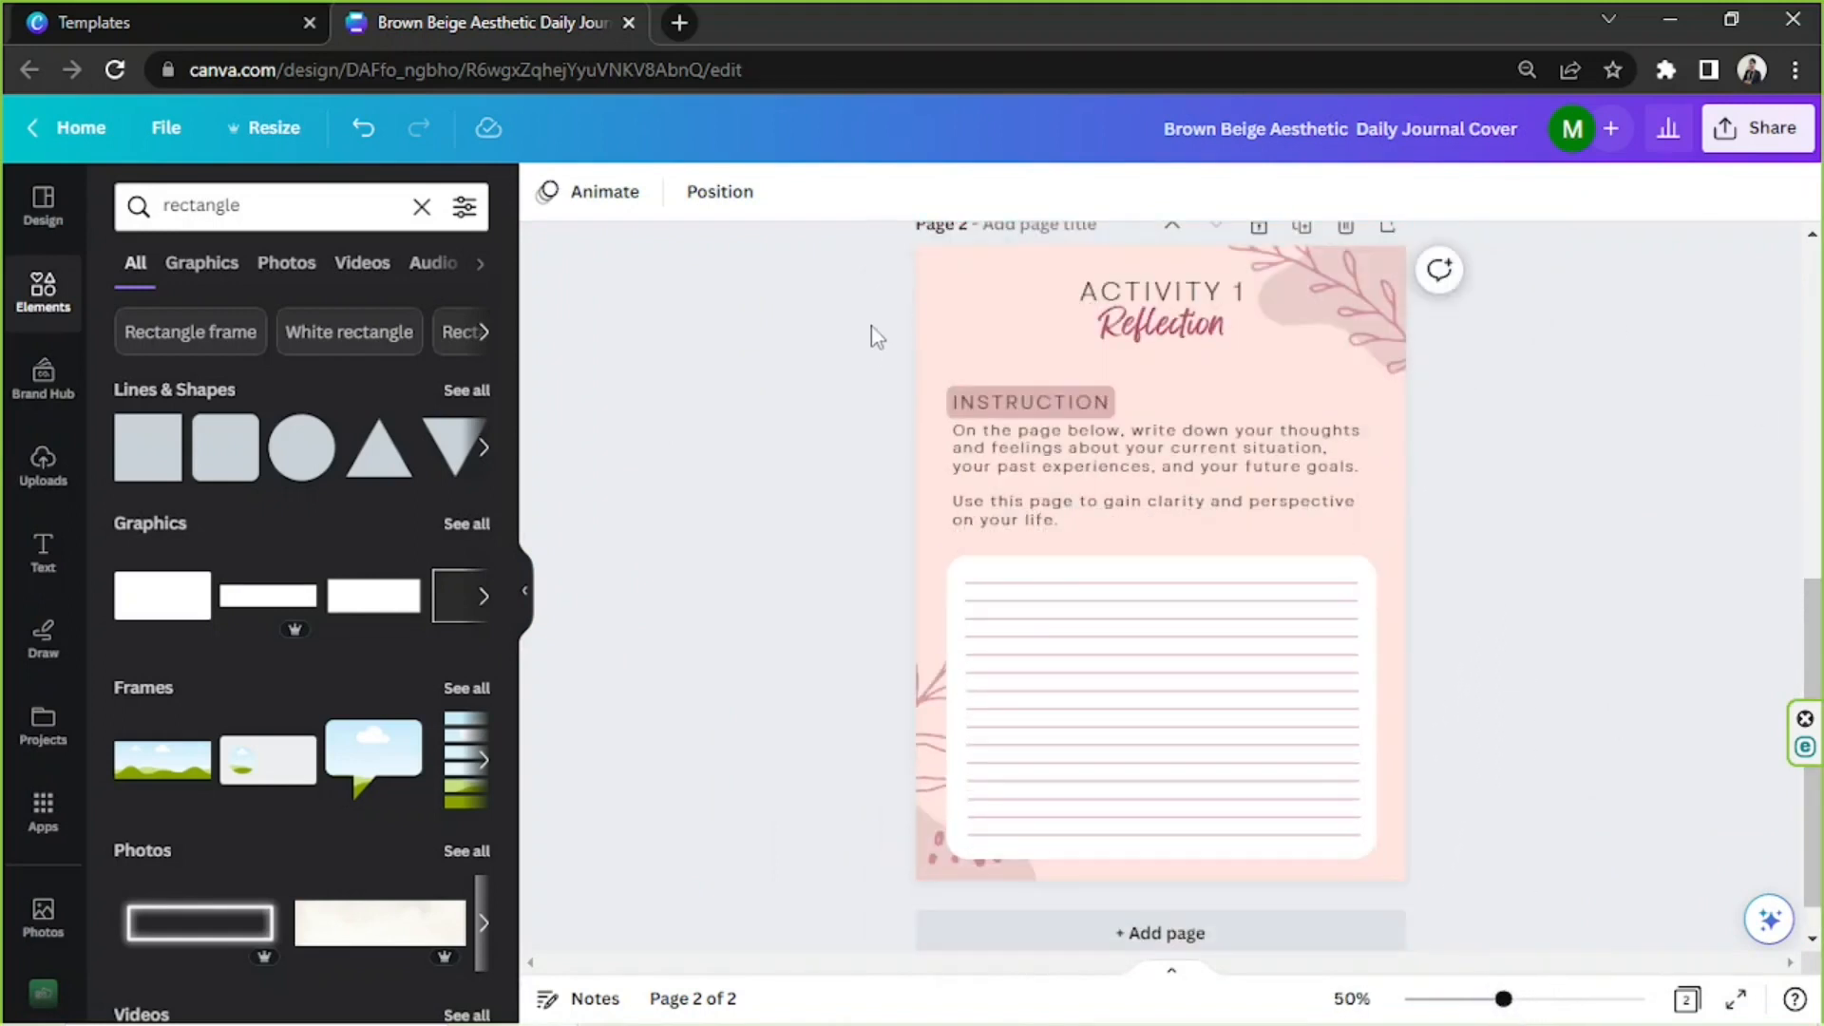
left_click_drag(872, 304, 1435, 874)
left_click(1638, 625)
scroll(1577, 502, "up", 2)
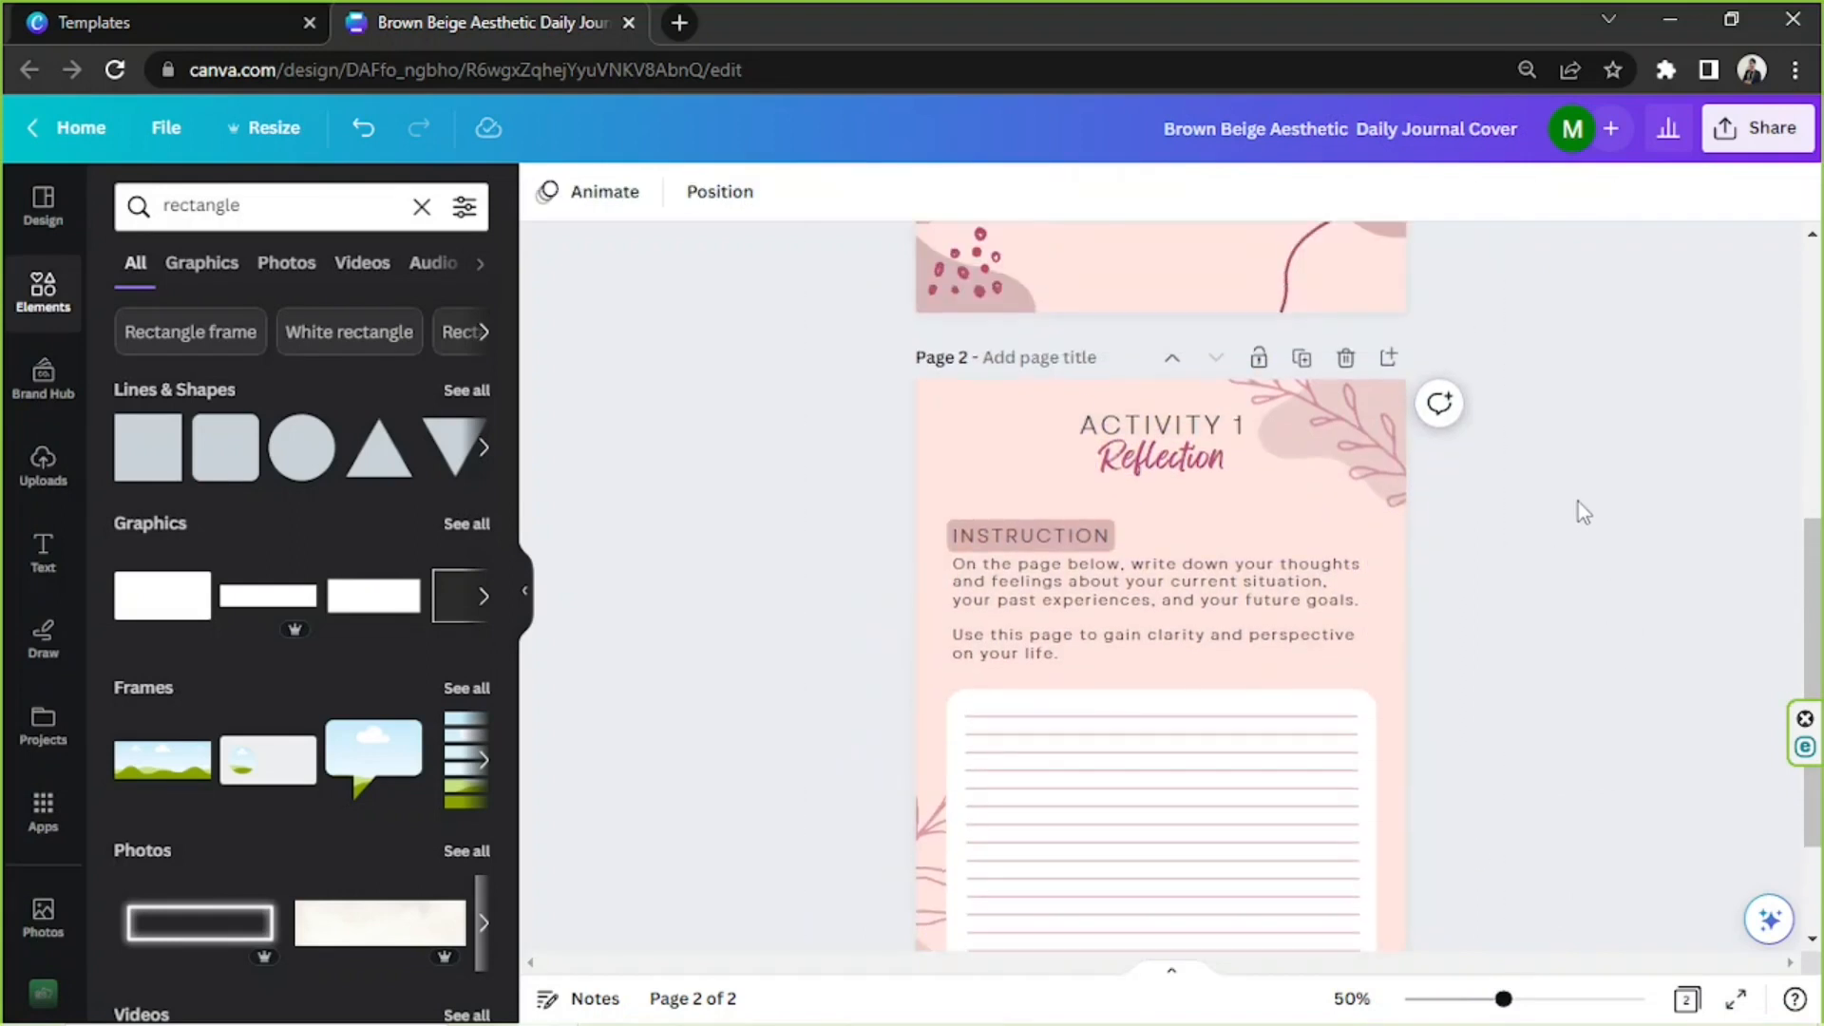
- Duplicate the Activity 1 page and change the copy's heading to "ACTIVITY 2"
left_click(1304, 359)
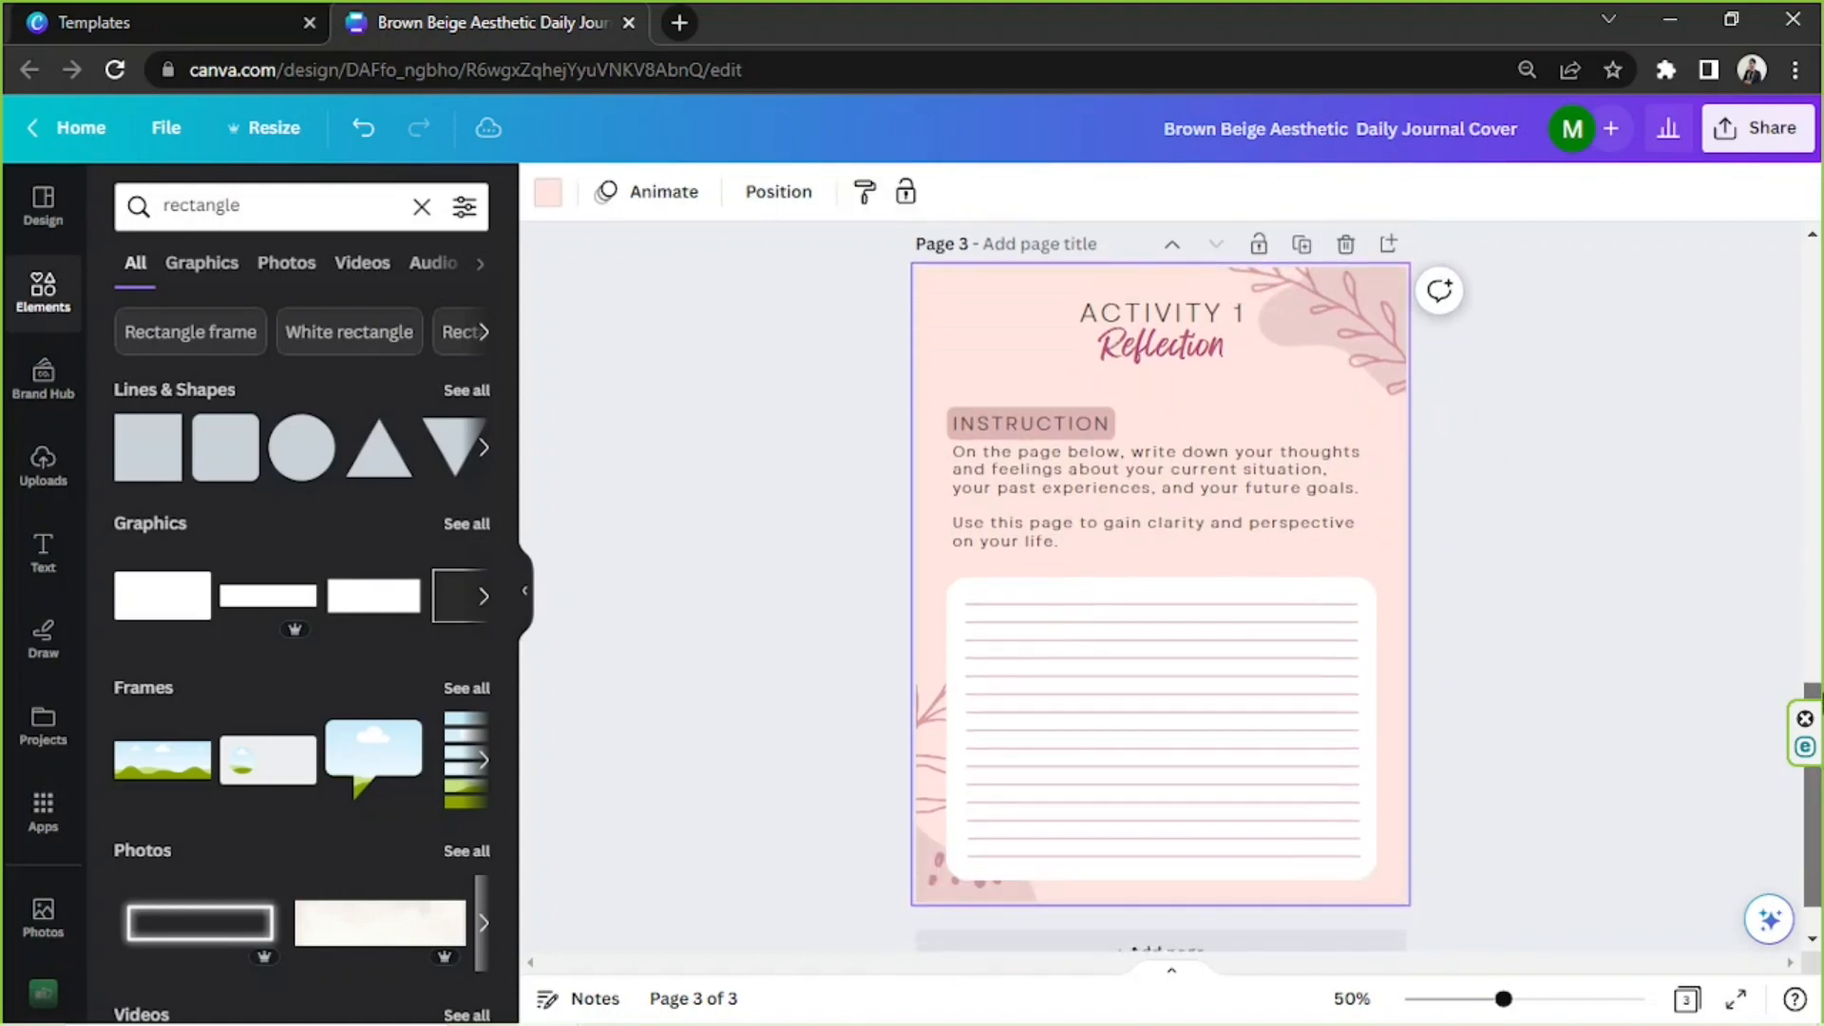
double_click(1234, 315)
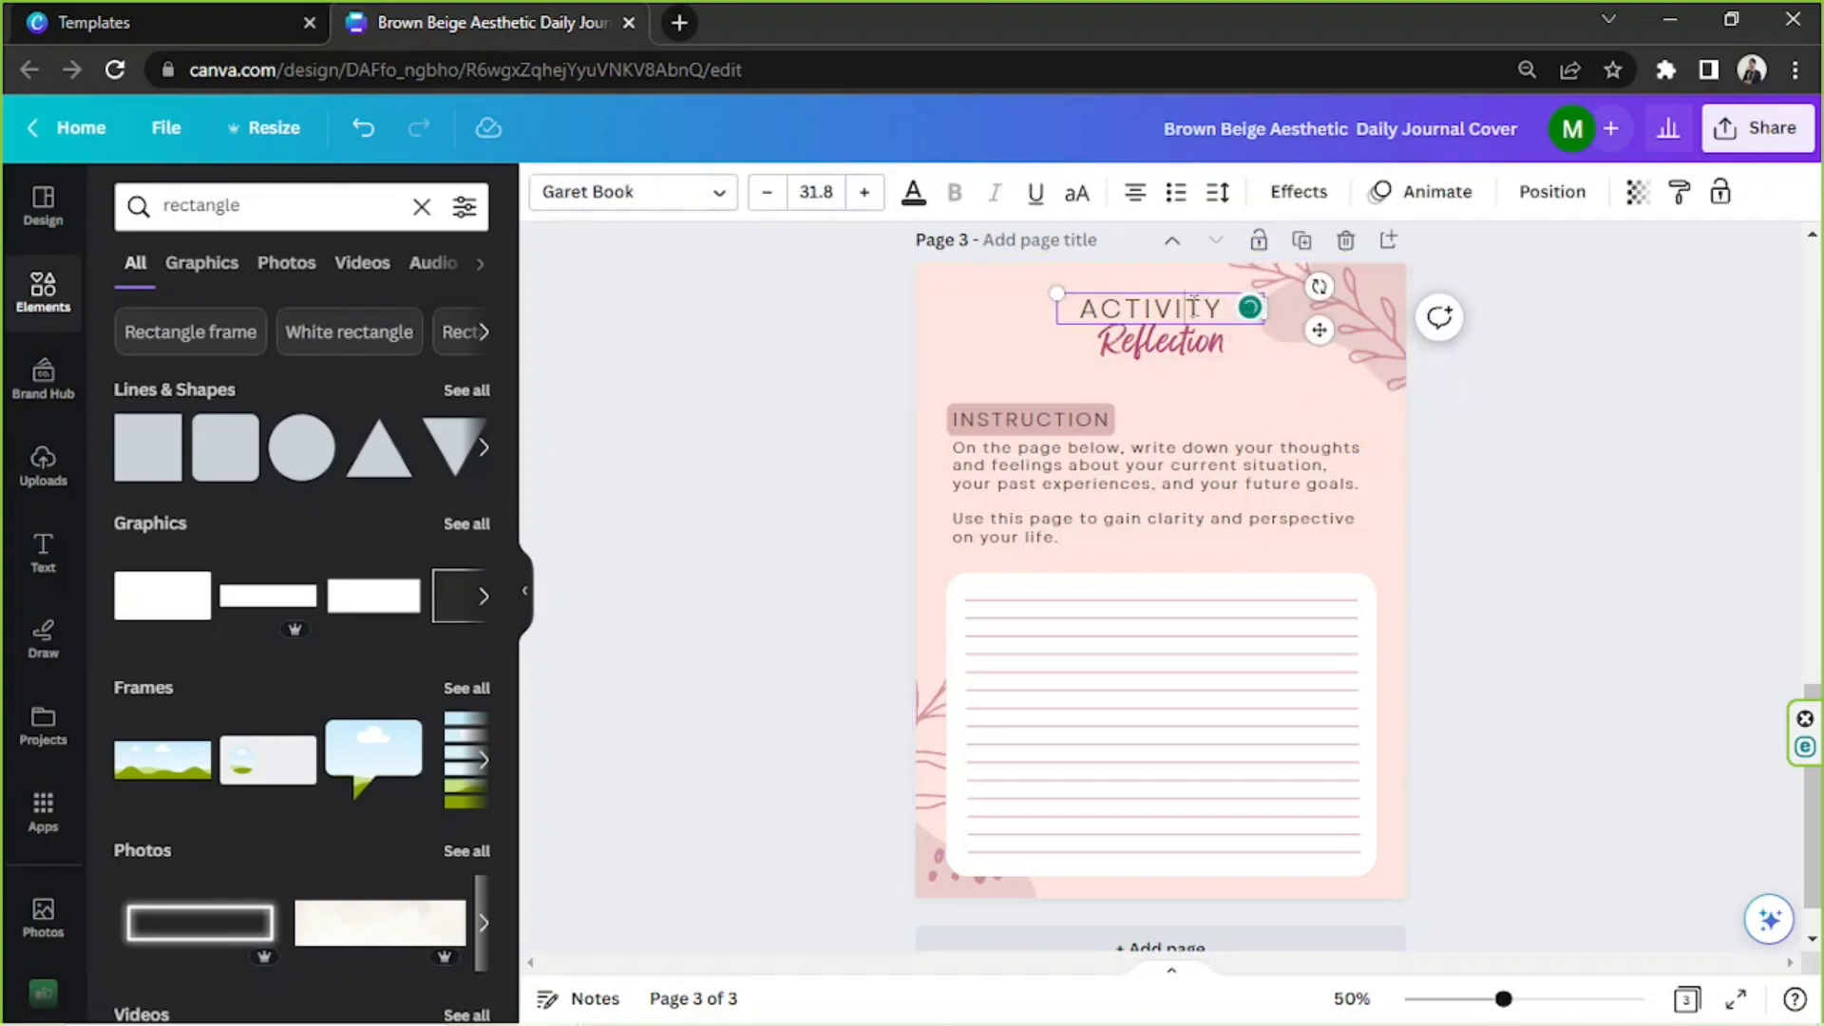
key("BackSpace")
left_click(1533, 507)
- Copy "Gratitude" from the Activity 2 title in the Notepad notes and replace the "Reflection" subtitle on page 3 with it
left_click(680, 1000)
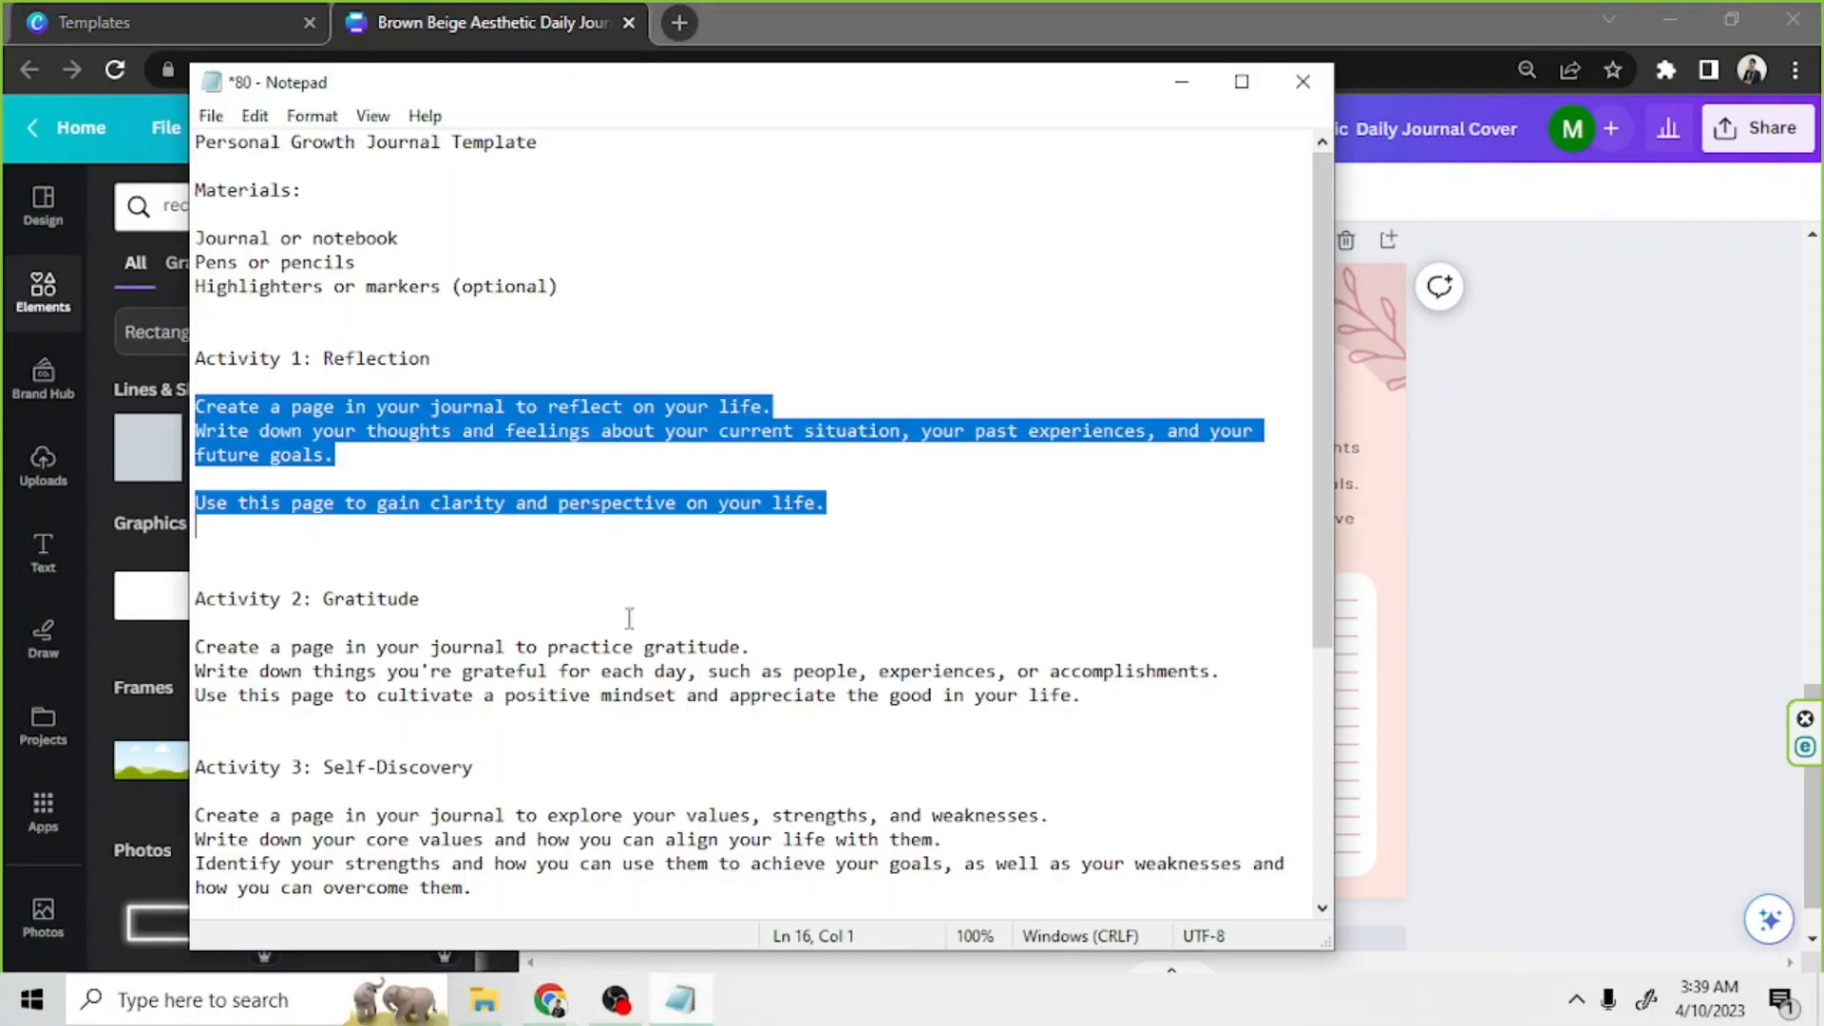
scroll(629, 619, "down", 3)
left_click(399, 383)
double_click(399, 383)
key("ctrl+c")
left_click(1468, 532)
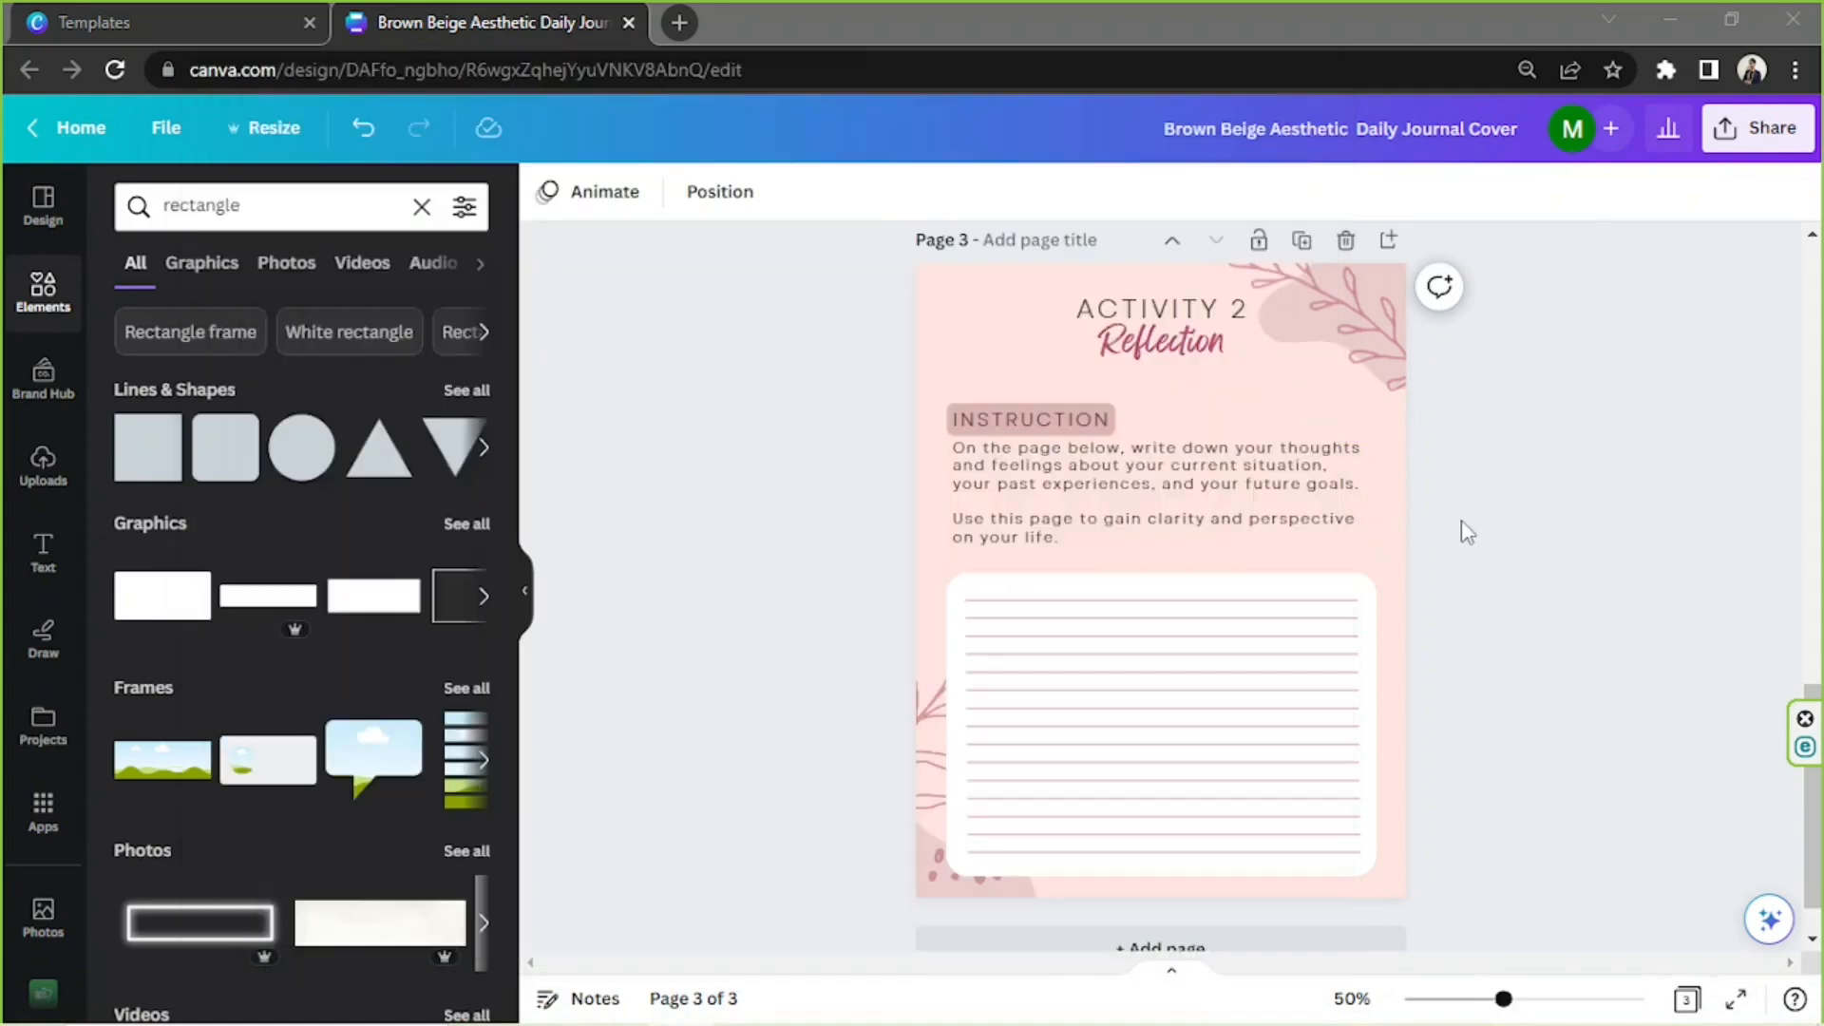
double_click(1188, 346)
key("ctrl+v")
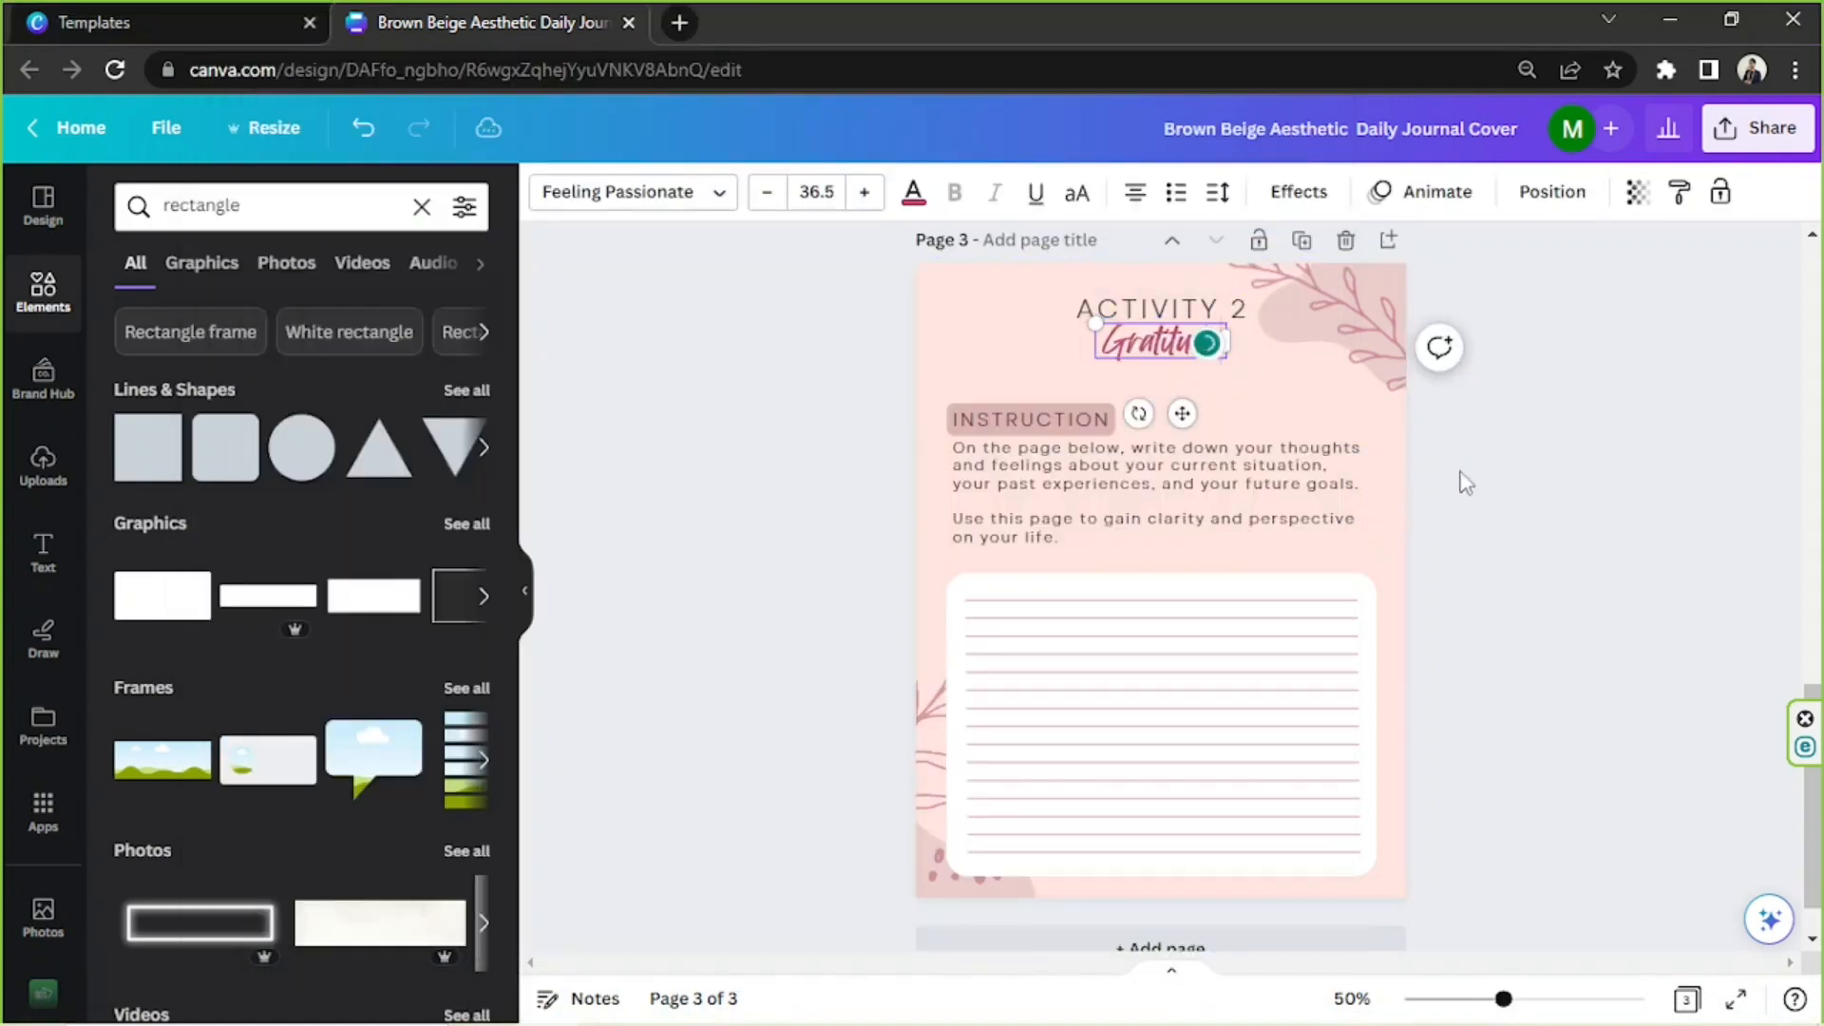
left_click(1492, 488)
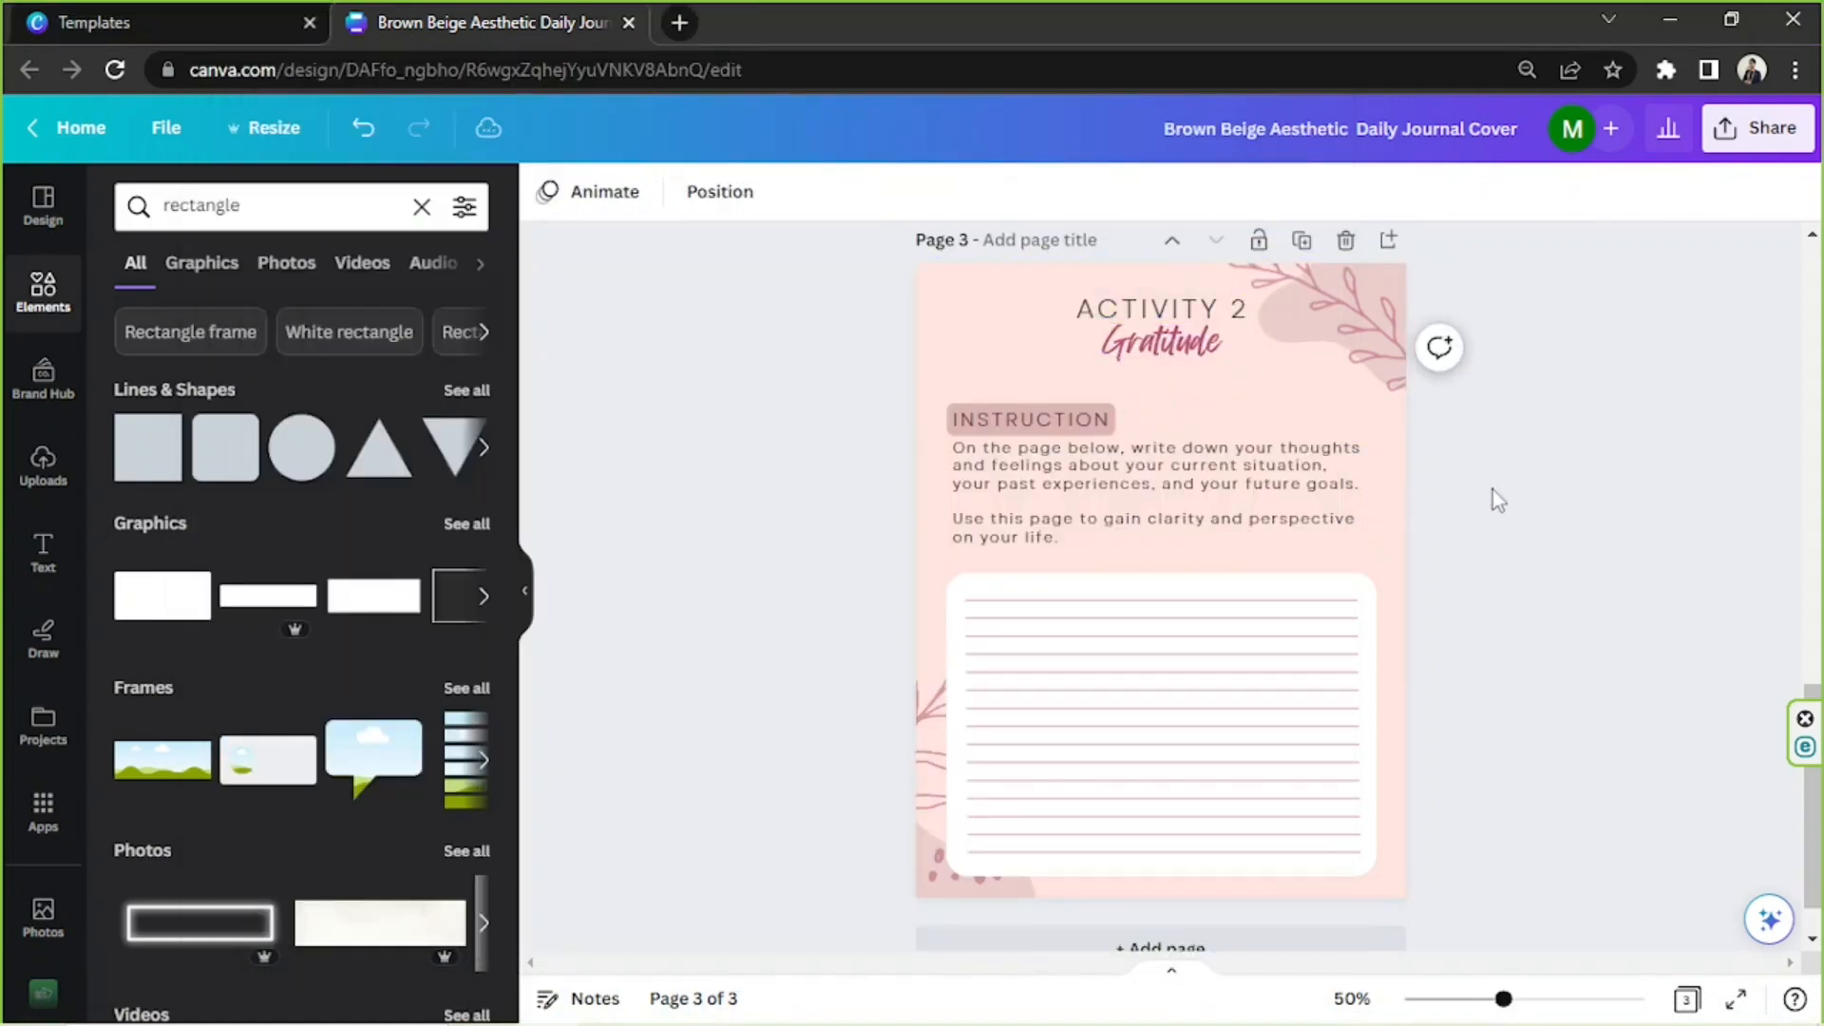
- In Notepad, copy the Activity 2 text from "down things you're grateful for" through "appreciate the good in your life."
left_click(1074, 437)
left_click(705, 1009)
left_click_drag(259, 455, 1177, 470)
key("ctrl+c")
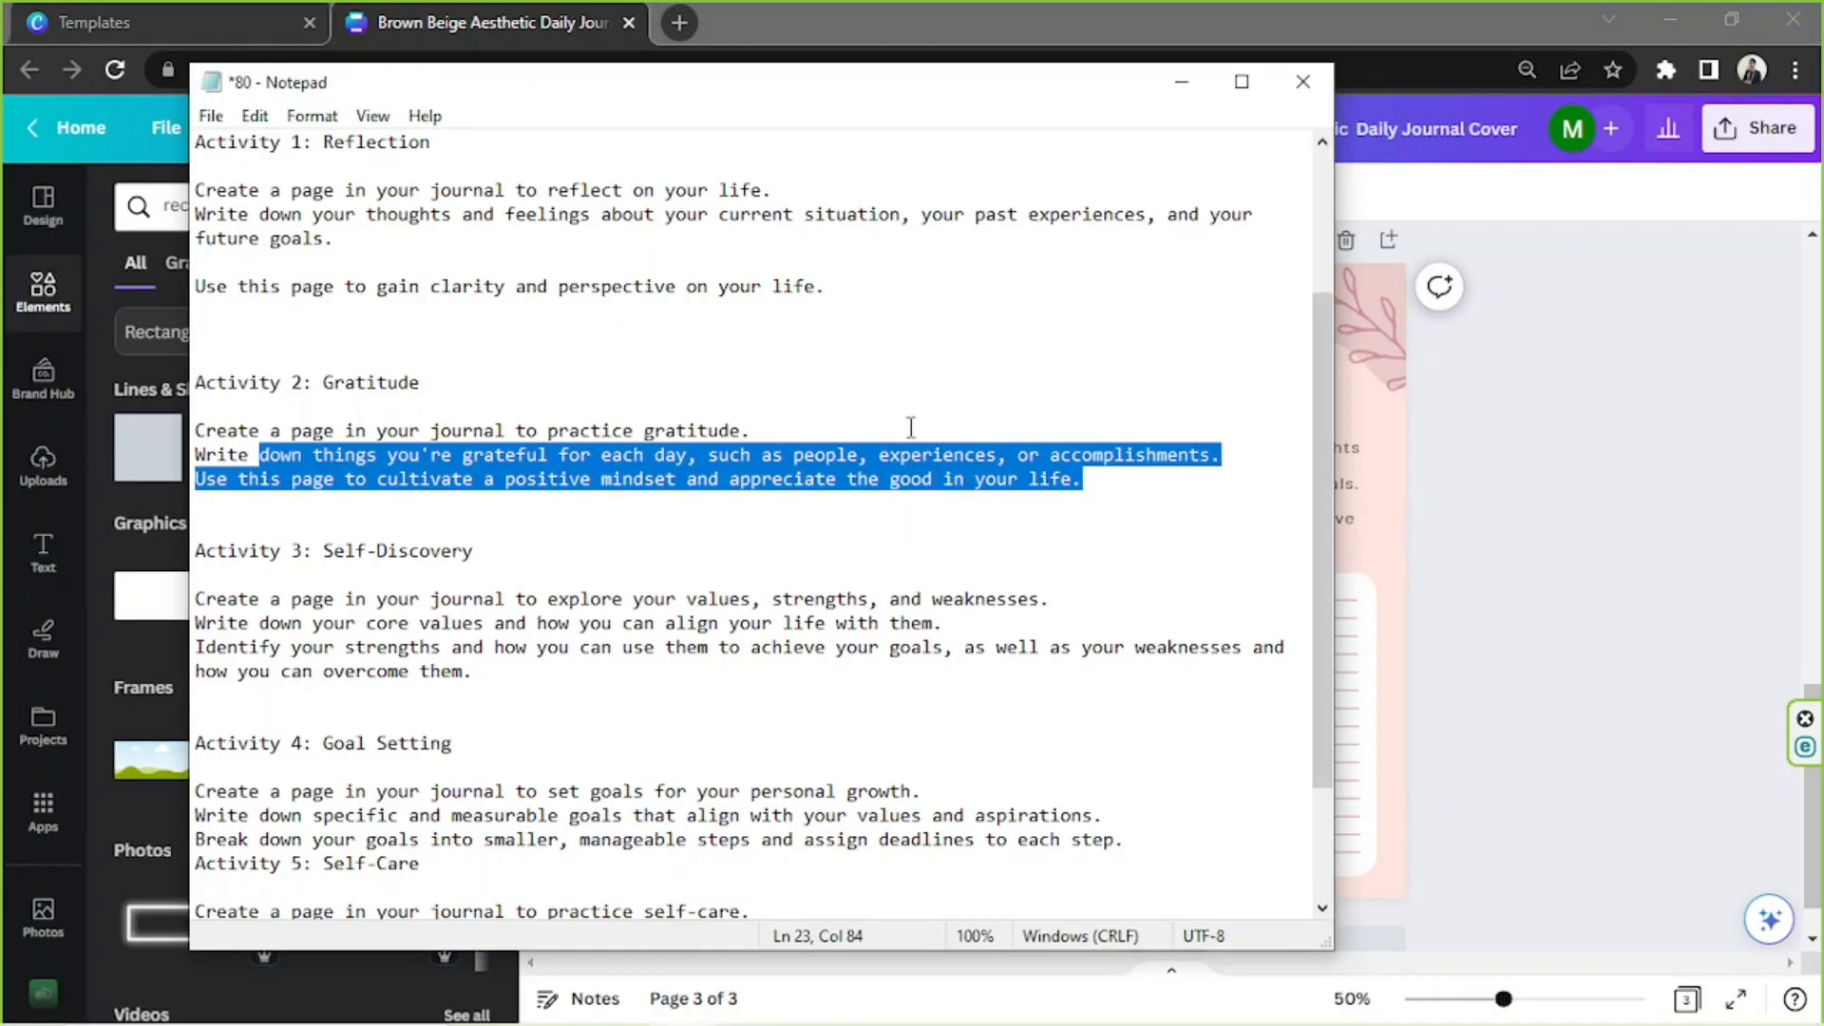
- Replace the page 3 instructions after "On the page below," with the copied gratitude text, adding "write" before "down things you're grateful for"
left_click(1567, 627)
left_click(1072, 496)
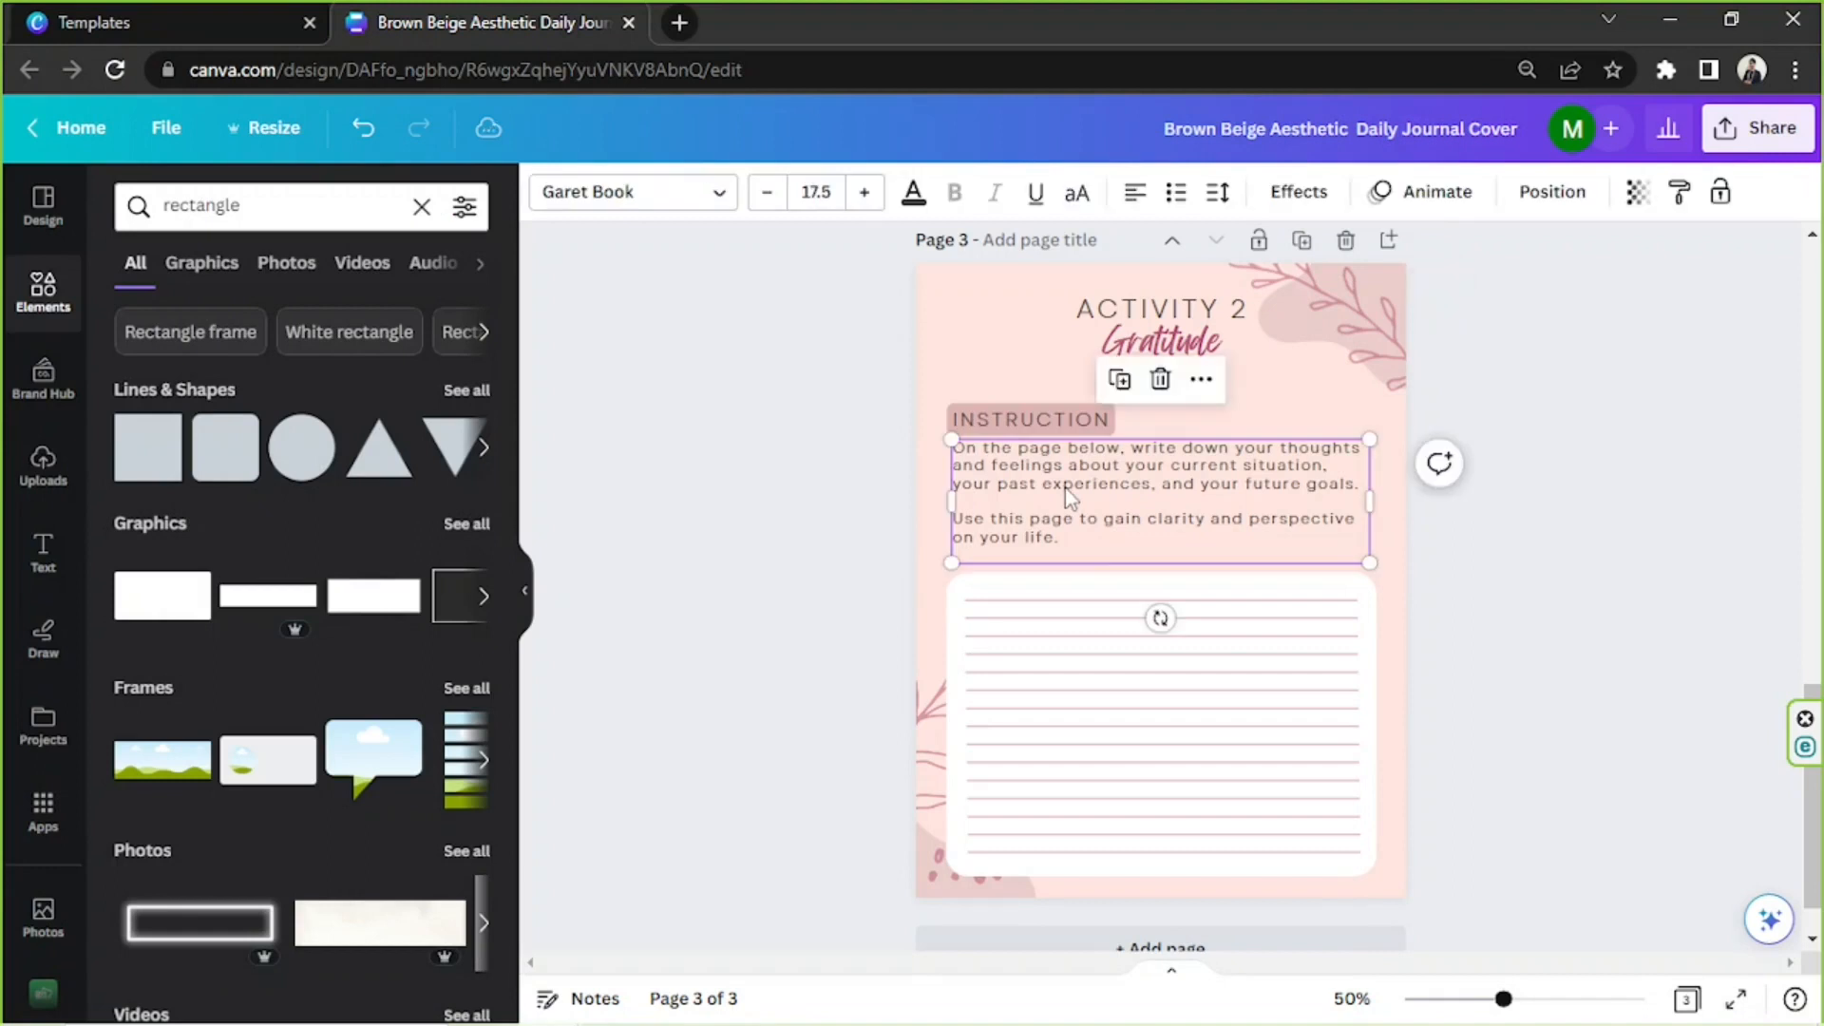
left_click_drag(1077, 546, 1132, 448)
key("ctrl+v")
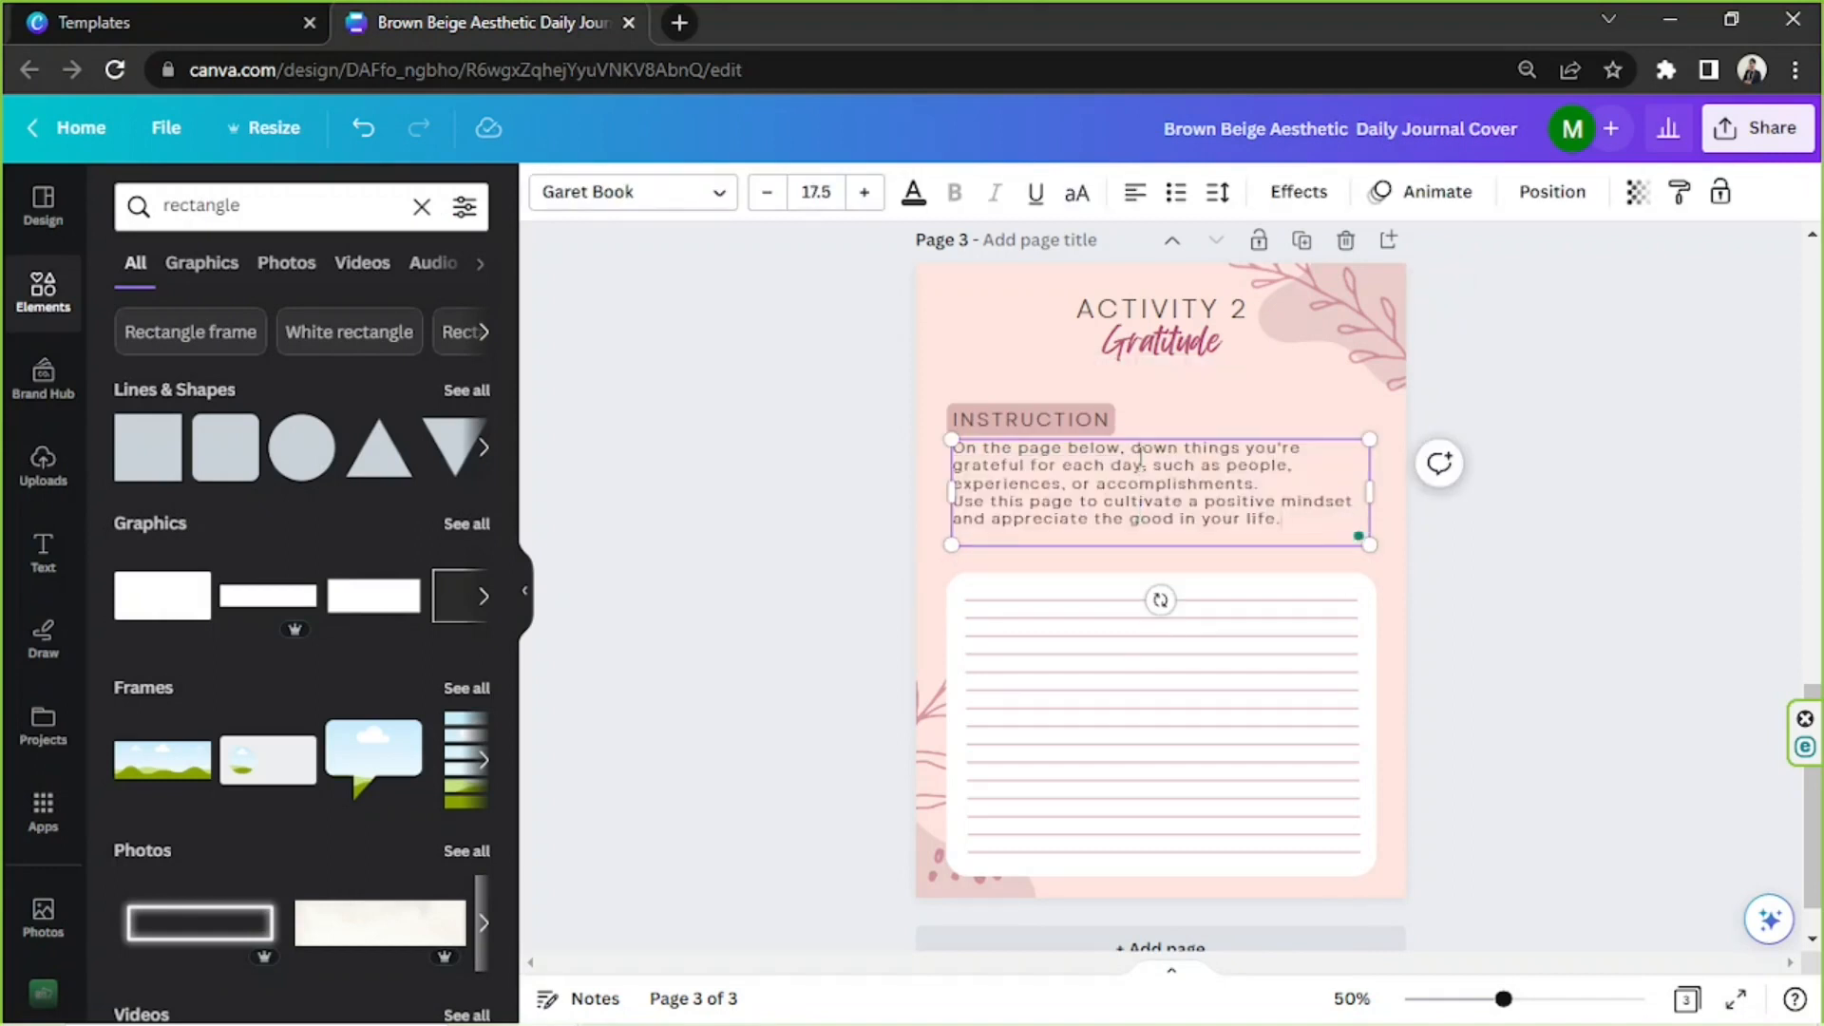
type("write")
left_click(1589, 437)
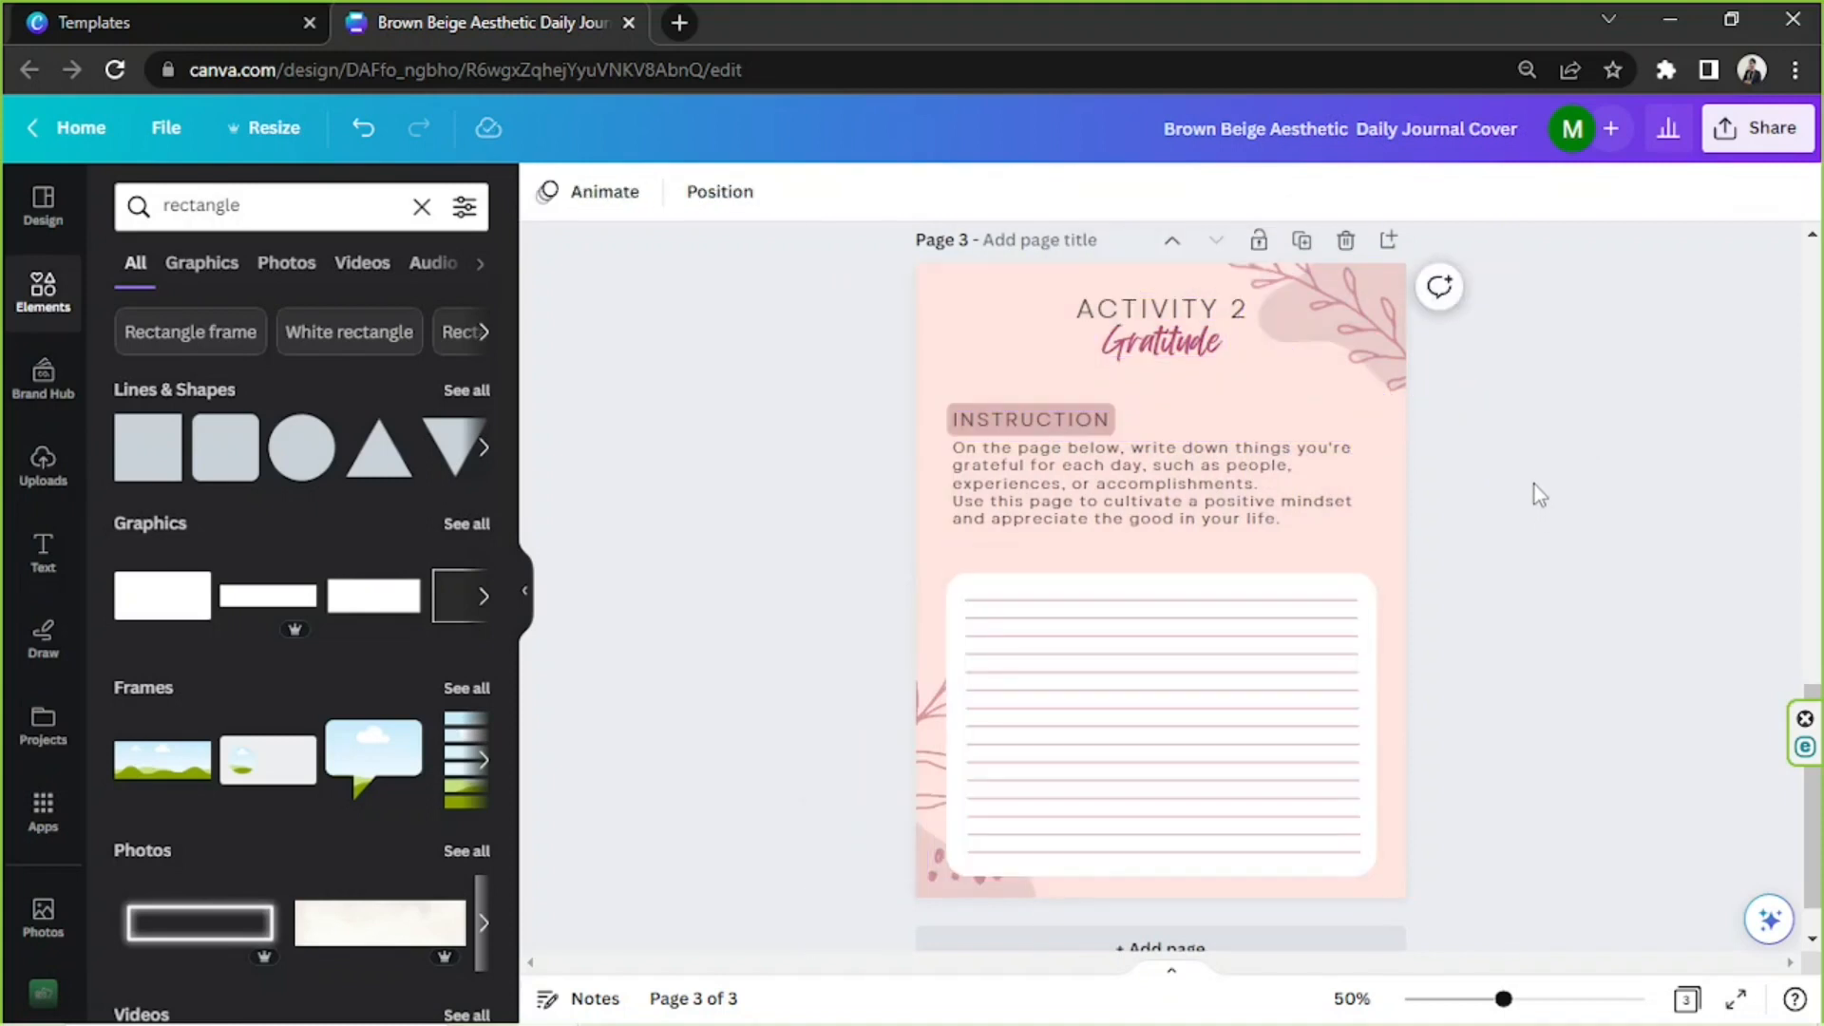
- Review the journal pages from the cover through the Activity 2 Gratitude page
left_click(1391, 342)
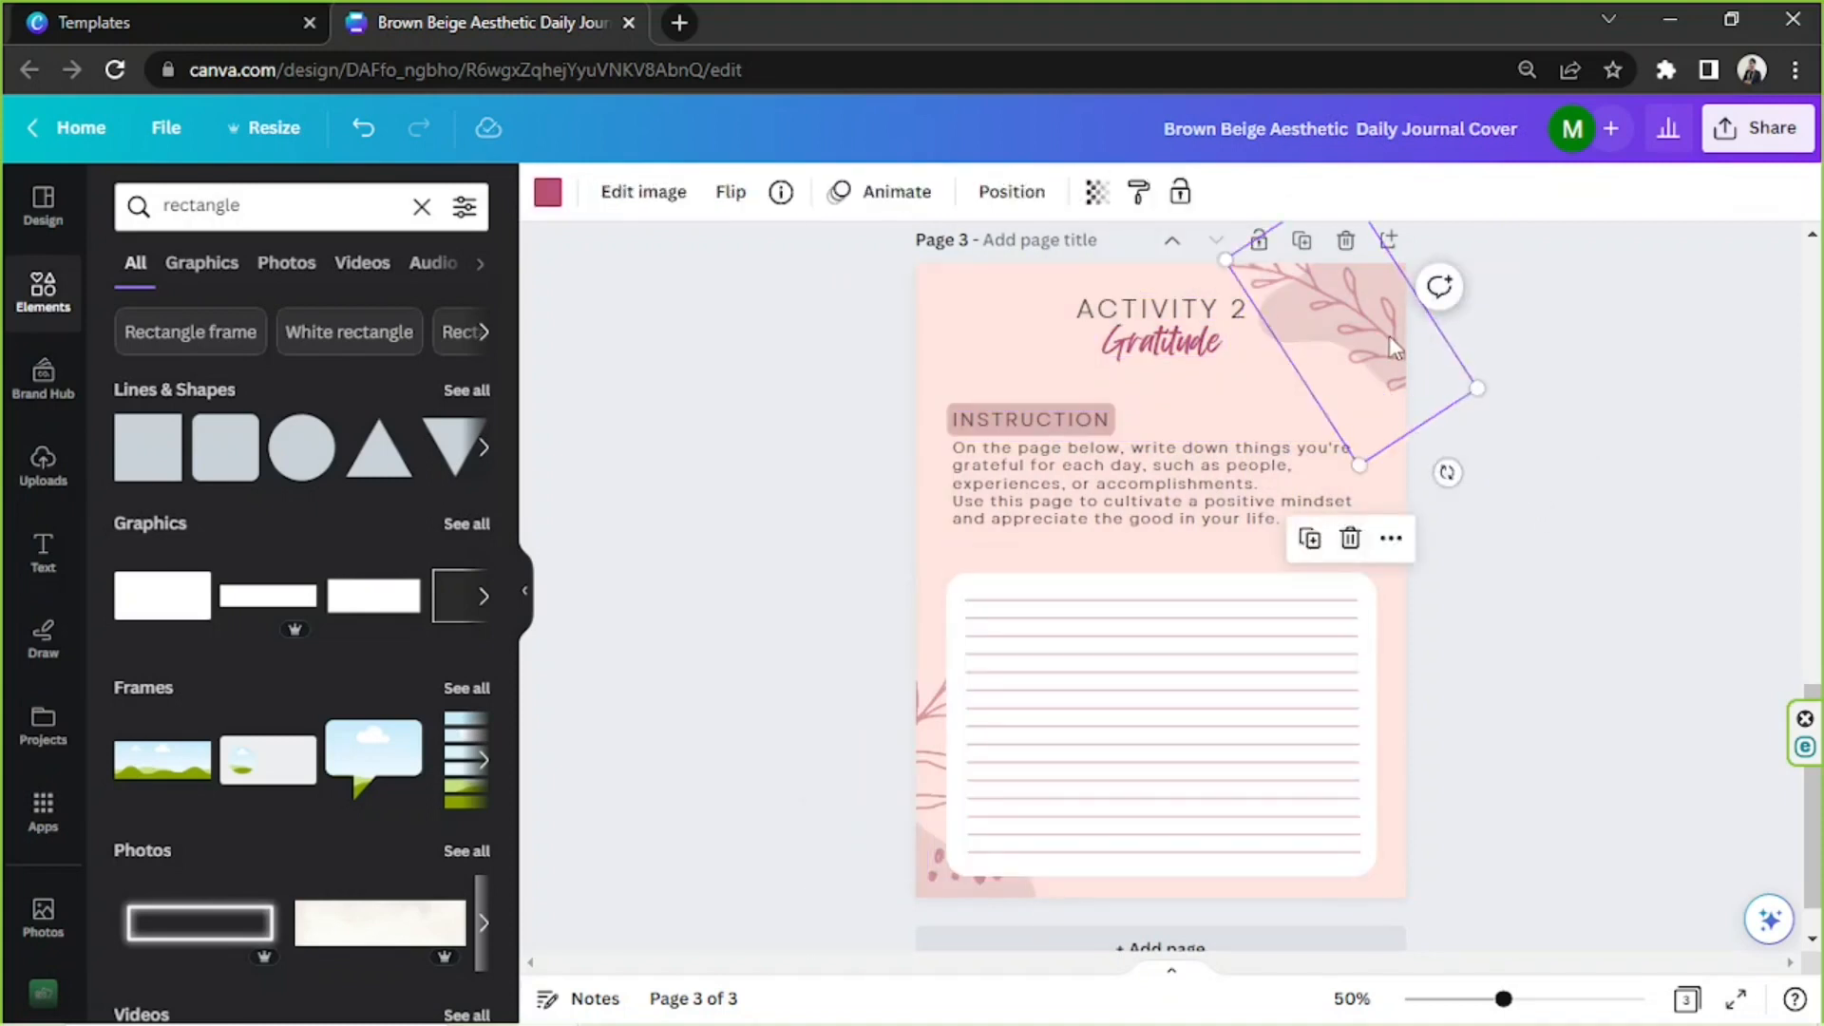
key("ctrl+z")
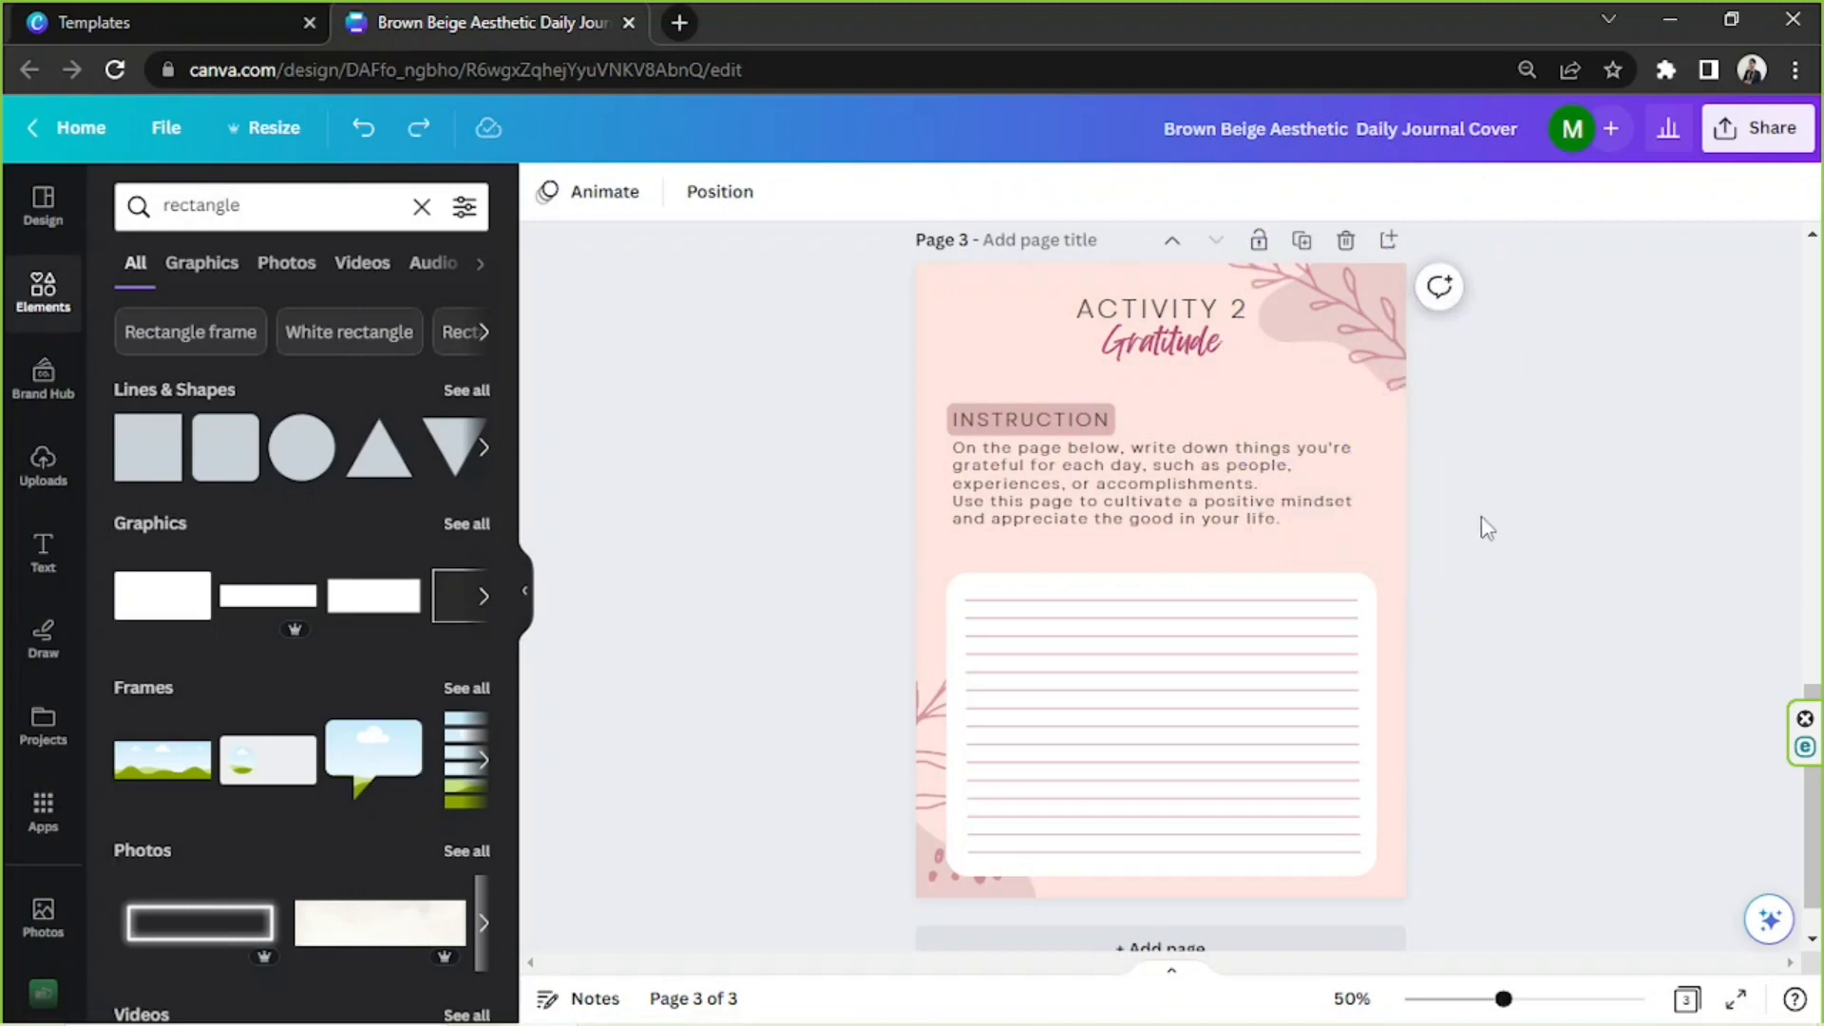
scroll(1487, 528, "up", 10)
scroll(1487, 529, "down", 10)
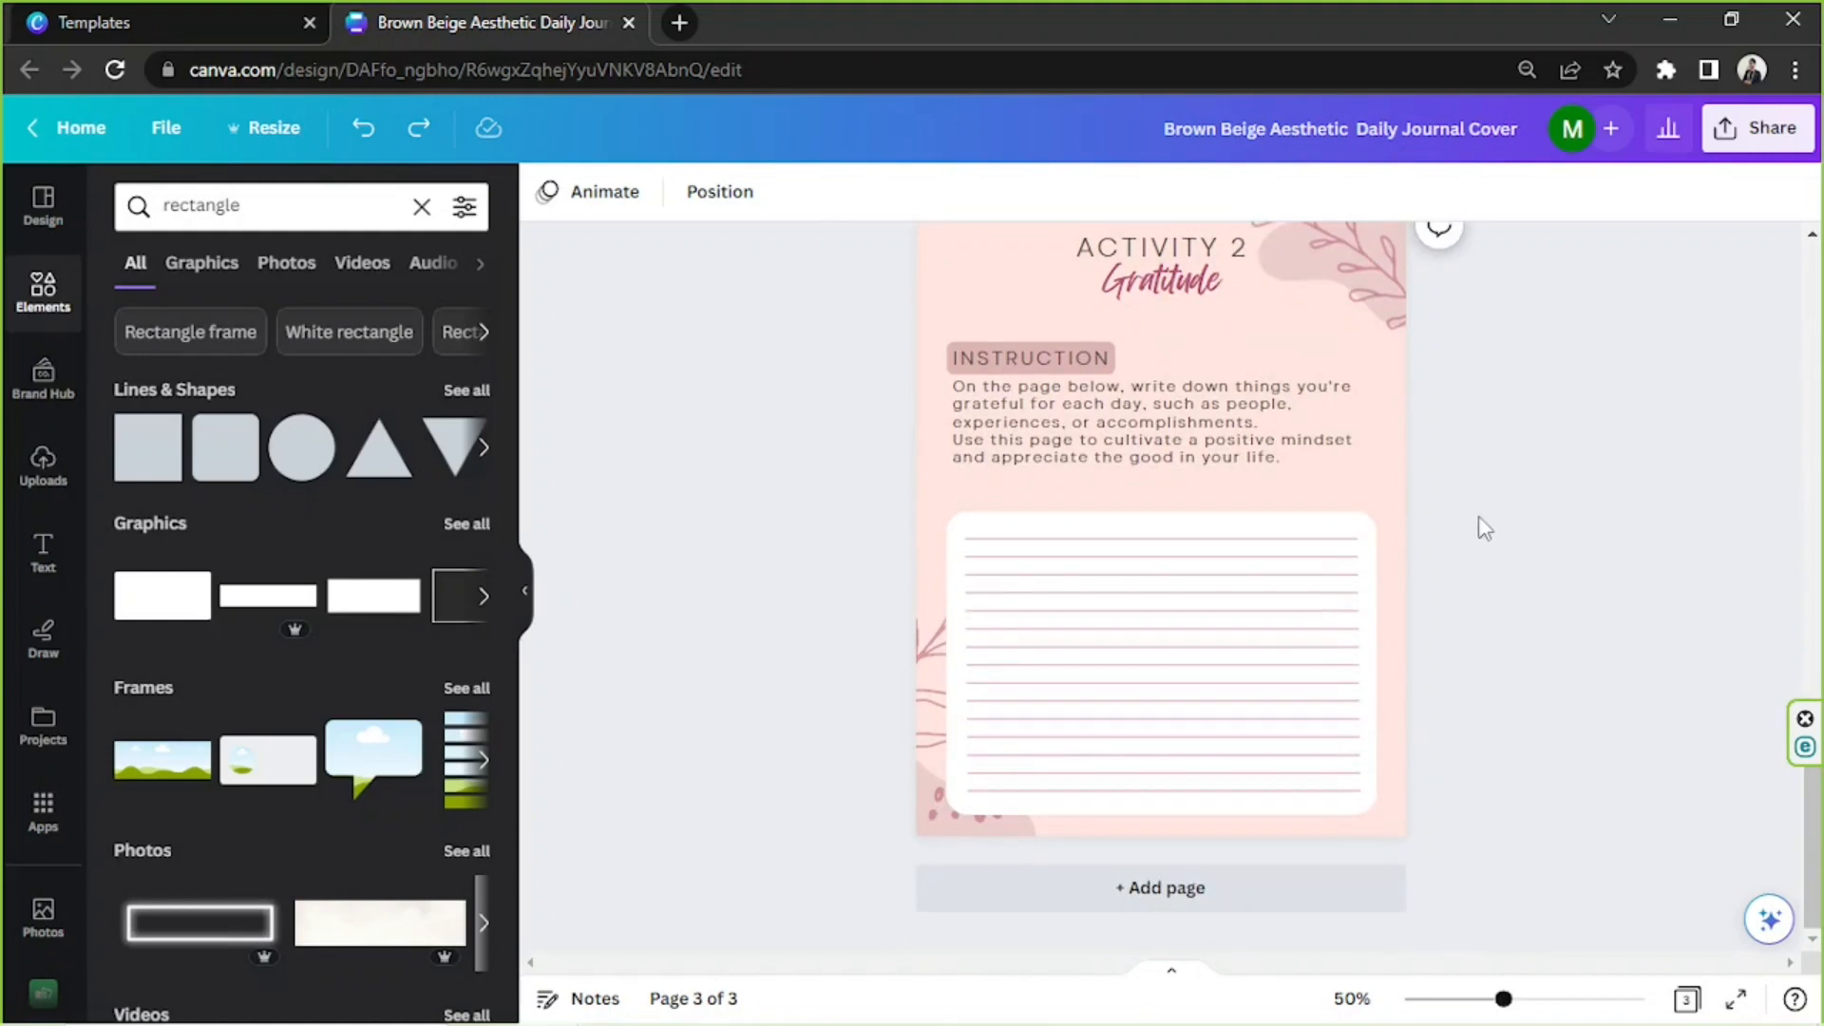
scroll(1485, 528, "up", 15)
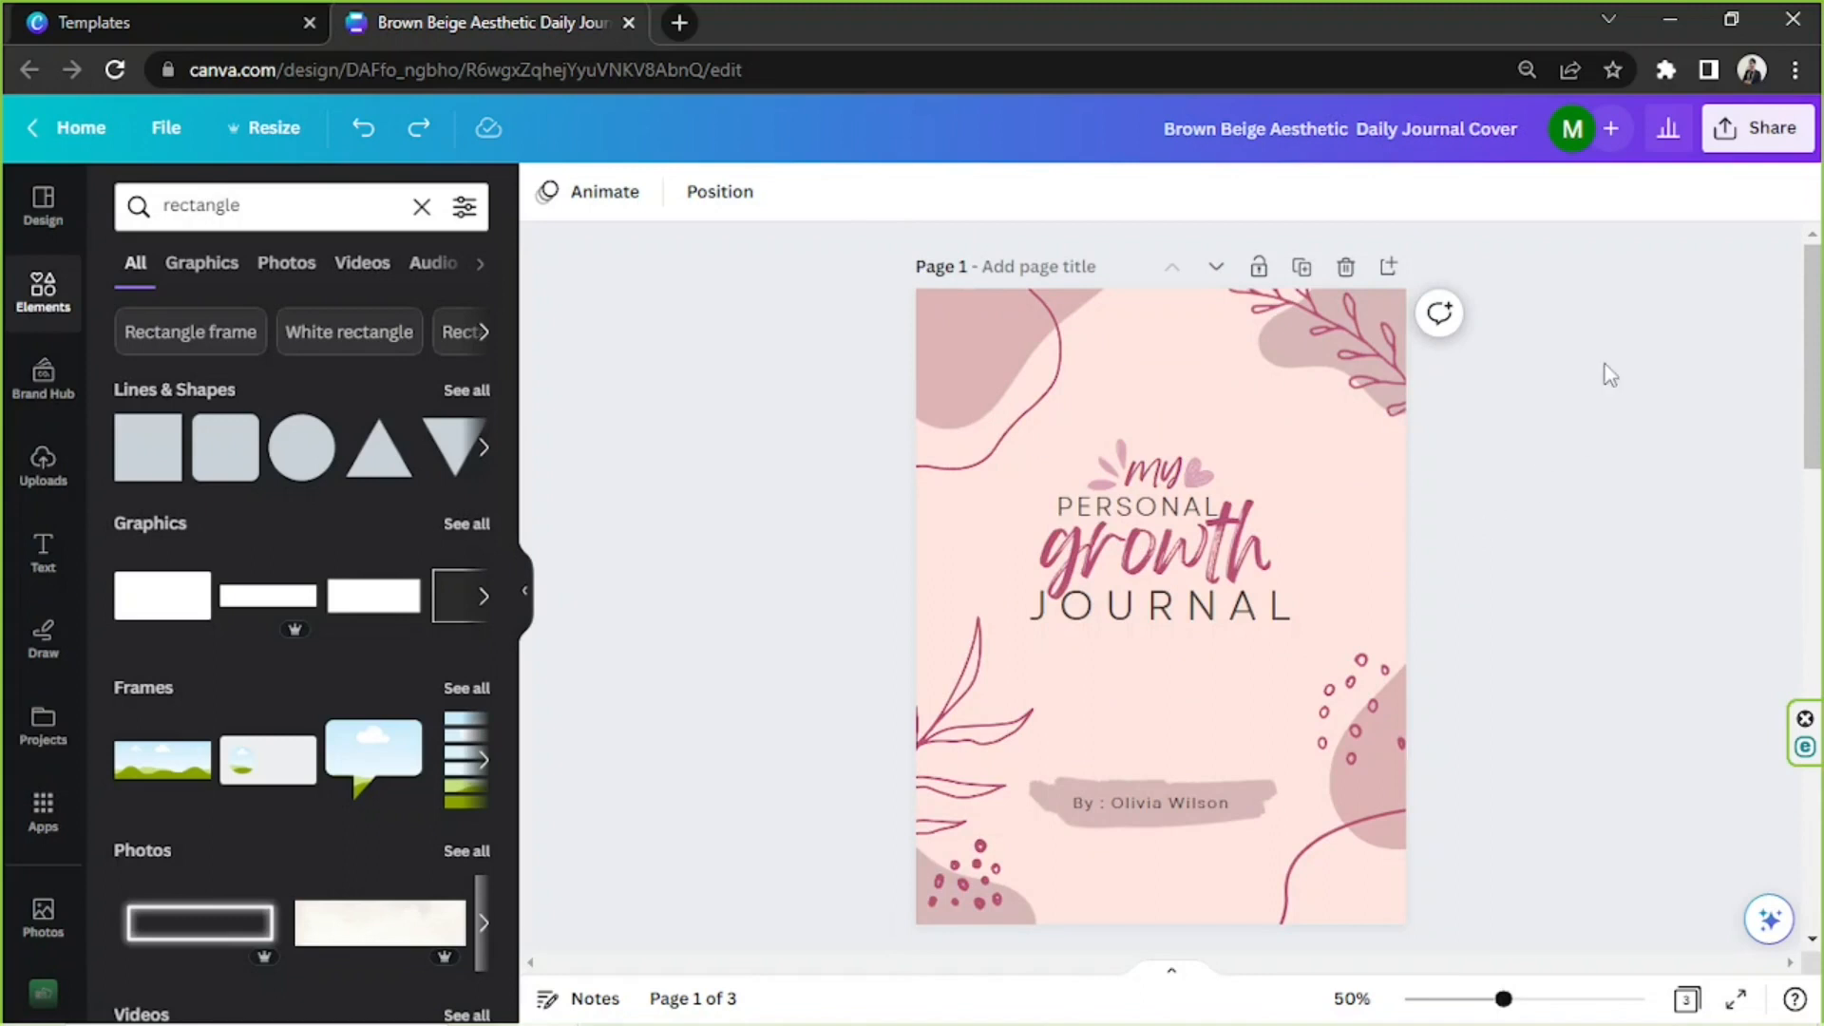
- Download all three pages of the journal as PNG at size 1
left_click(1768, 133)
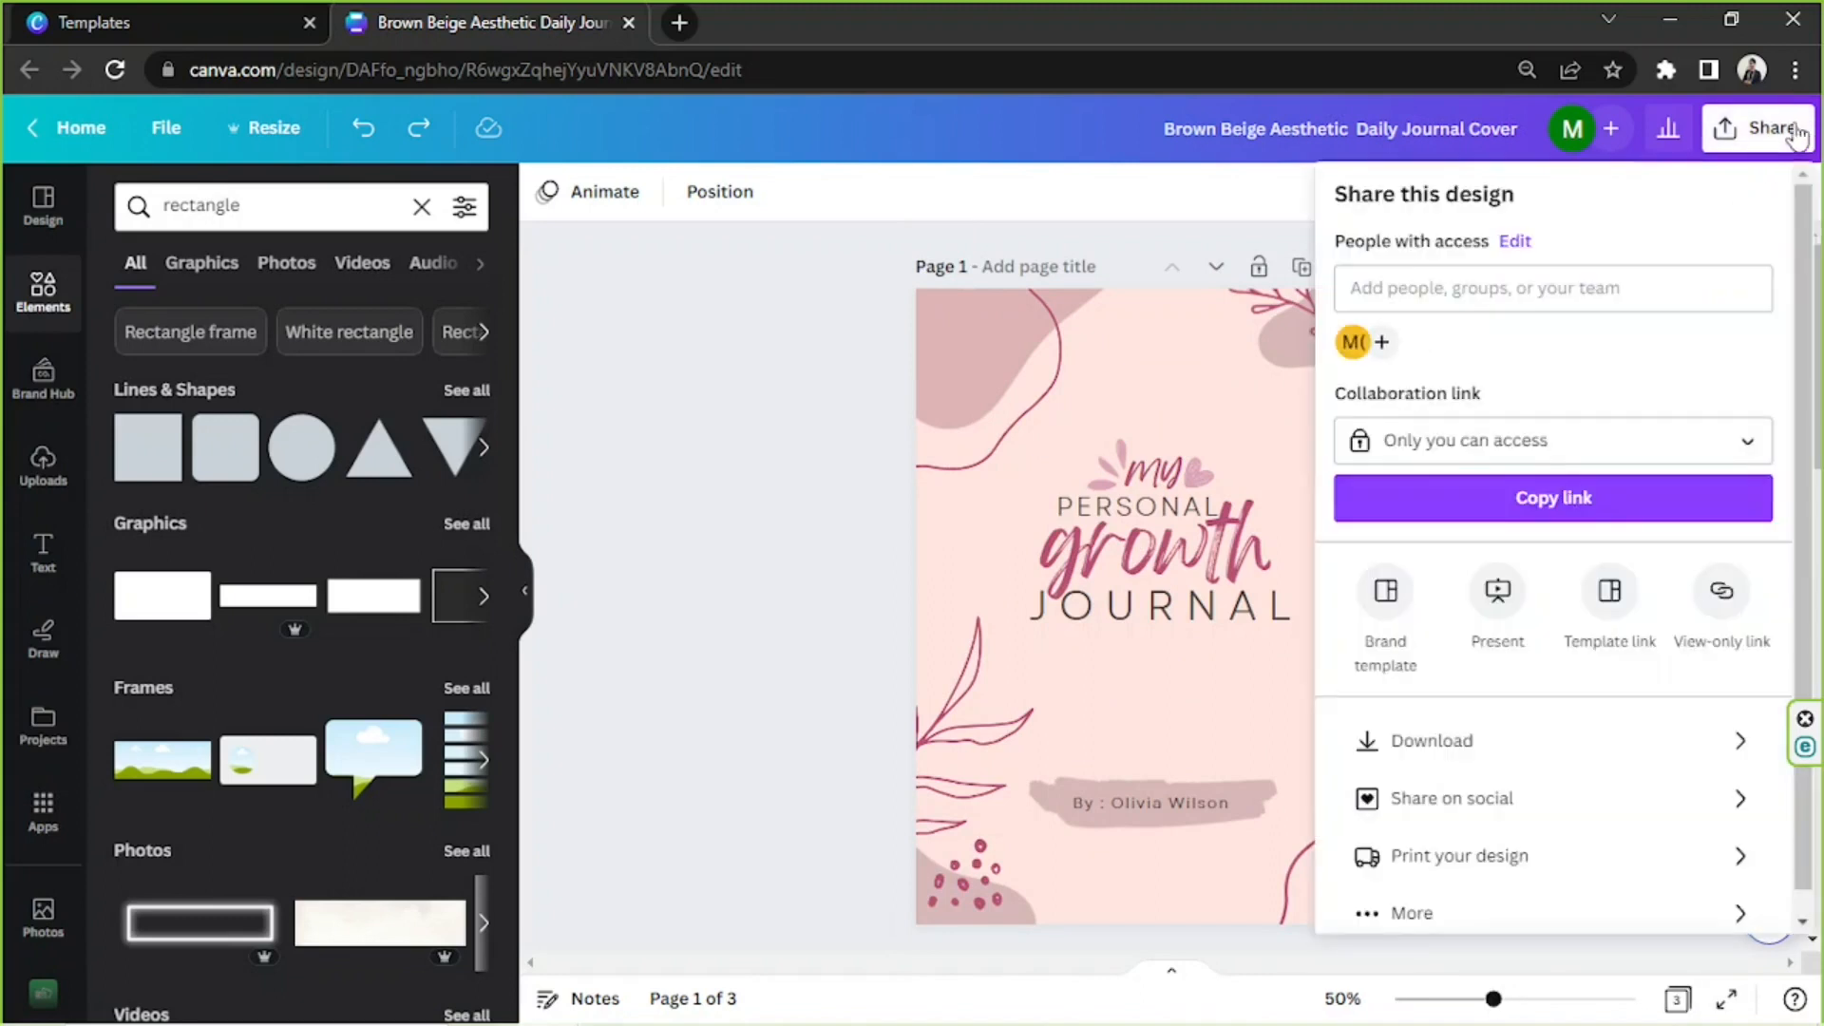
left_click(1458, 746)
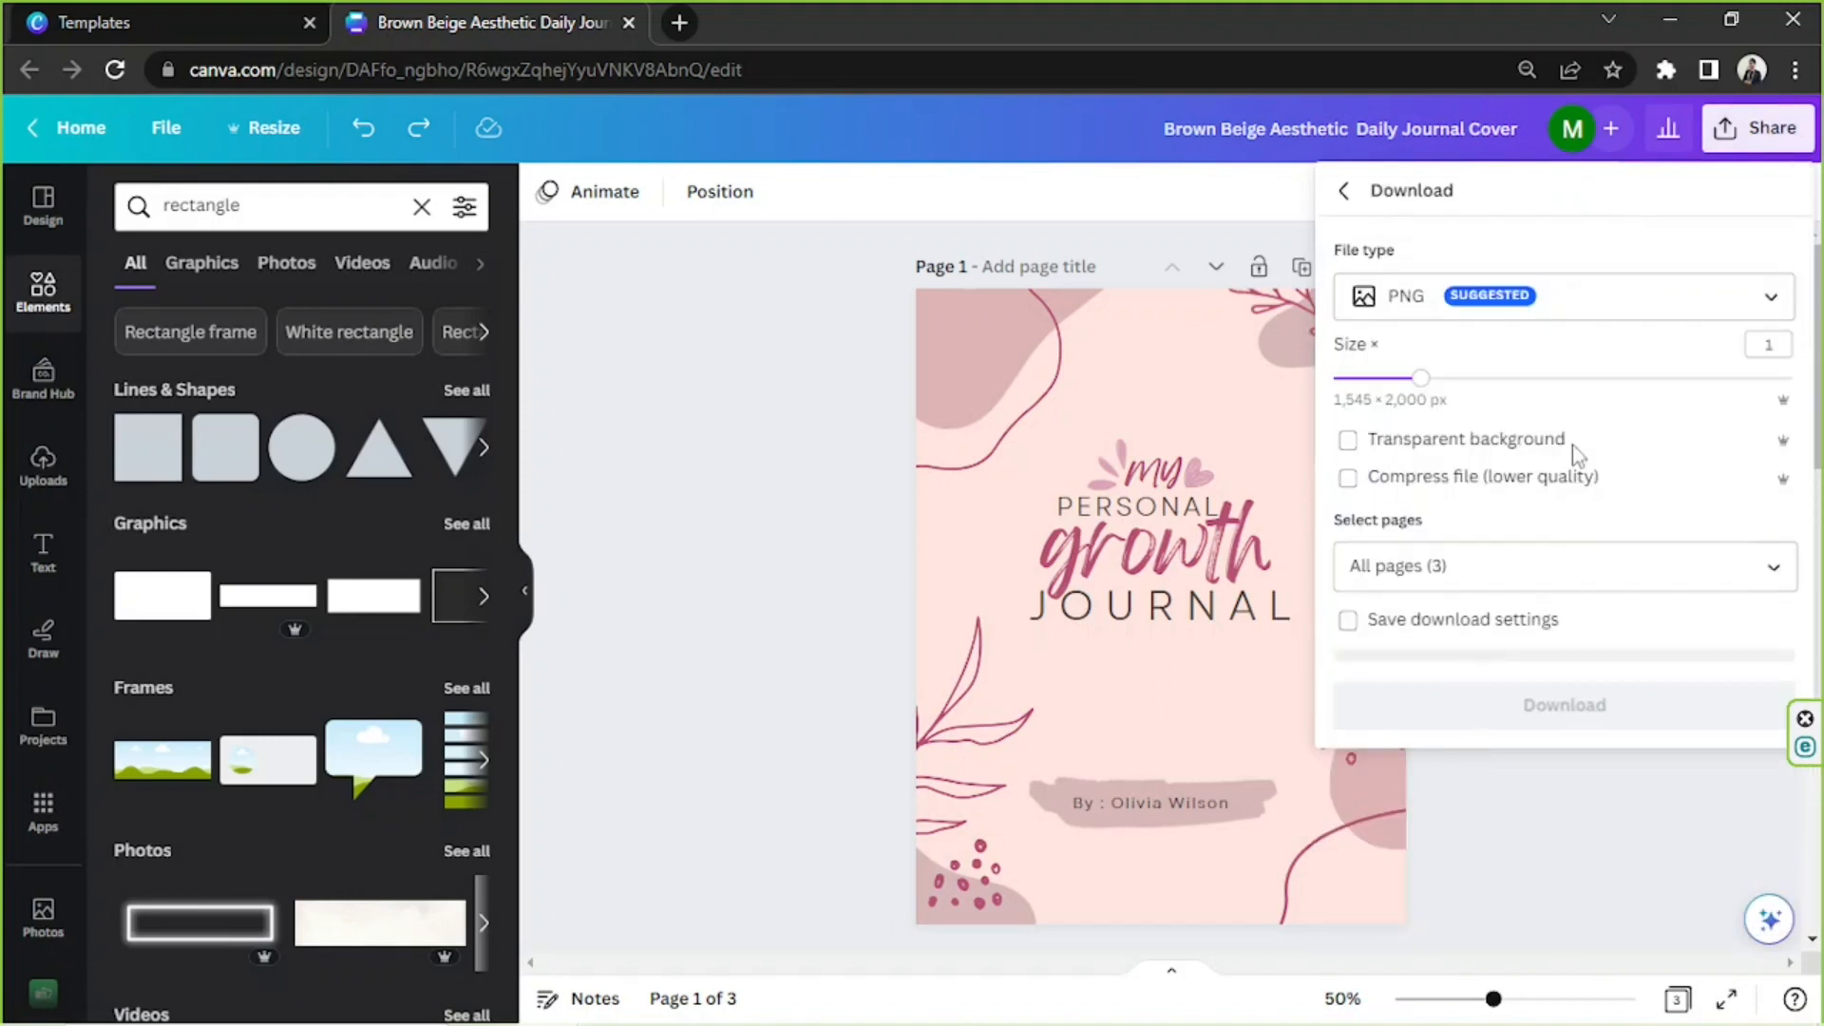
left_click(1563, 295)
left_click(1510, 264)
left_click(1511, 296)
left_click(1510, 302)
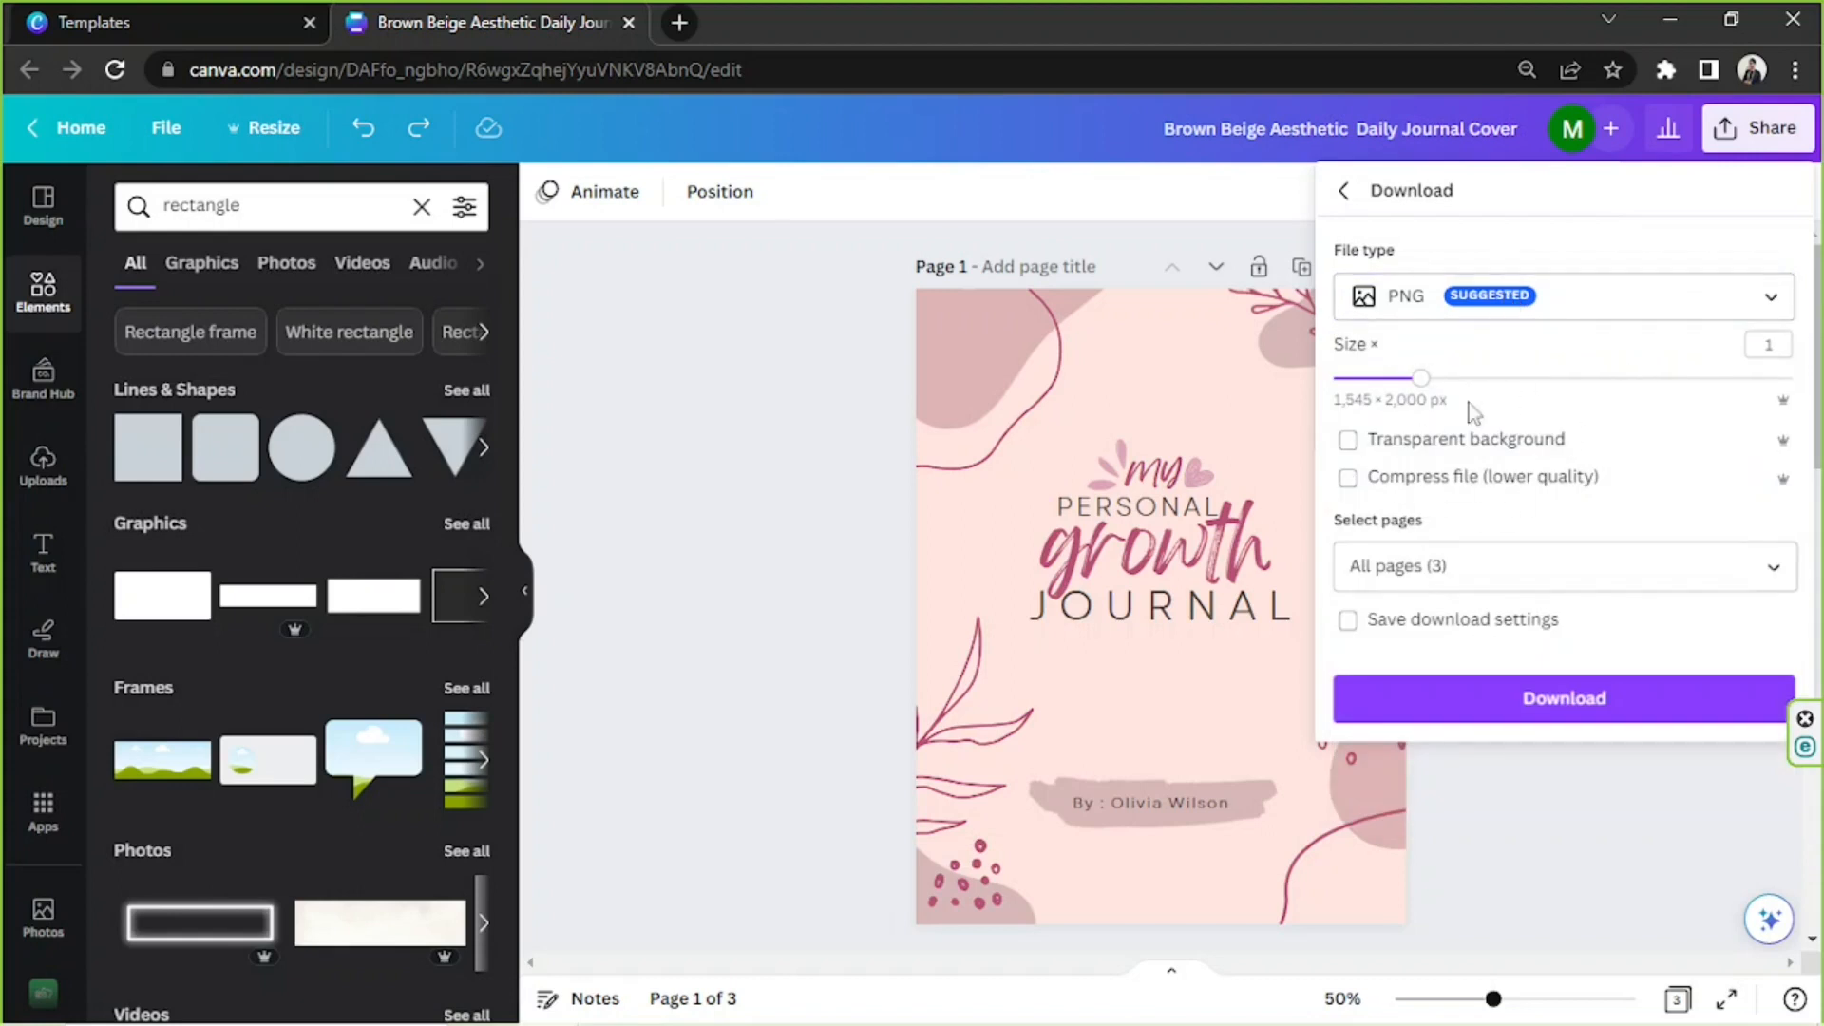
left_click(1453, 447)
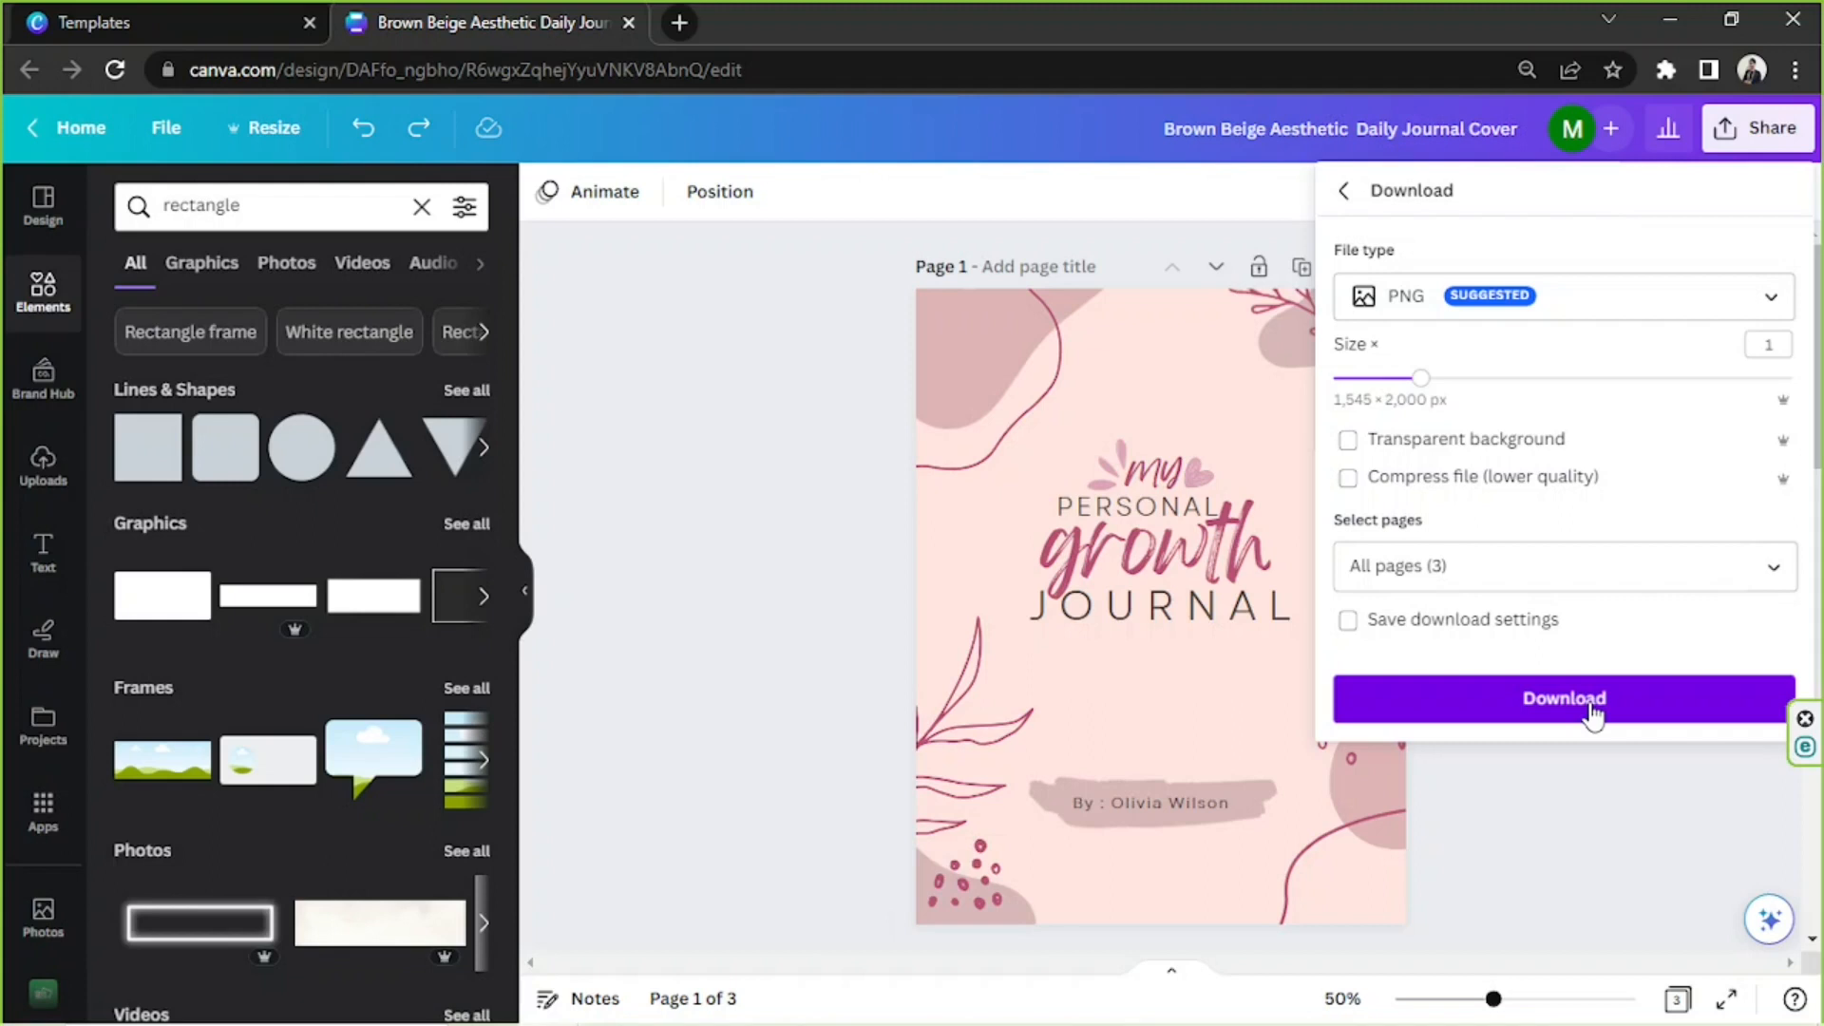
left_click(1593, 712)
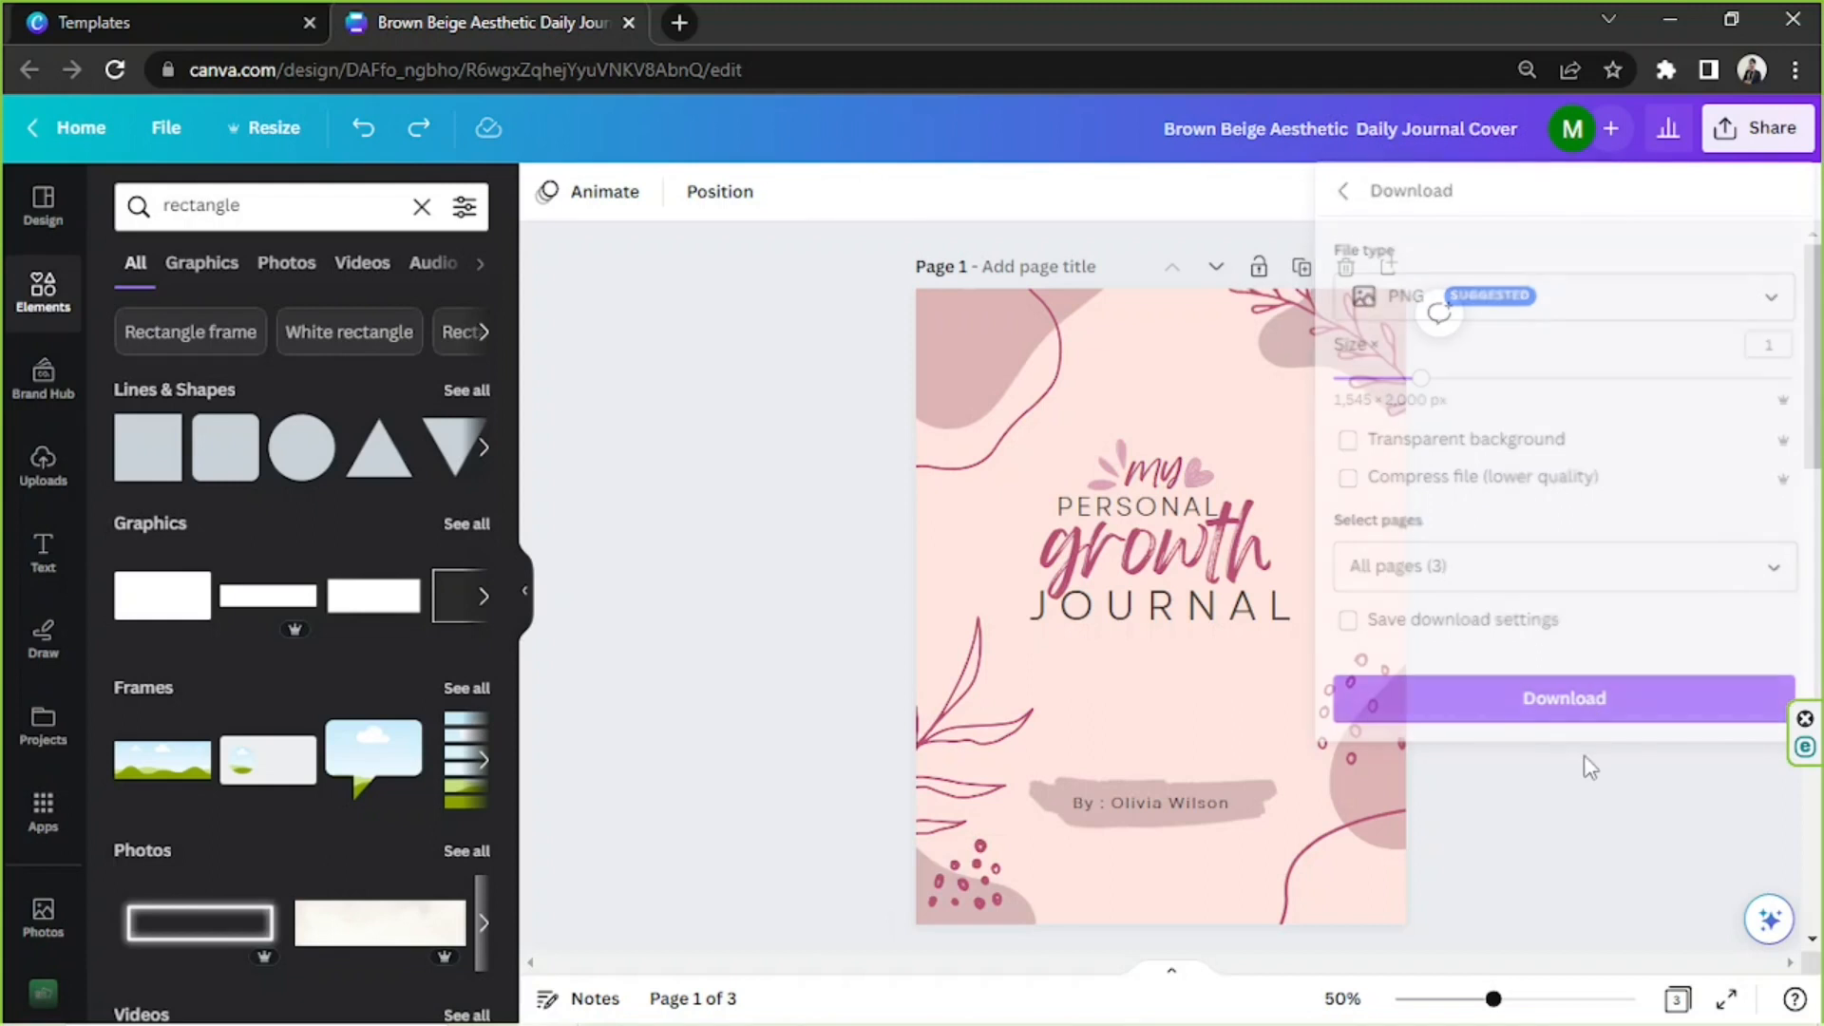